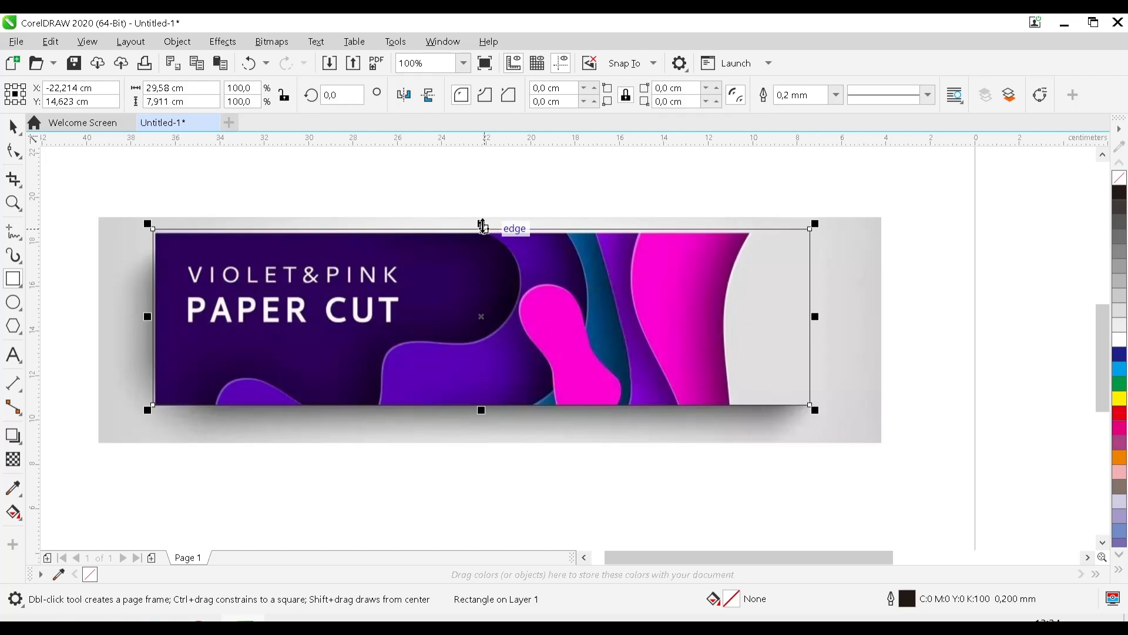
Lower the rectangle's upper edge onto the banner's upper edge, making it about 7.65 cm high, and deselect it.
{"action": "left_click_drag", "start_coordinate": [482, 225], "coordinate": [483, 233]}
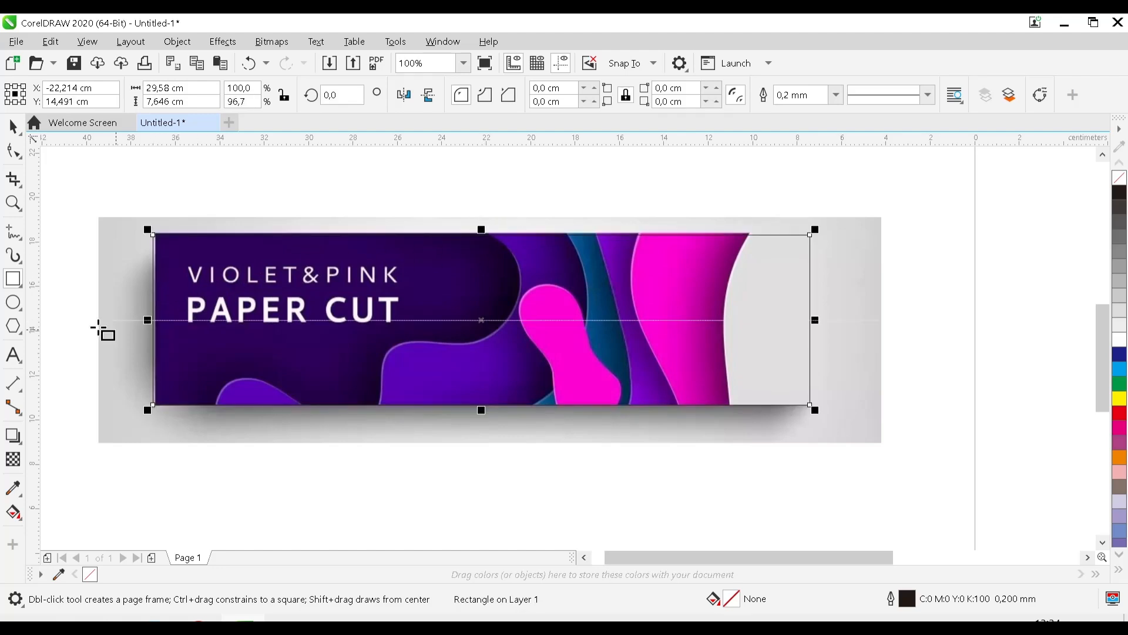
{"action": "left_click", "coordinate": [13, 126]}
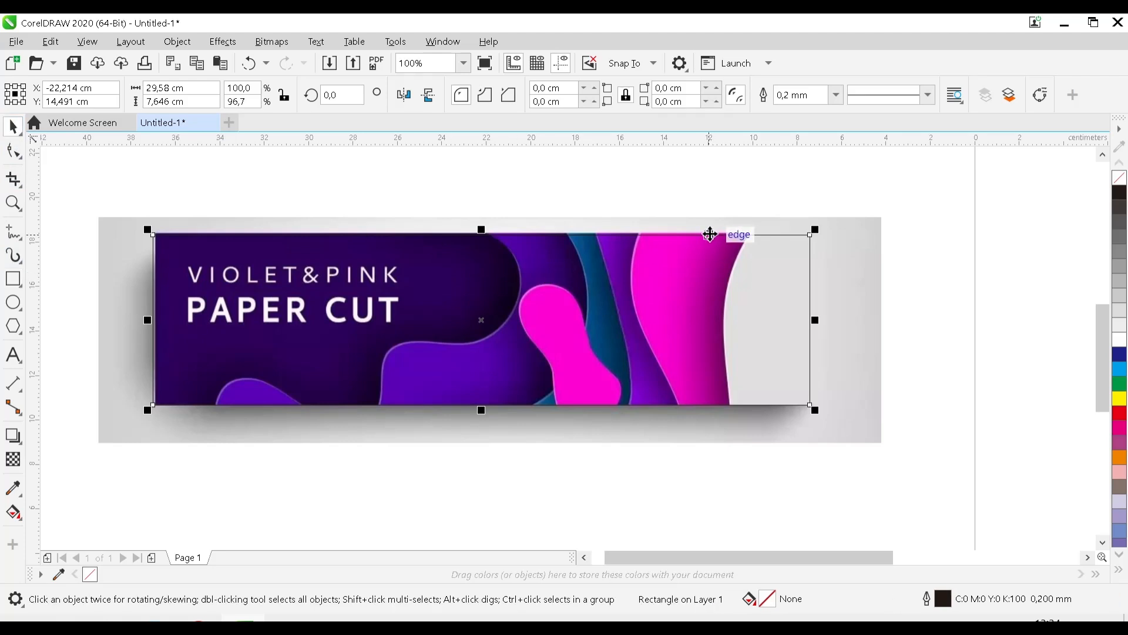
{"action": "left_click", "coordinate": [972, 238]}
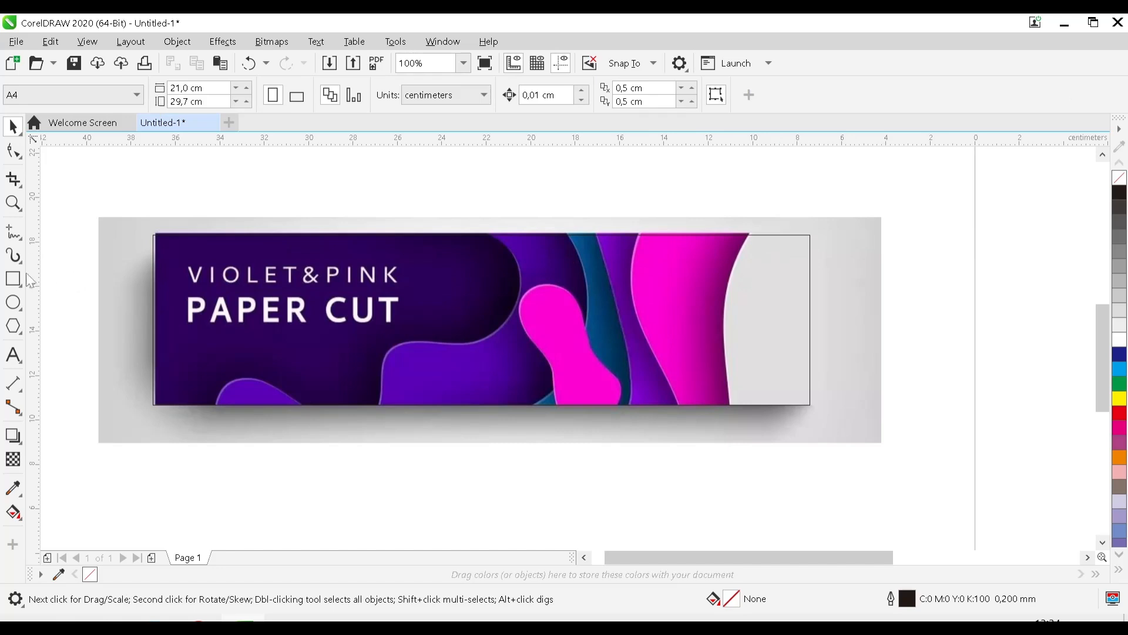
Draw two straight Freehand lines across the rectangle's full height, joining the ends of the large pink shape's right and left edges.
{"action": "left_click", "coordinate": [23, 240]}
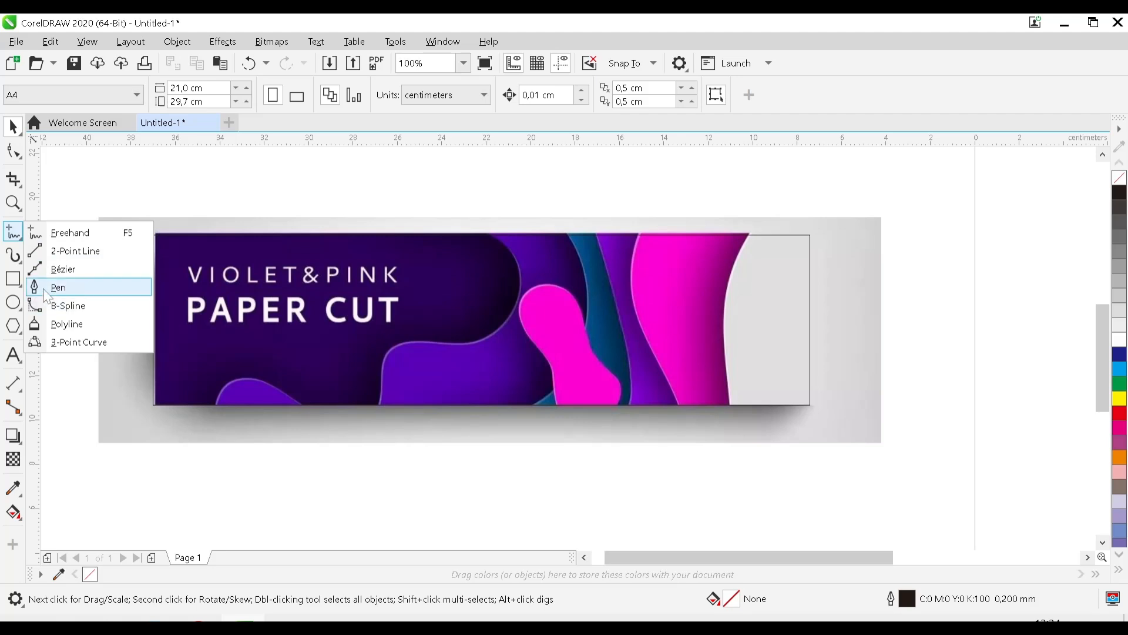
{"action": "left_click", "coordinate": [58, 287]}
{"action": "left_click", "coordinate": [23, 240]}
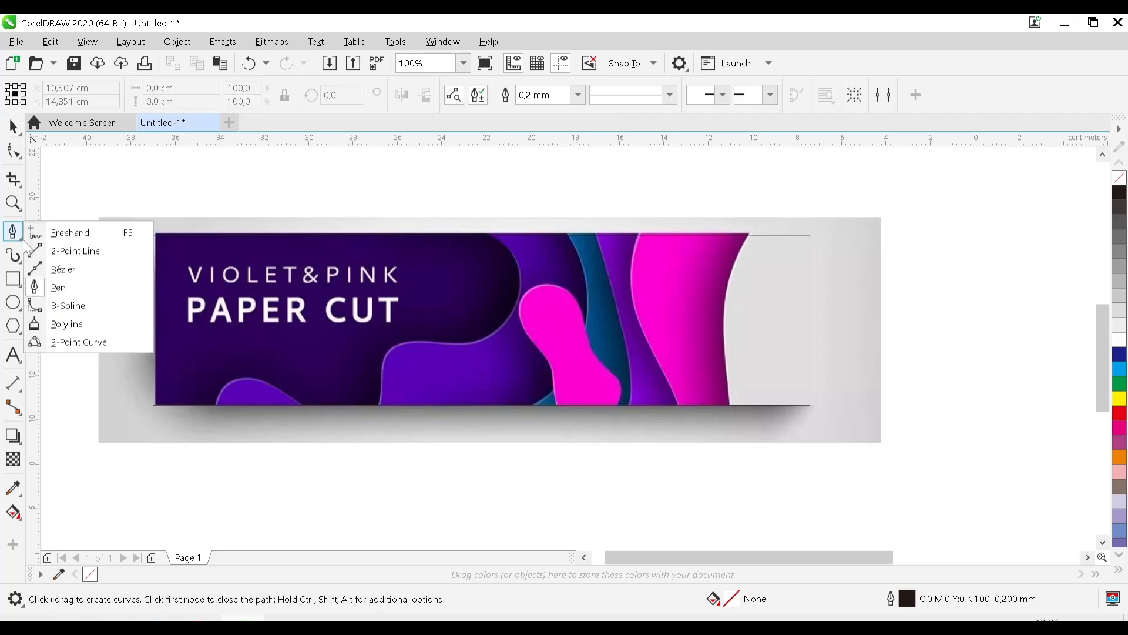
{"action": "left_click", "coordinate": [22, 240]}
{"action": "left_click", "coordinate": [23, 240]}
{"action": "left_click", "coordinate": [51, 243]}
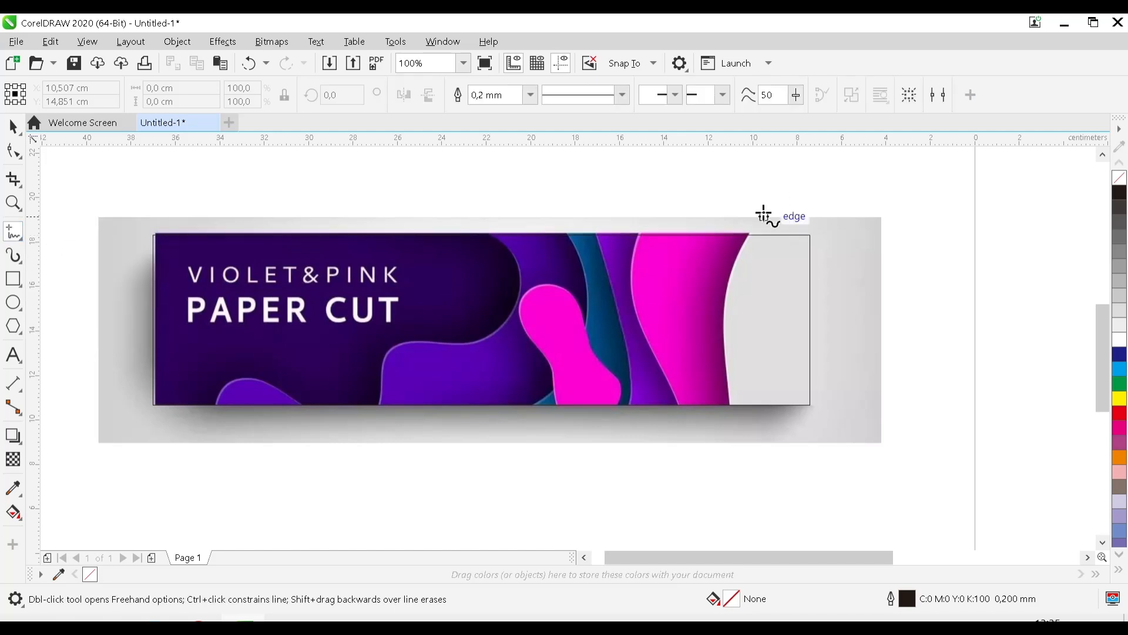
{"action": "scroll", "coordinate": [760, 232], "scroll_direction": "up", "scroll_amount": 1}
{"action": "scroll", "coordinate": [738, 193], "scroll_direction": "down", "scroll_amount": 1}
{"action": "scroll", "coordinate": [734, 185], "scroll_direction": "down", "scroll_amount": 1}
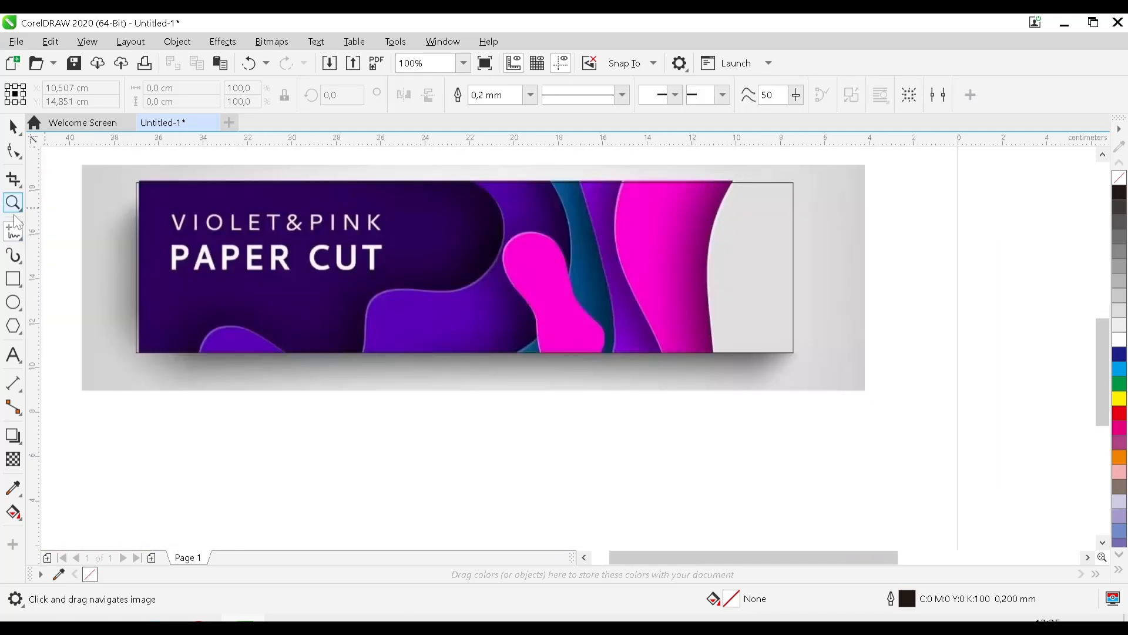
{"action": "left_click", "coordinate": [24, 240]}
{"action": "scroll", "coordinate": [718, 166], "scroll_direction": "up", "scroll_amount": 1}
{"action": "left_click_drag", "start_coordinate": [715, 174], "coordinate": [676, 515]}
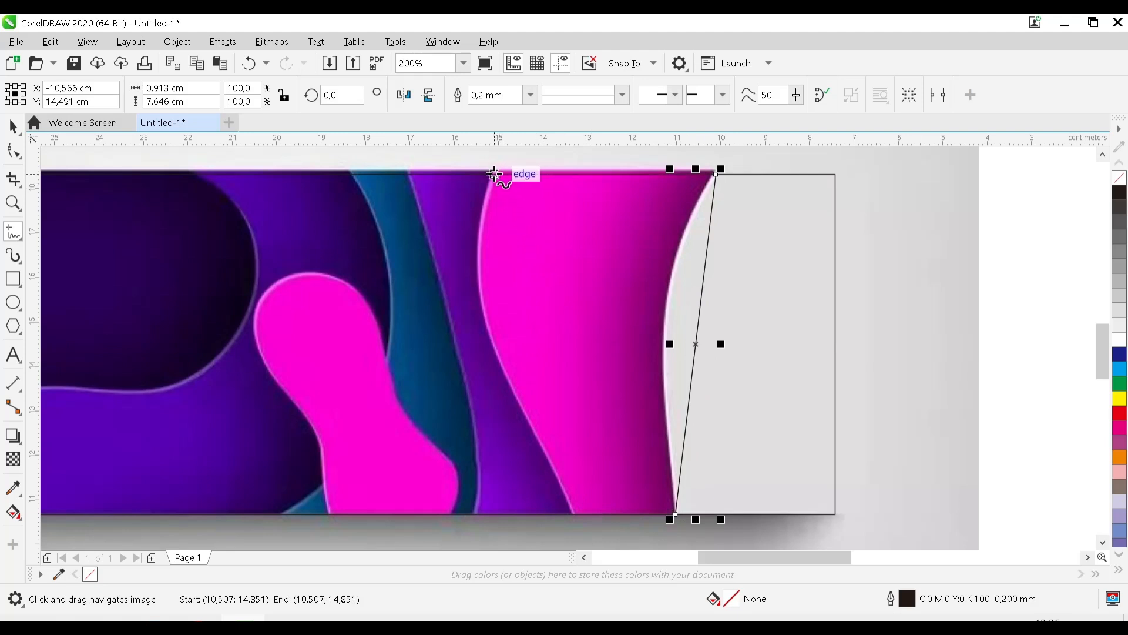
{"action": "left_click_drag", "start_coordinate": [495, 175], "coordinate": [570, 513]}
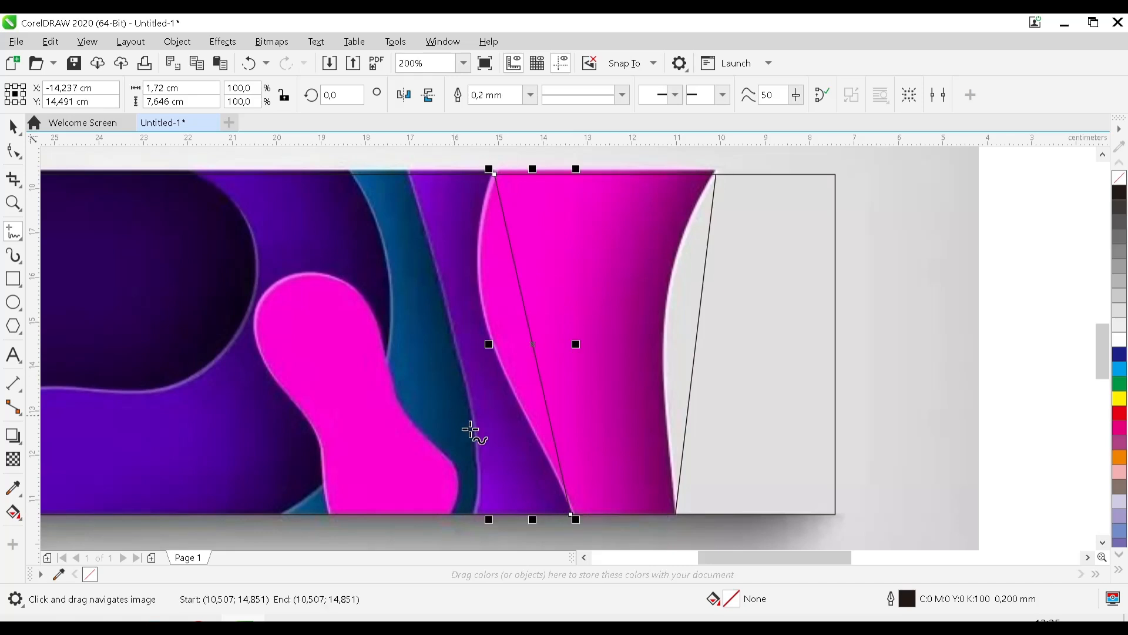
Draw three more full-height straight lines for the blue strip's right edge, its left edge and the dark violet shape's edge.
{"action": "left_click_drag", "start_coordinate": [475, 515], "coordinate": [443, 260]}
{"action": "left_click_drag", "start_coordinate": [492, 407], "coordinate": [566, 316]}
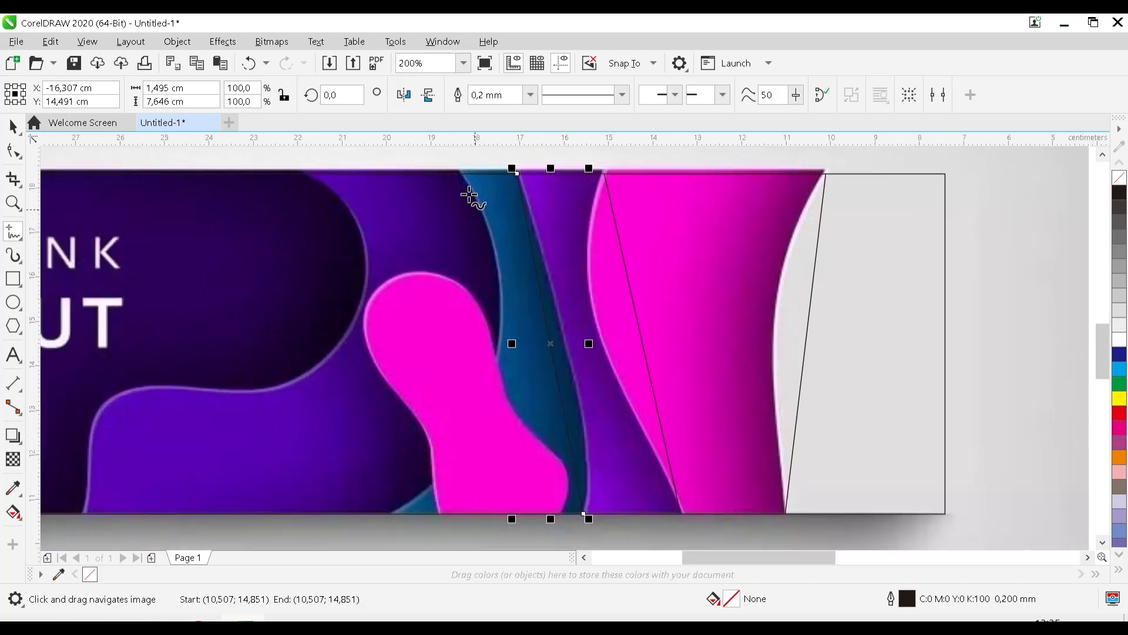
{"action": "left_click_drag", "start_coordinate": [459, 174], "coordinate": [493, 389]}
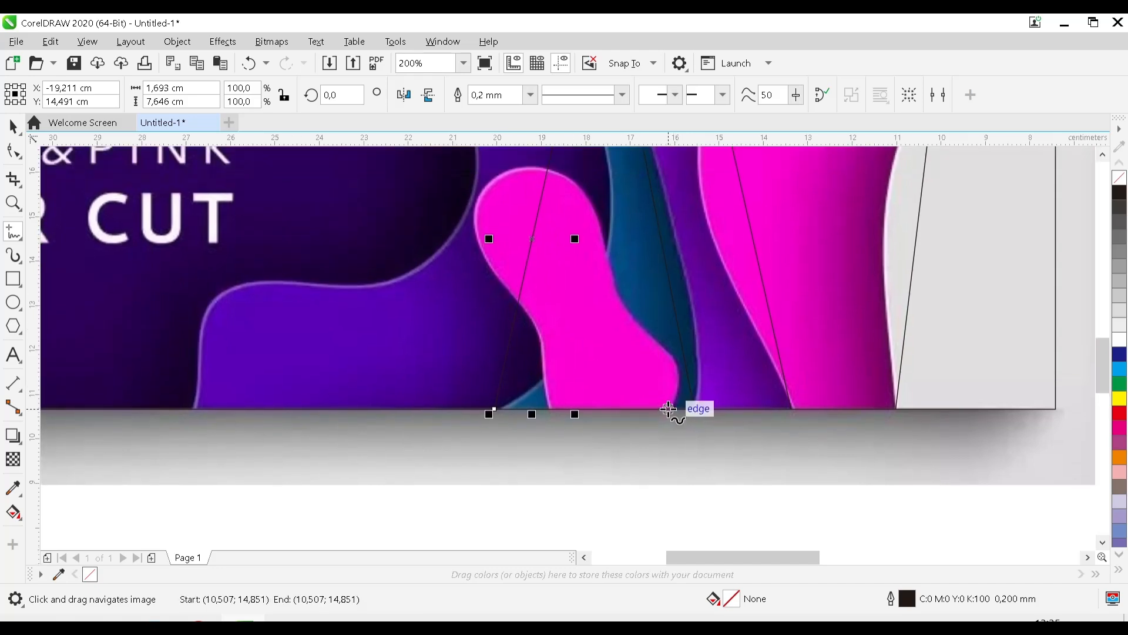
{"action": "left_click_drag", "start_coordinate": [668, 408], "coordinate": [669, 438]}
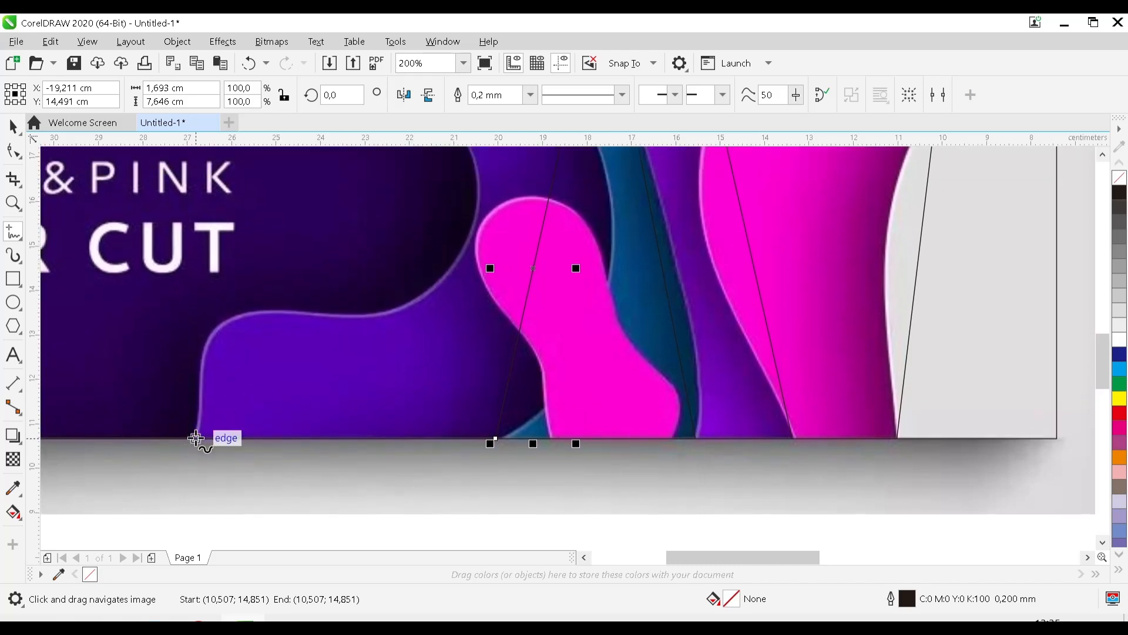
{"action": "left_click_drag", "start_coordinate": [197, 438], "coordinate": [484, 381]}
{"action": "left_click", "coordinate": [483, 380]}
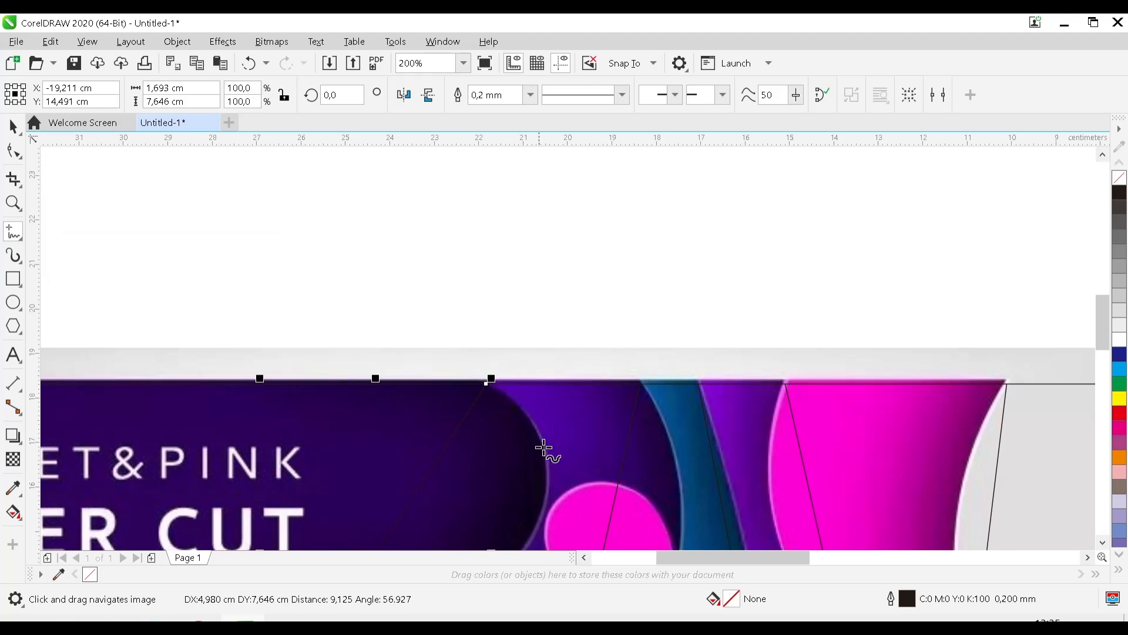
{"action": "left_click_drag", "start_coordinate": [547, 449], "coordinate": [529, 286]}
{"action": "left_click_drag", "start_coordinate": [606, 413], "coordinate": [524, 354]}
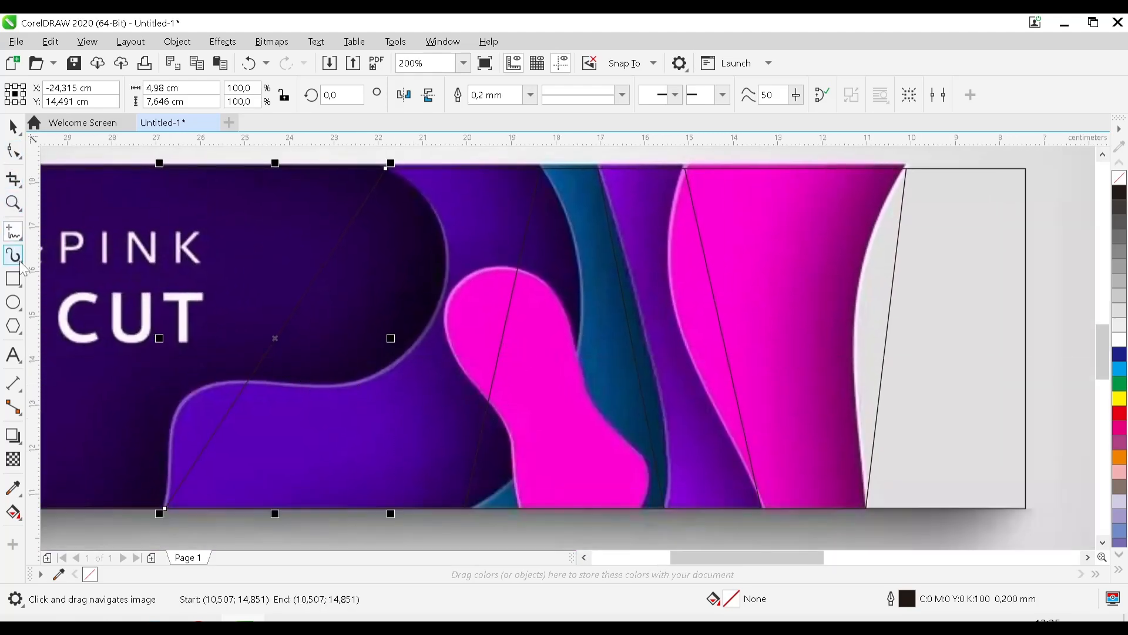
Trace the small pink blob's lower left side with the Pen tool, starting on the rectangle's lower edge and removing the outgoing curve handles.
{"action": "left_click", "coordinate": [21, 242]}
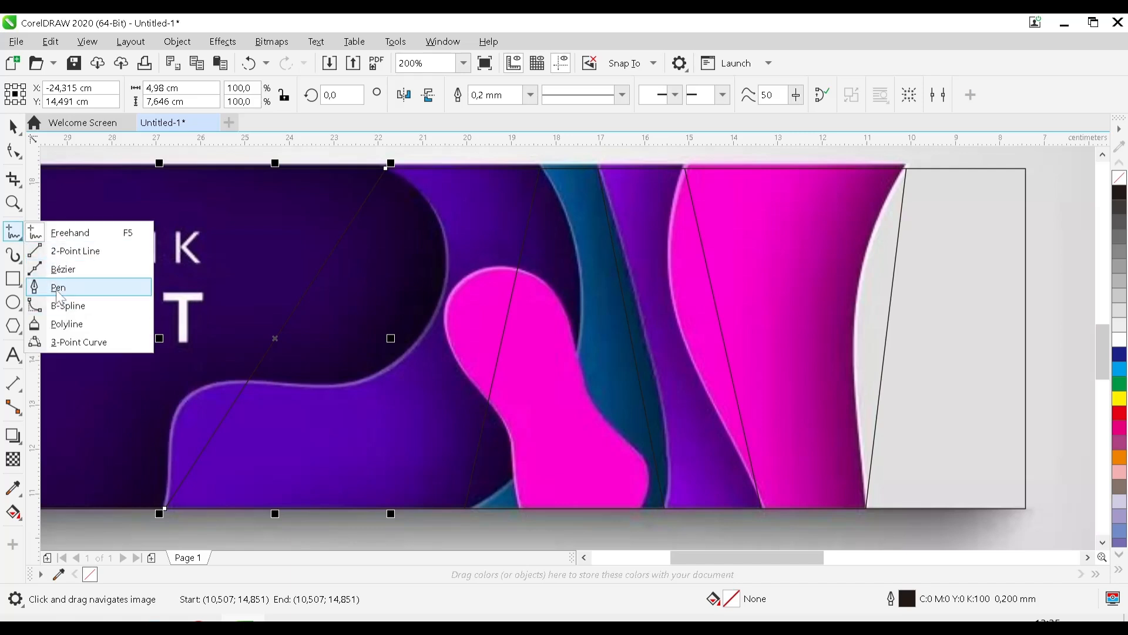
{"action": "left_click", "coordinate": [59, 288]}
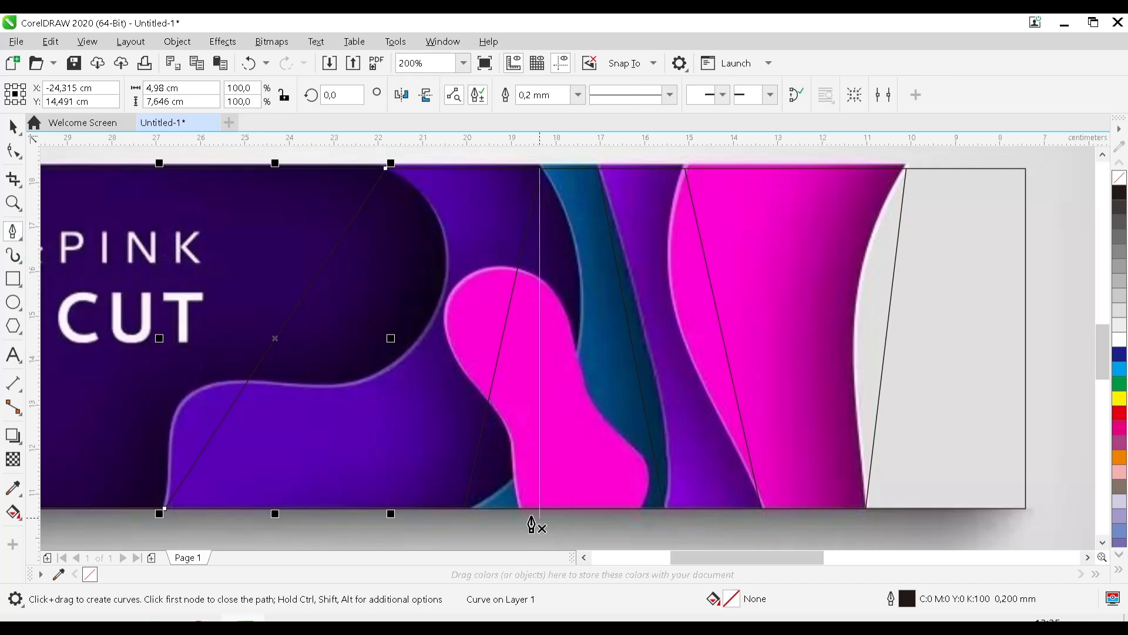
{"action": "left_click", "coordinate": [520, 508]}
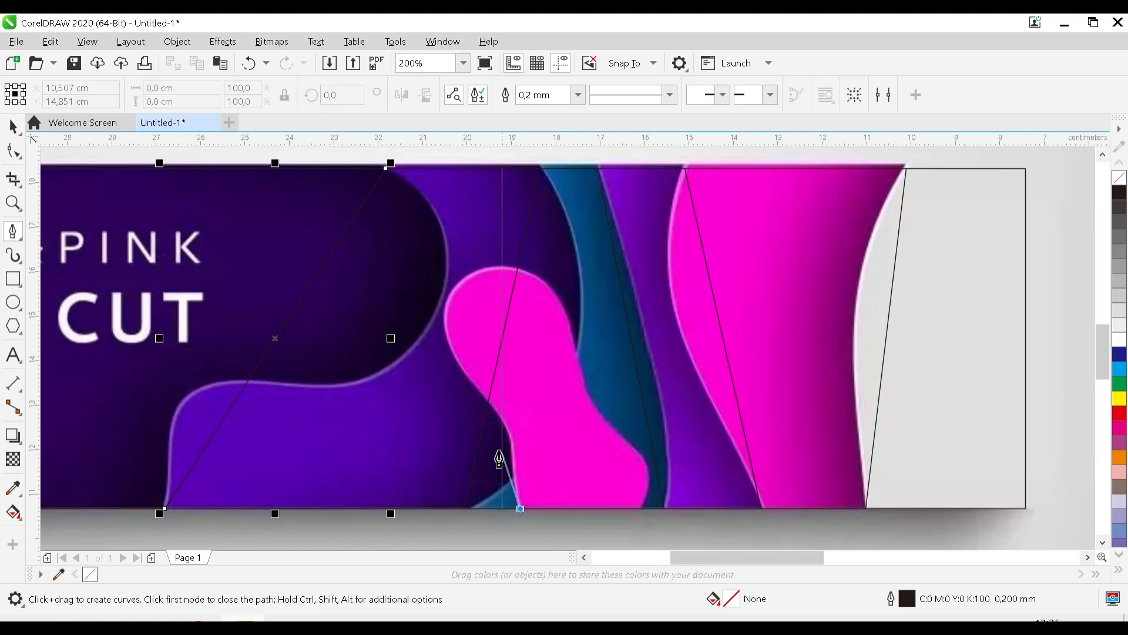
{"action": "scroll", "coordinate": [505, 449], "scroll_direction": "up", "scroll_amount": 1}
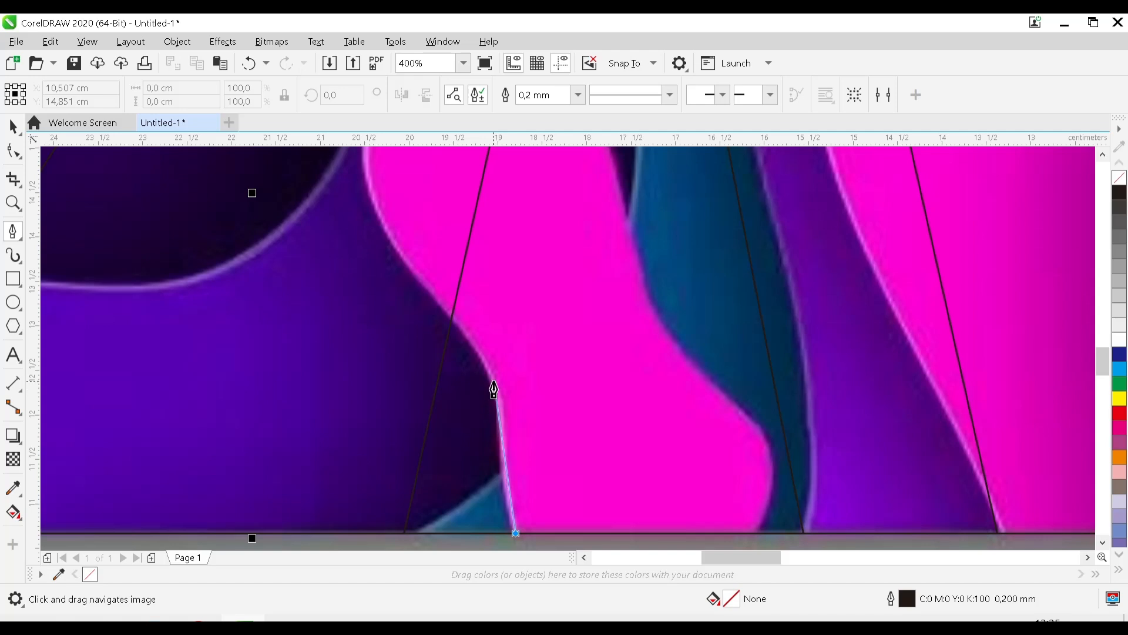
{"action": "left_click", "coordinate": [494, 386]}
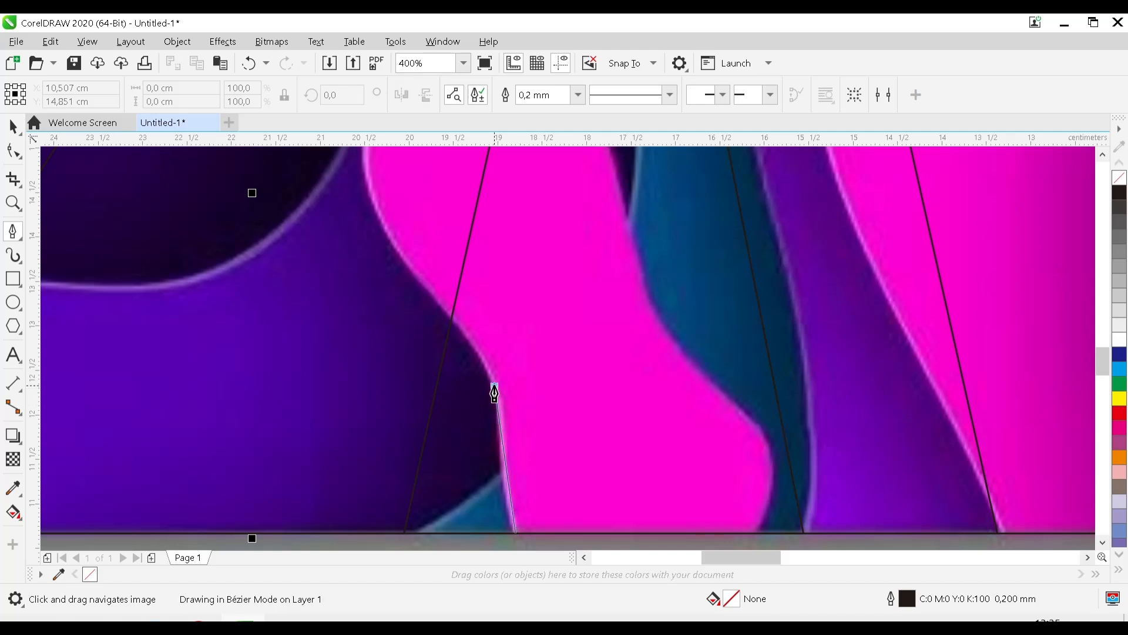
{"action": "left_click_drag", "start_coordinate": [499, 376], "coordinate": [487, 283]}
{"action": "left_click", "coordinate": [495, 386], "text": "alt"}
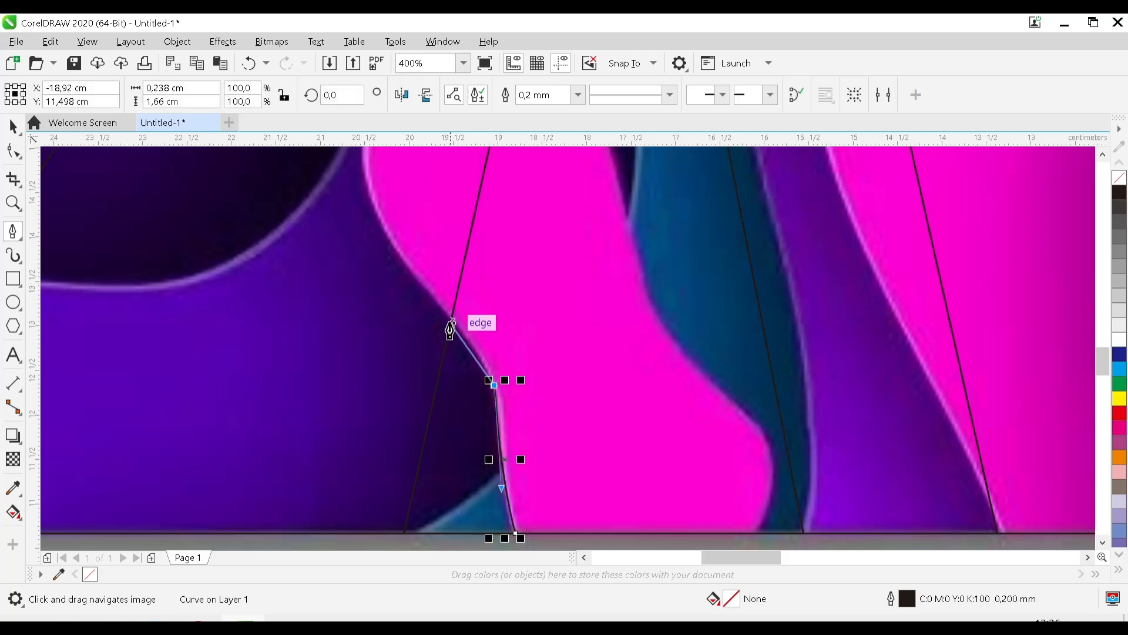
{"action": "left_click_drag", "start_coordinate": [404, 256], "coordinate": [338, 189]}
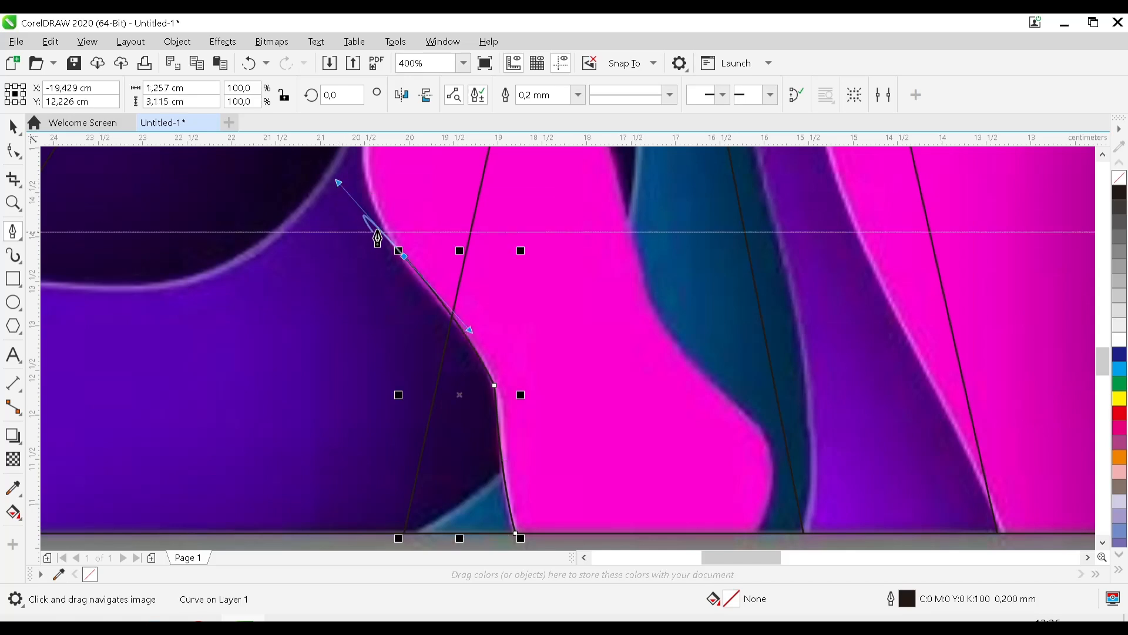
{"action": "left_click", "coordinate": [404, 256], "text": "alt"}
Extend the pen path with one curved segment over the blob's rounded top to its right side, and end the path there.
{"action": "left_click_drag", "start_coordinate": [421, 257], "coordinate": [427, 454]}
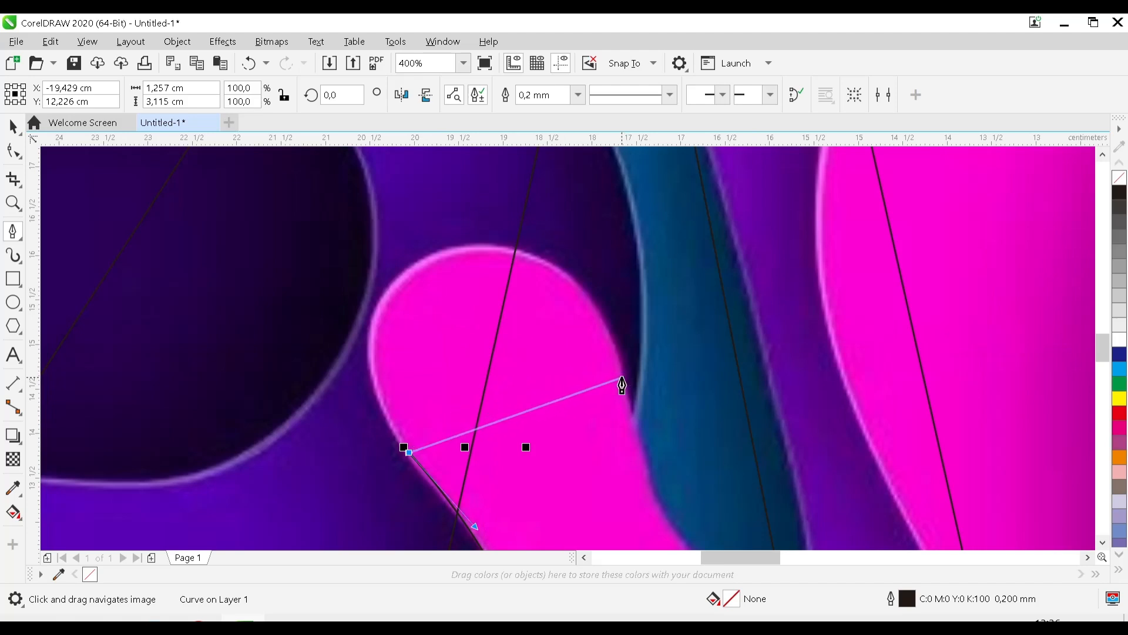
{"action": "left_click_drag", "start_coordinate": [623, 378], "coordinate": [737, 503]}
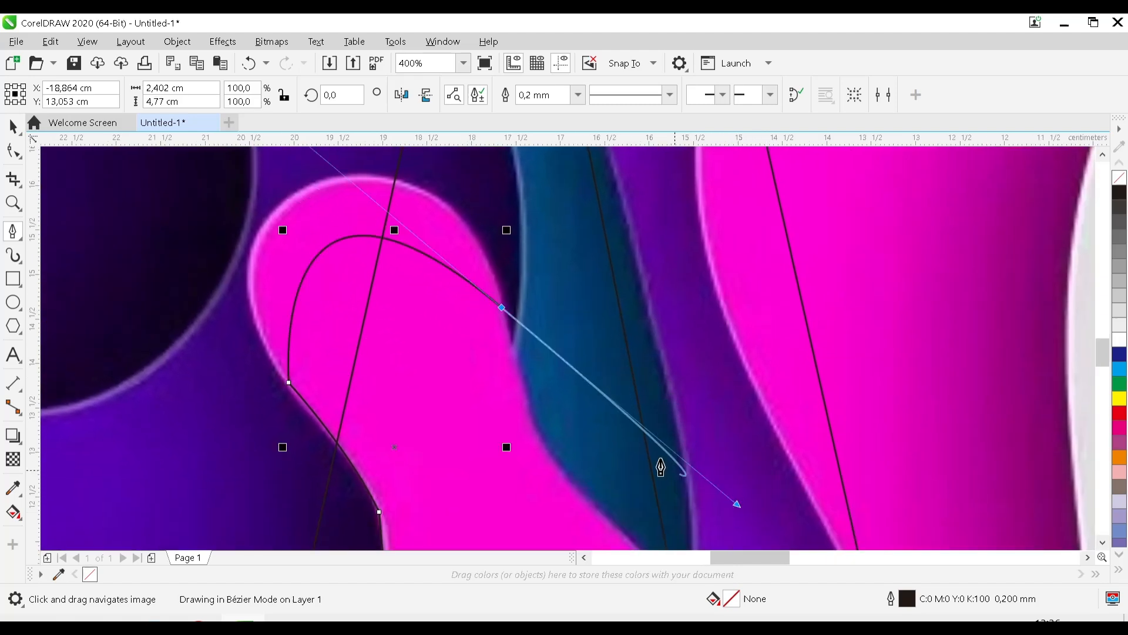
{"action": "left_click_drag", "start_coordinate": [568, 361], "coordinate": [595, 345]}
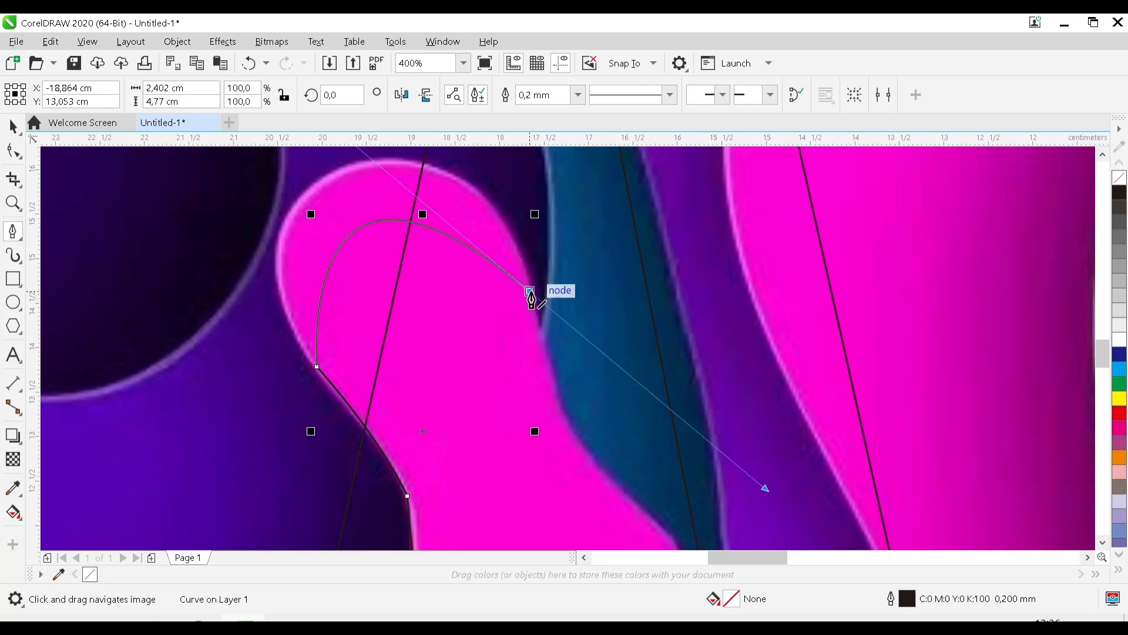
{"action": "double_click", "coordinate": [530, 292]}
Resume the pen path at its end node and continue it down the blob's right side to the rectangle's lower edge.
{"action": "left_click", "coordinate": [13, 151]}
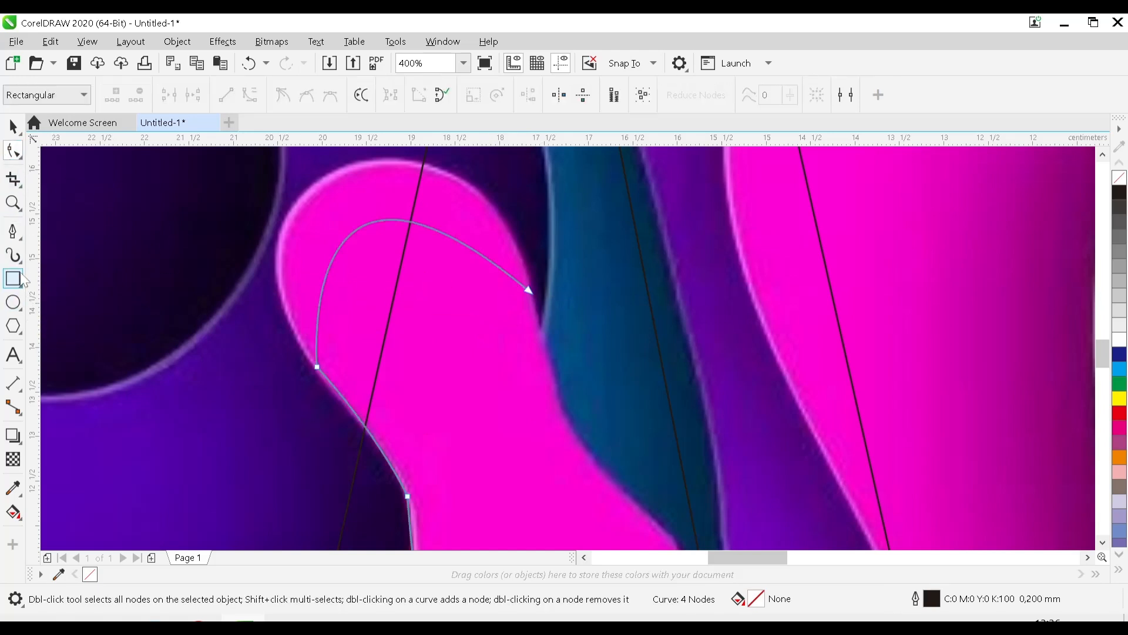
{"action": "left_click", "coordinate": [13, 233]}
{"action": "left_click_drag", "start_coordinate": [529, 293], "coordinate": [764, 487]}
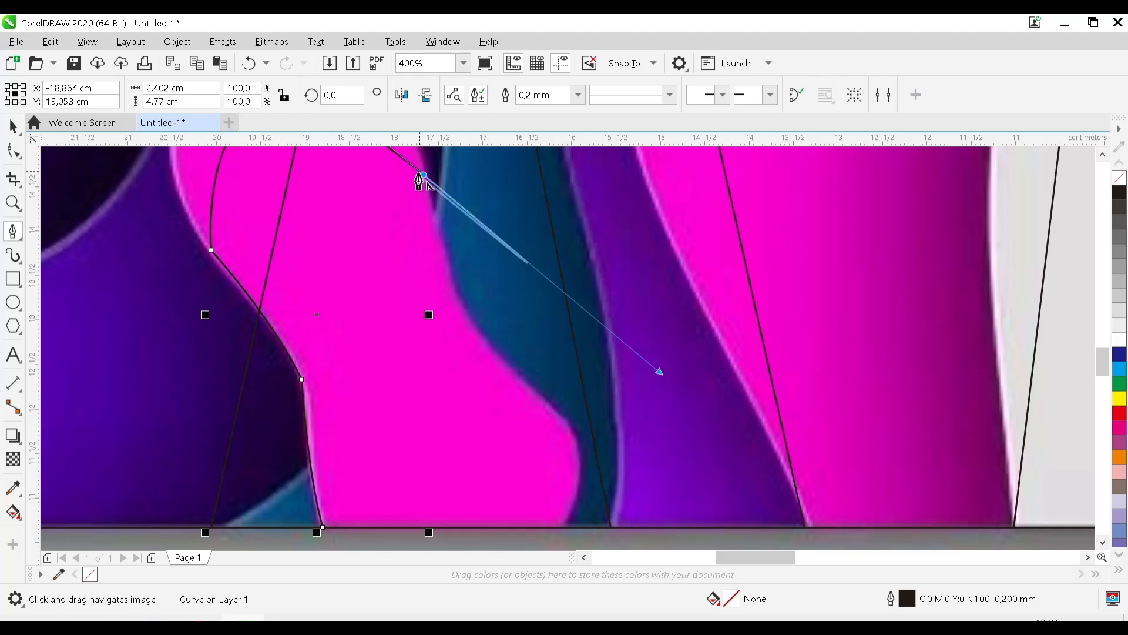
{"action": "left_click_drag", "start_coordinate": [460, 302], "coordinate": [572, 438]}
{"action": "left_click", "coordinate": [571, 432]}
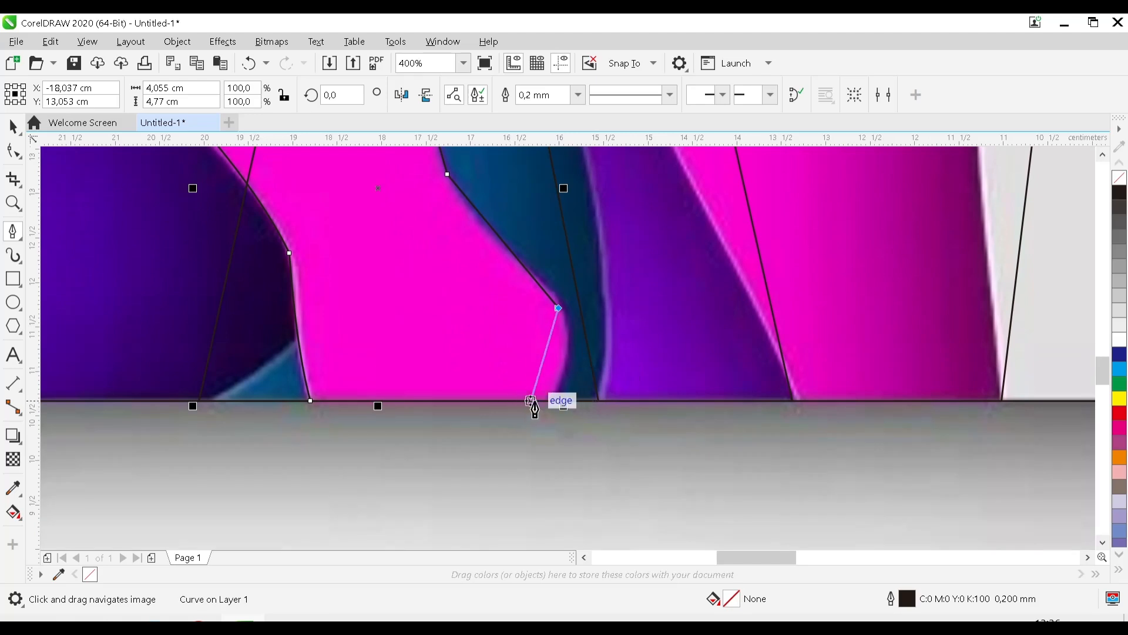
{"action": "left_click", "coordinate": [551, 402]}
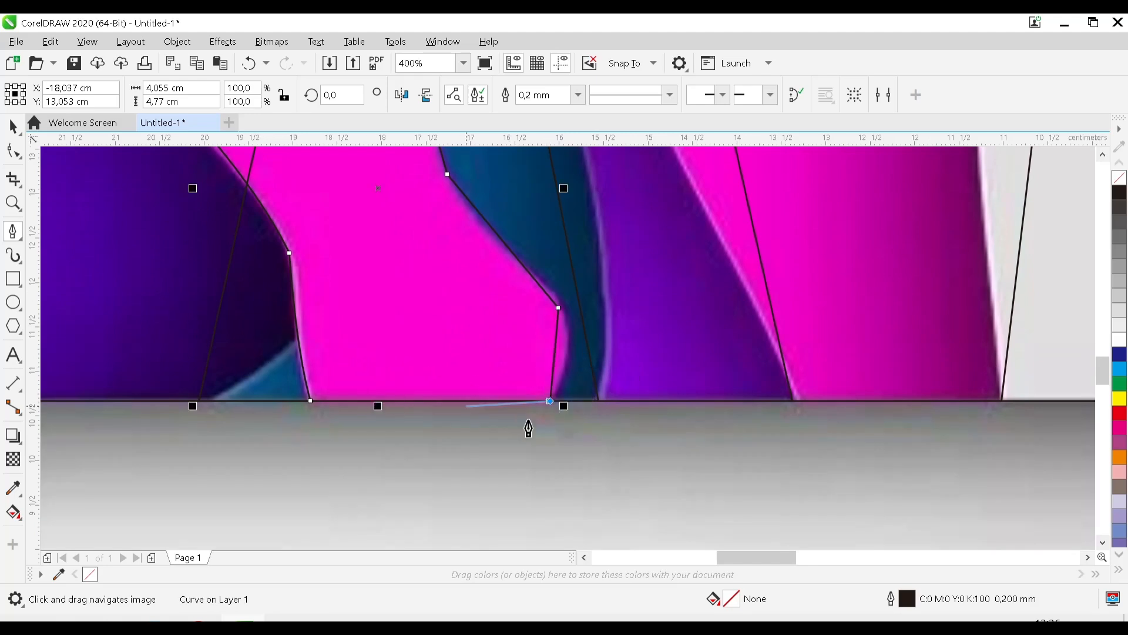
{"action": "left_click", "coordinate": [549, 402]}
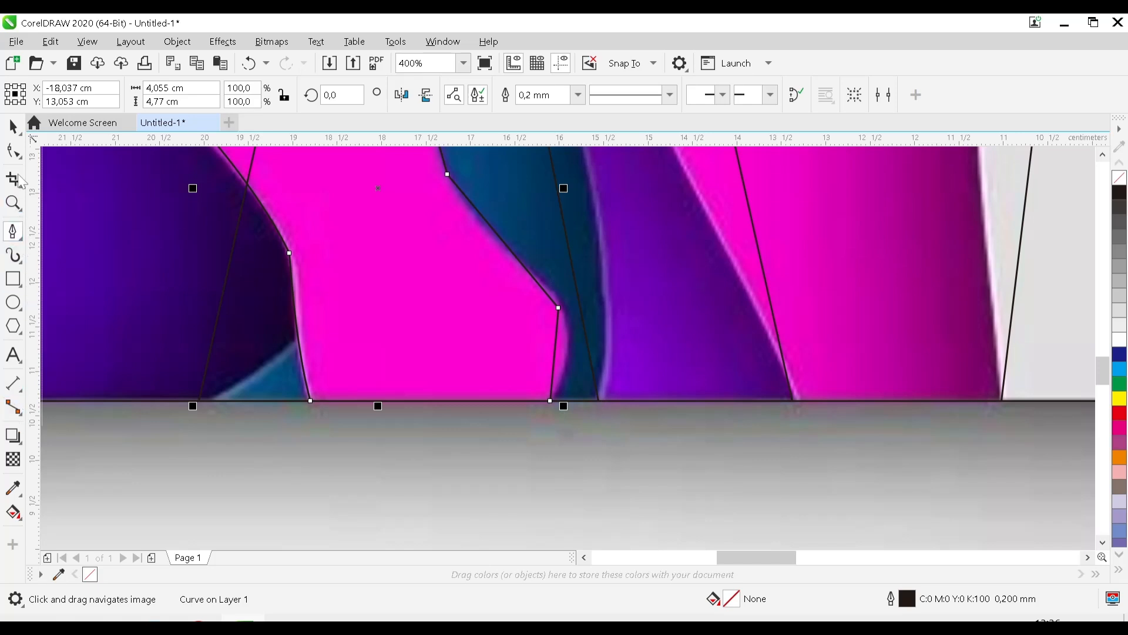
Convert the blob's two lowest right-side segments to curves with the Shape tool and bend the bottom one outward along the pink edge.
{"action": "left_click", "coordinate": [14, 151]}
{"action": "left_click", "coordinate": [558, 308]}
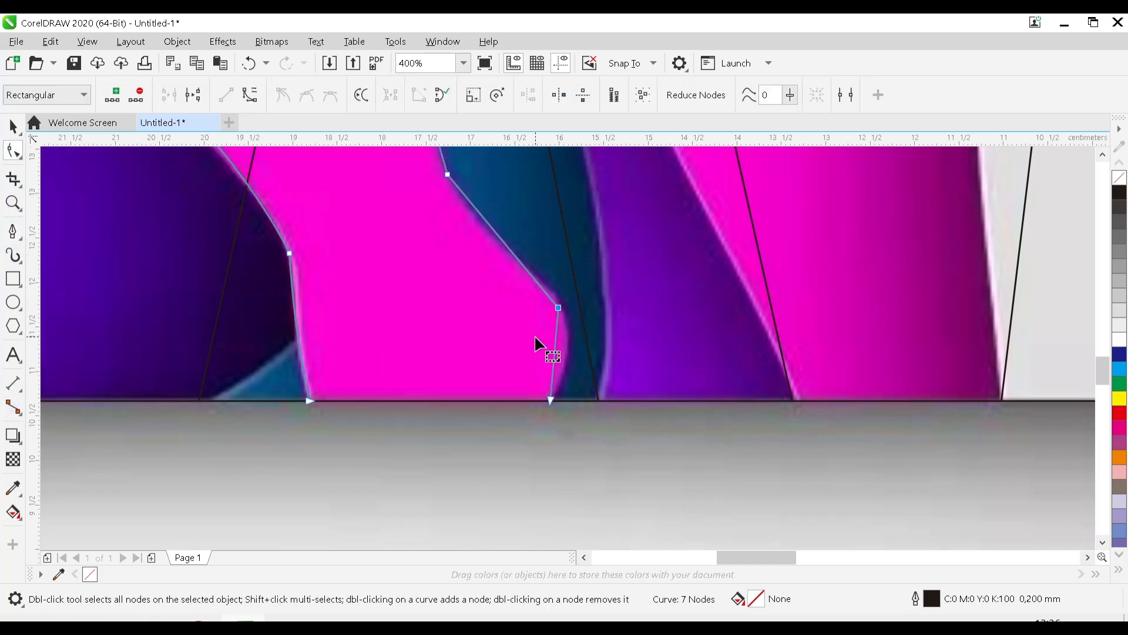
{"action": "left_click", "coordinate": [259, 101]}
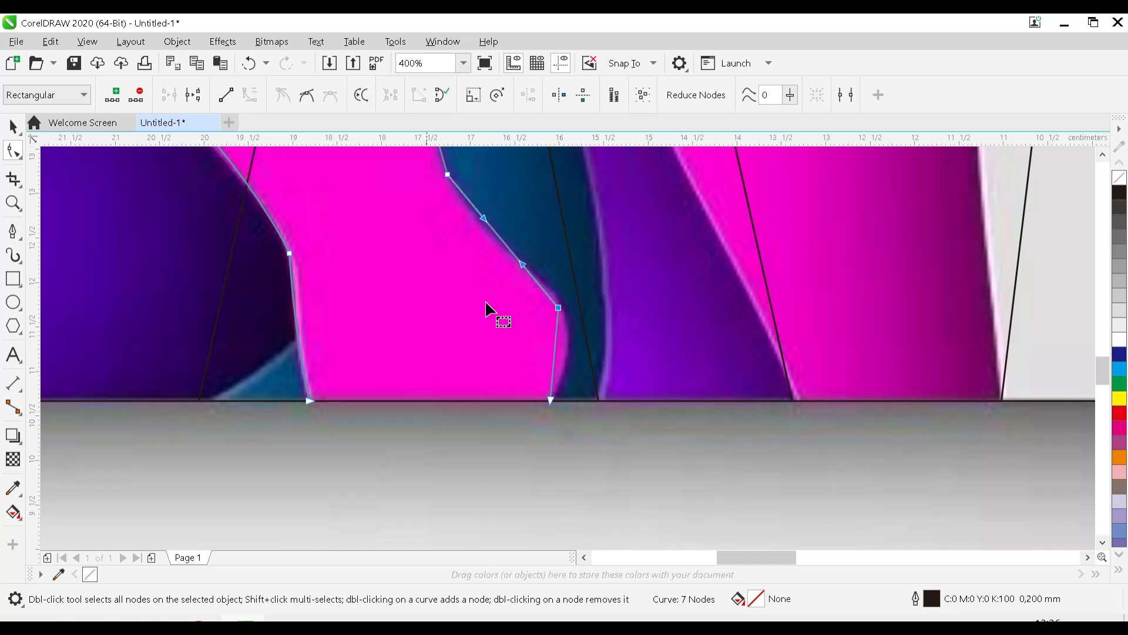
{"action": "left_click", "coordinate": [522, 440]}
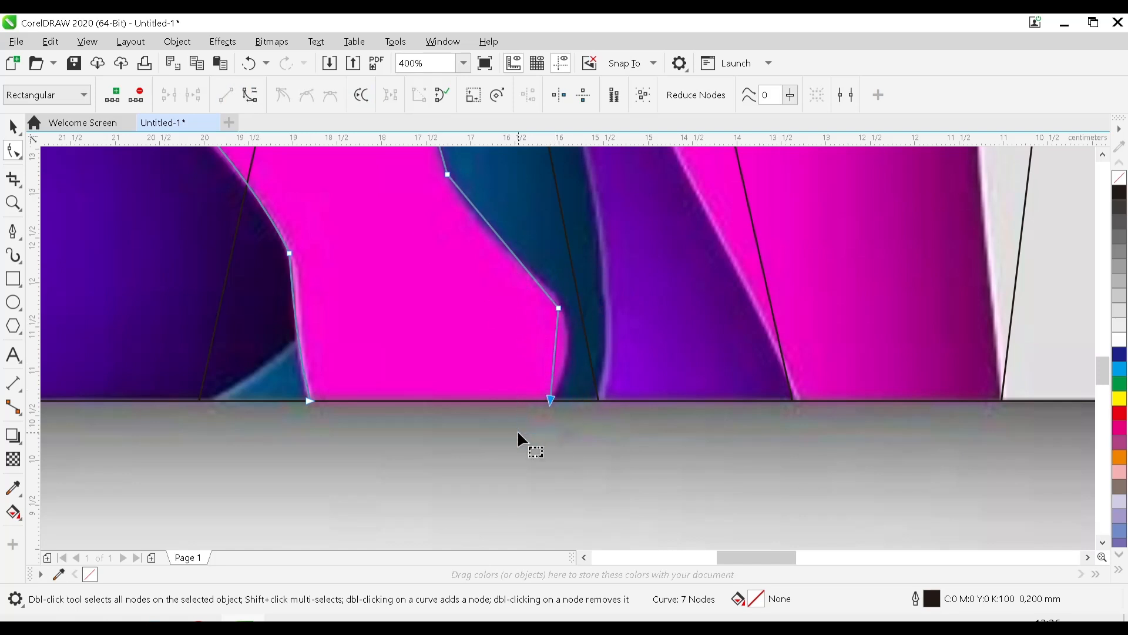
{"action": "left_click", "coordinate": [242, 95]}
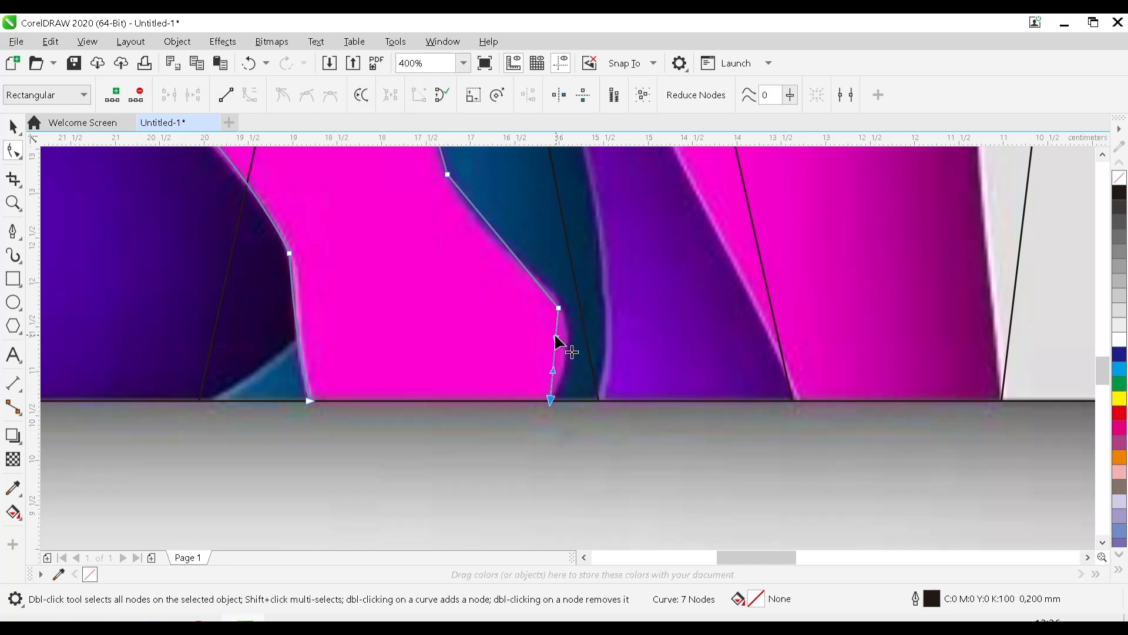
{"action": "scroll", "coordinate": [558, 341], "scroll_direction": "up", "scroll_amount": 1}
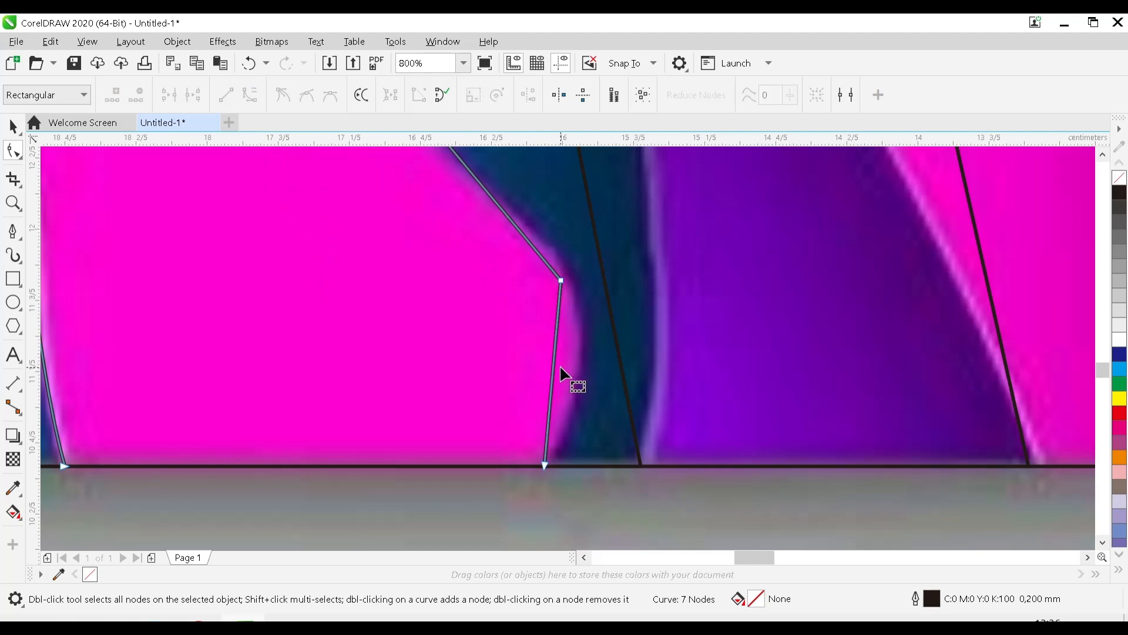
{"action": "left_click", "coordinate": [553, 368]}
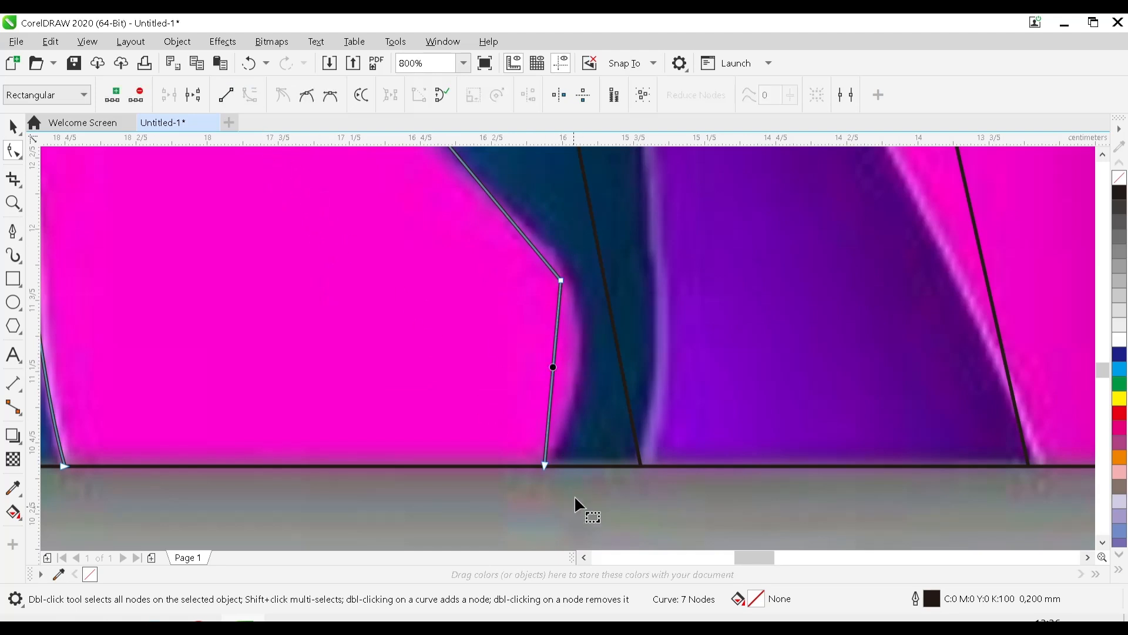
{"action": "mouse_move", "coordinate": [529, 495]}
{"action": "left_mouse_down"}
{"action": "mouse_move", "coordinate": [570, 403]}
{"action": "mouse_move", "coordinate": [555, 377]}
{"action": "mouse_move", "coordinate": [579, 373]}
{"action": "left_mouse_up"}
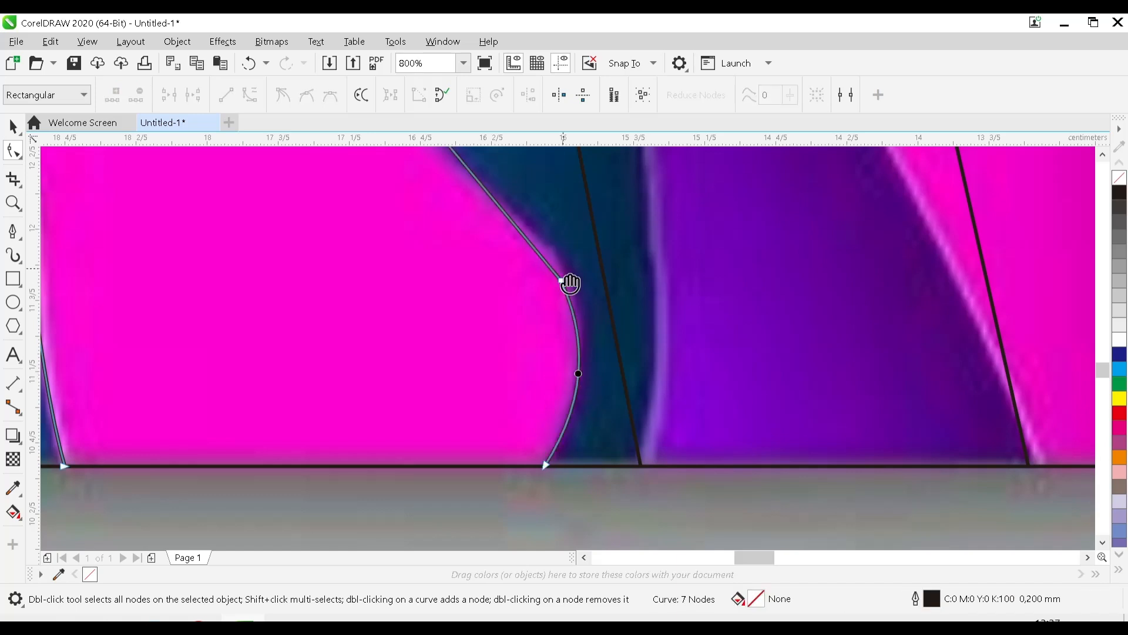
Bend the next segment up on the blob's right side and adjust its handles into an S-curve matching the pink edge.
{"action": "left_click_drag", "start_coordinate": [467, 178], "coordinate": [560, 312]}
{"action": "left_click", "coordinate": [549, 289]}
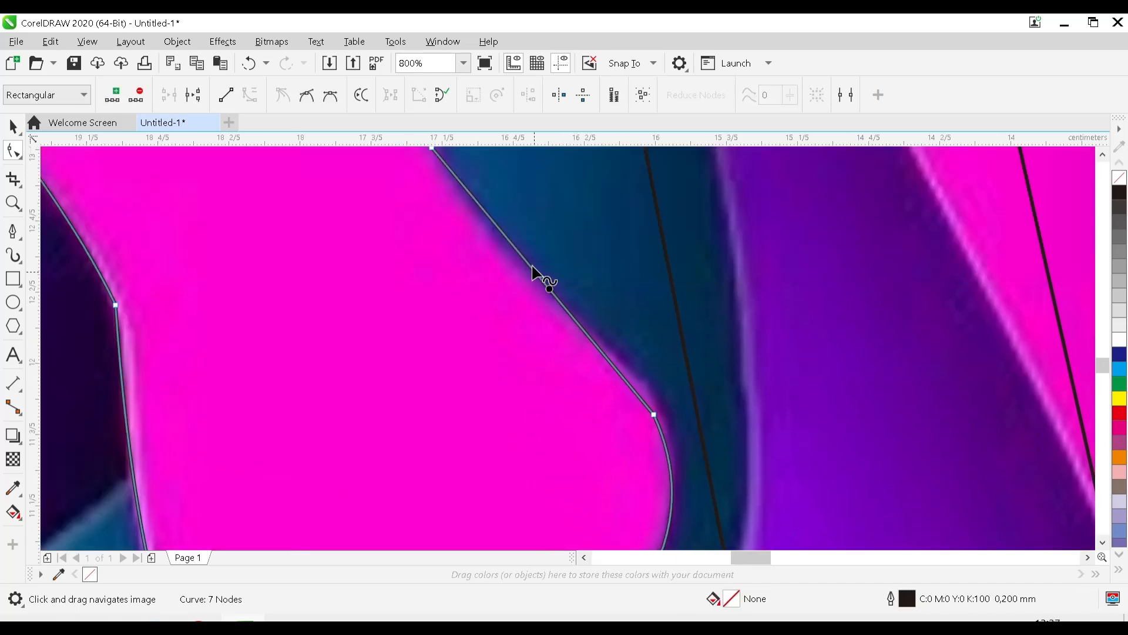
{"action": "left_click_drag", "start_coordinate": [463, 187], "coordinate": [506, 249]}
{"action": "left_click", "coordinate": [477, 211]}
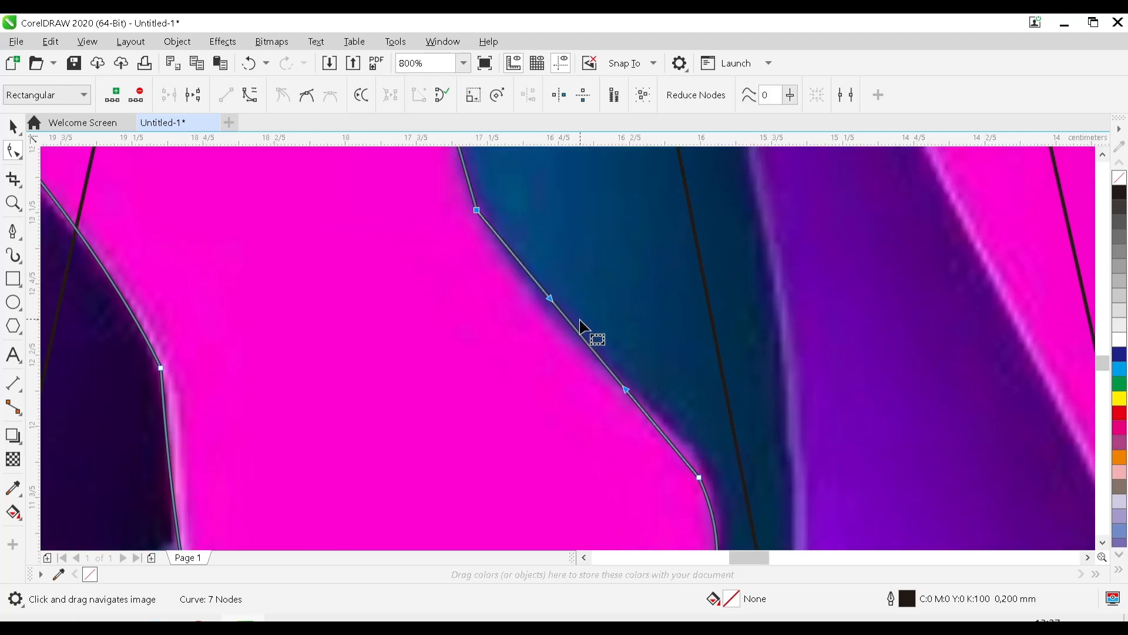
{"action": "left_click_drag", "start_coordinate": [586, 343], "coordinate": [574, 349]}
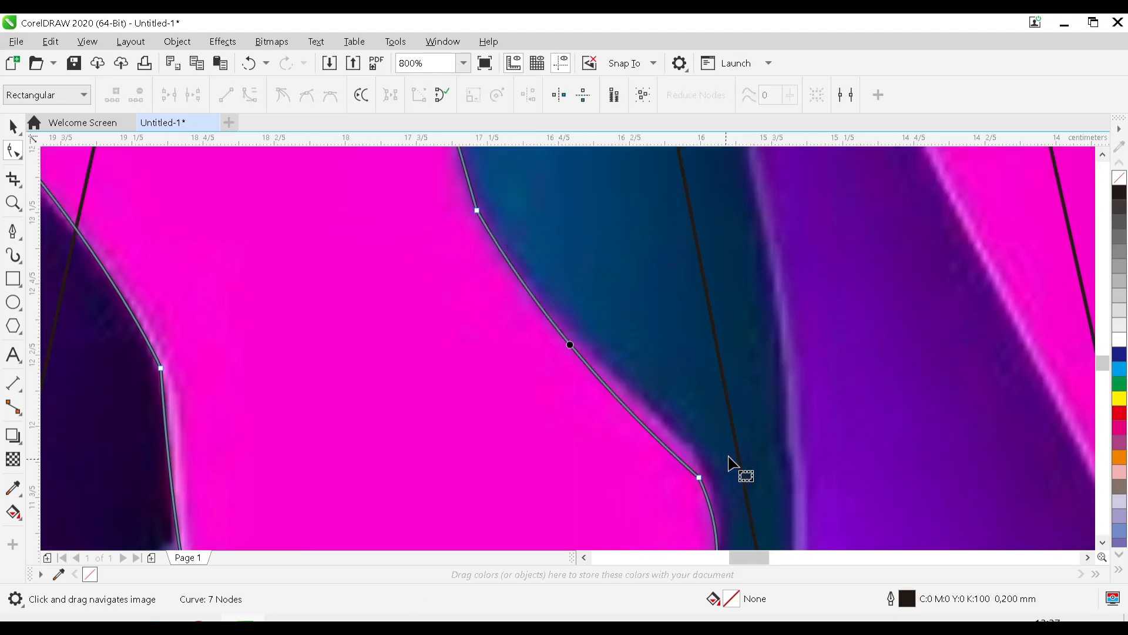
{"action": "left_click_drag", "start_coordinate": [725, 455], "coordinate": [677, 498]}
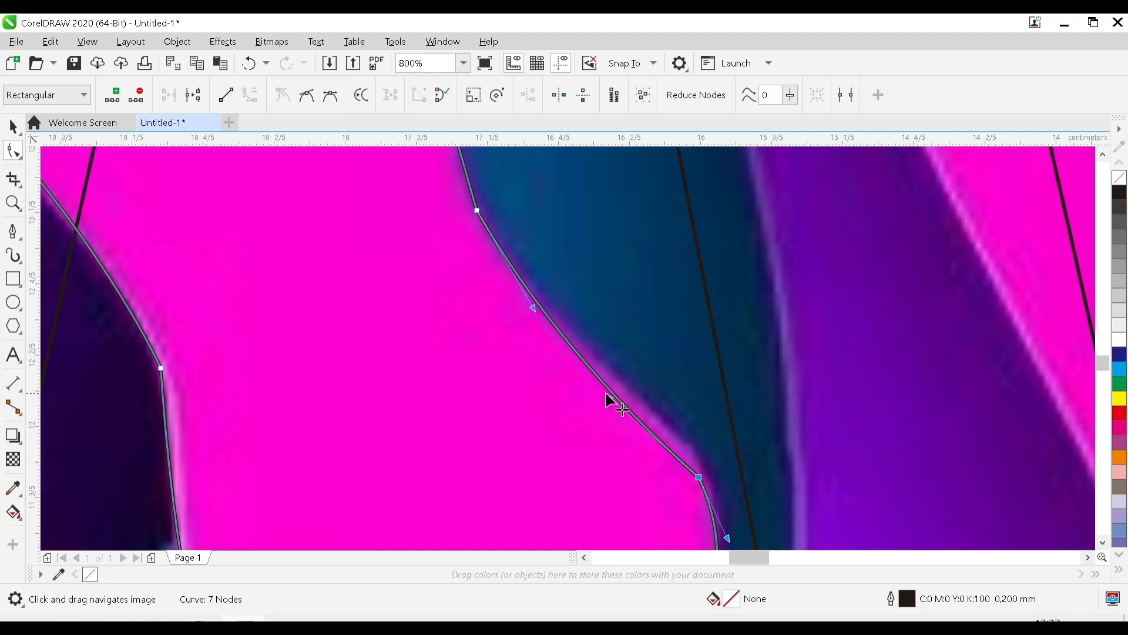
{"action": "left_click_drag", "start_coordinate": [611, 401], "coordinate": [513, 316]}
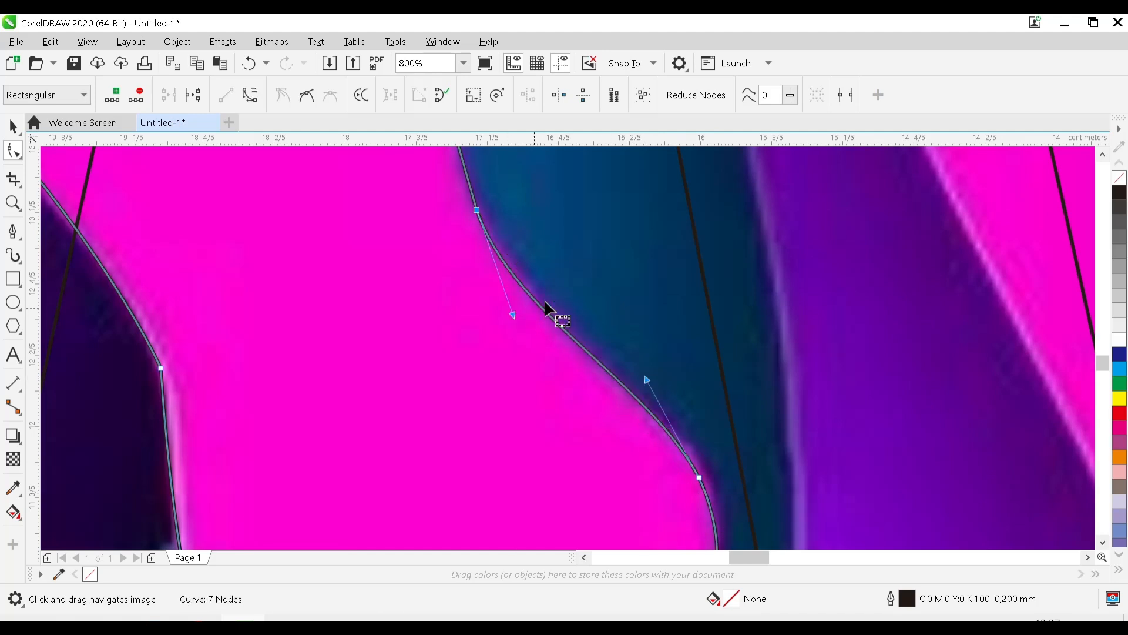
Convert the arched segment over the blob's rounded top to a straight line.
{"action": "left_click_drag", "start_coordinate": [557, 235], "coordinate": [616, 372]}
{"action": "scroll", "coordinate": [567, 281], "scroll_direction": "down", "scroll_amount": 1}
{"action": "scroll", "coordinate": [573, 278], "scroll_direction": "up", "scroll_amount": 1}
{"action": "left_click_drag", "start_coordinate": [604, 267], "coordinate": [626, 310]}
{"action": "scroll", "coordinate": [626, 275], "scroll_direction": "down", "scroll_amount": 1}
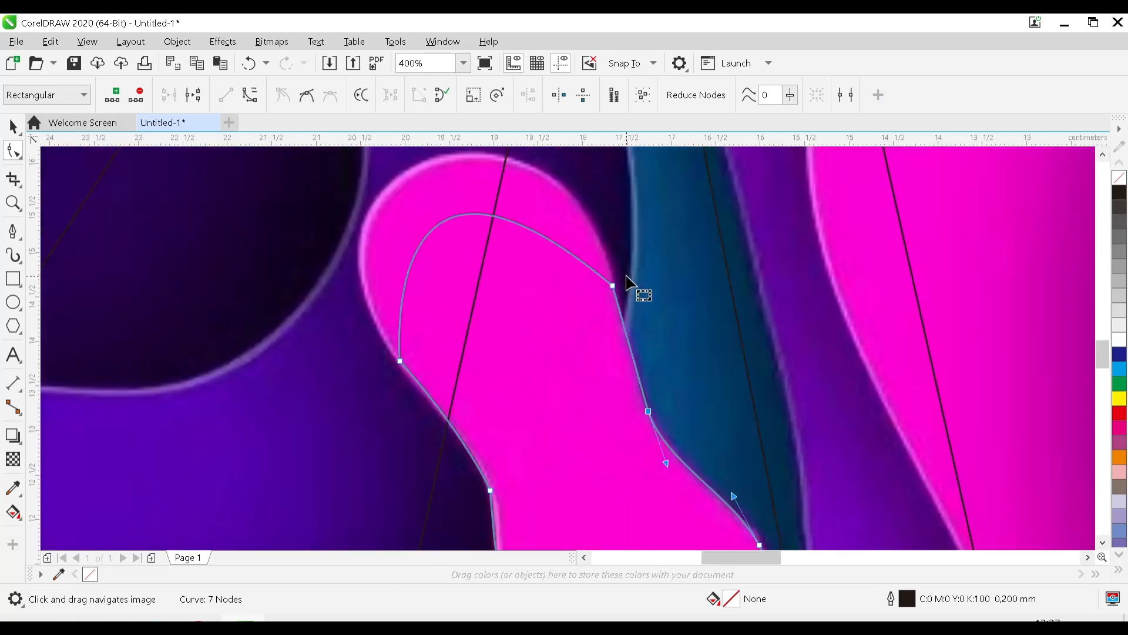
{"action": "left_click_drag", "start_coordinate": [517, 264], "coordinate": [591, 308]}
{"action": "left_click", "coordinate": [672, 334]}
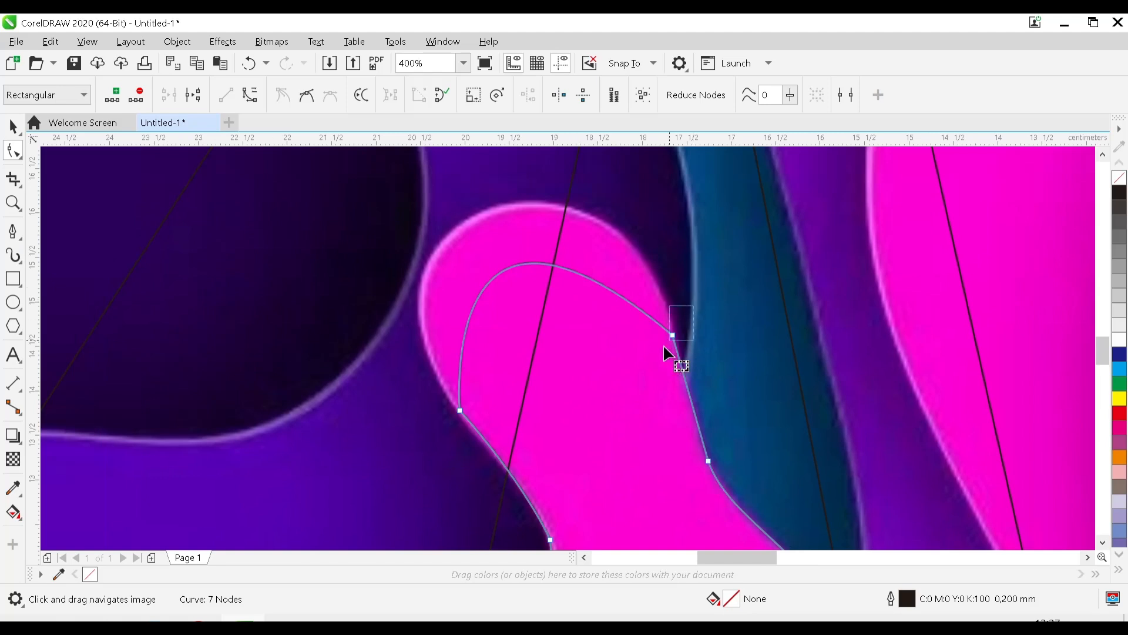
{"action": "left_click_drag", "start_coordinate": [497, 264], "coordinate": [563, 328]}
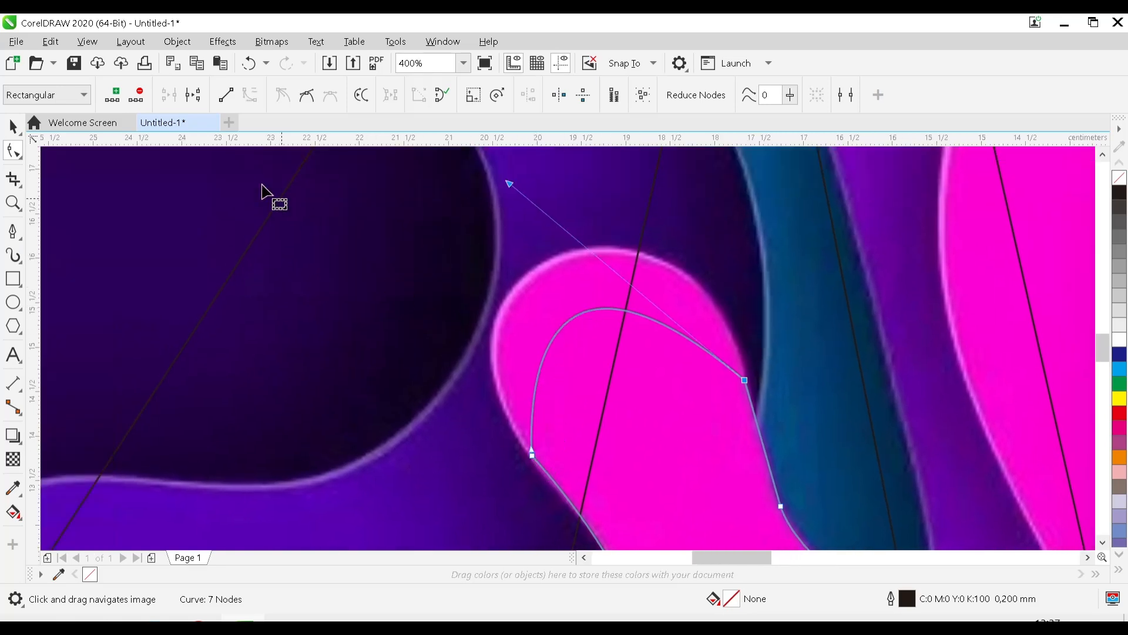
{"action": "left_click", "coordinate": [231, 94]}
{"action": "left_click_drag", "start_coordinate": [441, 457], "coordinate": [603, 452]}
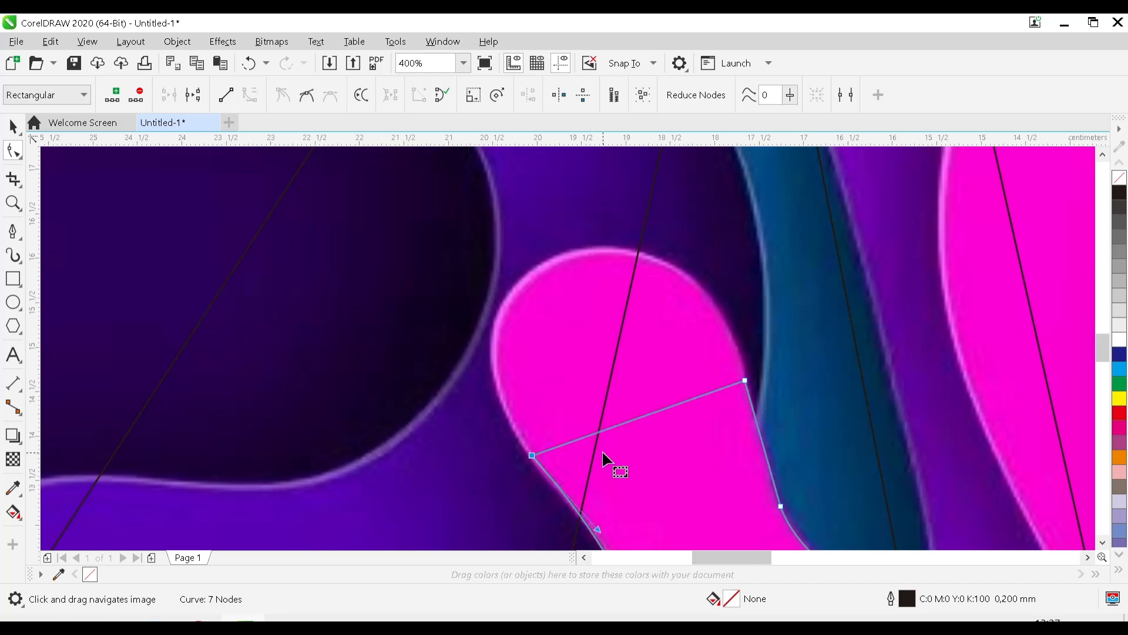
{"action": "left_click", "coordinate": [227, 96]}
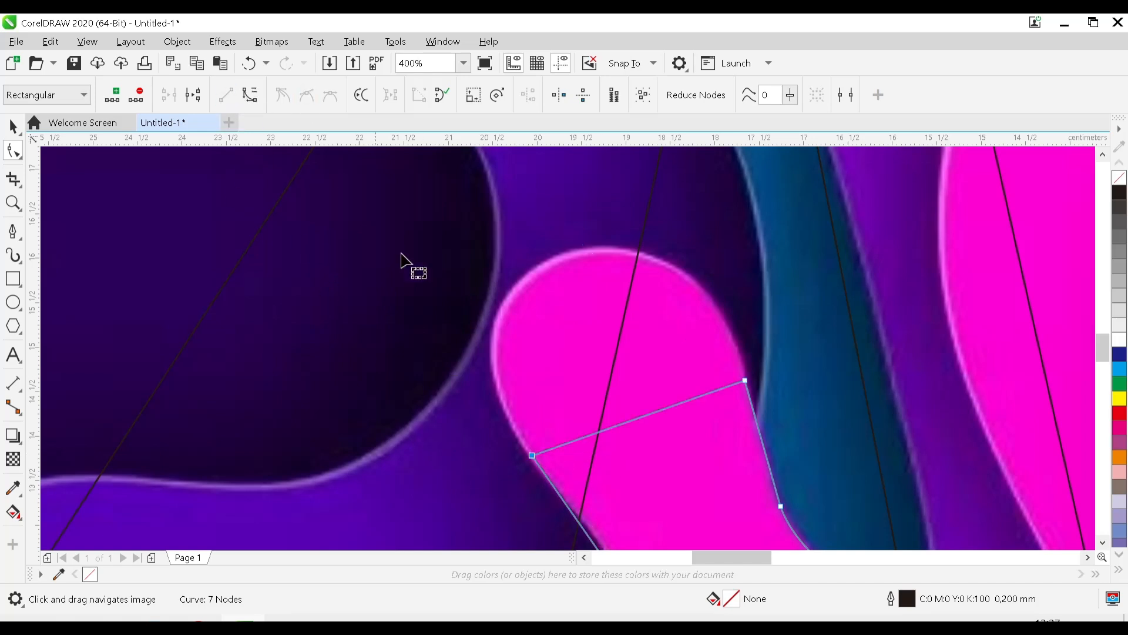
{"action": "key", "text": "ctrl+z"}
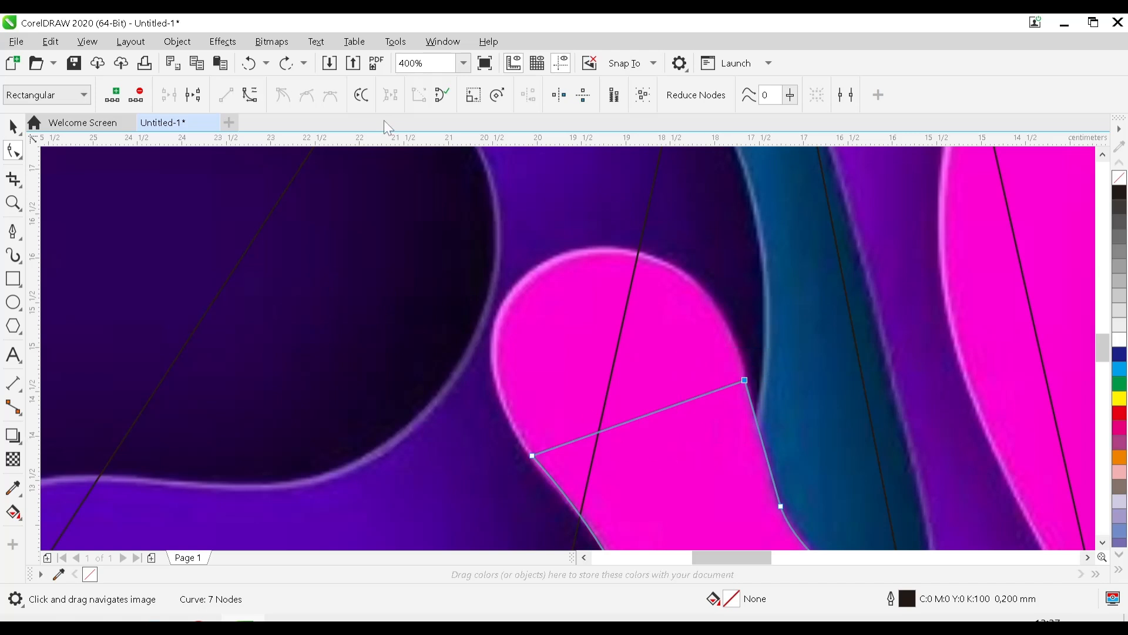
Convert the blob's top segment back to a curve, then bend it and extend its handles to follow the rounded head.
{"action": "left_click", "coordinate": [251, 98]}
{"action": "left_click_drag", "start_coordinate": [636, 423], "coordinate": [568, 253]}
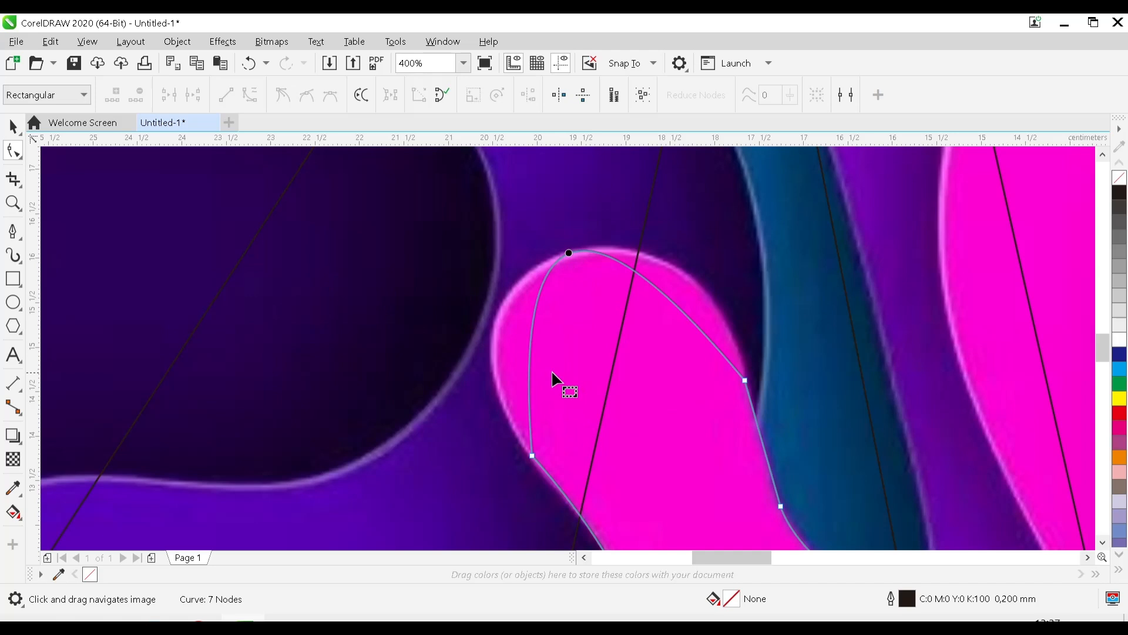
{"action": "left_click", "coordinate": [532, 457]}
{"action": "left_click_drag", "start_coordinate": [514, 209], "coordinate": [416, 265]}
{"action": "left_click_drag", "start_coordinate": [588, 191], "coordinate": [684, 195]}
{"action": "left_click_drag", "start_coordinate": [414, 313], "coordinate": [383, 313]}
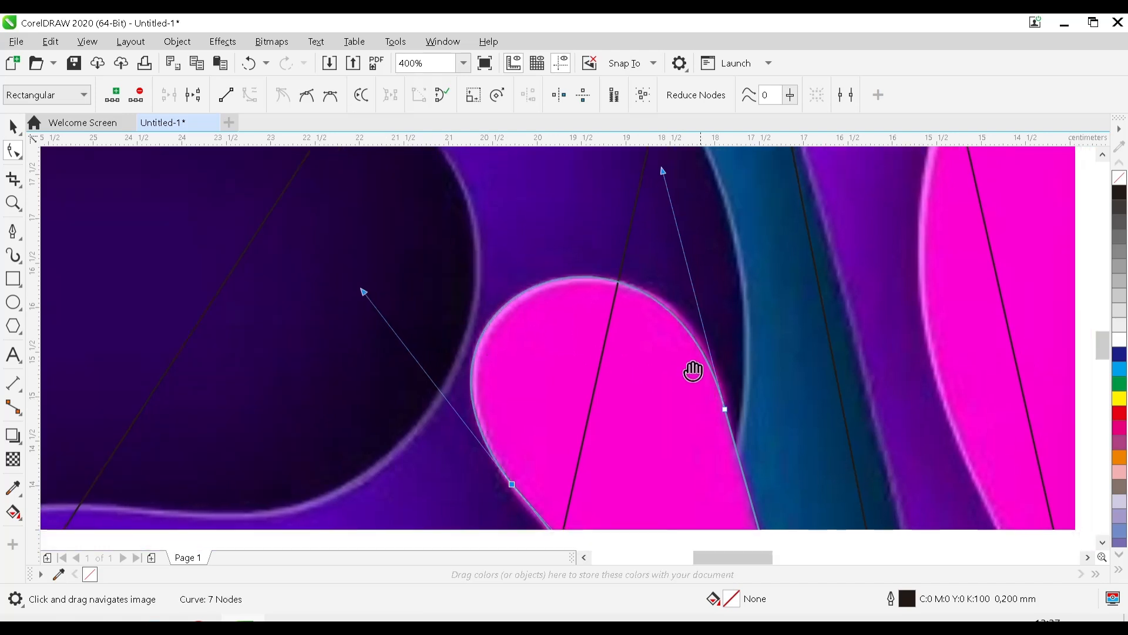
Convert the line between the large pink shape and the grey area to a curve and bend it along the pink shape's right edge.
{"action": "scroll", "coordinate": [692, 371], "scroll_direction": "down", "scroll_amount": 2}
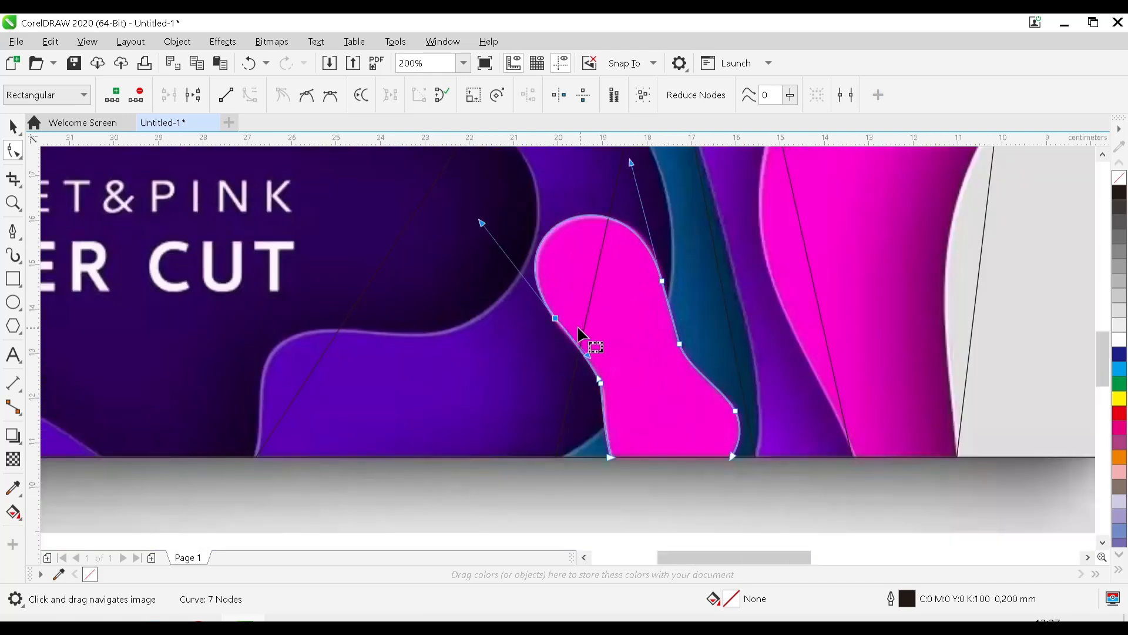
{"action": "left_click_drag", "start_coordinate": [553, 330], "coordinate": [617, 374]}
{"action": "left_click_drag", "start_coordinate": [853, 386], "coordinate": [634, 414]}
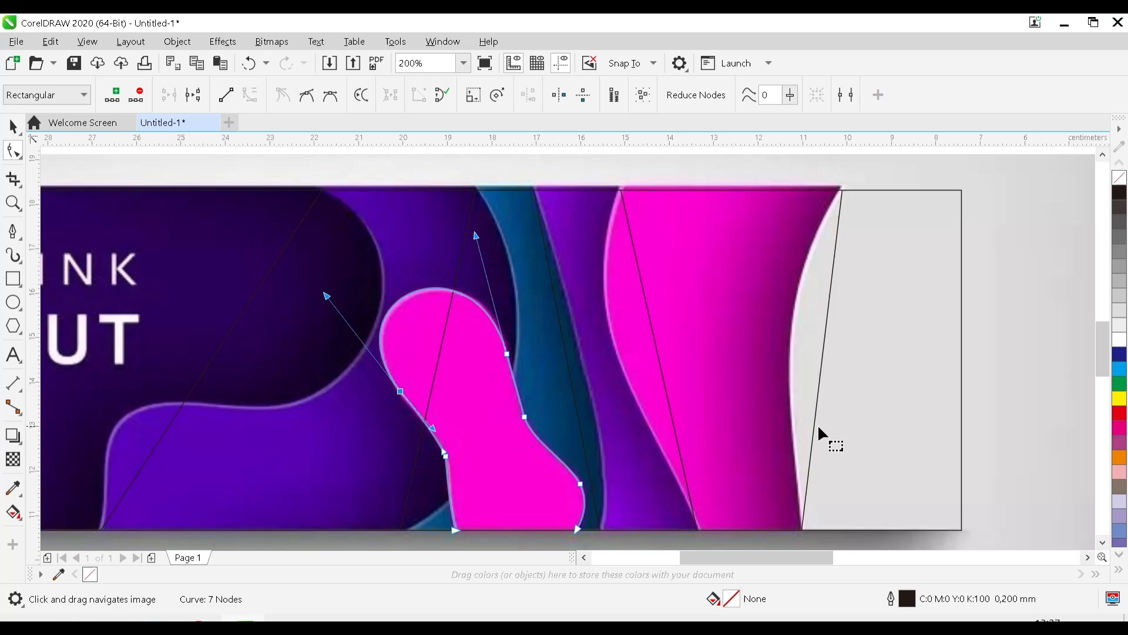
{"action": "left_click", "coordinate": [831, 270]}
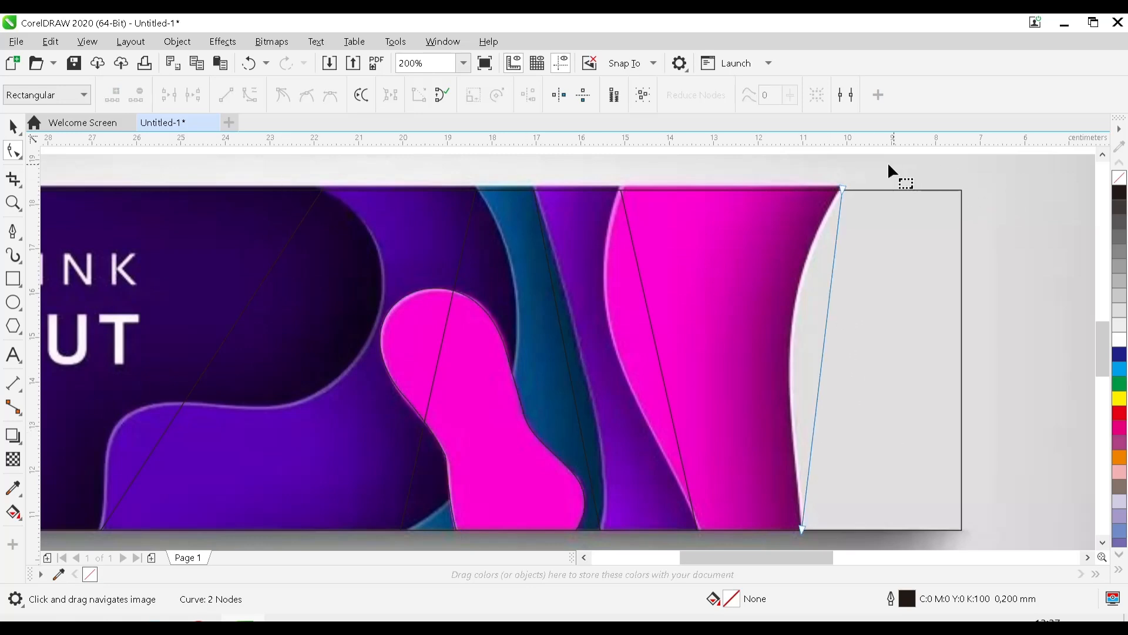
{"action": "left_click_drag", "start_coordinate": [888, 166], "coordinate": [735, 266]}
{"action": "scroll", "coordinate": [902, 453], "scroll_direction": "down", "scroll_amount": 3}
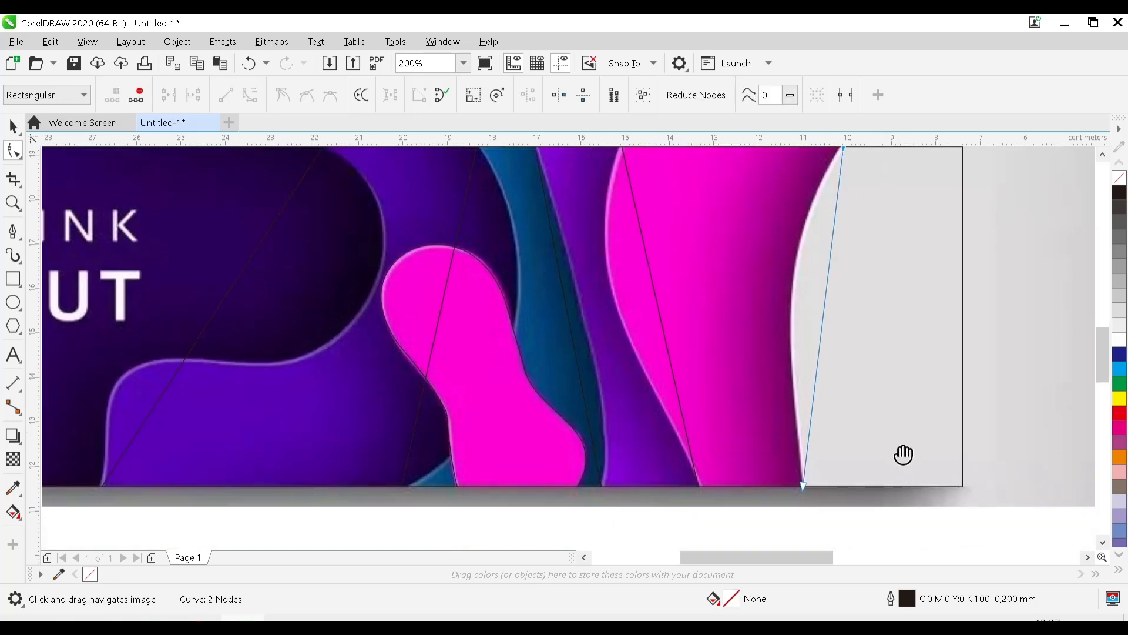
{"action": "left_click", "coordinate": [250, 94]}
{"action": "scroll", "coordinate": [861, 336], "scroll_direction": "up", "scroll_amount": 3}
{"action": "left_click", "coordinate": [851, 349]}
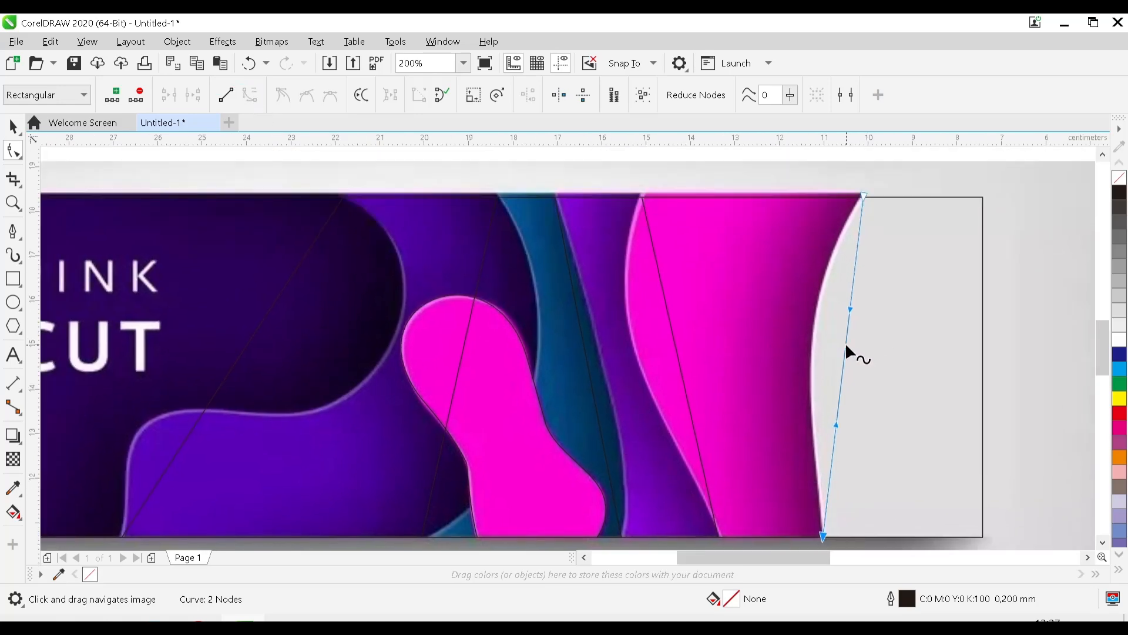
{"action": "left_click_drag", "start_coordinate": [847, 346], "coordinate": [814, 341]}
{"action": "mouse_move", "coordinate": [819, 328]}
{"action": "left_mouse_down"}
{"action": "mouse_move", "coordinate": [818, 307]}
{"action": "mouse_move", "coordinate": [815, 322]}
{"action": "left_mouse_up"}
Bend the line on the large pink shape's left edge into a curve and adjust both handles to match the reference.
{"action": "left_click", "coordinate": [673, 339]}
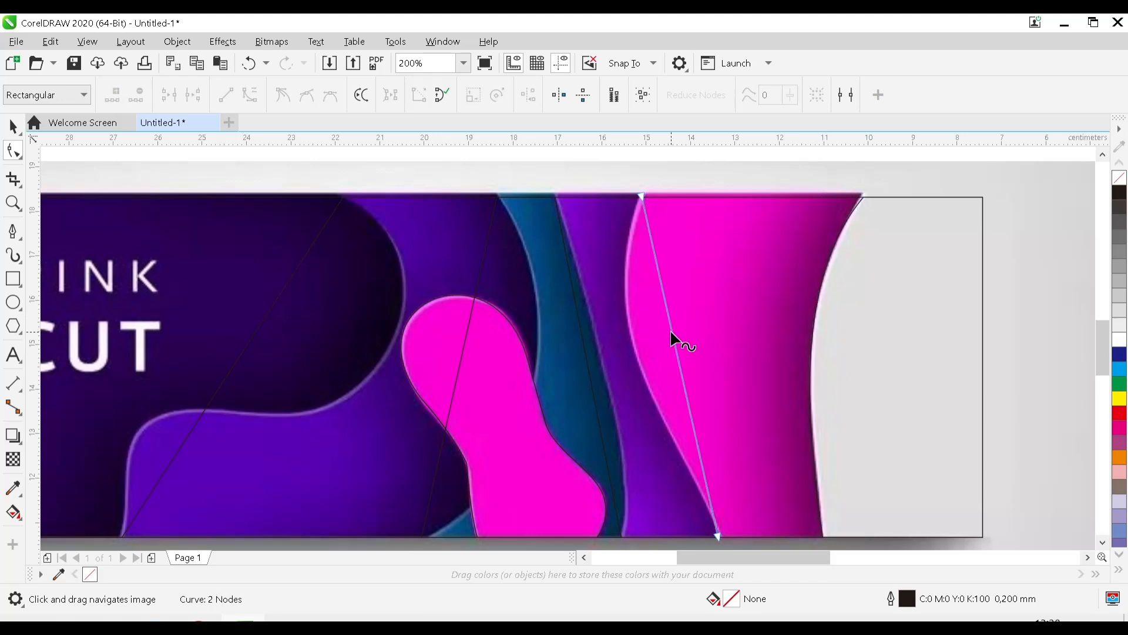
{"action": "scroll", "coordinate": [682, 498], "scroll_direction": "down", "scroll_amount": 1}
{"action": "left_click_drag", "start_coordinate": [702, 515], "coordinate": [768, 432]}
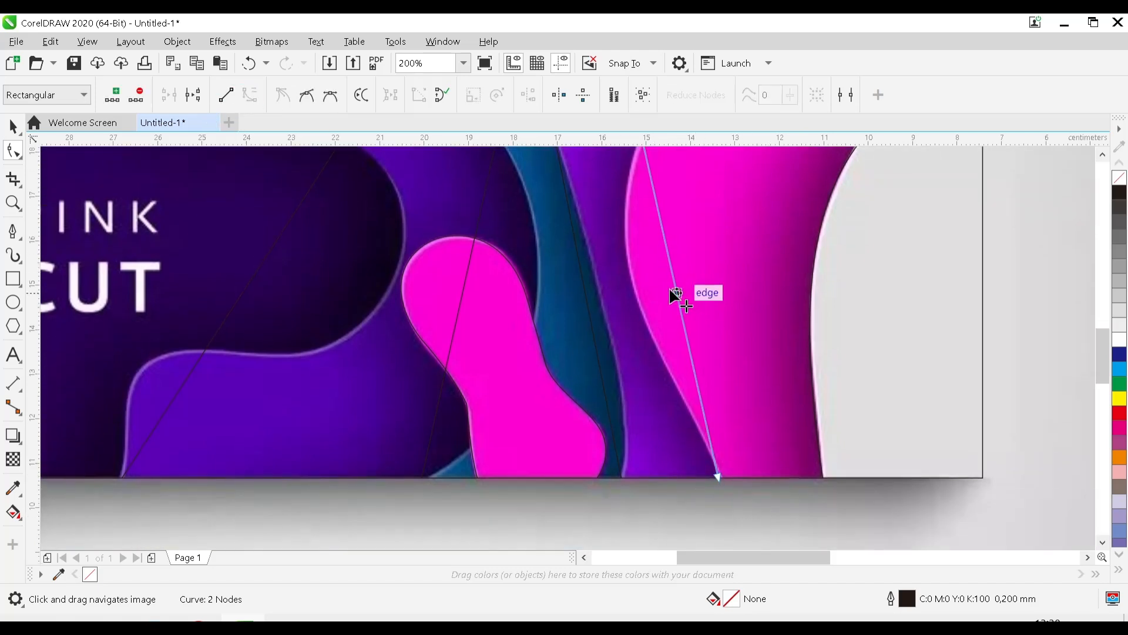
{"action": "left_click_drag", "start_coordinate": [676, 293], "coordinate": [632, 286]}
{"action": "left_click", "coordinate": [713, 475]}
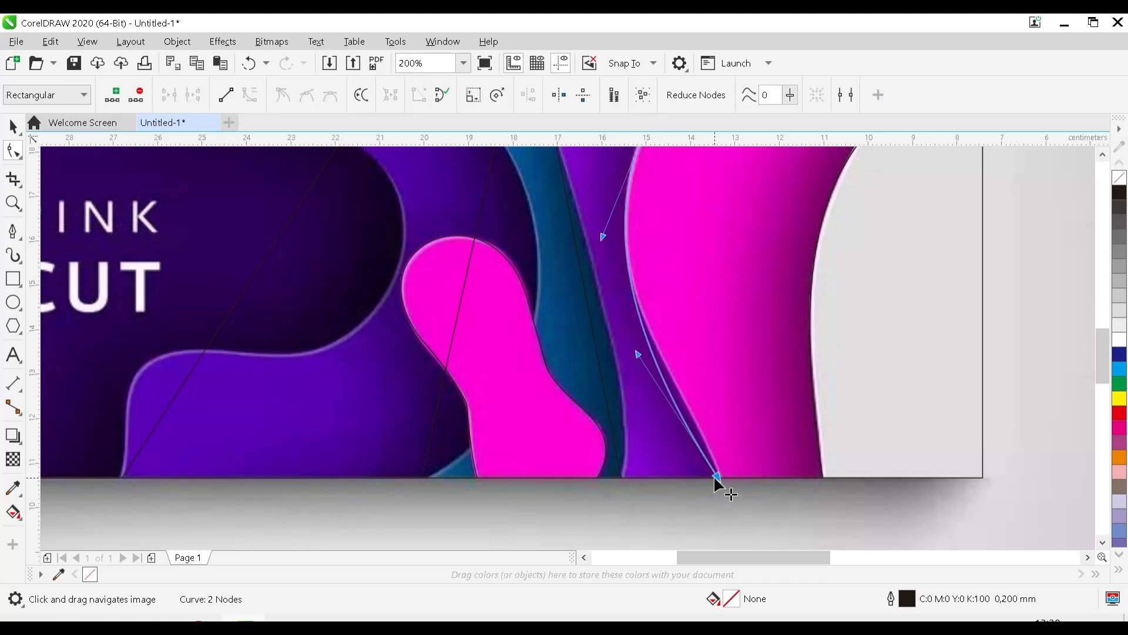
{"action": "left_click_drag", "start_coordinate": [636, 353], "coordinate": [672, 353]}
{"action": "left_click_drag", "start_coordinate": [604, 236], "coordinate": [589, 270]}
Convert the line for the blue strip's right edge to a curve and bend it to follow the strip.
{"action": "scroll", "coordinate": [634, 335], "scroll_direction": "left", "scroll_amount": 2}
{"action": "scroll", "coordinate": [634, 335], "scroll_direction": "up", "scroll_amount": 1}
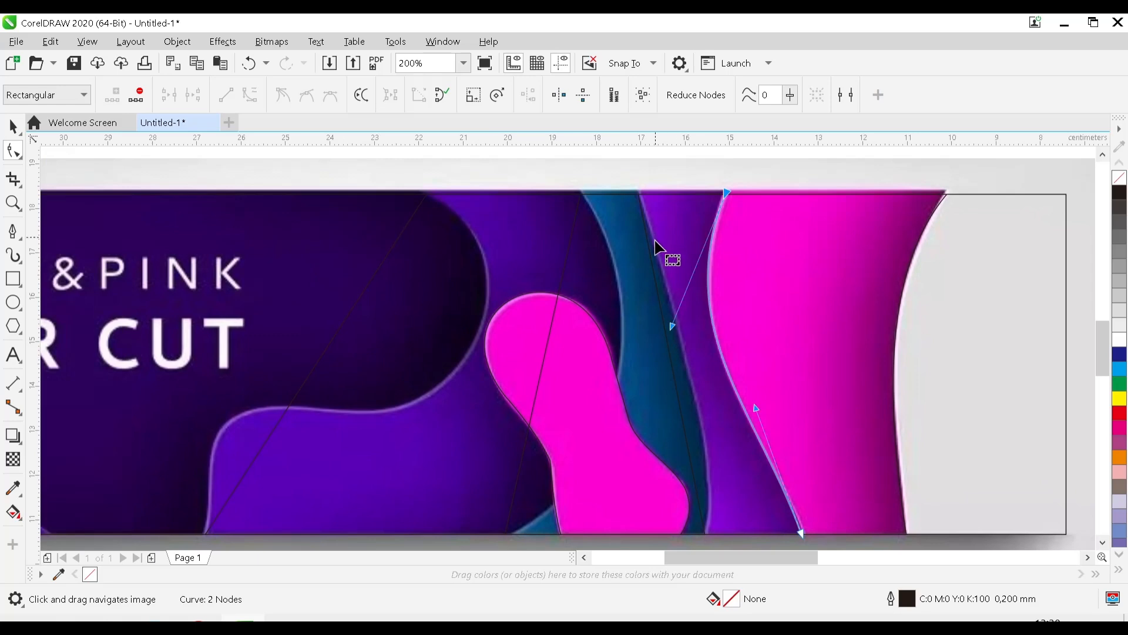
{"action": "scroll", "coordinate": [693, 429], "scroll_direction": "down", "scroll_amount": 3}
{"action": "left_click", "coordinate": [686, 421]}
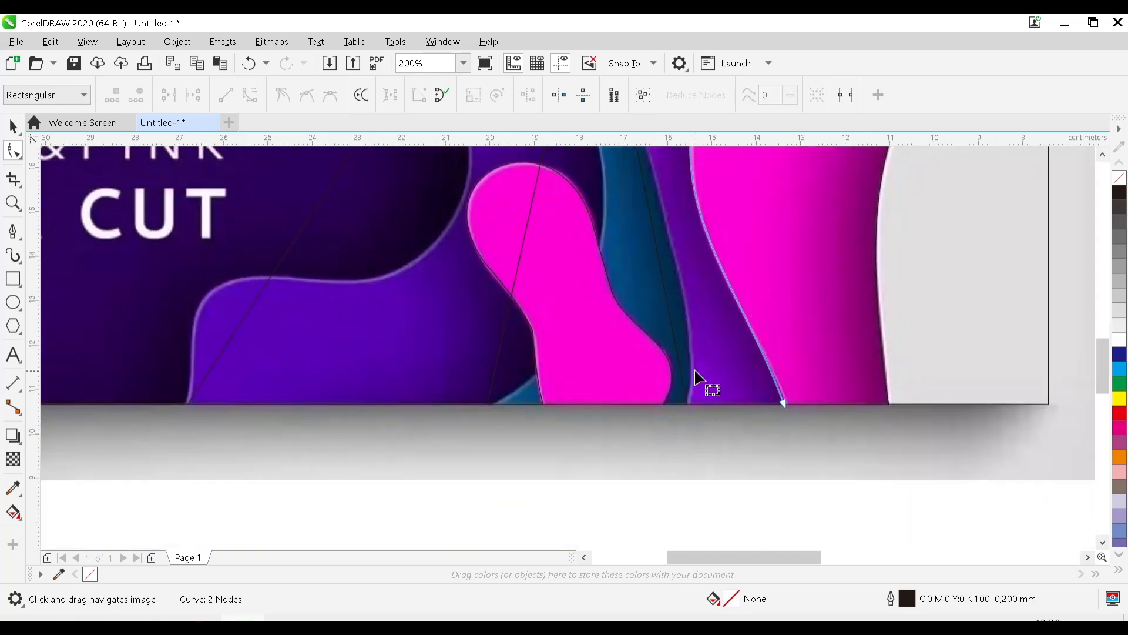
{"action": "left_click", "coordinate": [687, 398]}
{"action": "left_click_drag", "start_coordinate": [721, 379], "coordinate": [719, 376]}
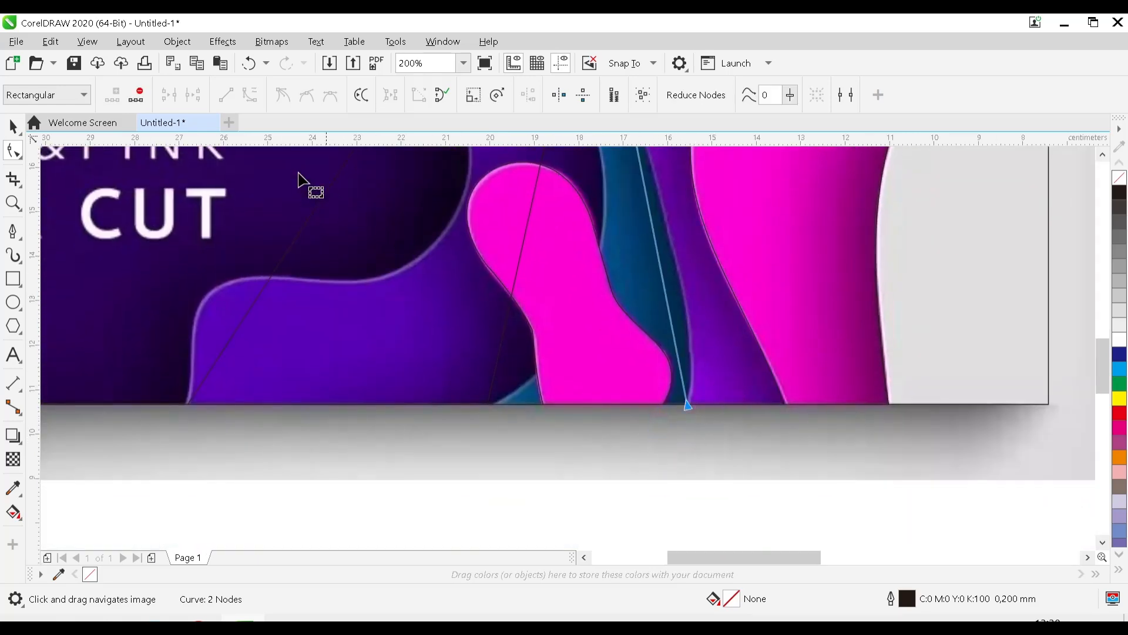
{"action": "left_click_drag", "start_coordinate": [673, 241], "coordinate": [690, 403]}
{"action": "left_click_drag", "start_coordinate": [603, 200], "coordinate": [684, 251]}
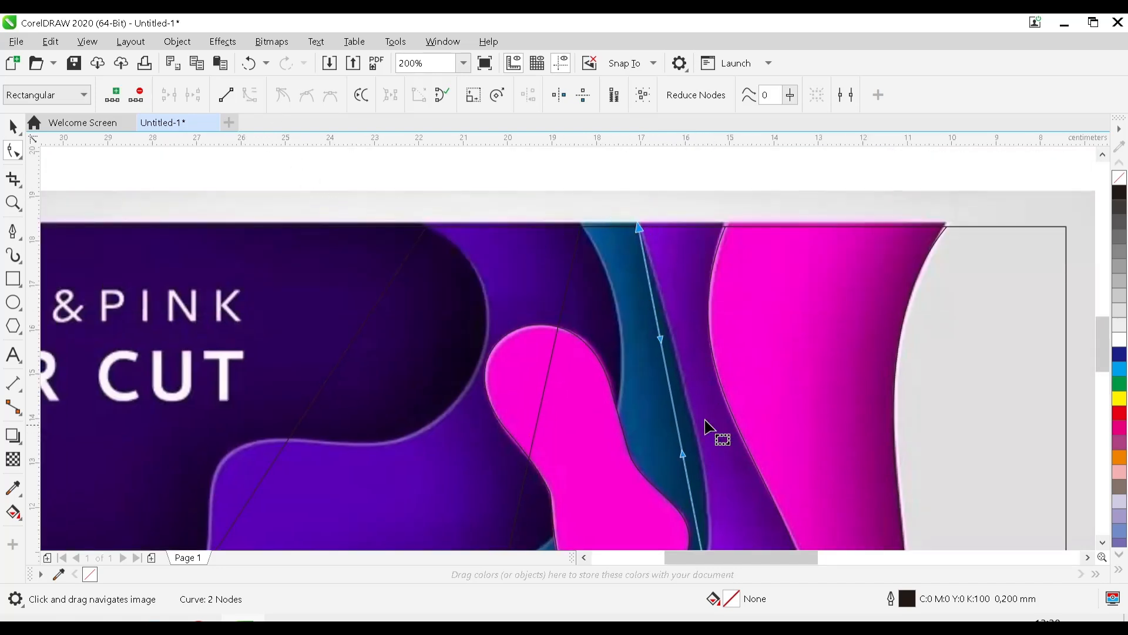
{"action": "left_click_drag", "start_coordinate": [680, 411], "coordinate": [839, 420]}
{"action": "scroll", "coordinate": [764, 297], "scroll_direction": "down", "scroll_amount": 2}
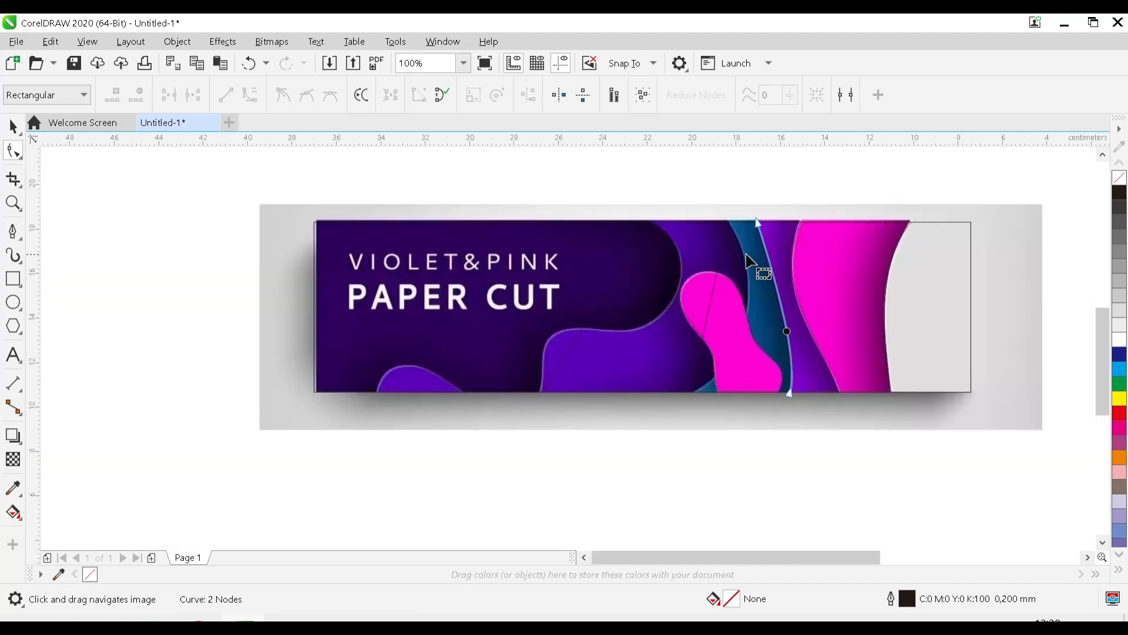
Convert the line crossing the small pink blob to a curve and bend it along the blue strip's left edge.
{"action": "key", "text": "ctrl+z"}
{"action": "left_click_drag", "start_coordinate": [668, 450], "coordinate": [729, 364]}
{"action": "left_click", "coordinate": [250, 96]}
{"action": "scroll", "coordinate": [731, 301], "scroll_direction": "up", "scroll_amount": 2}
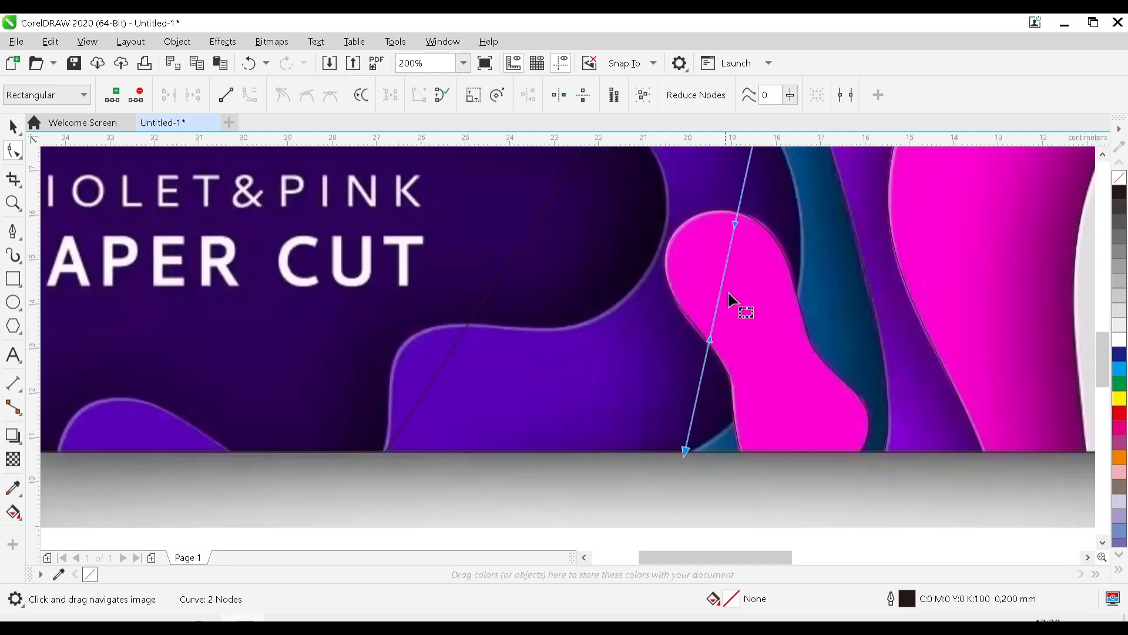
{"action": "left_click_drag", "start_coordinate": [724, 277], "coordinate": [800, 280]}
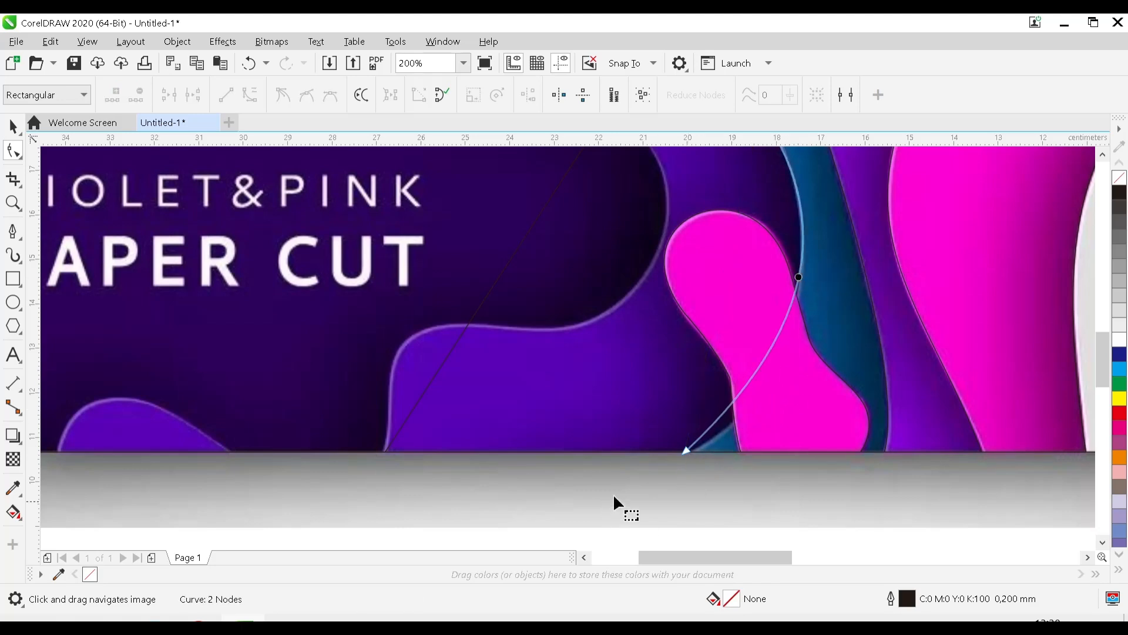
Adjust the curve and its lower handle so the line follows the blue strip's left edge behind the small pink blob.
{"action": "left_click_drag", "start_coordinate": [819, 406], "coordinate": [818, 405]}
{"action": "left_click_drag", "start_coordinate": [810, 340], "coordinate": [794, 401]}
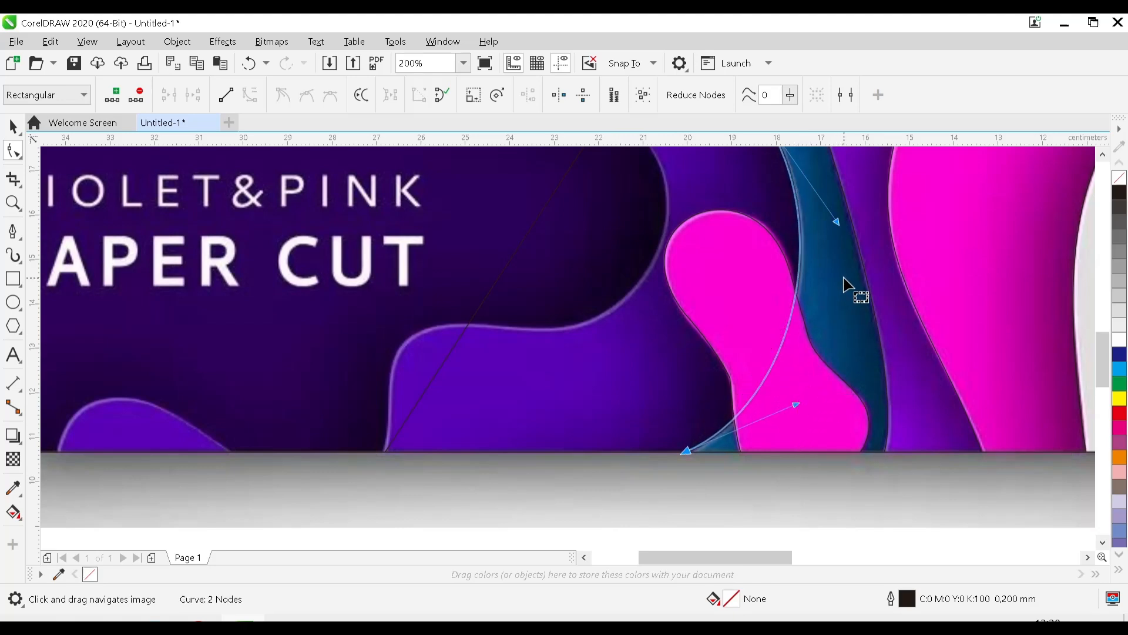
{"action": "scroll", "coordinate": [854, 287], "scroll_direction": "down", "scroll_amount": 2}
{"action": "scroll", "coordinate": [746, 323], "scroll_direction": "up", "scroll_amount": 3}
{"action": "scroll", "coordinate": [751, 322], "scroll_direction": "down", "scroll_amount": 3}
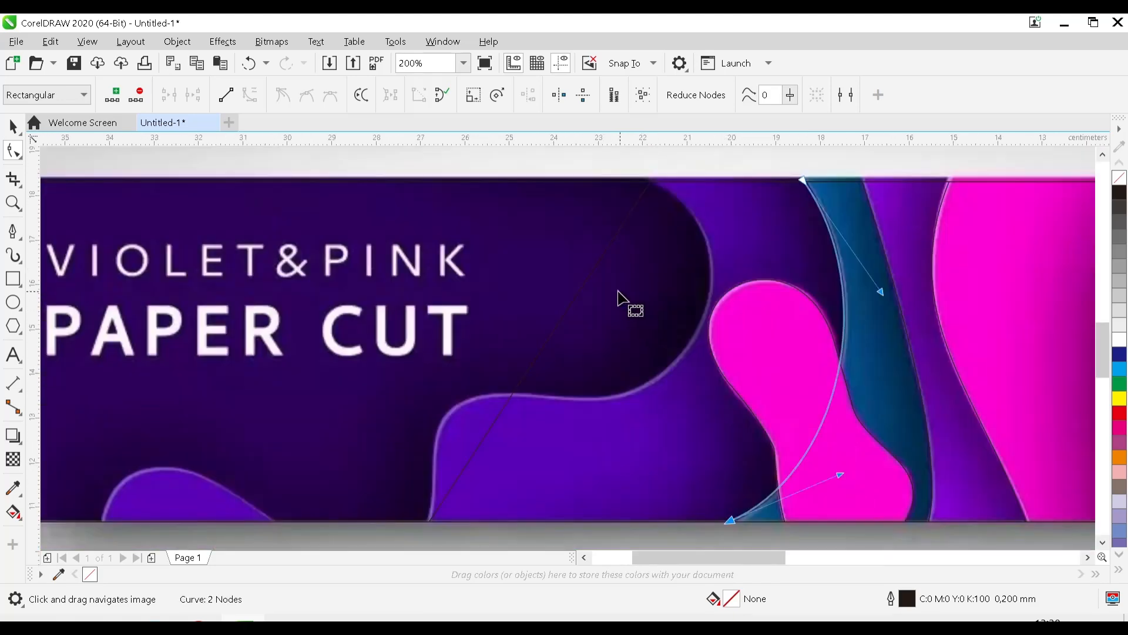
Convert the diagonal line through the dark violet panel to a curve and bend it along the panel's rounded right edge.
{"action": "left_click_drag", "start_coordinate": [496, 410], "coordinate": [599, 372]}
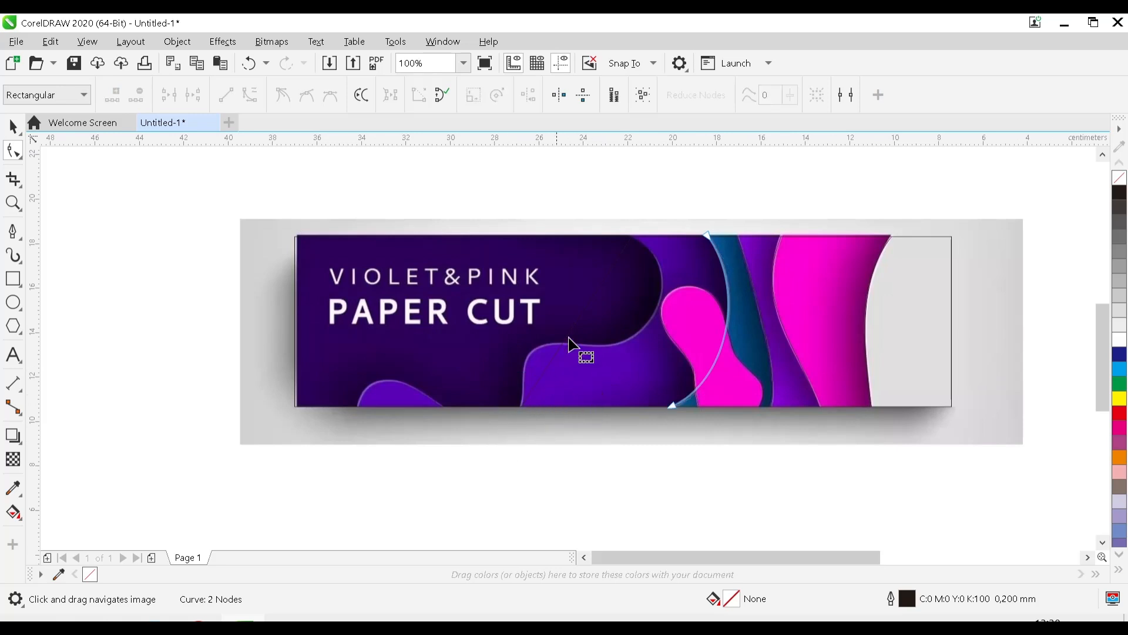
{"action": "left_click", "coordinate": [592, 298]}
{"action": "scroll", "coordinate": [599, 306], "scroll_direction": "up", "scroll_amount": 1}
{"action": "left_click_drag", "start_coordinate": [622, 196], "coordinate": [643, 250]}
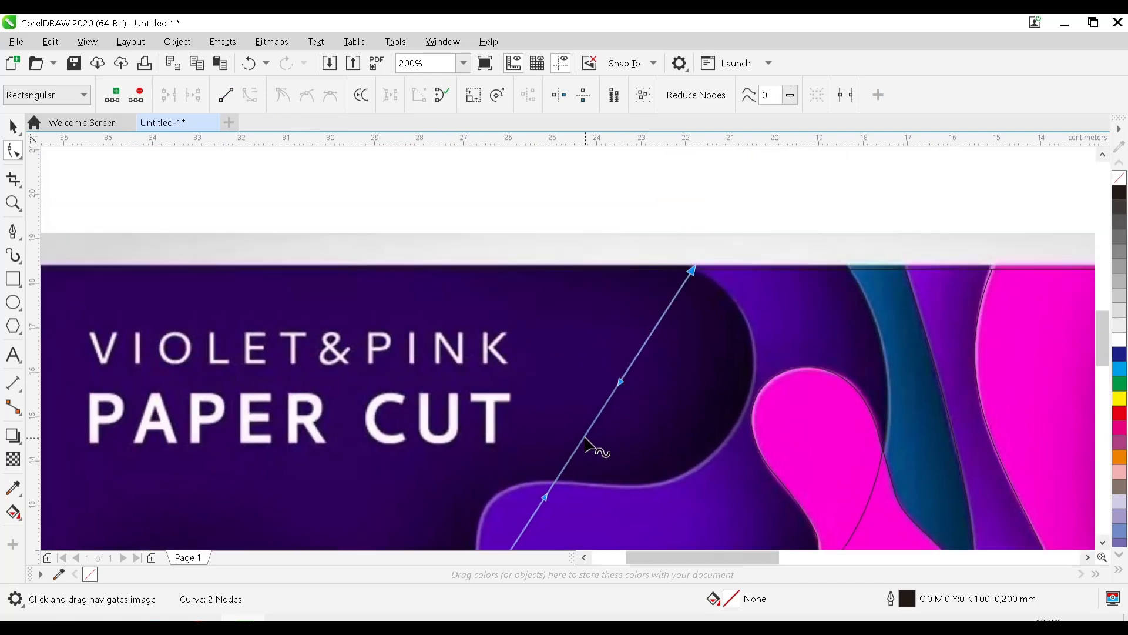
{"action": "left_click_drag", "start_coordinate": [586, 439], "coordinate": [739, 414]}
{"action": "left_click_drag", "start_coordinate": [742, 430], "coordinate": [785, 376]}
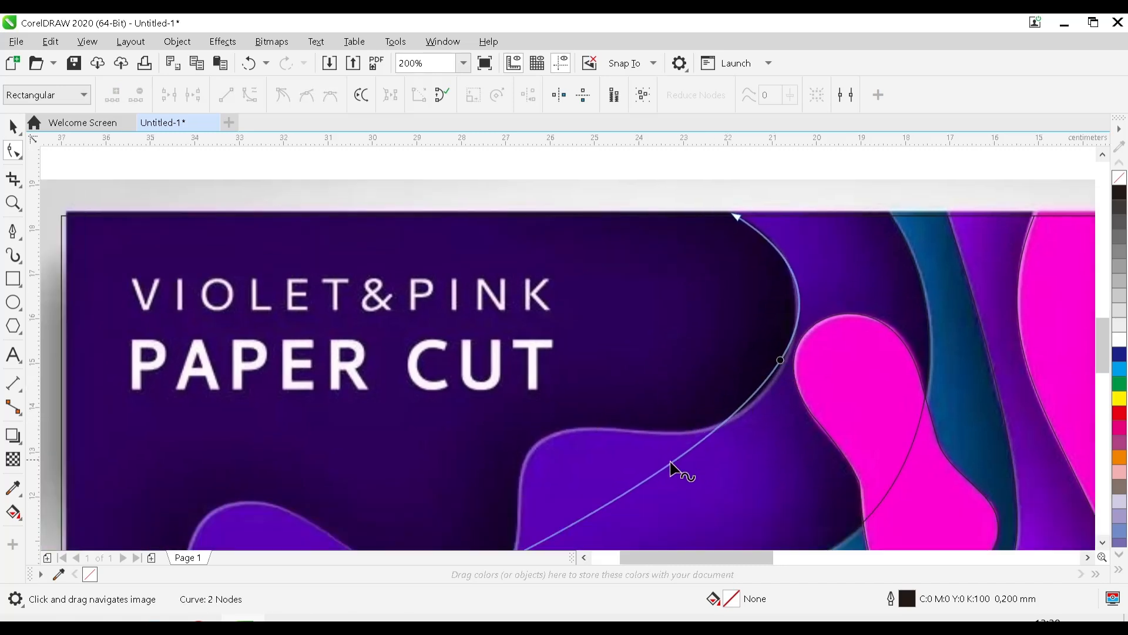
Add a node on the dark violet panel's curve, place it on the violet shape's upper edge and adjust the upper segment's handles.
{"action": "double_click", "coordinate": [654, 474]}
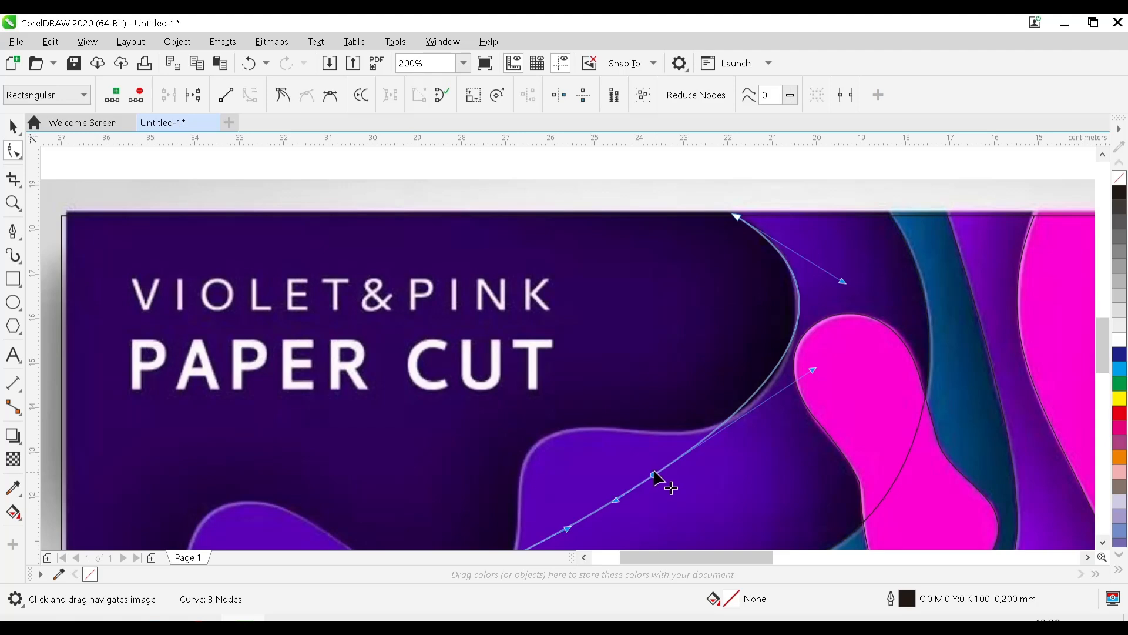
{"action": "left_click_drag", "start_coordinate": [813, 372], "coordinate": [802, 403]}
{"action": "left_click_drag", "start_coordinate": [657, 473], "coordinate": [665, 435]}
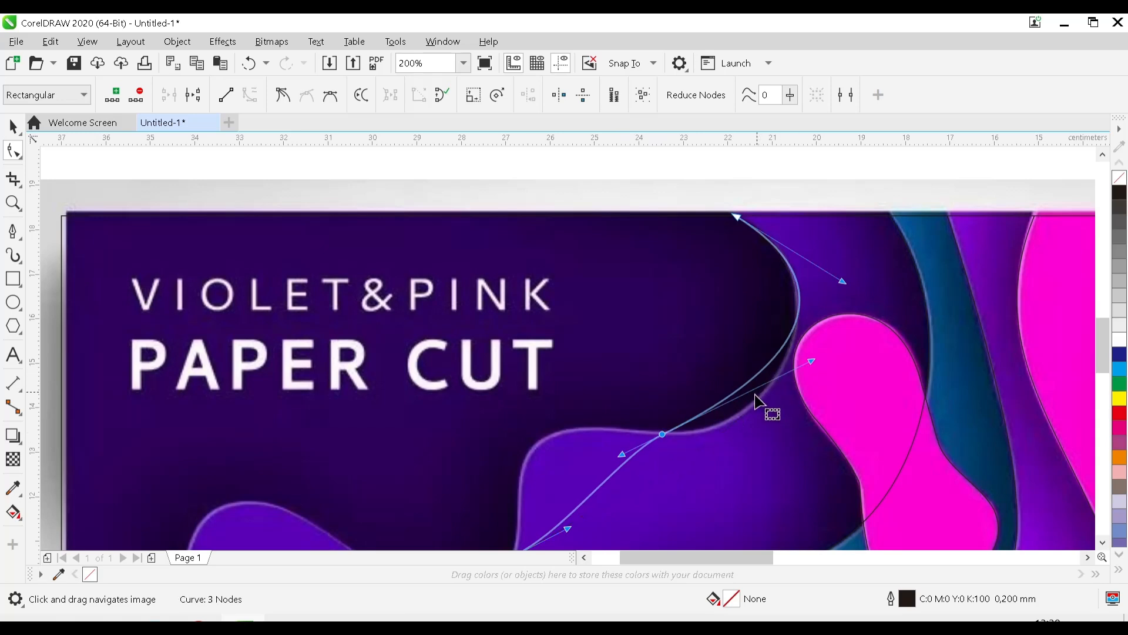
{"action": "left_click_drag", "start_coordinate": [812, 361], "coordinate": [793, 437]}
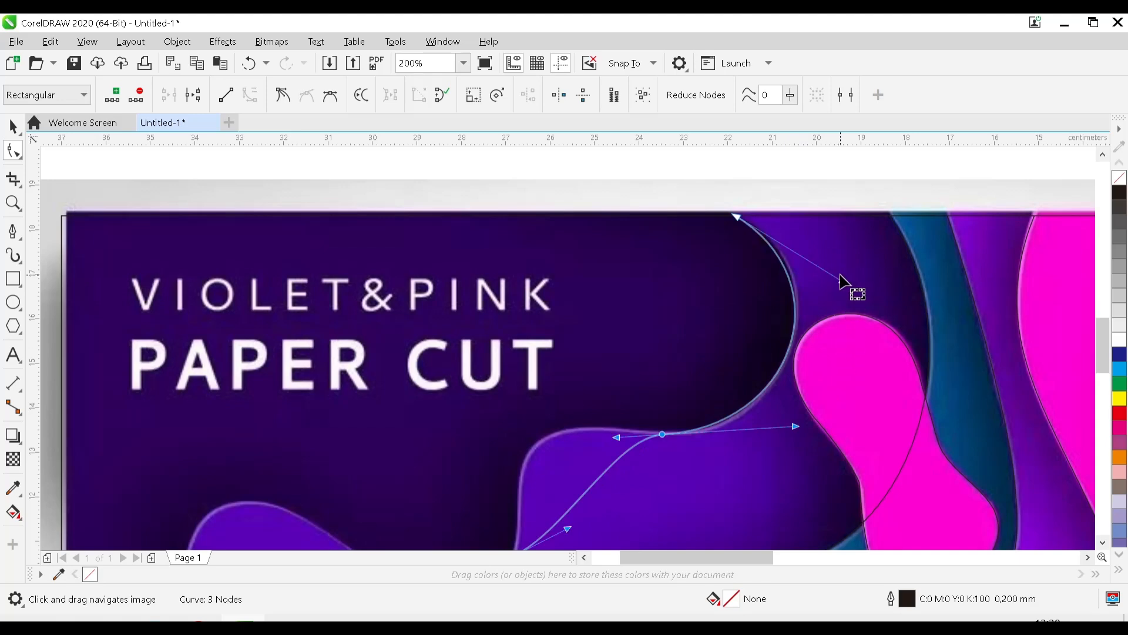
{"action": "left_click_drag", "start_coordinate": [842, 281], "coordinate": [848, 273]}
Shape the curve's lower segment around the violet shape's rounded upper-left corner and left side using the handles at both ends.
{"action": "left_click_drag", "start_coordinate": [568, 511], "coordinate": [668, 393]}
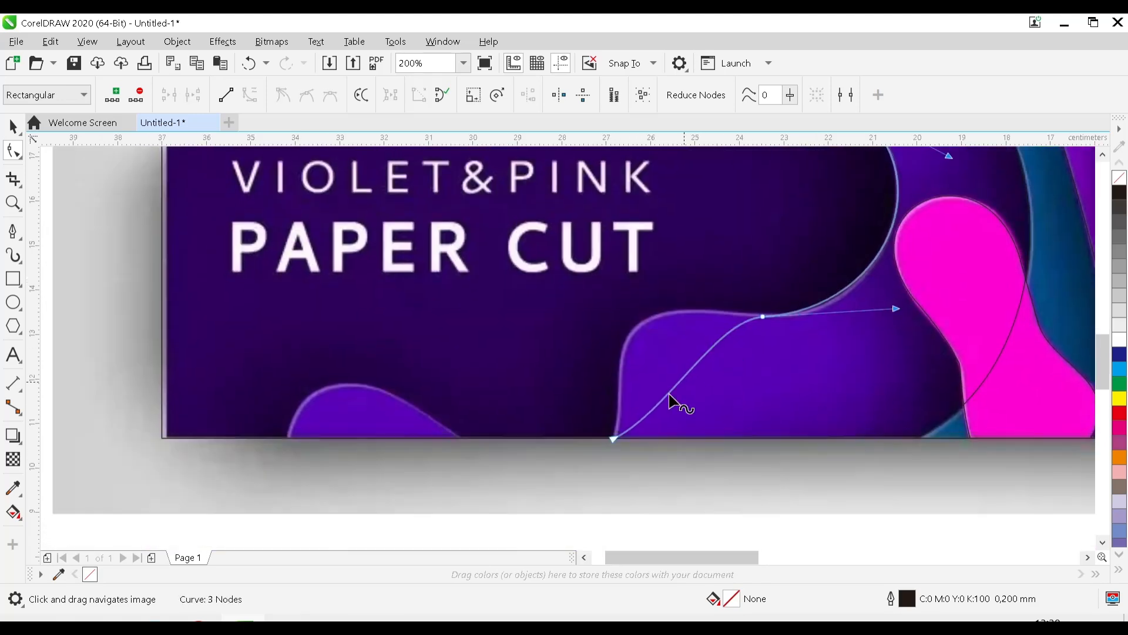
{"action": "left_click", "coordinate": [661, 402]}
{"action": "left_click", "coordinate": [763, 318]}
{"action": "left_click_drag", "start_coordinate": [713, 319], "coordinate": [533, 301]}
{"action": "left_click_drag", "start_coordinate": [669, 411], "coordinate": [641, 389]}
{"action": "left_click_drag", "start_coordinate": [533, 300], "coordinate": [568, 283]}
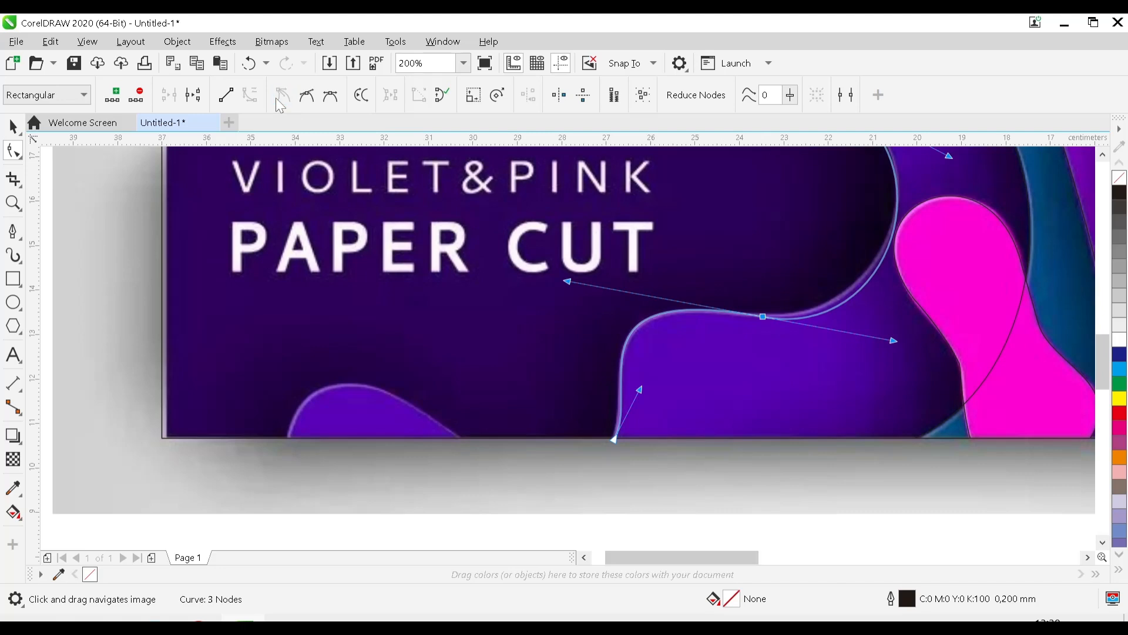
Refine the curve's upper segment with the middle node's handle so it matches the dark violet panel's rounded edge.
{"action": "left_click_drag", "start_coordinate": [897, 340], "coordinate": [878, 328]}
{"action": "scroll", "coordinate": [768, 340], "scroll_direction": "down", "scroll_amount": 2}
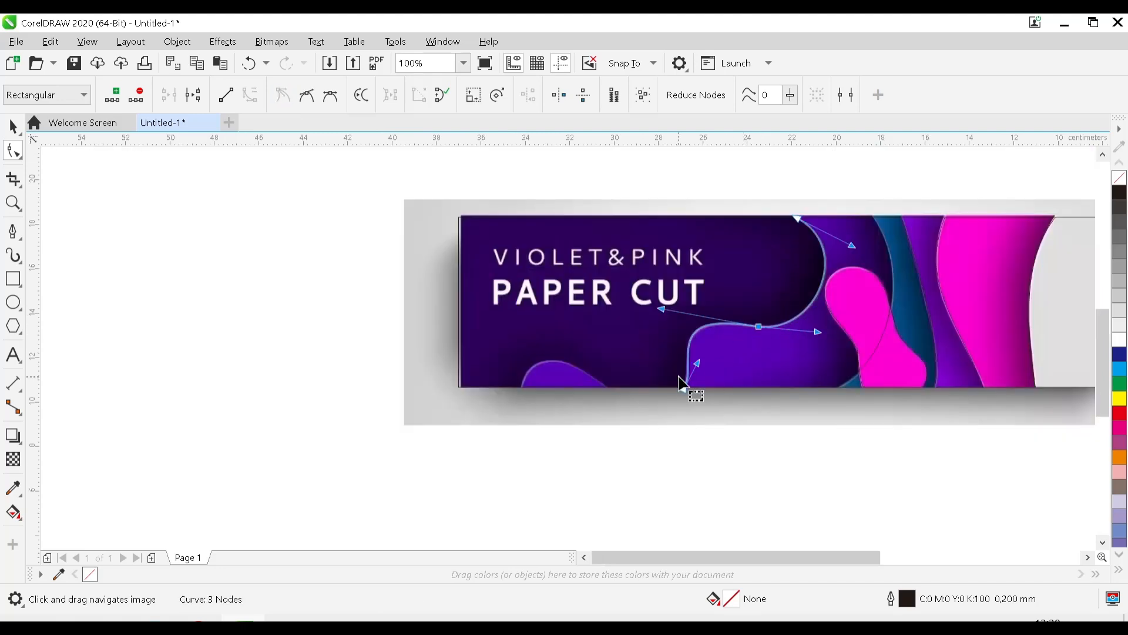
{"action": "scroll", "coordinate": [689, 388], "scroll_direction": "up", "scroll_amount": 2}
{"action": "left_click_drag", "start_coordinate": [718, 350], "coordinate": [718, 348]}
{"action": "scroll", "coordinate": [689, 397], "scroll_direction": "down", "scroll_amount": 2}
{"action": "scroll", "coordinate": [819, 335], "scroll_direction": "up", "scroll_amount": 2}
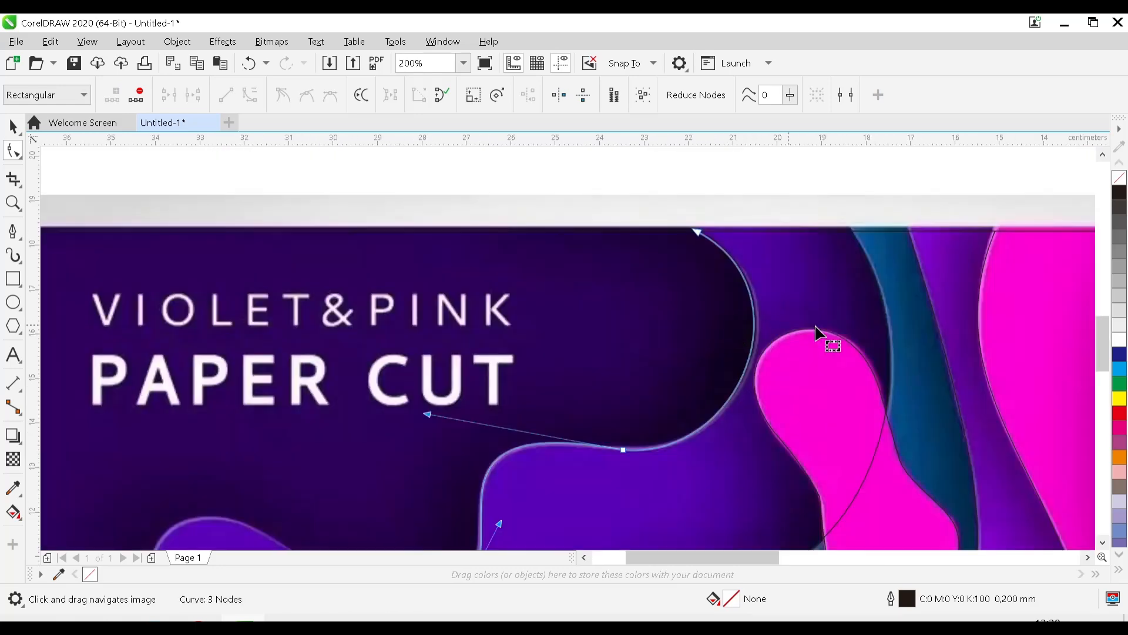
{"action": "scroll", "coordinate": [876, 373], "scroll_direction": "down", "scroll_amount": 2}
{"action": "scroll", "coordinate": [880, 419], "scroll_direction": "up", "scroll_amount": 4}
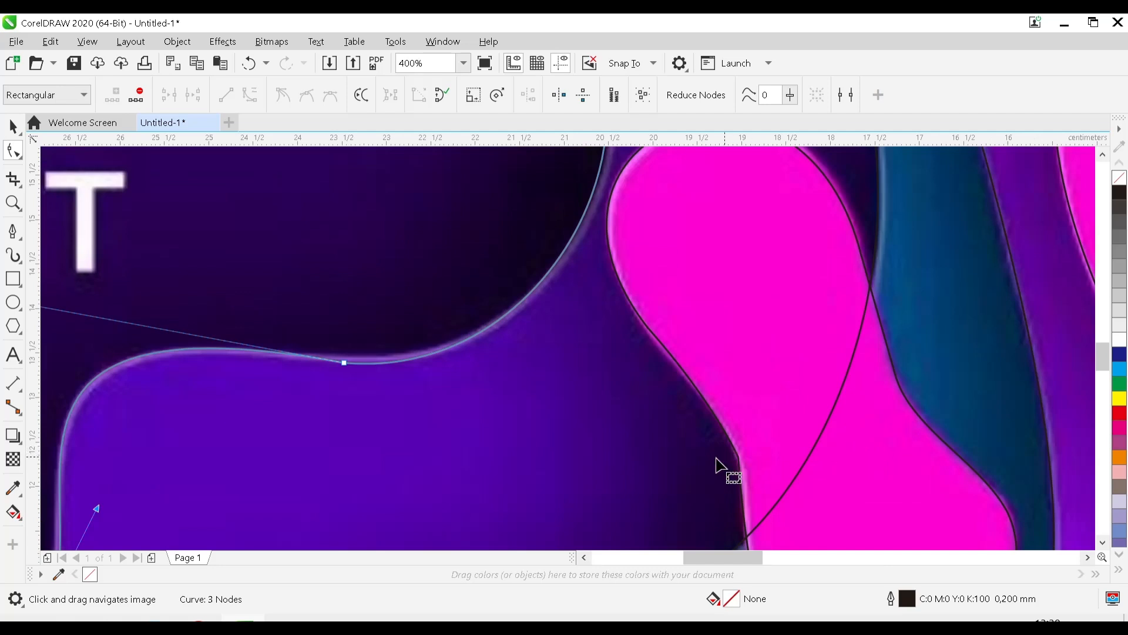
Try to refine the small pink blob's lower-left edge by moving its node and reshaping the segment below.
{"action": "left_click_drag", "start_coordinate": [761, 424], "coordinate": [695, 484]}
{"action": "key", "text": "Tab"}
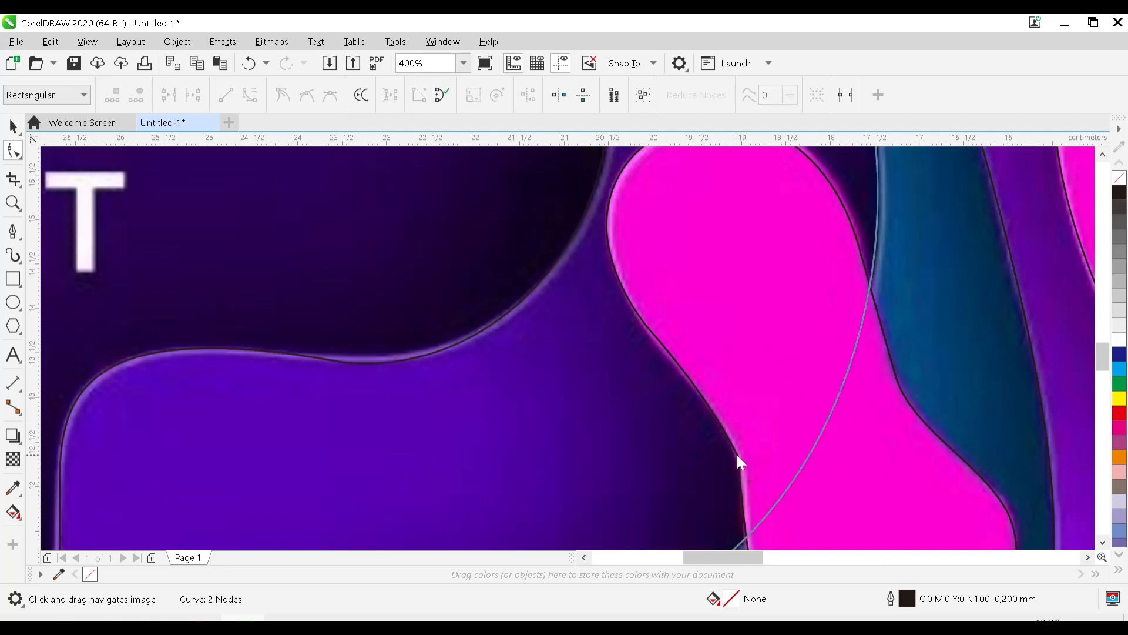
{"action": "left_click", "coordinate": [738, 455]}
{"action": "scroll", "coordinate": [748, 475], "scroll_direction": "up", "scroll_amount": 1}
{"action": "scroll", "coordinate": [765, 379], "scroll_direction": "down", "scroll_amount": 1}
{"action": "left_click_drag", "start_coordinate": [765, 378], "coordinate": [677, 448]}
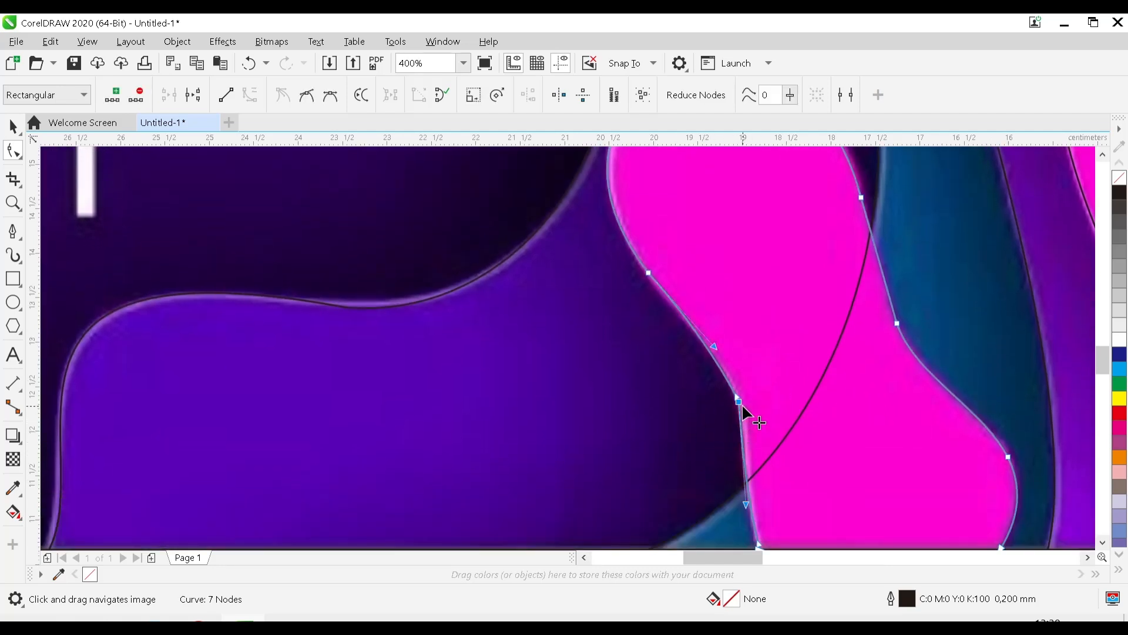
{"action": "scroll", "coordinate": [742, 406], "scroll_direction": "up", "scroll_amount": 1}
{"action": "scroll", "coordinate": [741, 405], "scroll_direction": "down", "scroll_amount": 1}
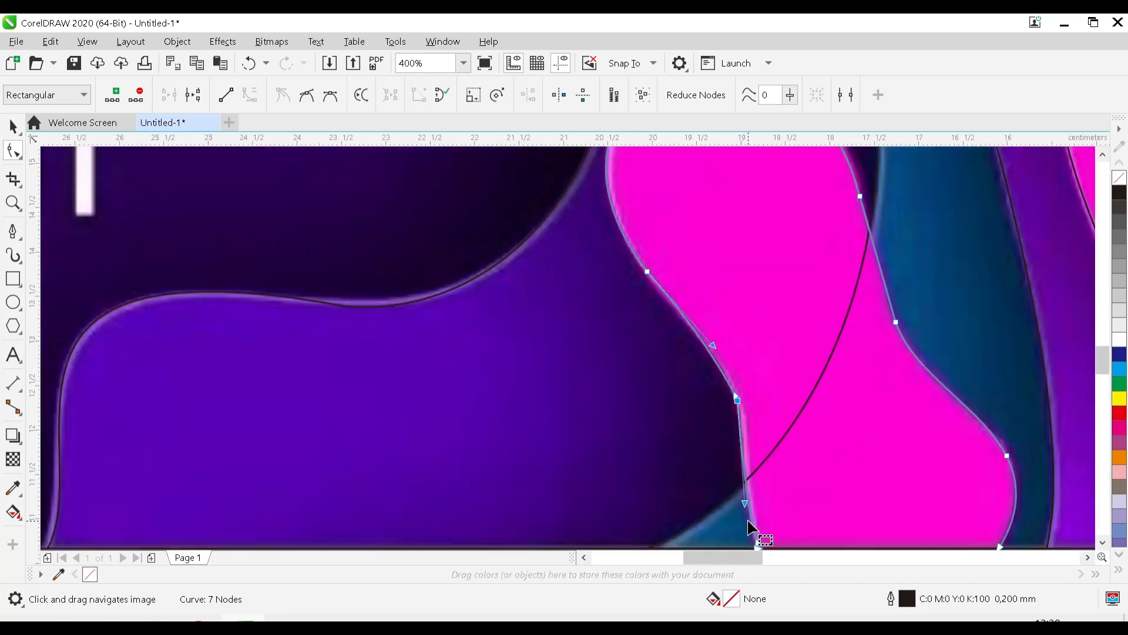
{"action": "left_click_drag", "start_coordinate": [755, 478], "coordinate": [786, 433]}
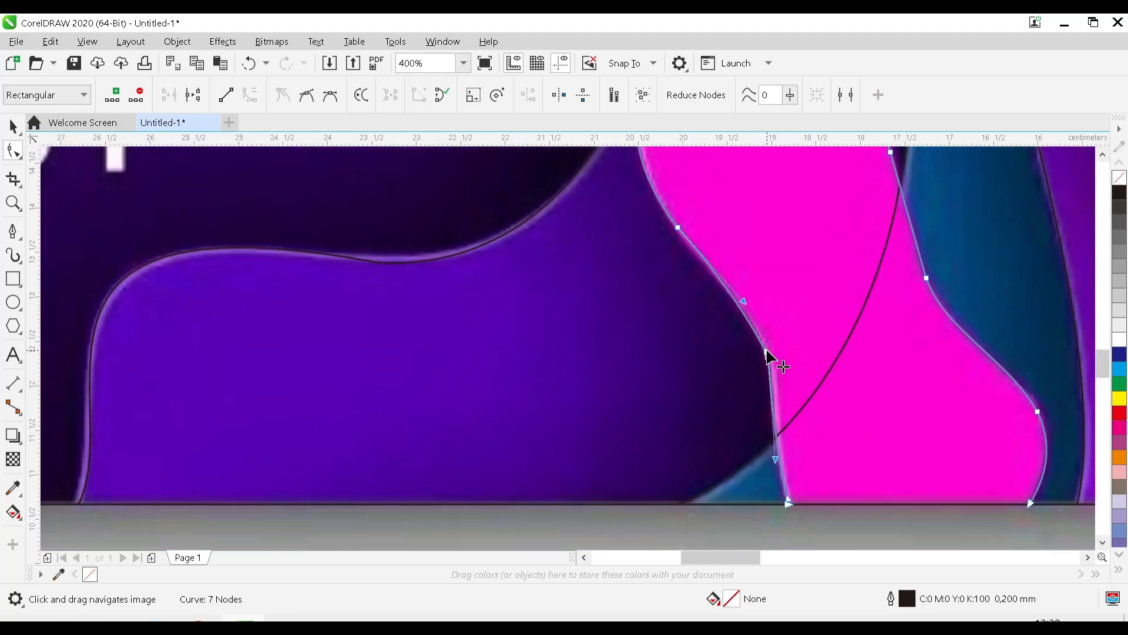
{"action": "left_click_drag", "start_coordinate": [766, 349], "coordinate": [765, 332]}
{"action": "mouse_move", "coordinate": [795, 436]}
{"action": "left_mouse_down"}
{"action": "mouse_move", "coordinate": [802, 404]}
{"action": "mouse_move", "coordinate": [777, 430]}
{"action": "mouse_move", "coordinate": [809, 434]}
{"action": "mouse_move", "coordinate": [802, 458]}
{"action": "mouse_move", "coordinate": [813, 426]}
{"action": "mouse_move", "coordinate": [788, 436]}
{"action": "left_mouse_up"}
{"action": "scroll", "coordinate": [806, 457], "scroll_direction": "up", "scroll_amount": 1}
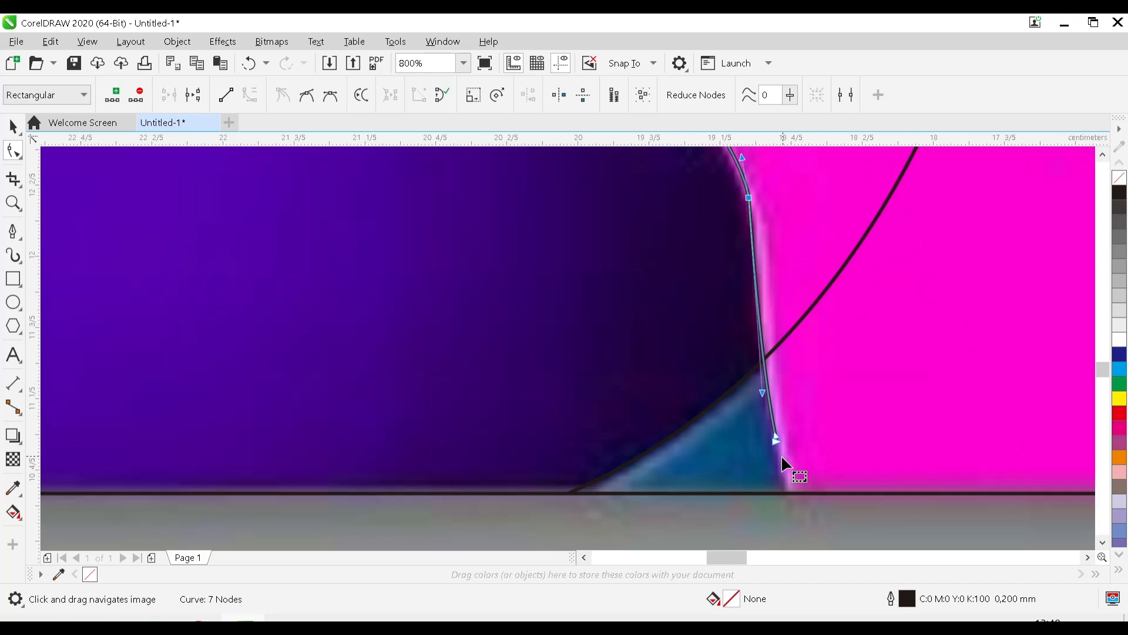
Undo the last changes to the small pink blob's lower-left edge.
{"action": "key", "text": "ctrl+z"}
{"action": "key", "text": "ctrl+z"}
{"action": "key", "text": "ctrl+z"}
{"action": "key", "text": "ctrl+z"}
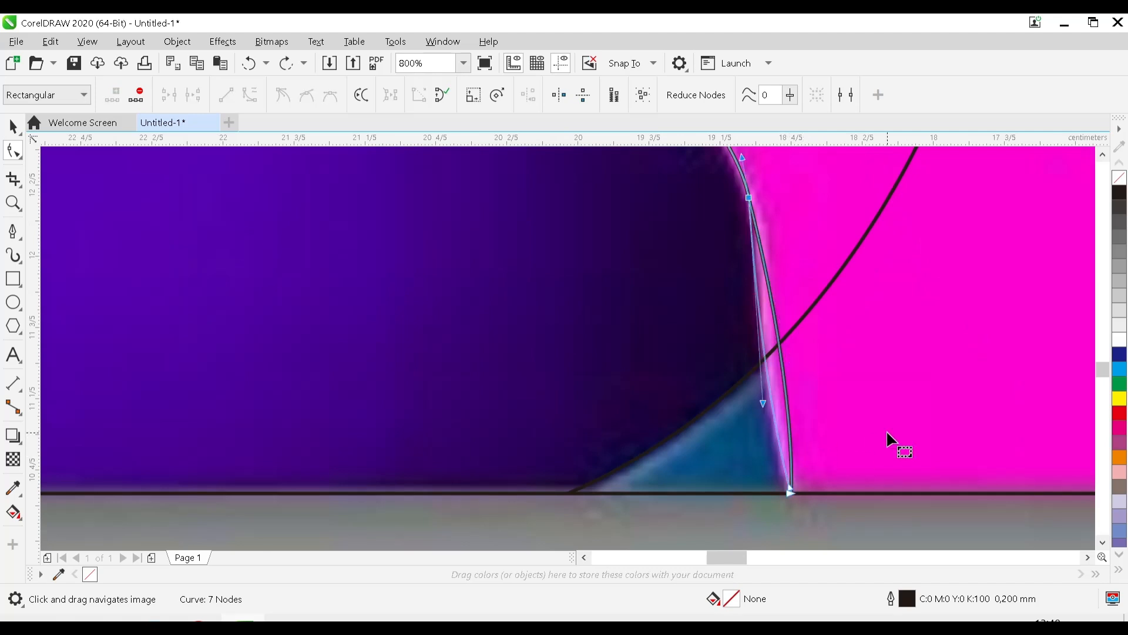
{"action": "scroll", "coordinate": [886, 435], "scroll_direction": "down", "scroll_amount": 4}
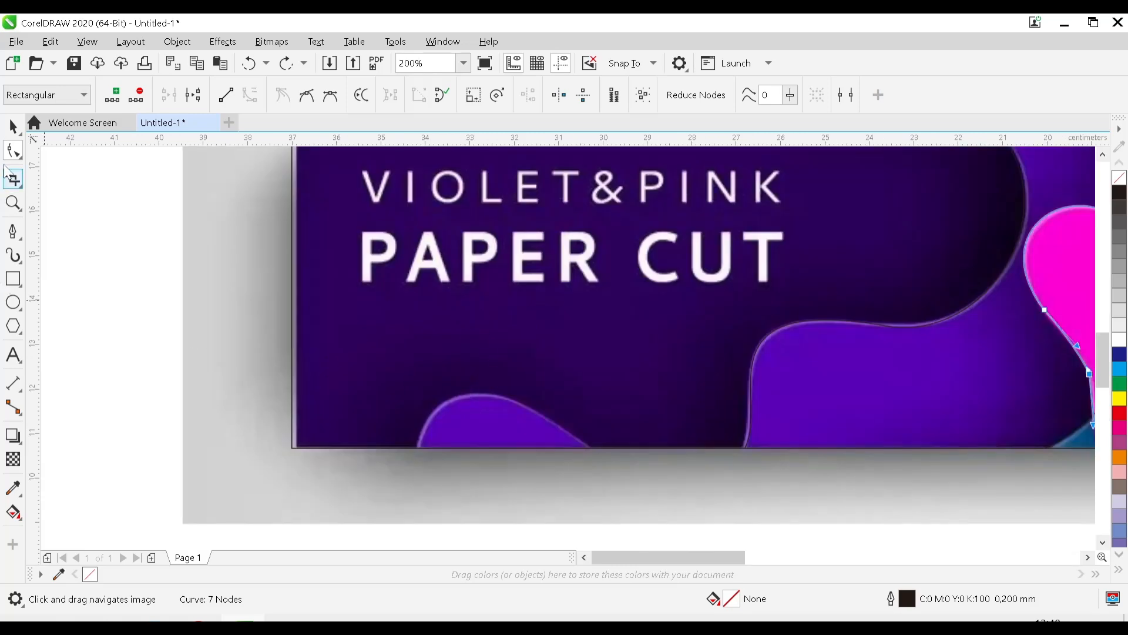
Trace the small violet hump on the banner's bottom edge with the Pen tool, ending the path below the banner.
{"action": "left_click", "coordinate": [13, 231]}
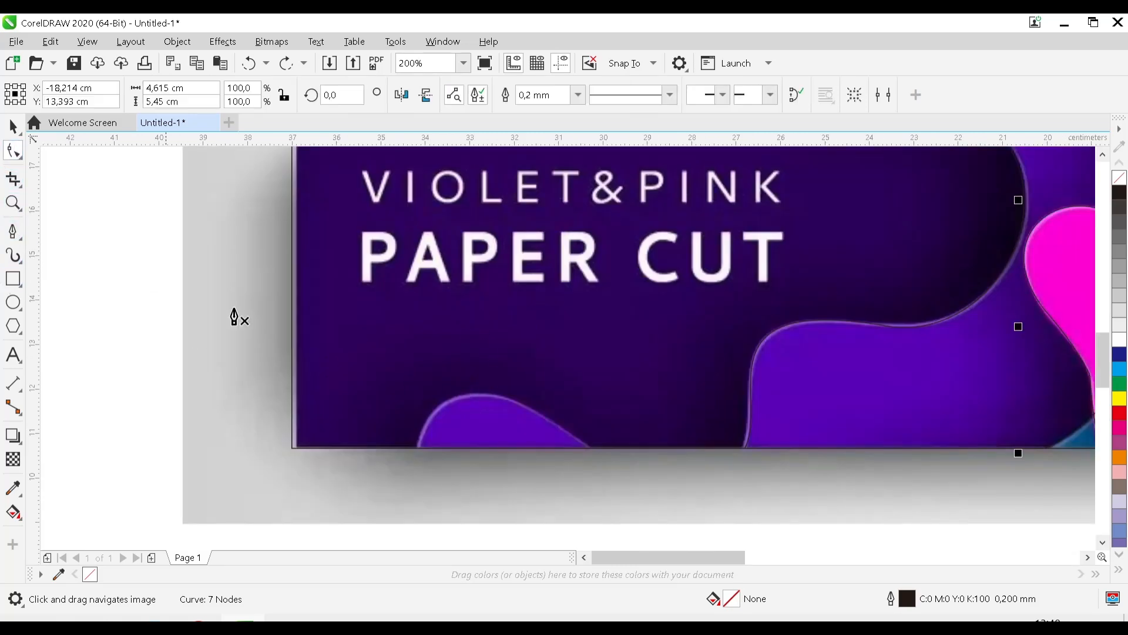
{"action": "left_click", "coordinate": [417, 448]}
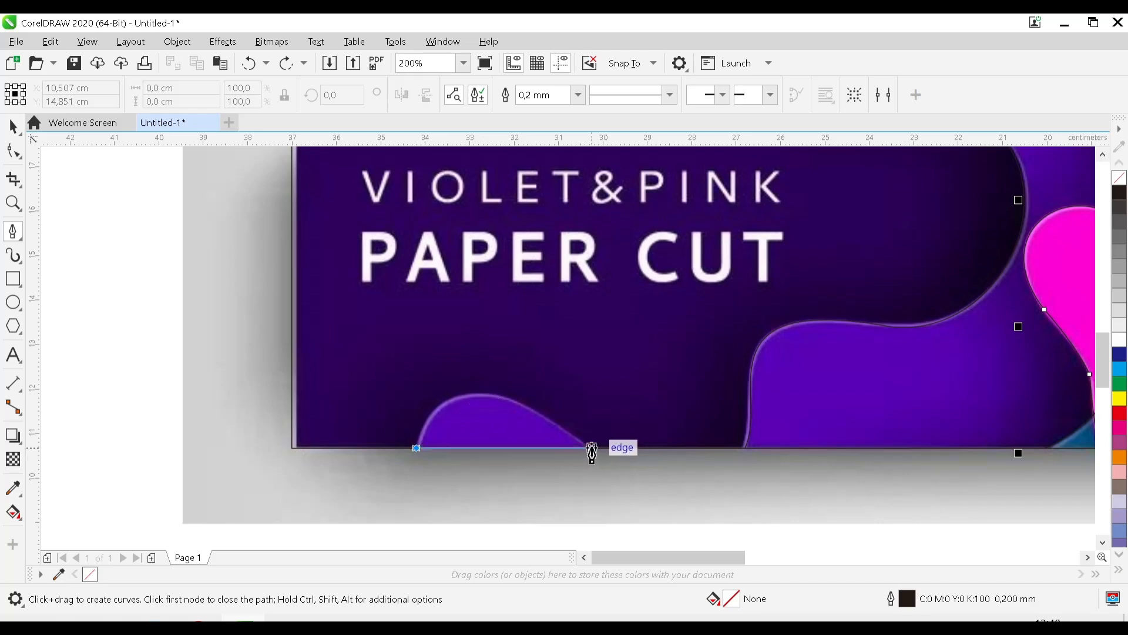
{"action": "left_click_drag", "start_coordinate": [592, 448], "coordinate": [751, 482]}
{"action": "double_click", "coordinate": [754, 484]}
{"action": "scroll", "coordinate": [787, 451], "scroll_direction": "down", "scroll_amount": 2}
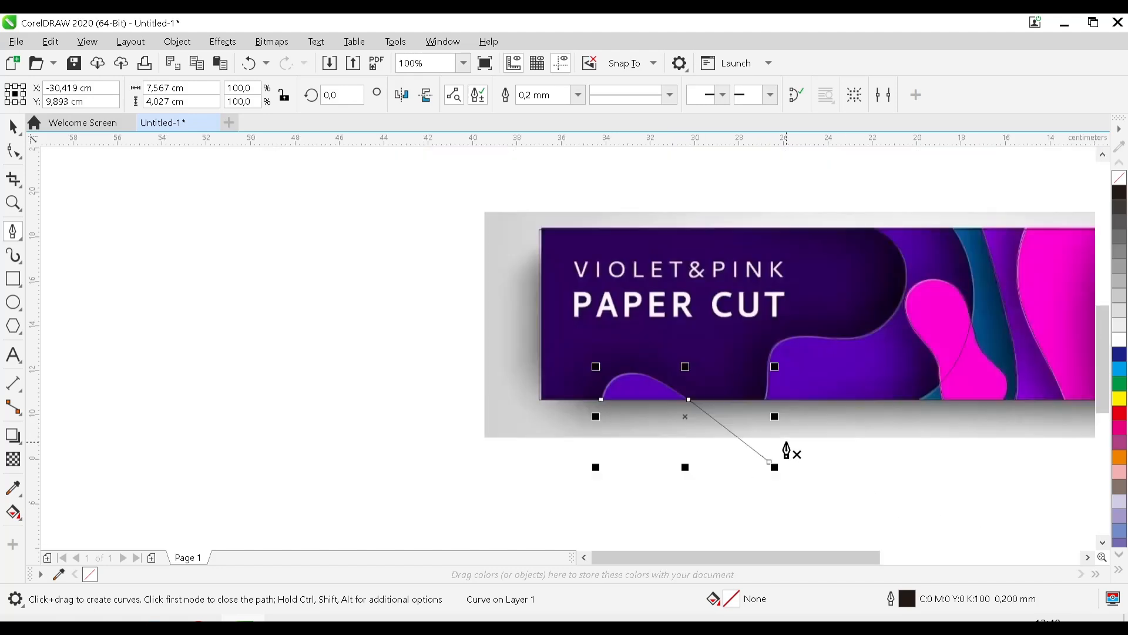
{"action": "left_click_drag", "start_coordinate": [805, 441], "coordinate": [528, 459]}
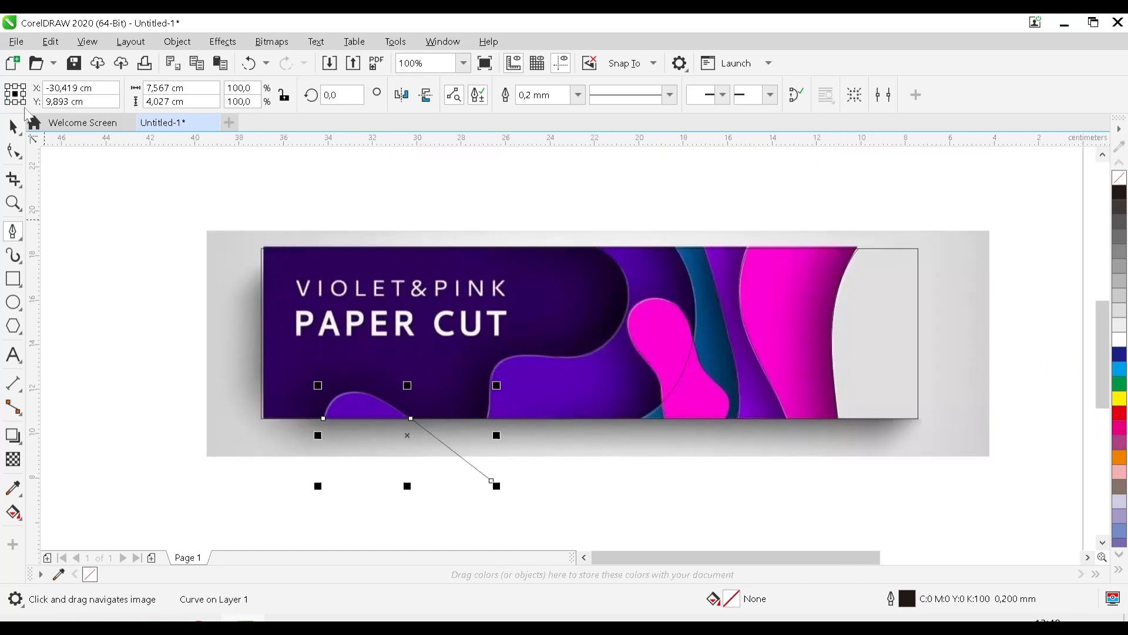
Smart Fill the dark violet panel, the violet shape and the small hump in blue-grey, undoing the fill on the pink blob.
{"action": "left_click", "coordinate": [14, 125]}
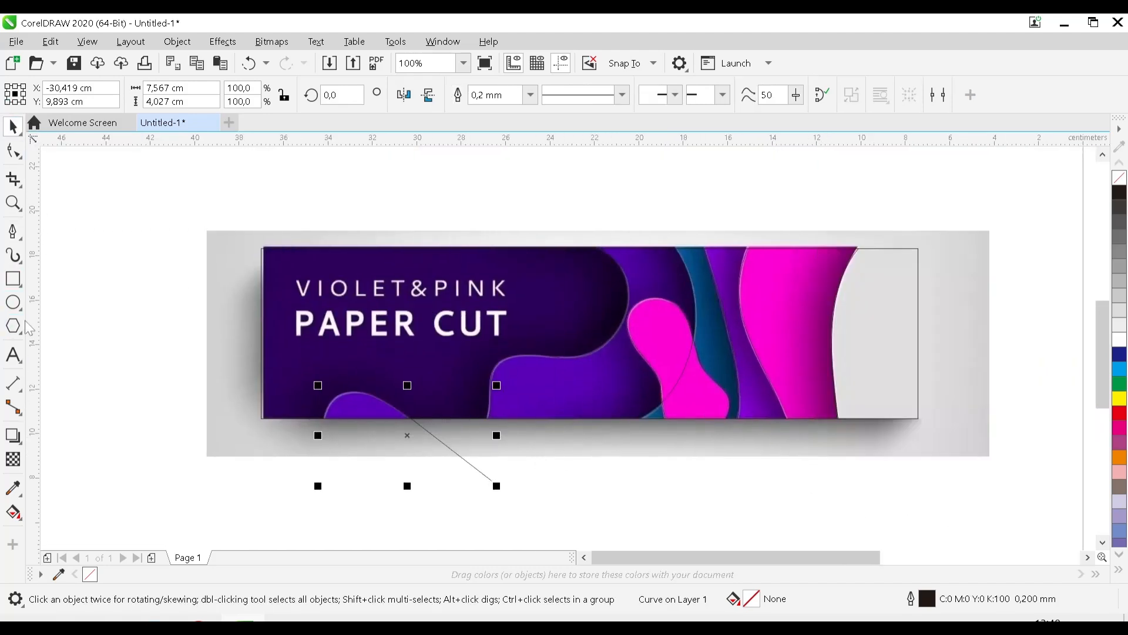
{"action": "left_click", "coordinate": [22, 521]}
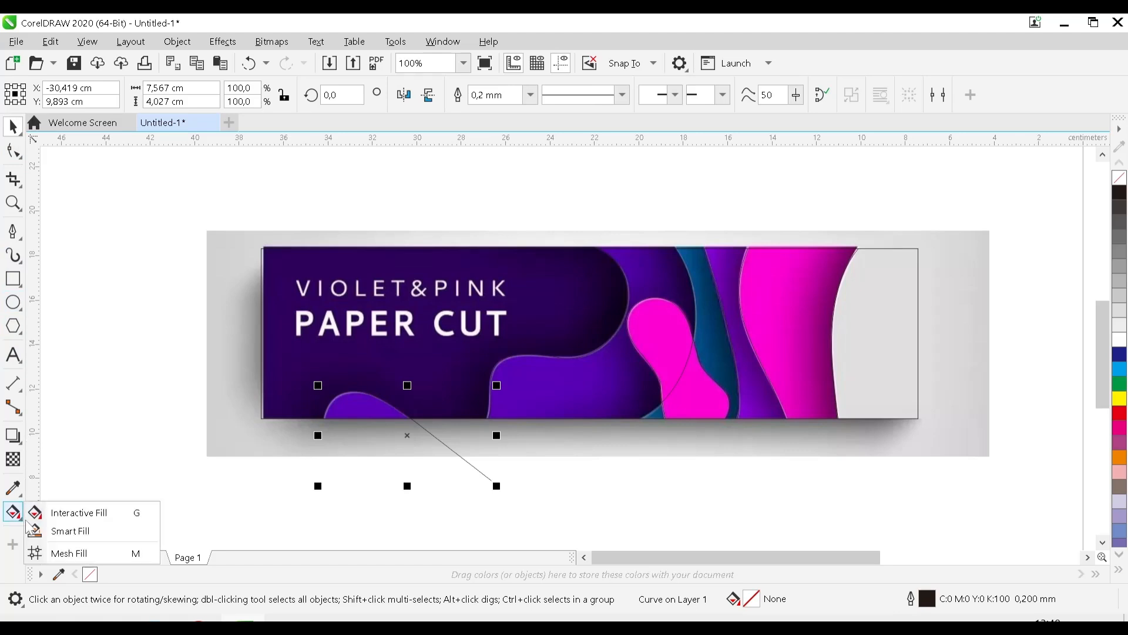
{"action": "left_click", "coordinate": [54, 532]}
{"action": "left_click", "coordinate": [375, 327]}
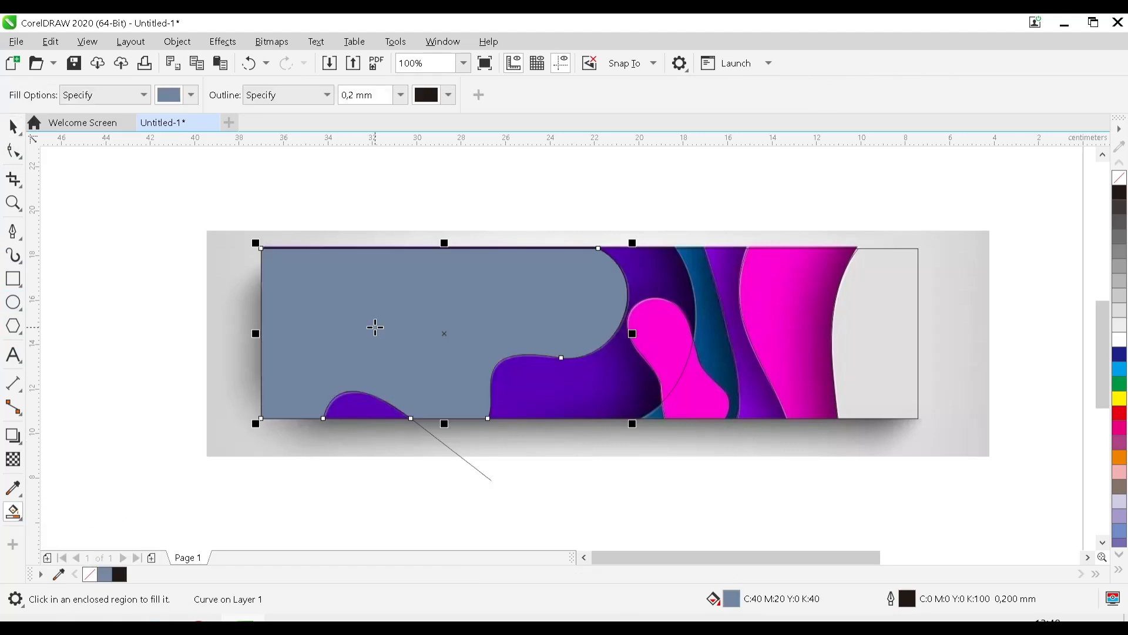
{"action": "left_click", "coordinate": [527, 390]}
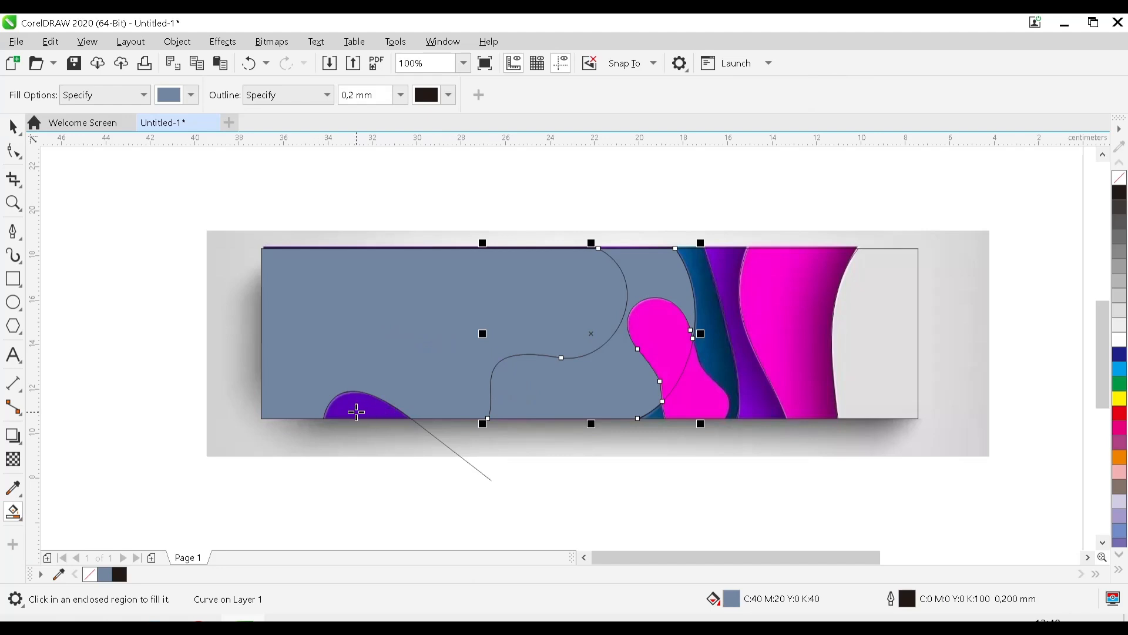
{"action": "left_click", "coordinate": [356, 412]}
{"action": "left_click", "coordinate": [665, 335]}
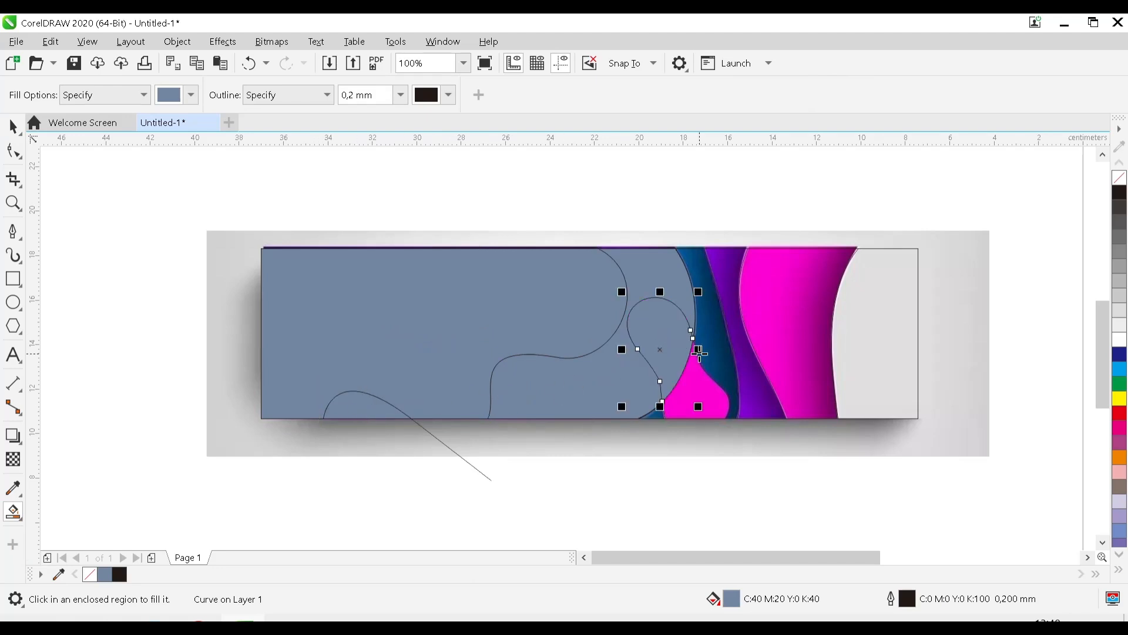
{"action": "key", "text": "ctrl+z"}
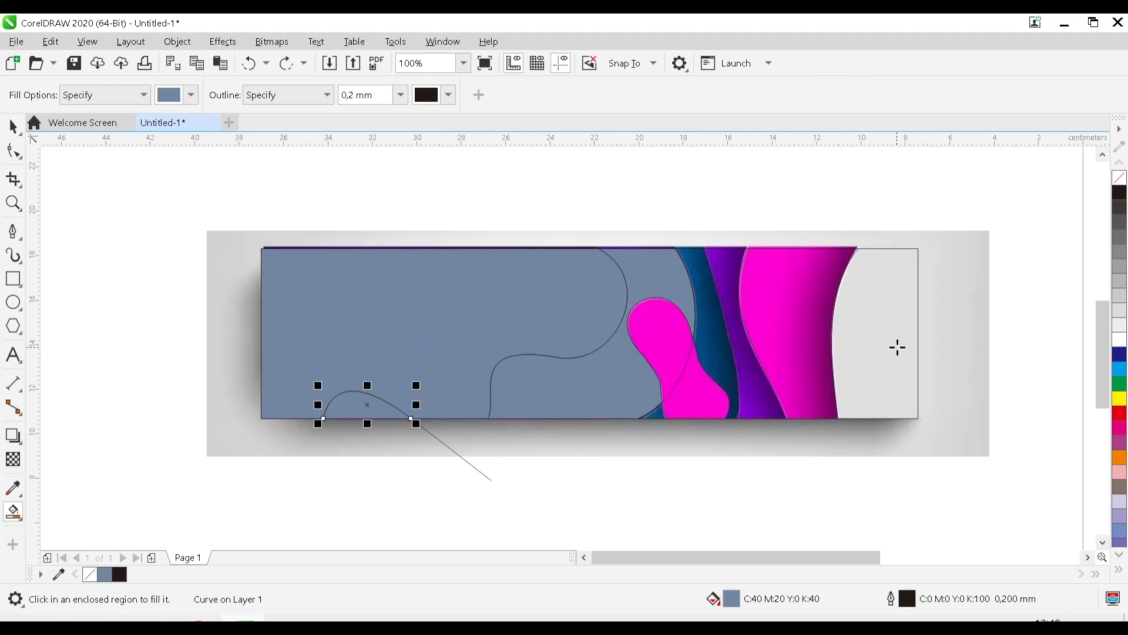
Smart Fill the grey area, large pink shape, violet strip, blue strip and the small blue corner beside the pink blob.
{"action": "left_click", "coordinate": [881, 354]}
{"action": "left_click", "coordinate": [798, 339]}
{"action": "left_click", "coordinate": [742, 383]}
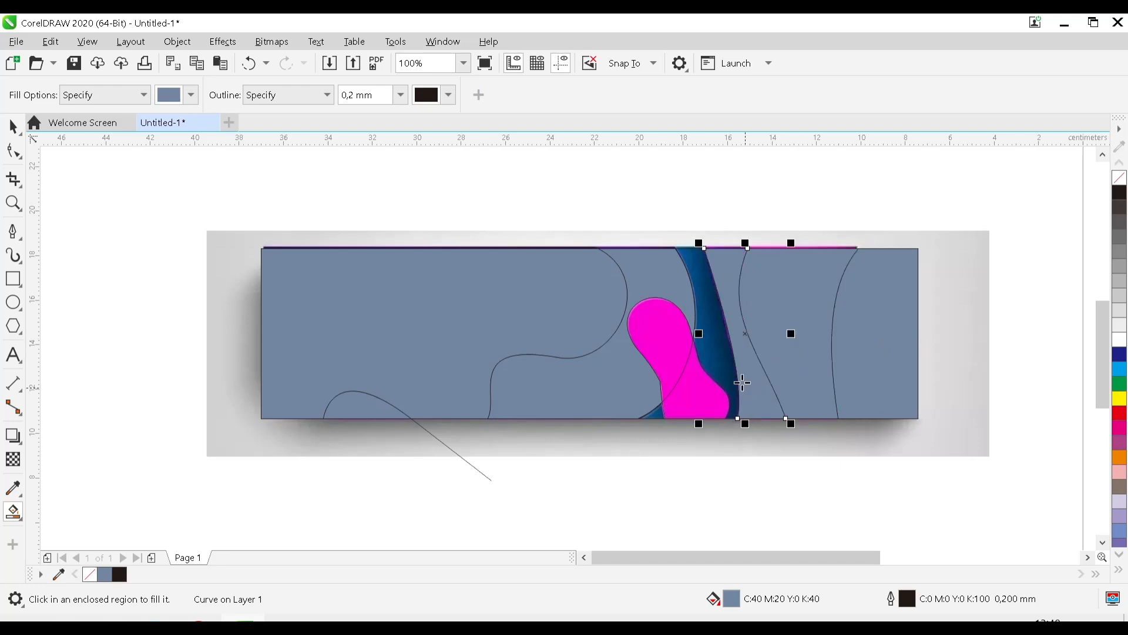
{"action": "left_click", "coordinate": [724, 360]}
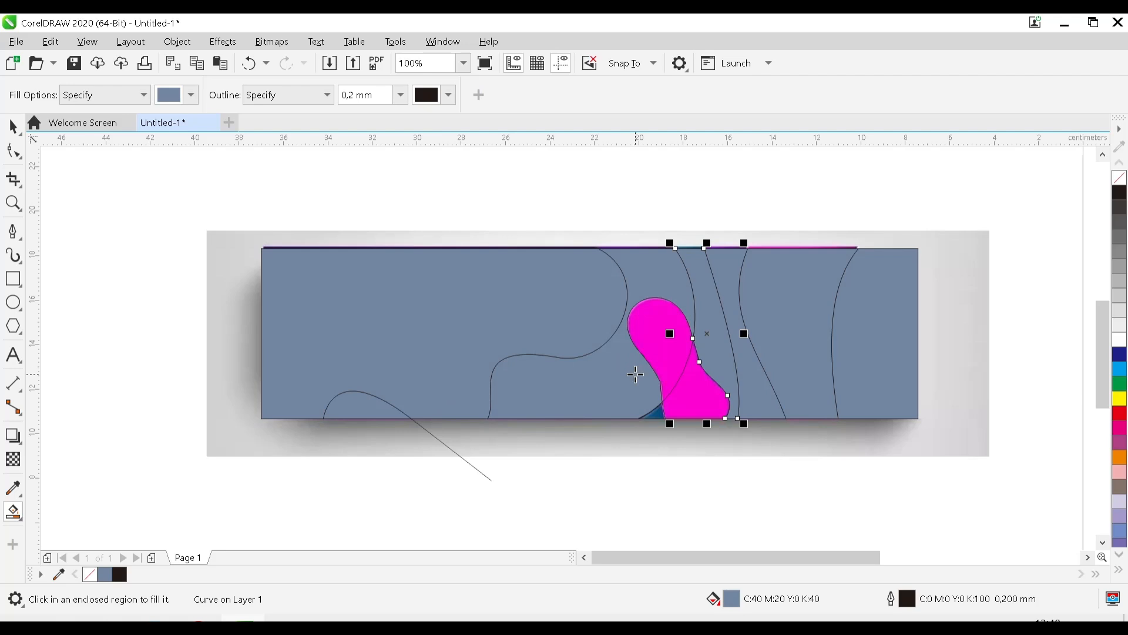
{"action": "scroll", "coordinate": [740, 403], "scroll_direction": "up", "scroll_amount": 1}
{"action": "scroll", "coordinate": [593, 417], "scroll_direction": "up", "scroll_amount": 1}
{"action": "left_click", "coordinate": [575, 426]}
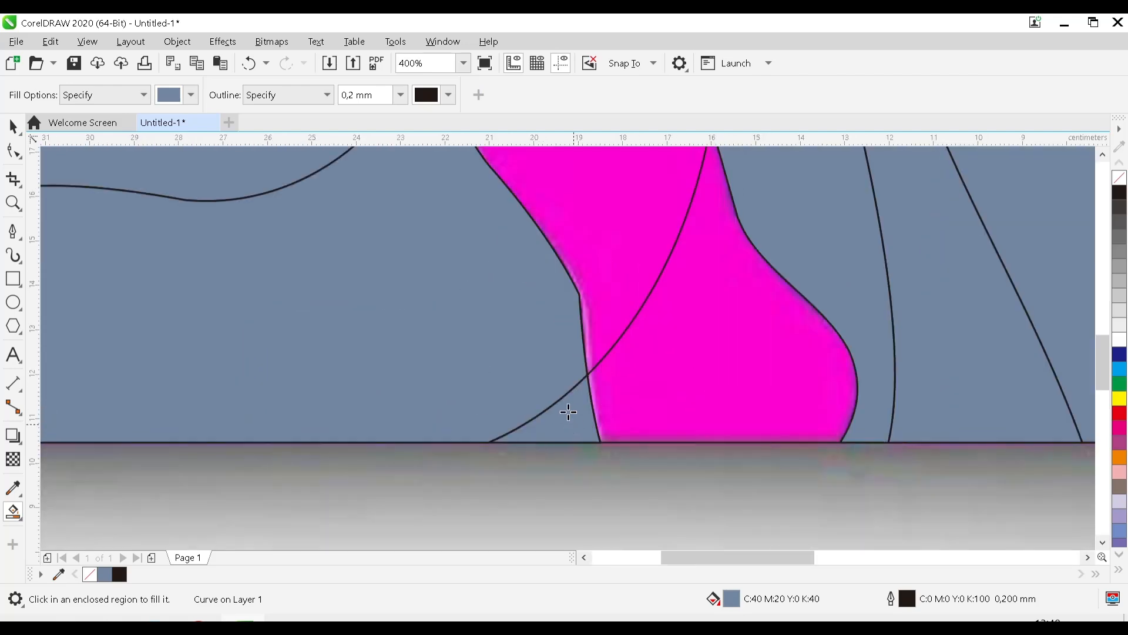
Delete the traced curve crossing the pink blob and Smart Fill the whole blob in blue-grey.
{"action": "scroll", "coordinate": [569, 411], "scroll_direction": "down", "scroll_amount": 1}
{"action": "left_click", "coordinate": [14, 133]}
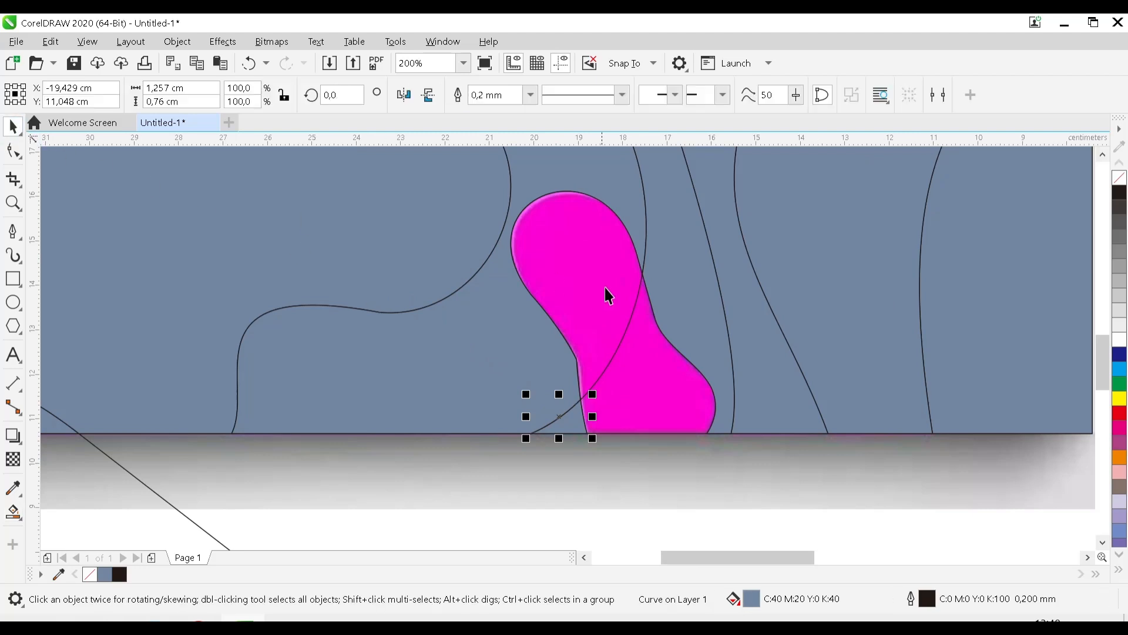
{"action": "left_click", "coordinate": [629, 326]}
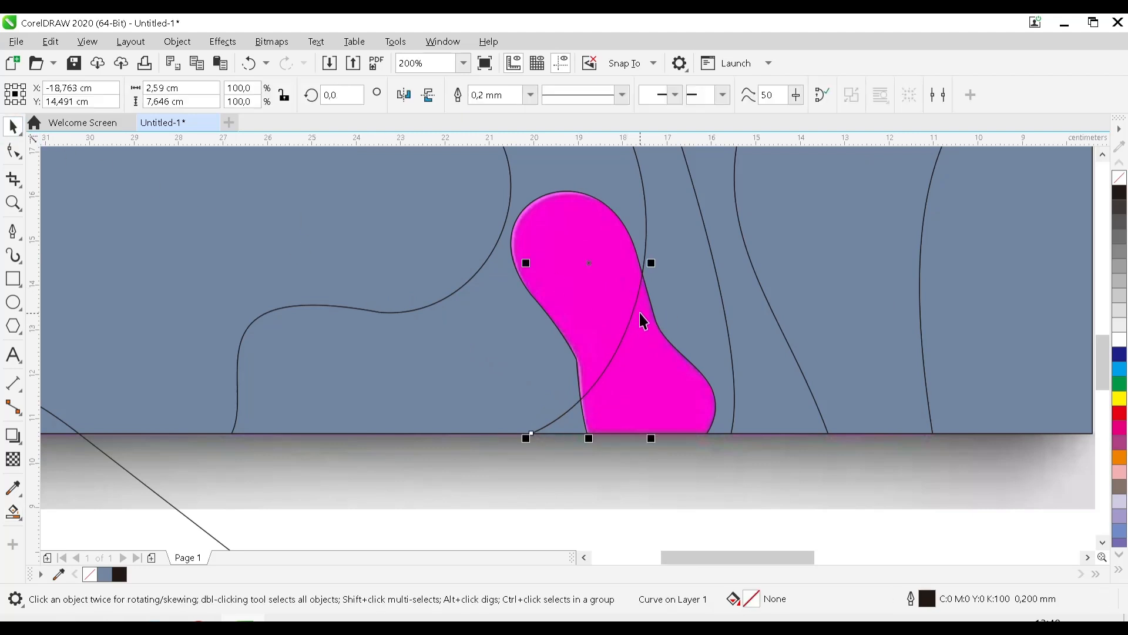
{"action": "key", "text": "Delete"}
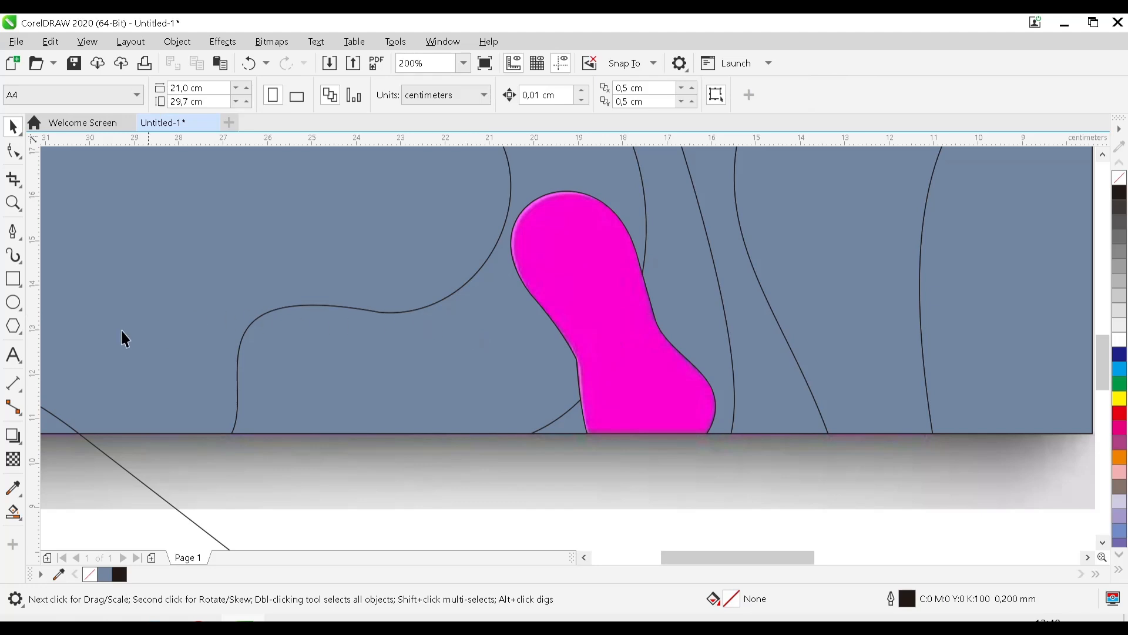
{"action": "left_click", "coordinate": [18, 516]}
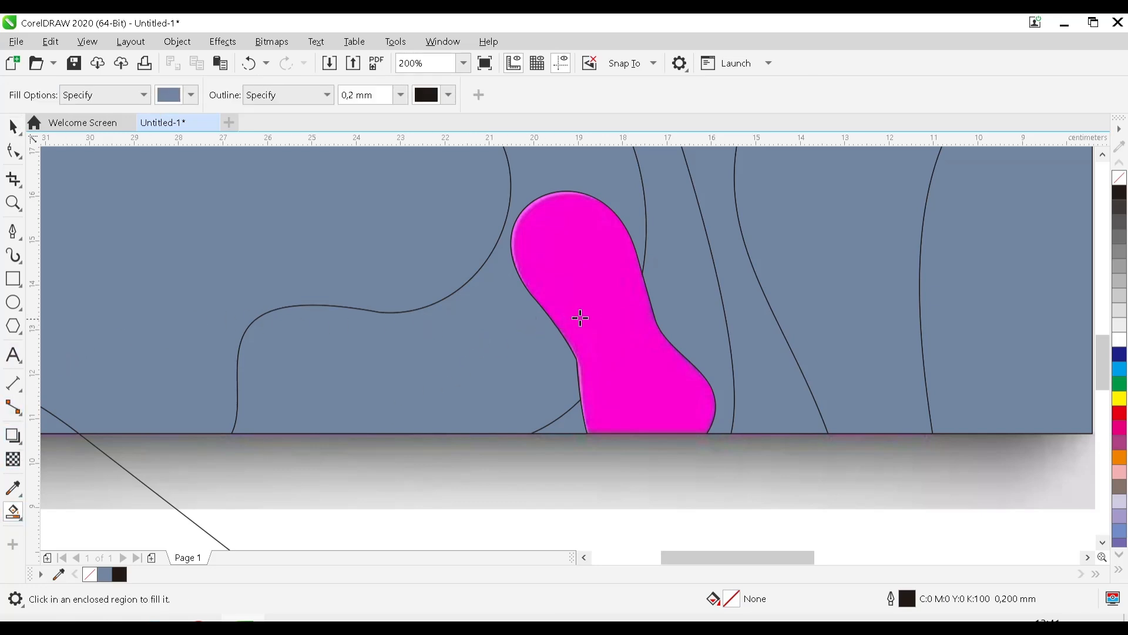
{"action": "left_click", "coordinate": [599, 312]}
{"action": "scroll", "coordinate": [603, 313], "scroll_direction": "down", "scroll_amount": 2}
{"action": "scroll", "coordinate": [603, 312], "scroll_direction": "down", "scroll_amount": 2}
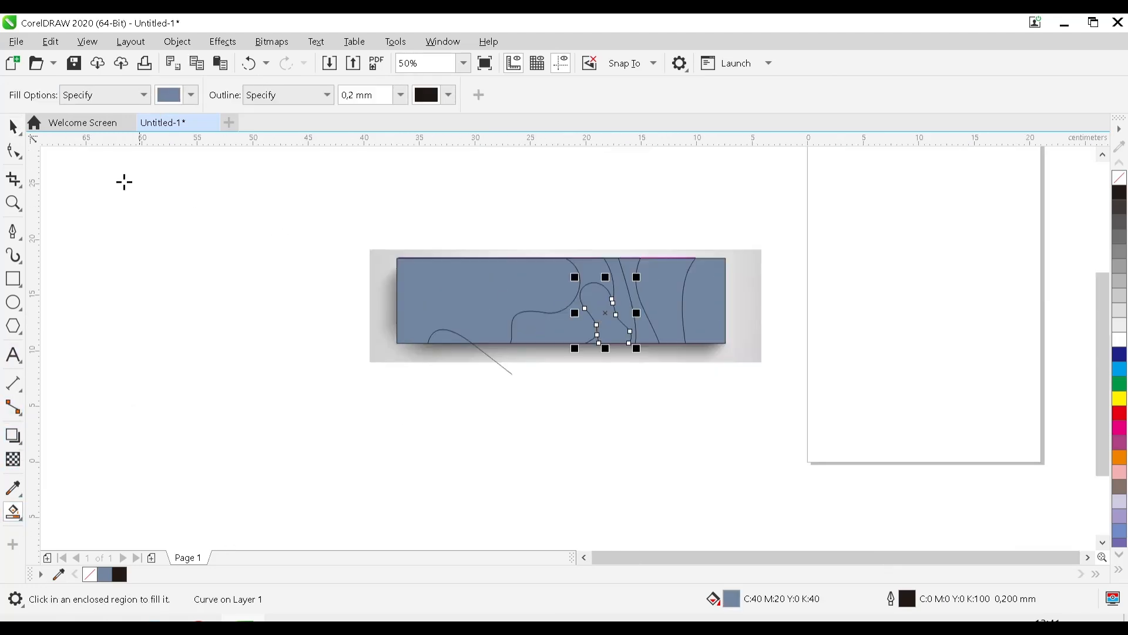
Select all nine blue-grey filled shapes together and move them off the reference image toward the page.
{"action": "left_click", "coordinate": [18, 130]}
{"action": "left_click", "coordinate": [208, 270]}
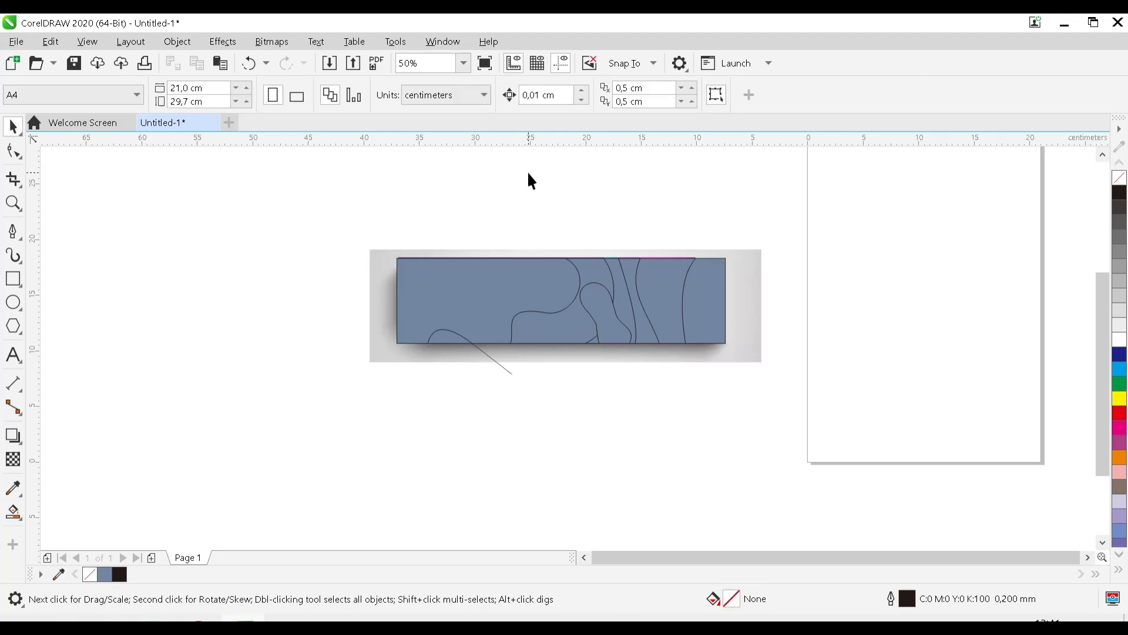
{"action": "scroll", "coordinate": [451, 305], "scroll_direction": "up", "scroll_amount": 2}
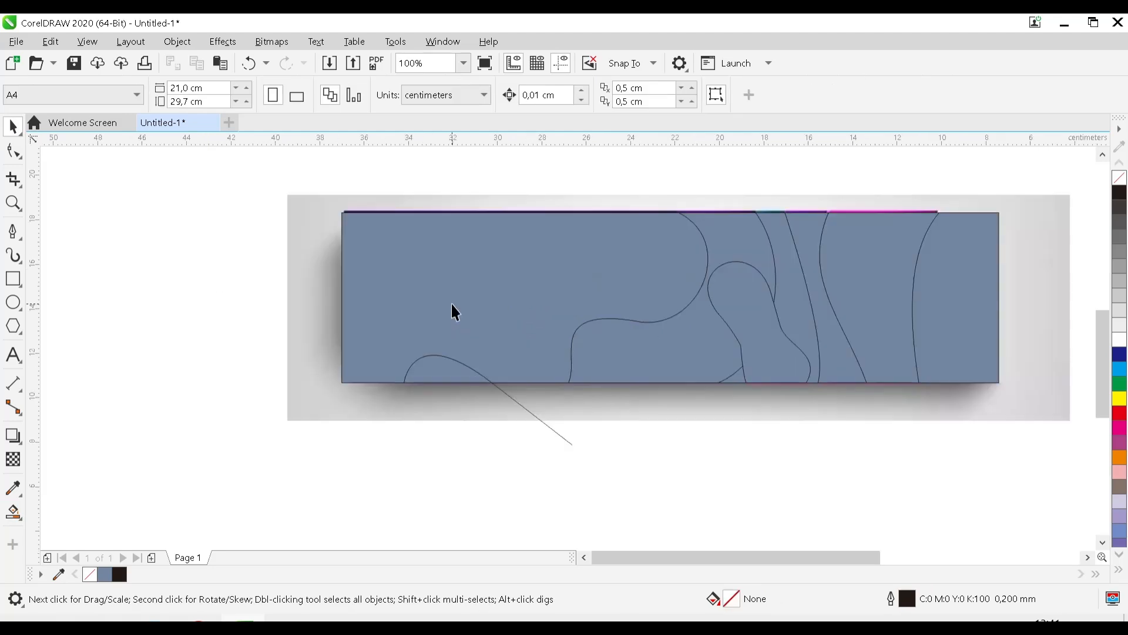
{"action": "scroll", "coordinate": [491, 266], "scroll_direction": "up", "scroll_amount": 2}
{"action": "scroll", "coordinate": [611, 288], "scroll_direction": "down", "scroll_amount": 2}
{"action": "left_click_drag", "start_coordinate": [611, 288], "coordinate": [408, 338]}
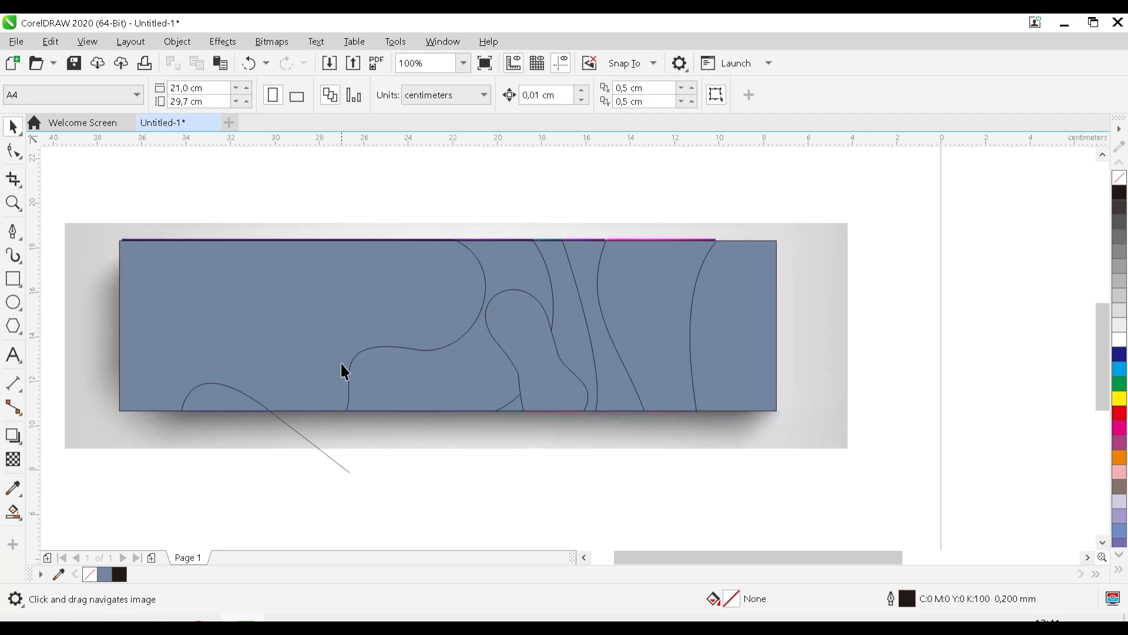
{"action": "left_click", "coordinate": [203, 404]}
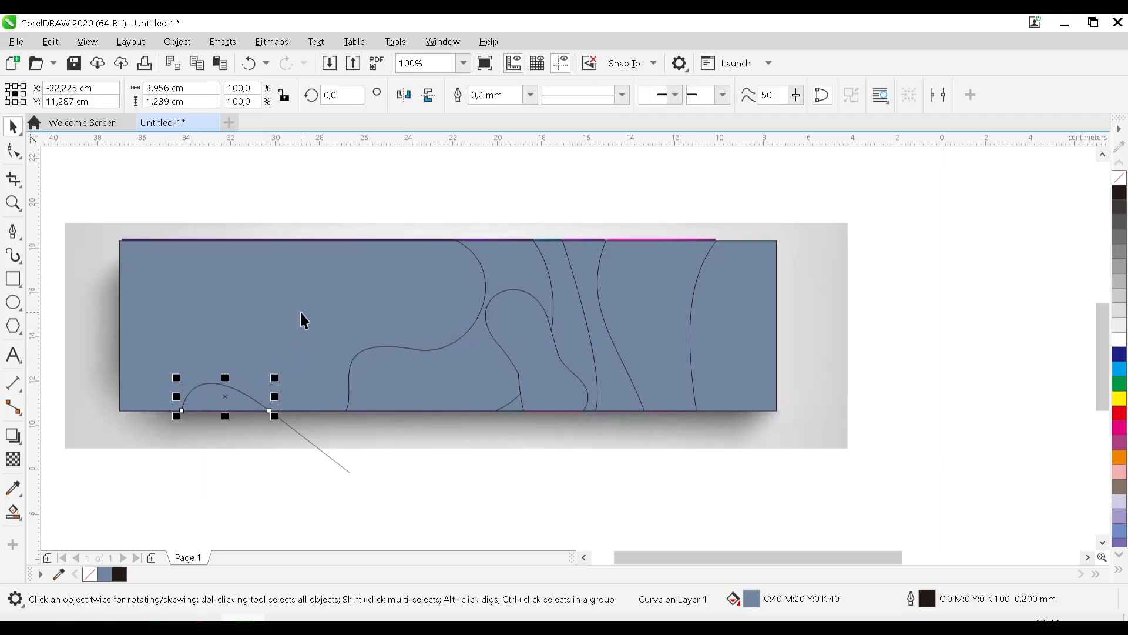
{"action": "left_click", "coordinate": [338, 332], "text": "shift"}
{"action": "left_click_drag", "start_coordinate": [338, 332], "coordinate": [405, 377]}
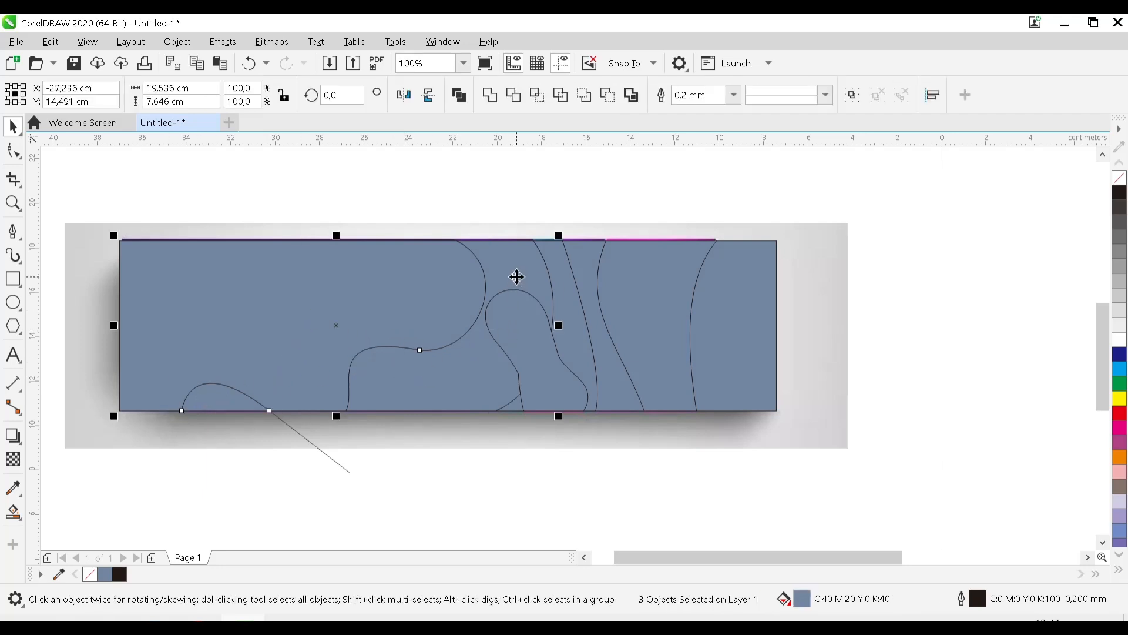
{"action": "left_click", "coordinate": [529, 345], "text": "shift"}
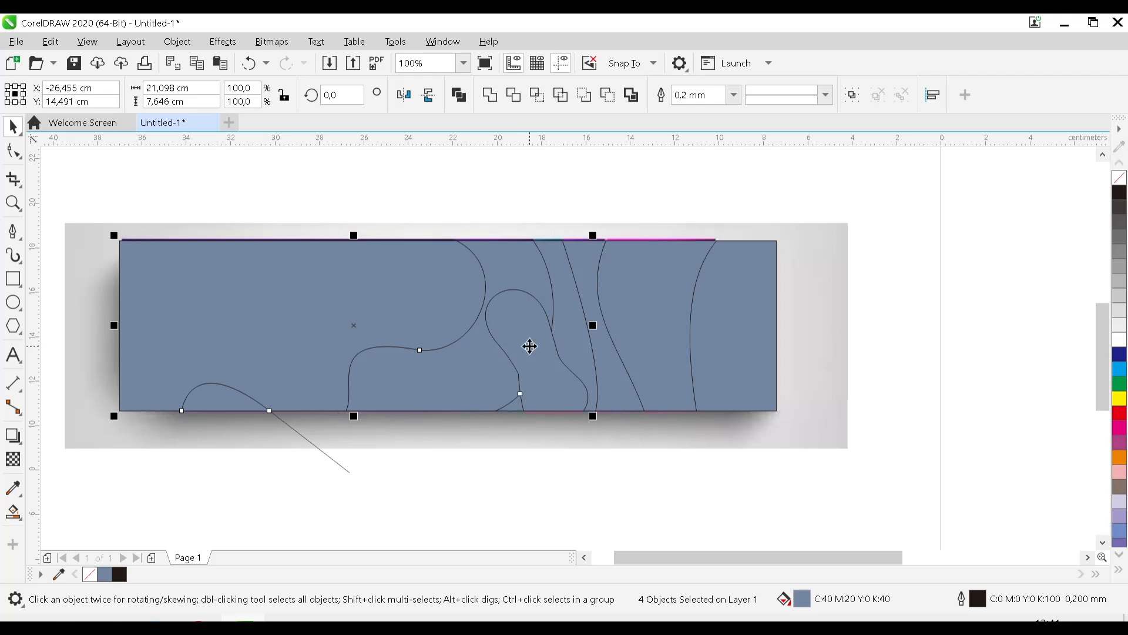
{"action": "left_click", "coordinate": [568, 344], "text": "shift"}
{"action": "scroll", "coordinate": [523, 400], "scroll_direction": "up", "scroll_amount": 4}
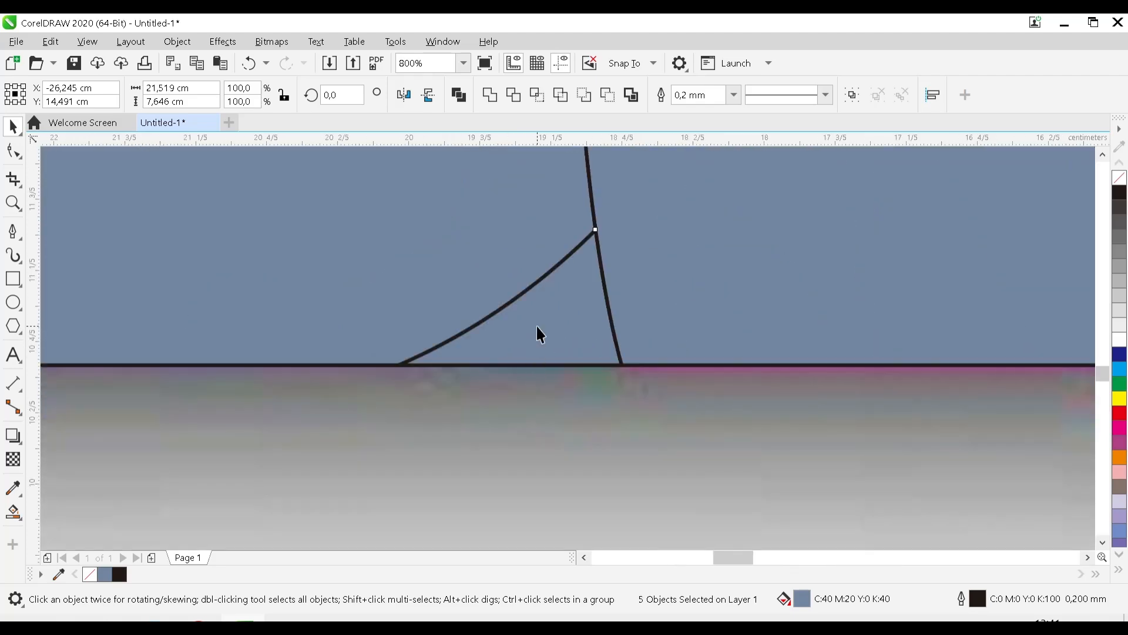
{"action": "scroll", "coordinate": [540, 335], "scroll_direction": "down", "scroll_amount": 2}
{"action": "left_click", "coordinate": [703, 283], "text": "shift"}
{"action": "left_click", "coordinate": [727, 273], "text": "shift"}
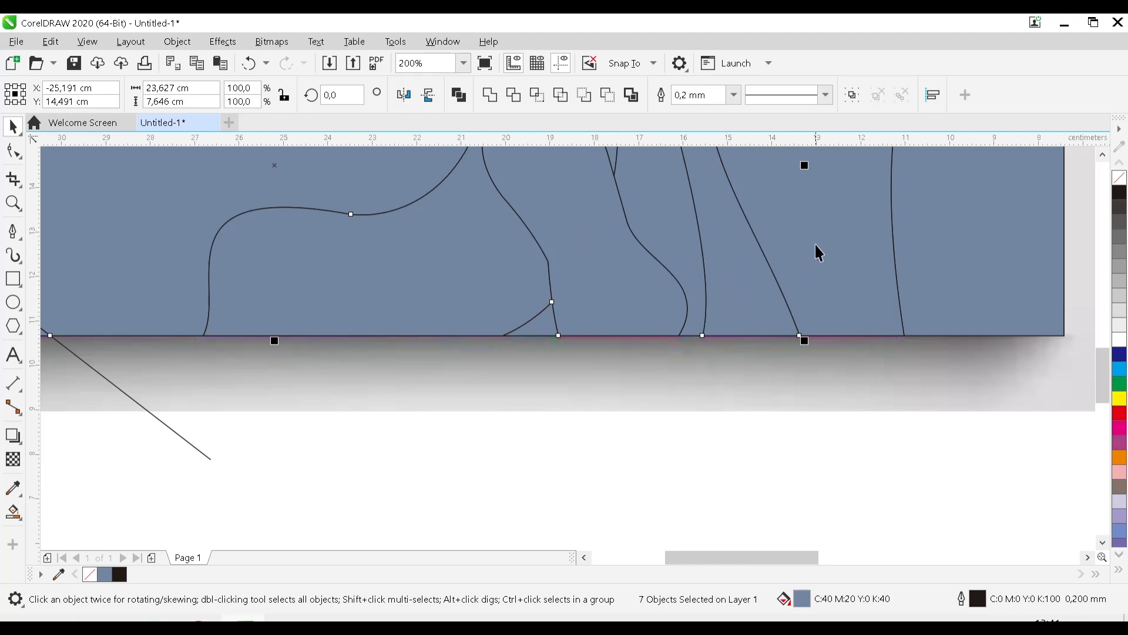
{"action": "left_click", "coordinate": [844, 244], "text": "shift"}
{"action": "left_click", "coordinate": [935, 236], "text": "shift"}
{"action": "scroll", "coordinate": [914, 251], "scroll_direction": "down", "scroll_amount": 3}
{"action": "left_click_drag", "start_coordinate": [925, 258], "coordinate": [567, 362]}
{"action": "scroll", "coordinate": [567, 363], "scroll_direction": "up", "scroll_amount": 1}
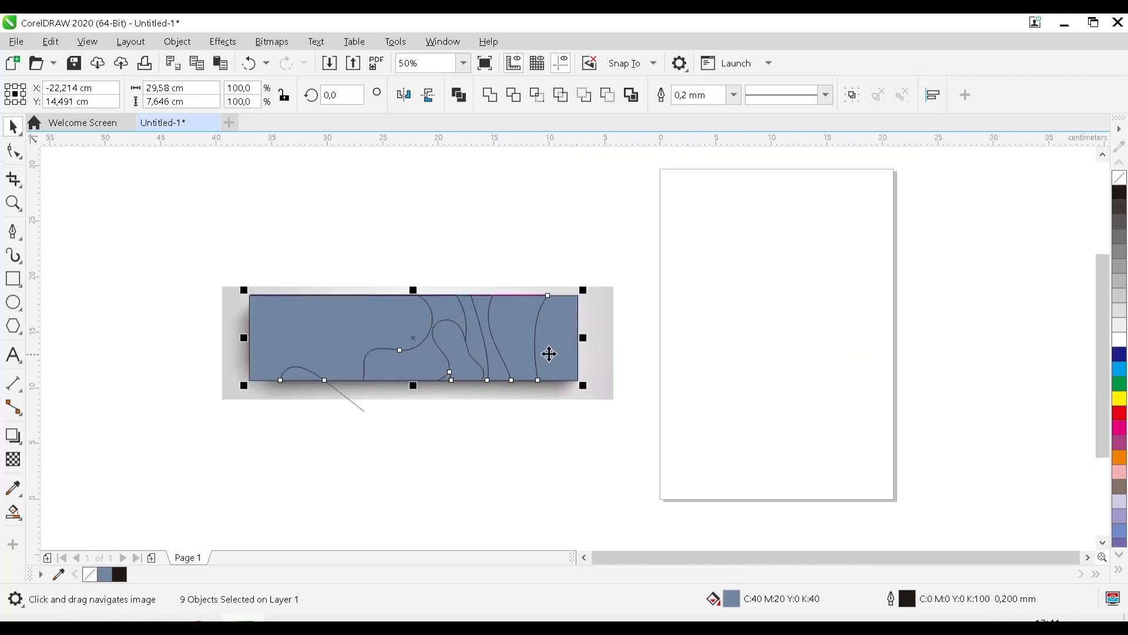
{"action": "scroll", "coordinate": [448, 343], "scroll_direction": "up", "scroll_amount": 1}
{"action": "scroll", "coordinate": [448, 344], "scroll_direction": "down", "scroll_amount": 1}
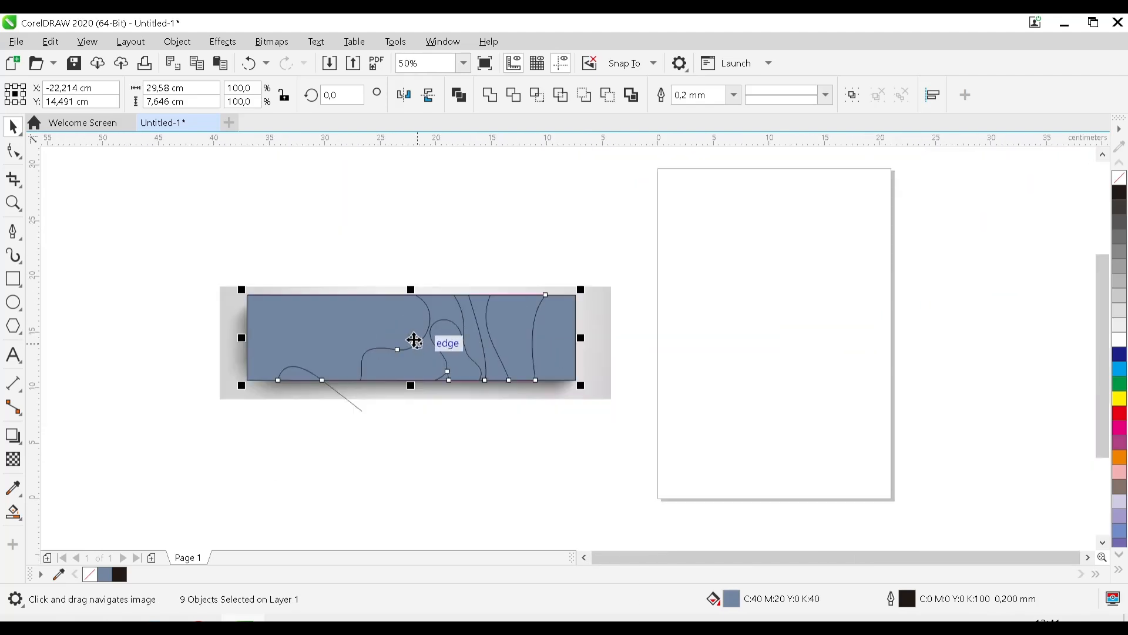
{"action": "left_click_drag", "start_coordinate": [411, 338], "coordinate": [760, 335]}
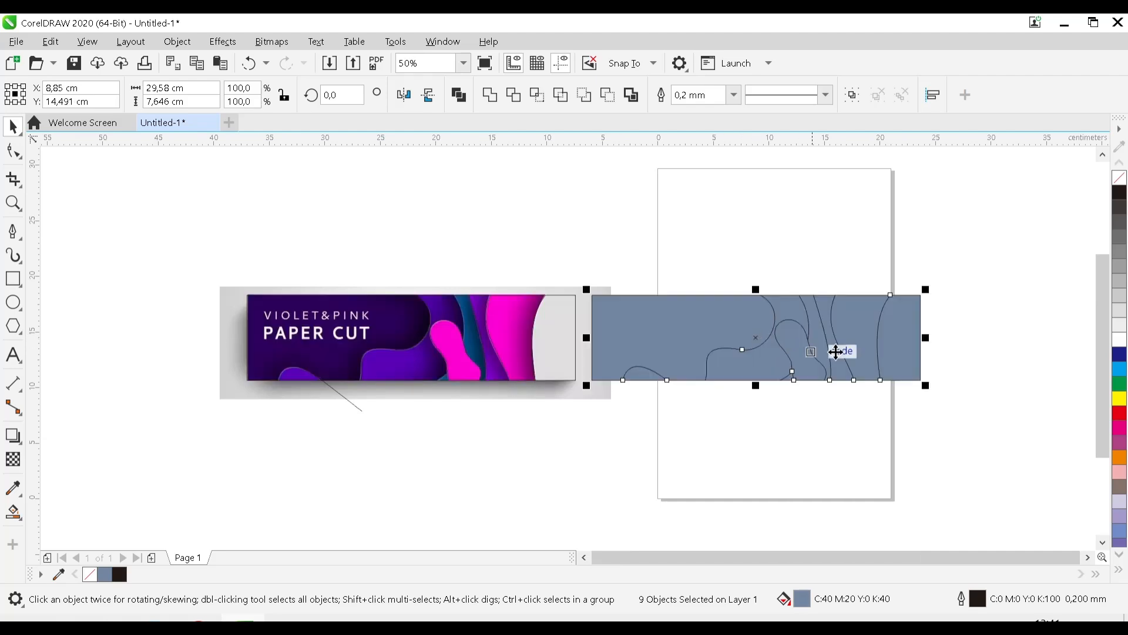
Group the nine filled shapes and centre the group on the page.
{"action": "key", "text": "ctrl+g"}
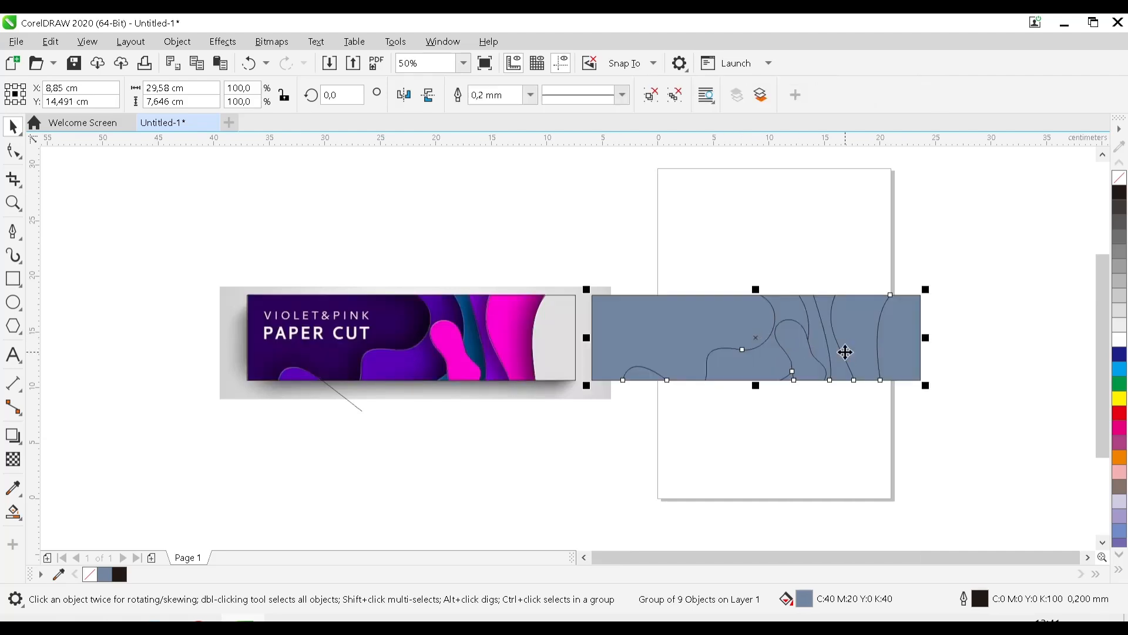
{"action": "left_click_drag", "start_coordinate": [845, 351], "coordinate": [864, 346]}
{"action": "left_click", "coordinate": [855, 434]}
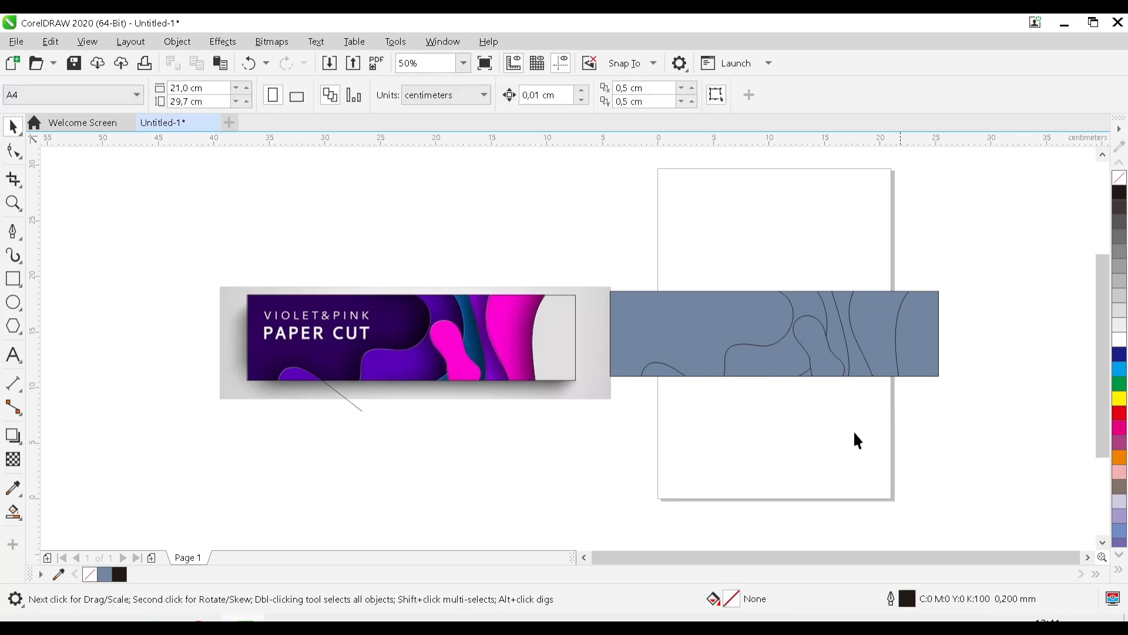
Move the banner's unfilled rectangle off the reference image and centre it on the page over the grouped shapes.
{"action": "left_click", "coordinate": [479, 371]}
{"action": "left_click_drag", "start_coordinate": [468, 340], "coordinate": [452, 281]}
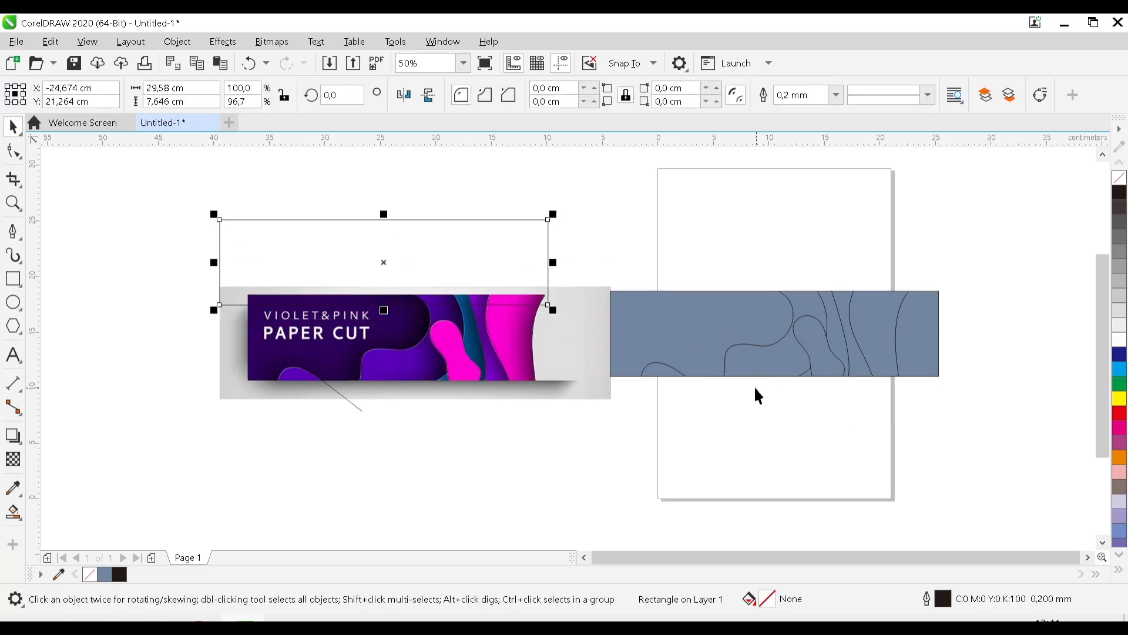
{"action": "key", "text": "p"}
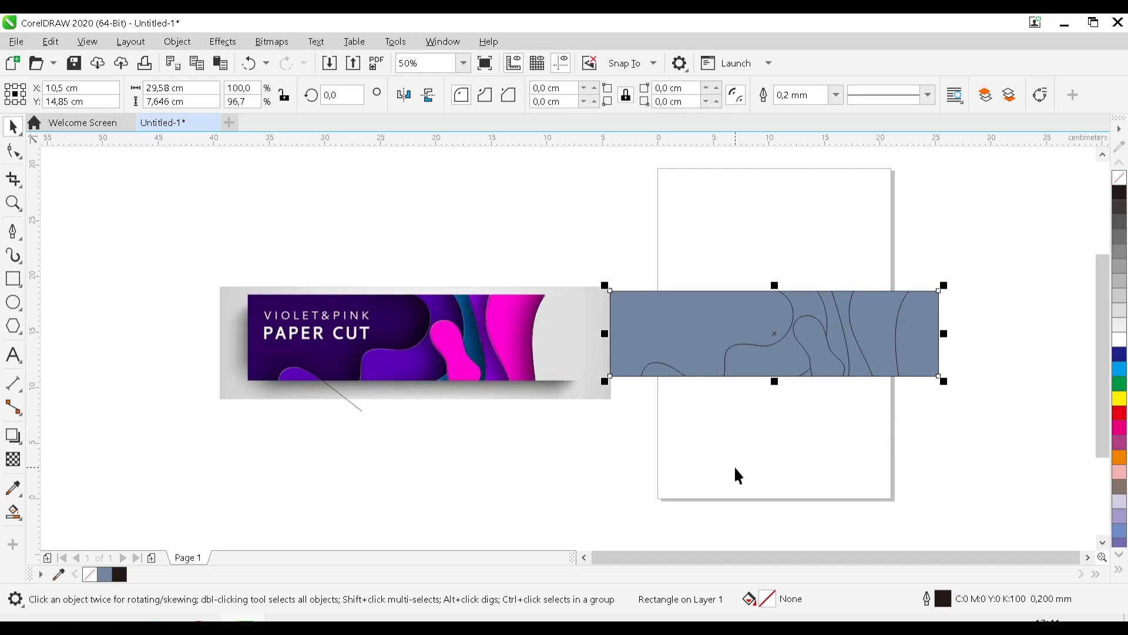
{"action": "left_click", "coordinate": [680, 475]}
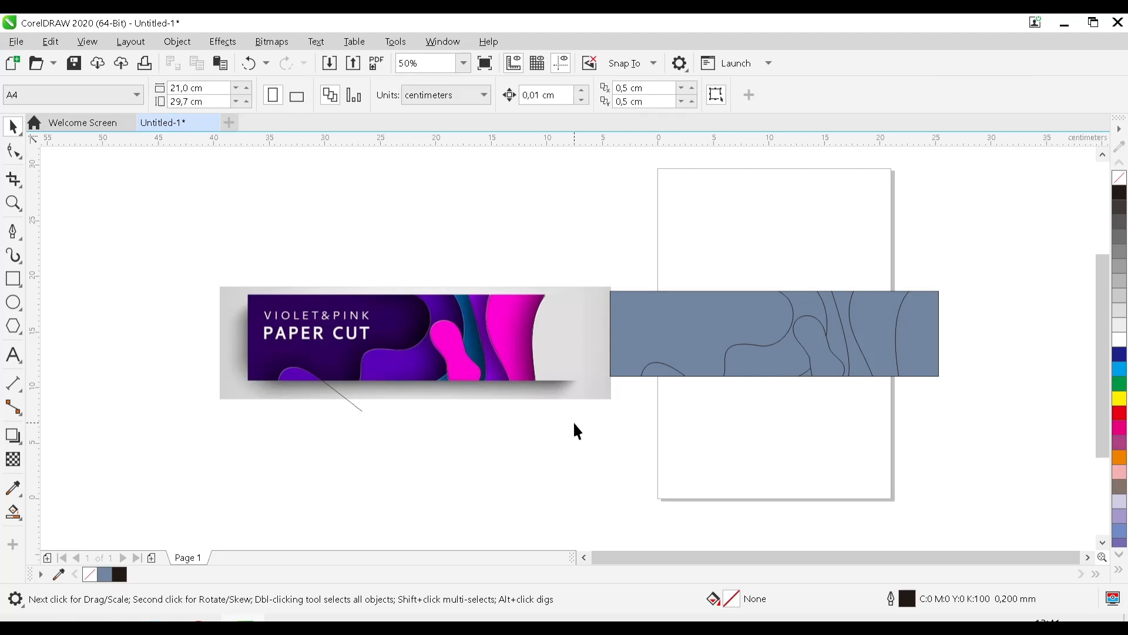
Move the reference image up and away from the leftover traced curves, and delete those curves.
{"action": "left_click_drag", "start_coordinate": [503, 385], "coordinate": [449, 311]}
{"action": "scroll", "coordinate": [447, 364], "scroll_direction": "down", "scroll_amount": 1}
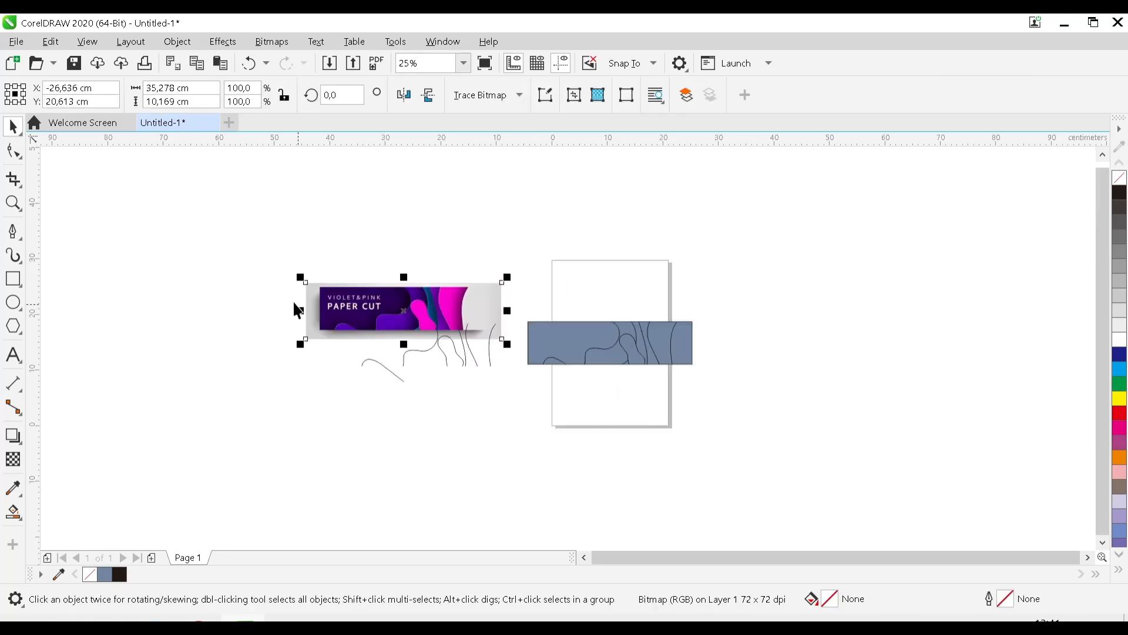
{"action": "left_click_drag", "start_coordinate": [322, 255], "coordinate": [526, 467]}
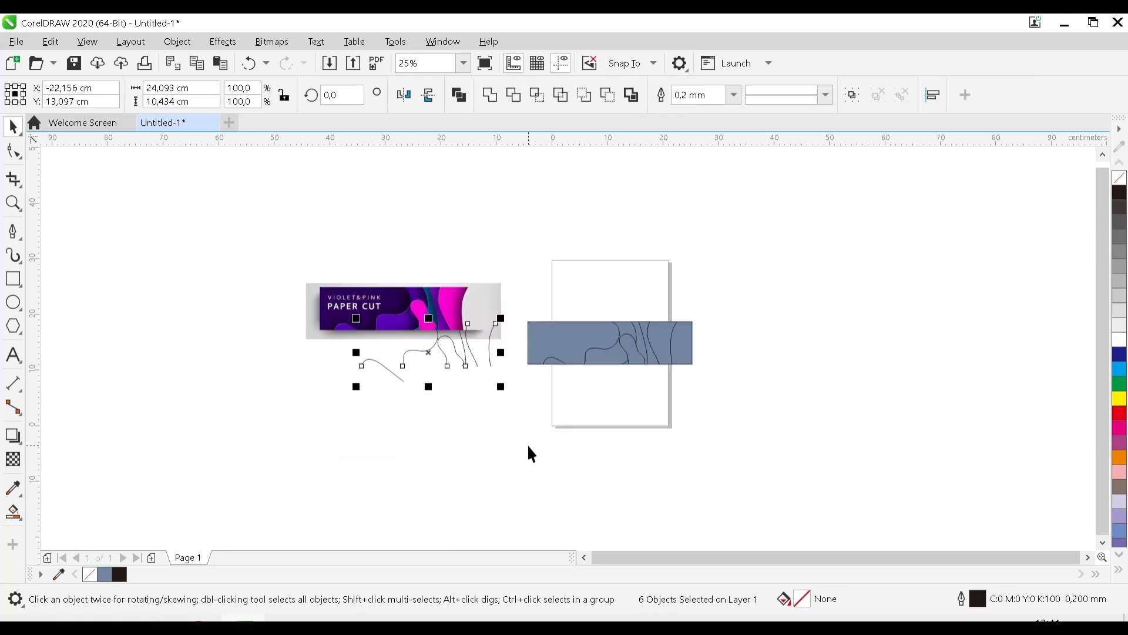
{"action": "key", "text": "Delete"}
Sample the dark violet #250551 from the reference banner's upper-left corner and apply it to the large left panel of the recreated banner.
{"action": "scroll", "coordinate": [496, 329], "scroll_direction": "up", "scroll_amount": 1}
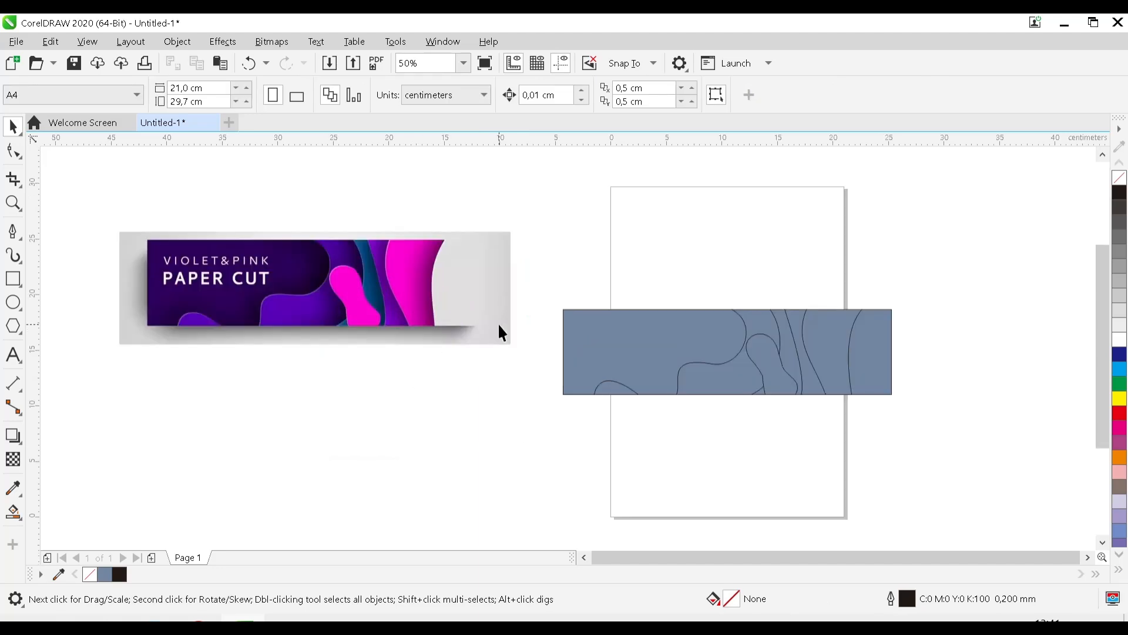
{"action": "scroll", "coordinate": [634, 332], "scroll_direction": "up", "scroll_amount": 1}
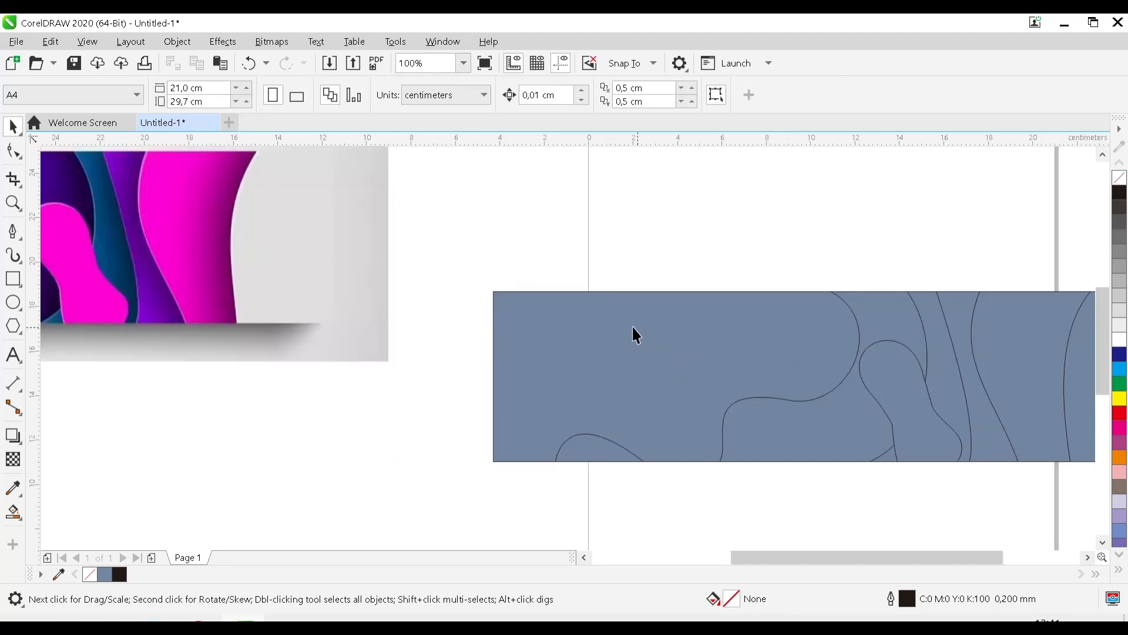
{"action": "scroll", "coordinate": [611, 330], "scroll_direction": "down", "scroll_amount": 1}
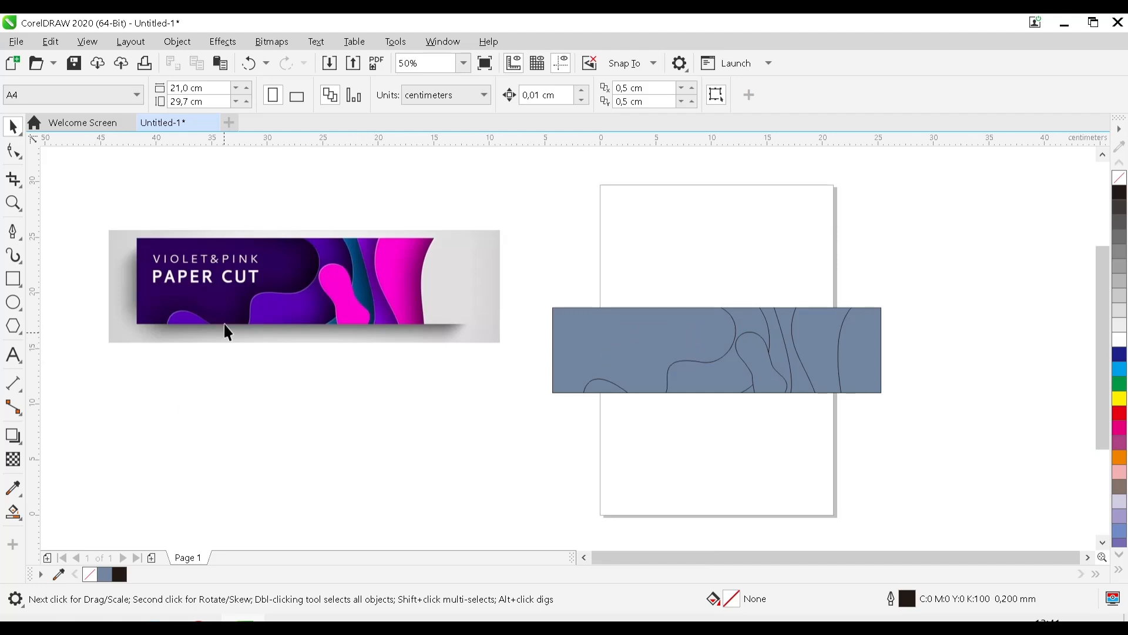
{"action": "scroll", "coordinate": [224, 332], "scroll_direction": "up", "scroll_amount": 1}
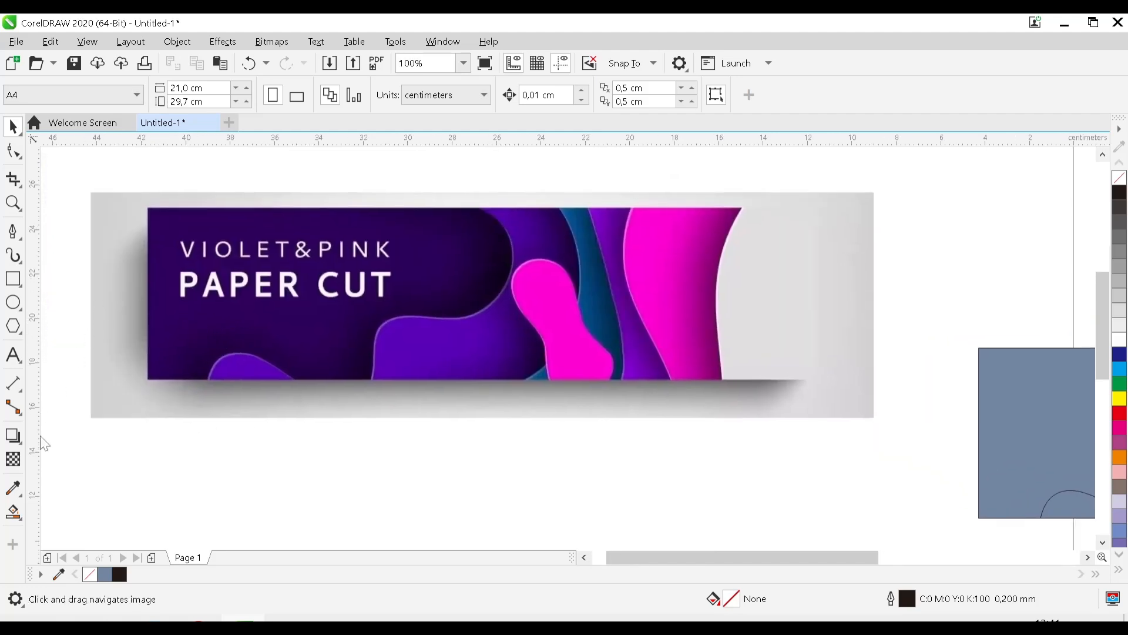
{"action": "left_click", "coordinate": [20, 479]}
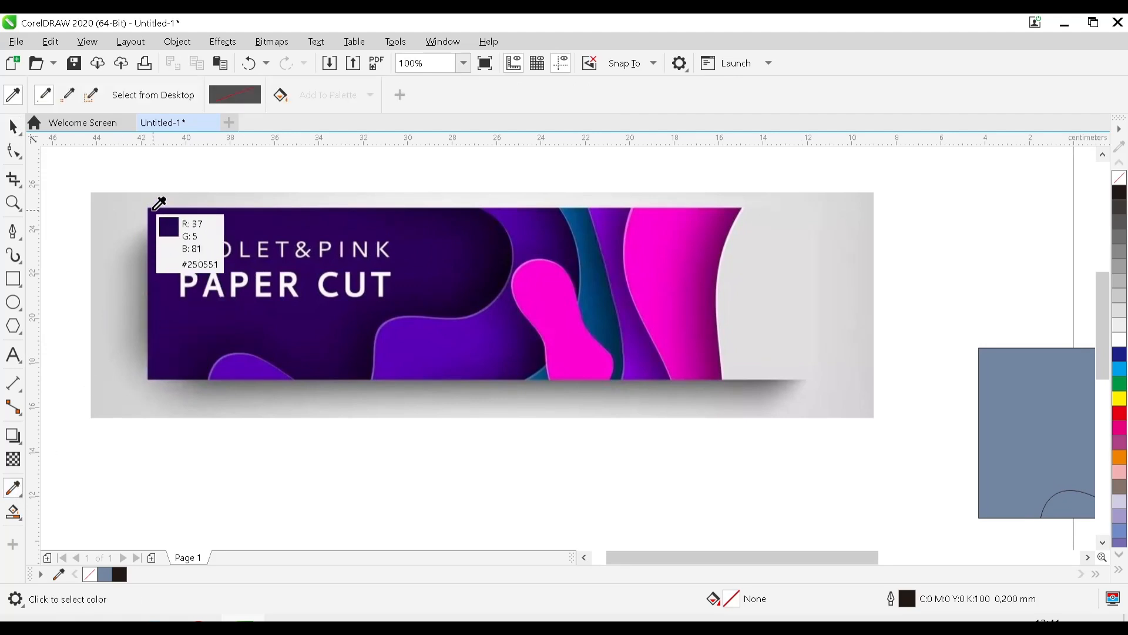
{"action": "left_click", "coordinate": [157, 203]}
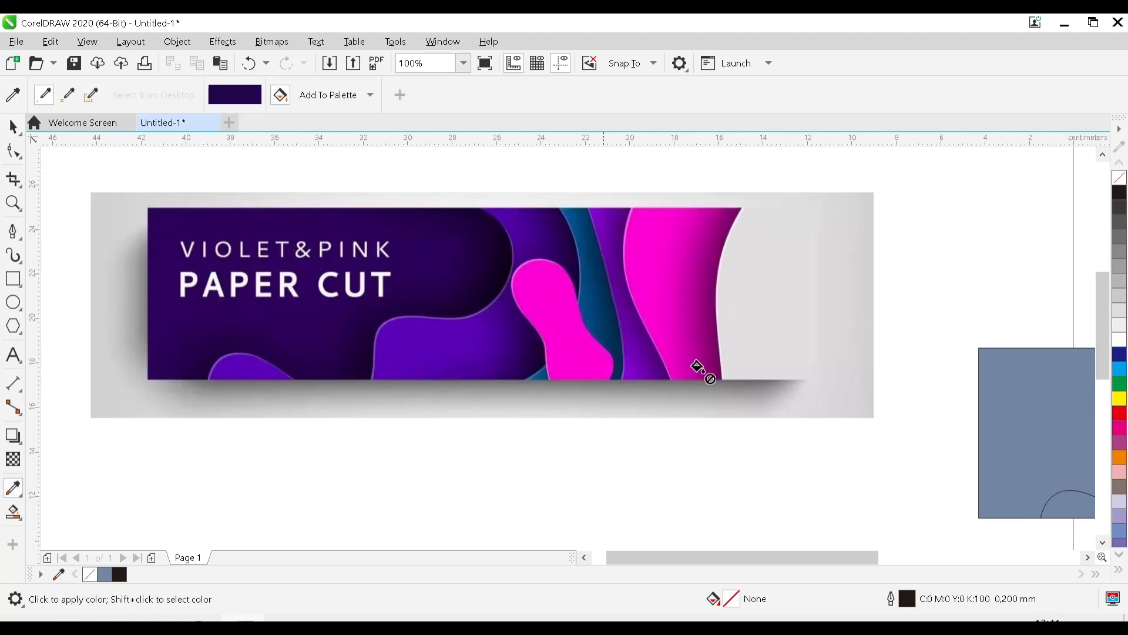
{"action": "left_click", "coordinate": [993, 376]}
Sample the brighter violet from the reference banner's violet shape and apply it to the small bottom hump and the large violet shape.
{"action": "left_click_drag", "start_coordinate": [916, 418], "coordinate": [719, 379]}
{"action": "scroll", "coordinate": [714, 379], "scroll_direction": "down", "scroll_amount": 1}
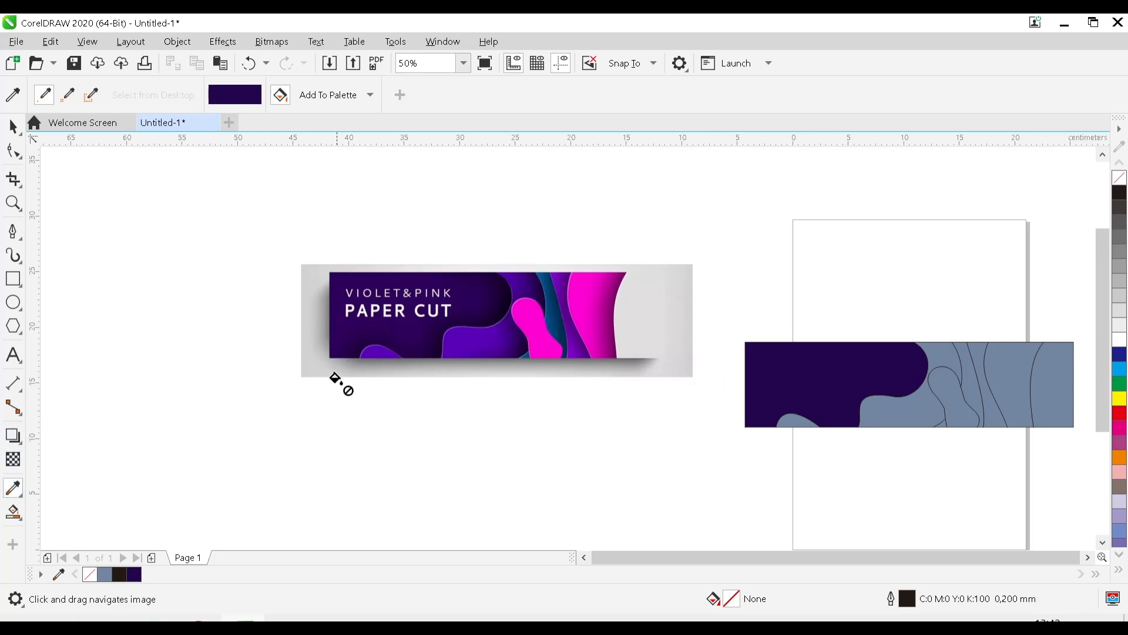
{"action": "left_click", "coordinate": [10, 491]}
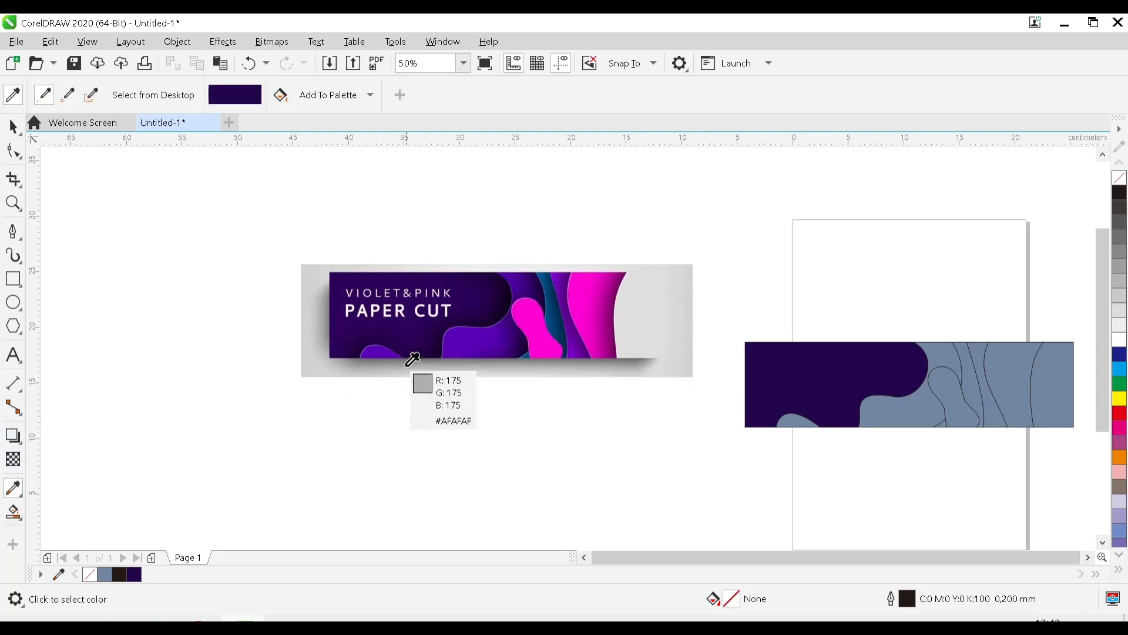
{"action": "scroll", "coordinate": [406, 365], "scroll_direction": "up", "scroll_amount": 1}
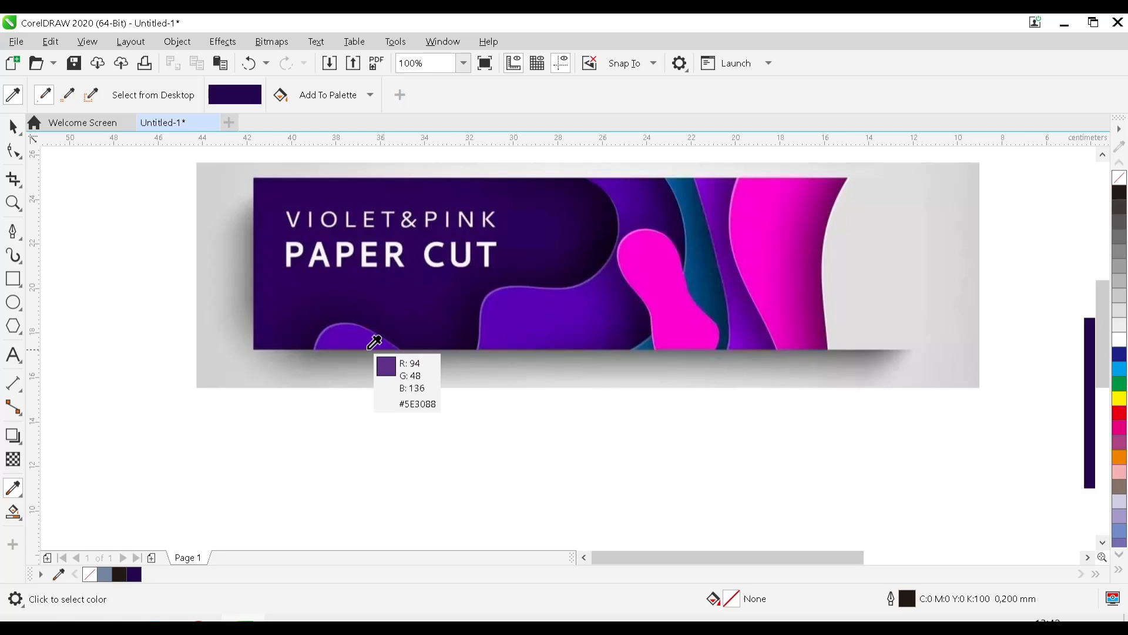
{"action": "left_click", "coordinate": [501, 286]}
{"action": "scroll", "coordinate": [501, 286], "scroll_direction": "down", "scroll_amount": 1}
{"action": "scroll", "coordinate": [549, 329], "scroll_direction": "right", "scroll_amount": 3}
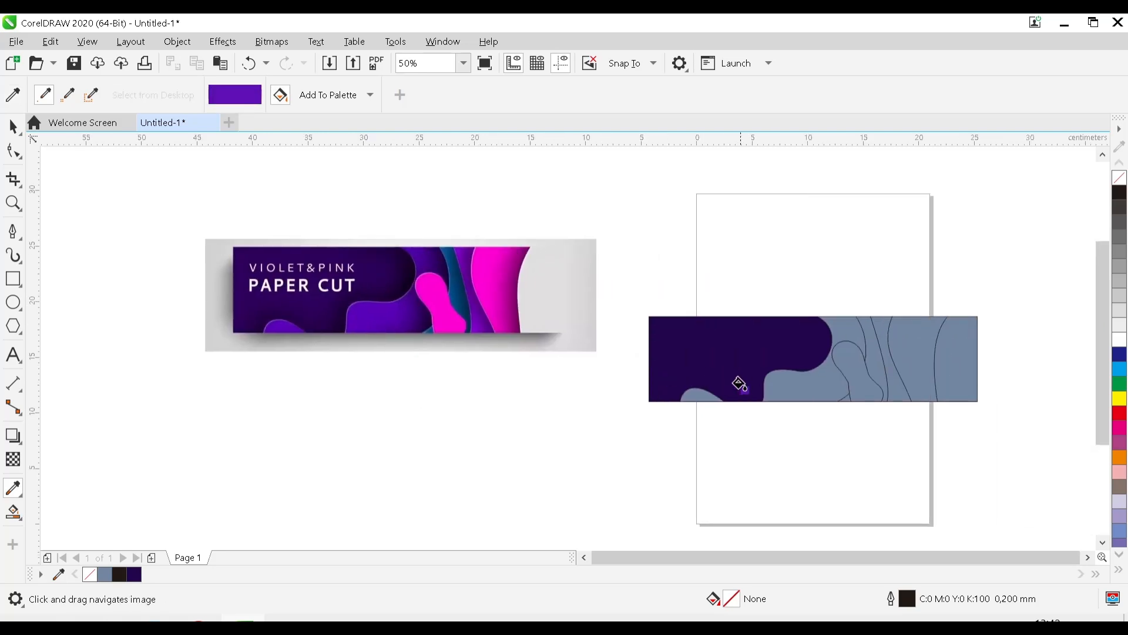
{"action": "scroll", "coordinate": [770, 401], "scroll_direction": "up", "scroll_amount": 2}
{"action": "left_click", "coordinate": [534, 380]}
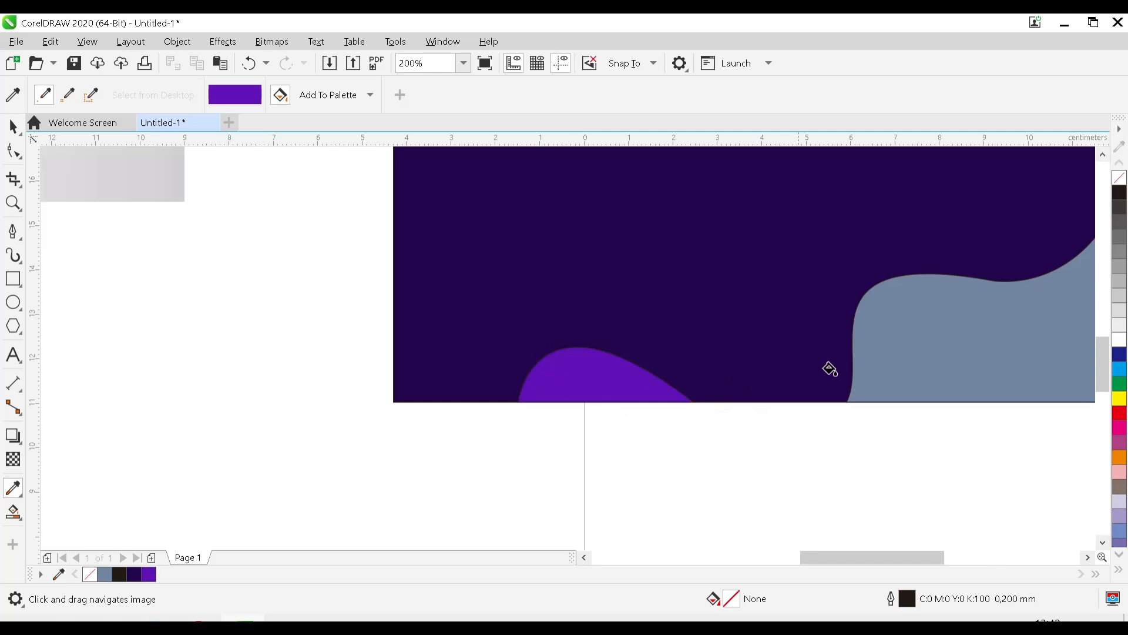
{"action": "scroll", "coordinate": [879, 360], "scroll_direction": "down", "scroll_amount": 2}
{"action": "left_click", "coordinate": [880, 360]}
{"action": "scroll", "coordinate": [880, 360], "scroll_direction": "down", "scroll_amount": 1}
{"action": "scroll", "coordinate": [898, 361], "scroll_direction": "up", "scroll_amount": 1}
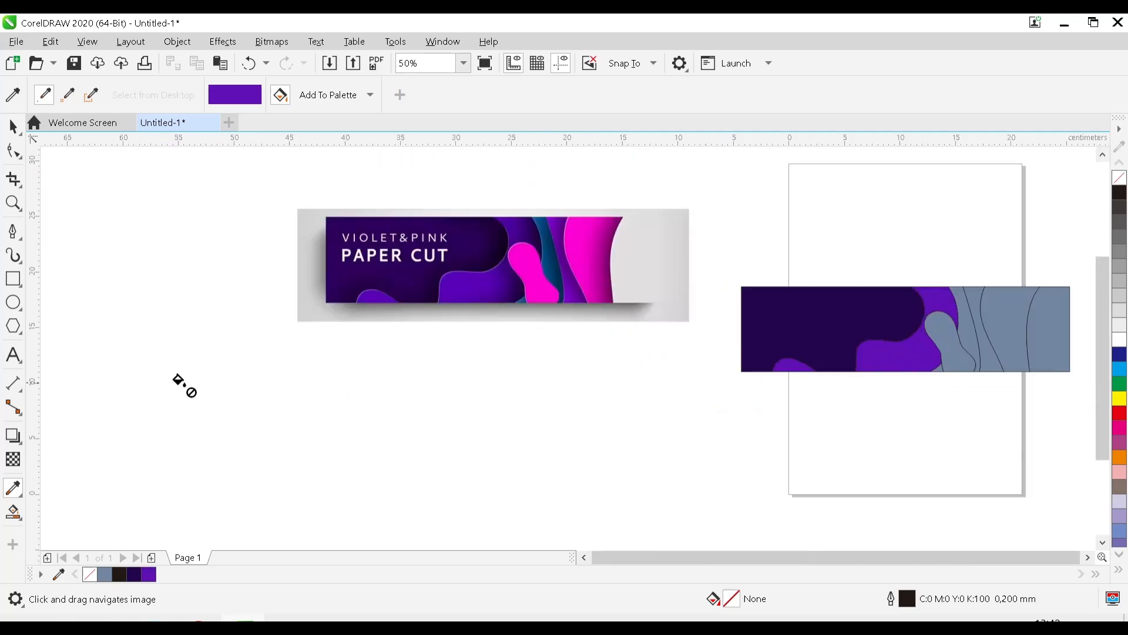
Sample the violet from the reference band between the teal and pink shapes and apply it to the matching narrow band of the recreated banner.
{"action": "left_click", "coordinate": [13, 407]}
{"action": "left_click", "coordinate": [15, 489]}
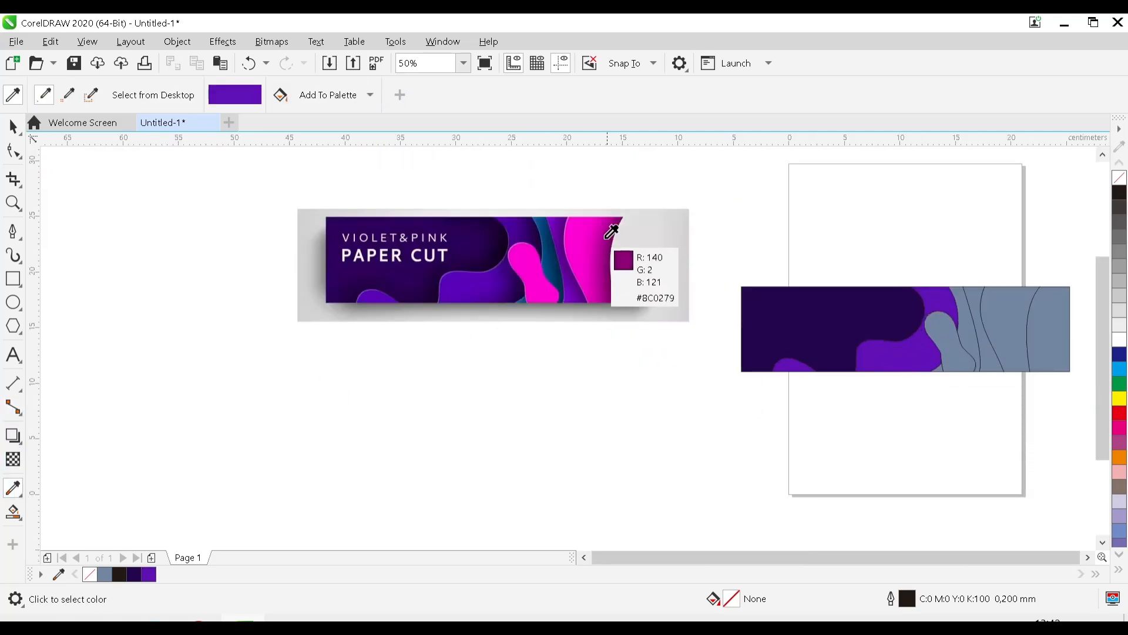
{"action": "scroll", "coordinate": [556, 225], "scroll_direction": "up", "scroll_amount": 2}
{"action": "left_click", "coordinate": [546, 217]}
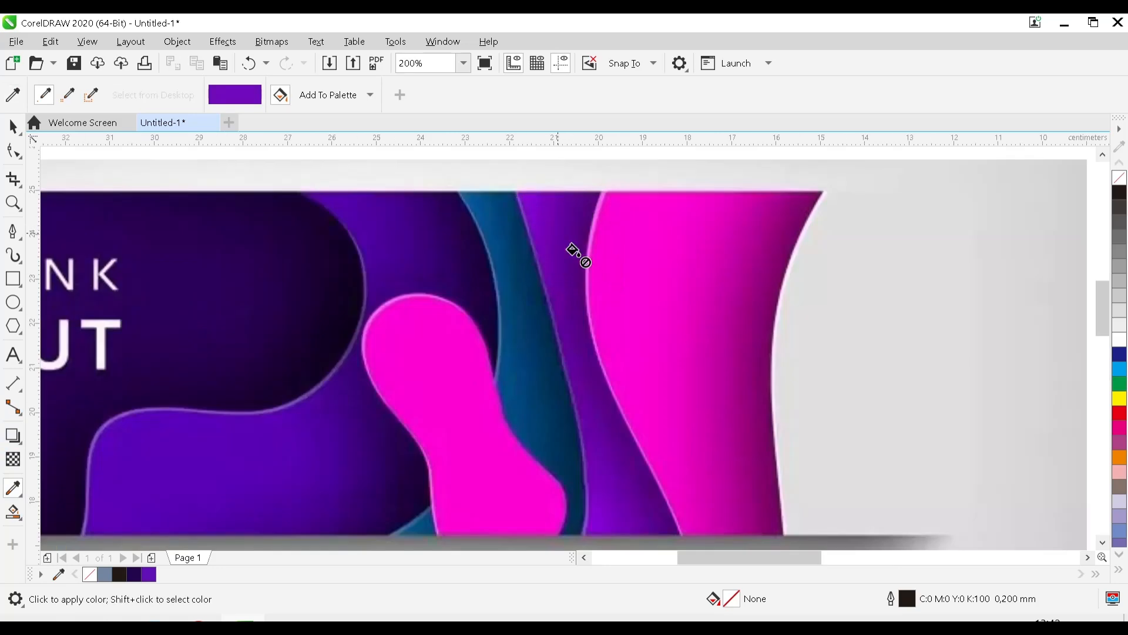
{"action": "scroll", "coordinate": [582, 252], "scroll_direction": "down", "scroll_amount": 4}
{"action": "scroll", "coordinate": [810, 353], "scroll_direction": "up", "scroll_amount": 1}
{"action": "scroll", "coordinate": [743, 302], "scroll_direction": "up", "scroll_amount": 1}
{"action": "scroll", "coordinate": [773, 298], "scroll_direction": "down", "scroll_amount": 1}
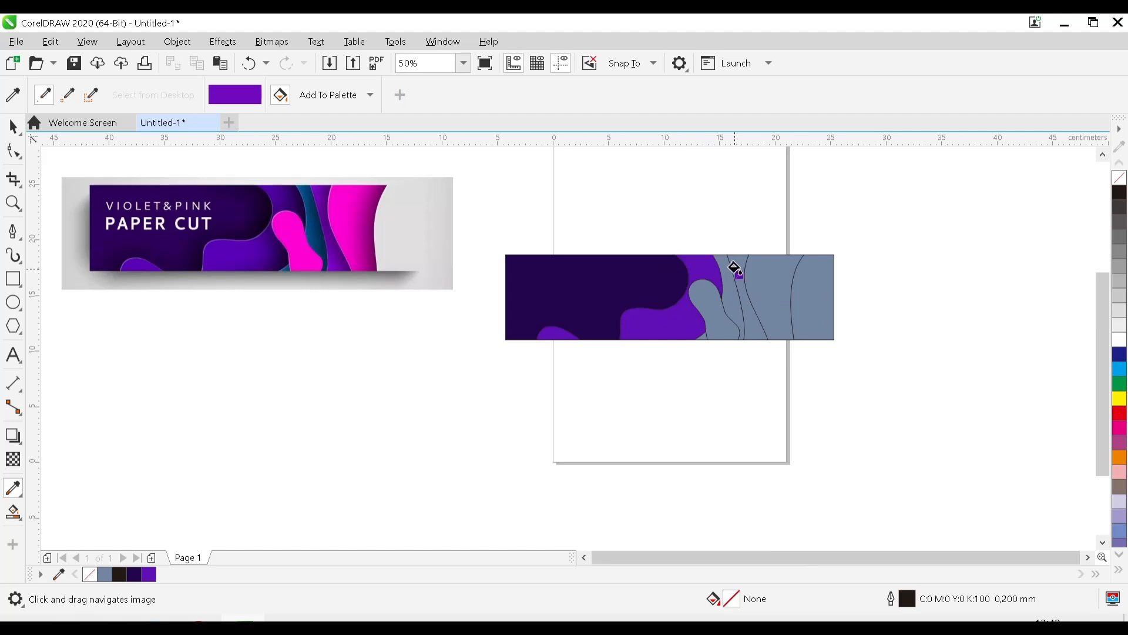
{"action": "left_click", "coordinate": [734, 266]}
Sample the bright pink from the reference blob and apply it to the recreated banner's blob and its wide wavy shape.
{"action": "left_click", "coordinate": [13, 487]}
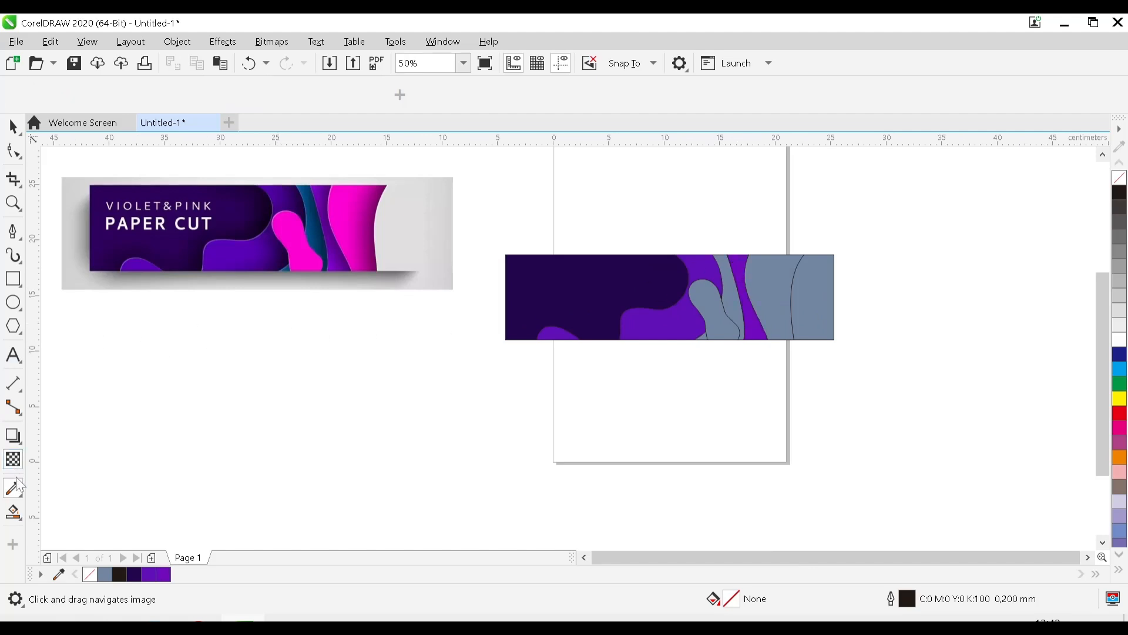
{"action": "left_click", "coordinate": [299, 222]}
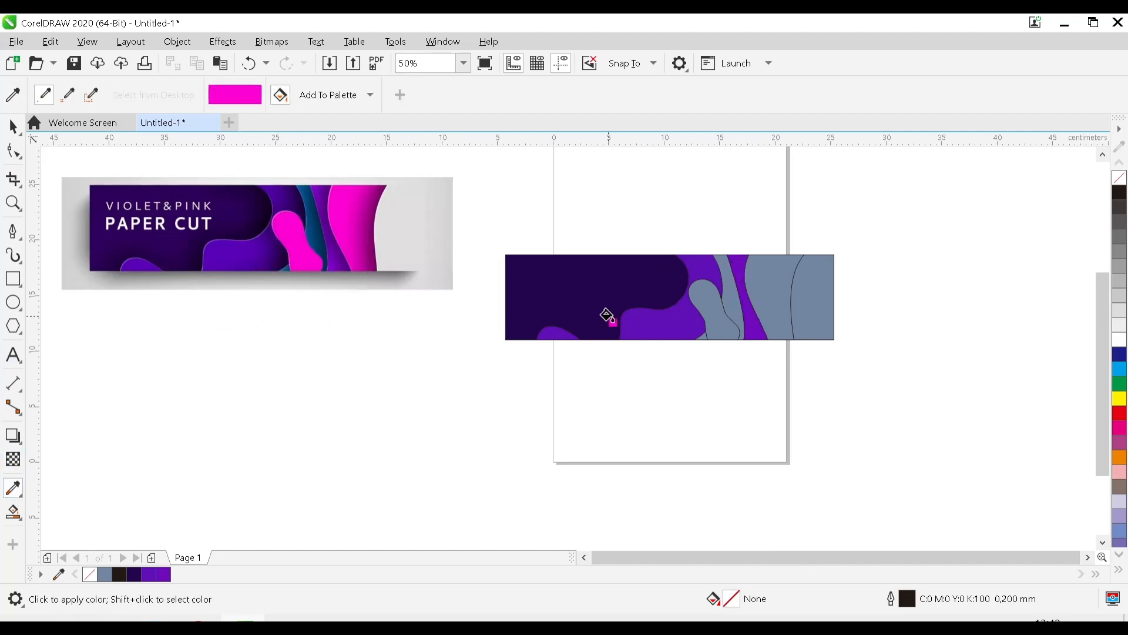
{"action": "left_click", "coordinate": [711, 323]}
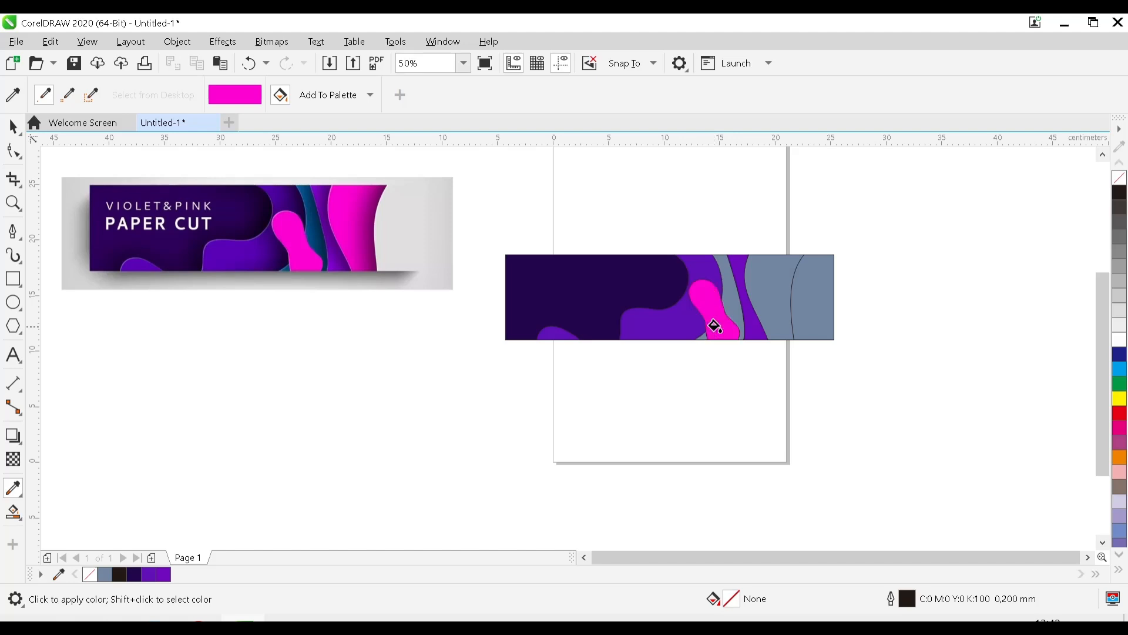
{"action": "left_click", "coordinate": [777, 296]}
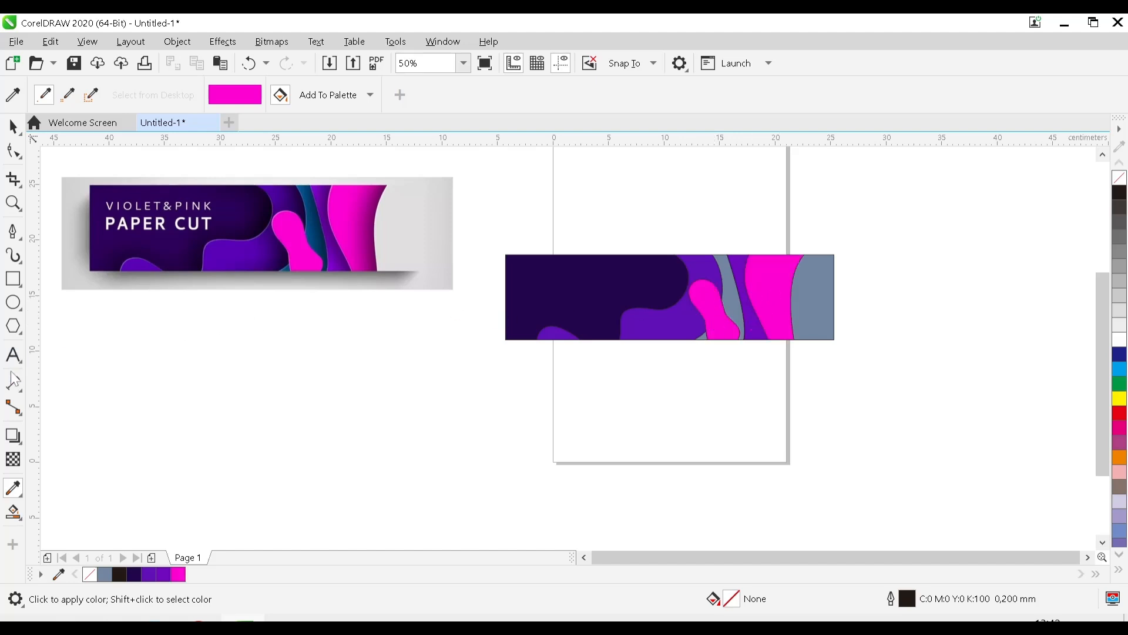
Sample the dark teal blue from the reference and apply it to the curved band and the small sliver beside the pink blob.
{"action": "left_click", "coordinate": [13, 487]}
{"action": "scroll", "coordinate": [313, 212], "scroll_direction": "up", "scroll_amount": 3}
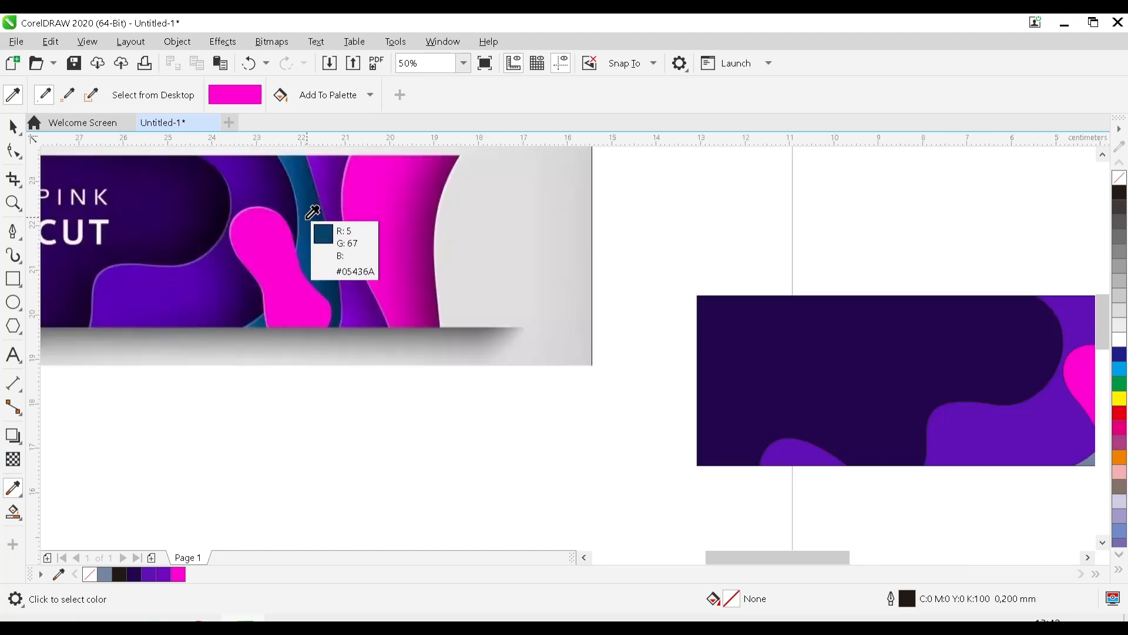
{"action": "scroll", "coordinate": [313, 211], "scroll_direction": "up", "scroll_amount": 1}
{"action": "left_click", "coordinate": [297, 235]}
{"action": "scroll", "coordinate": [584, 335], "scroll_direction": "down", "scroll_amount": 5}
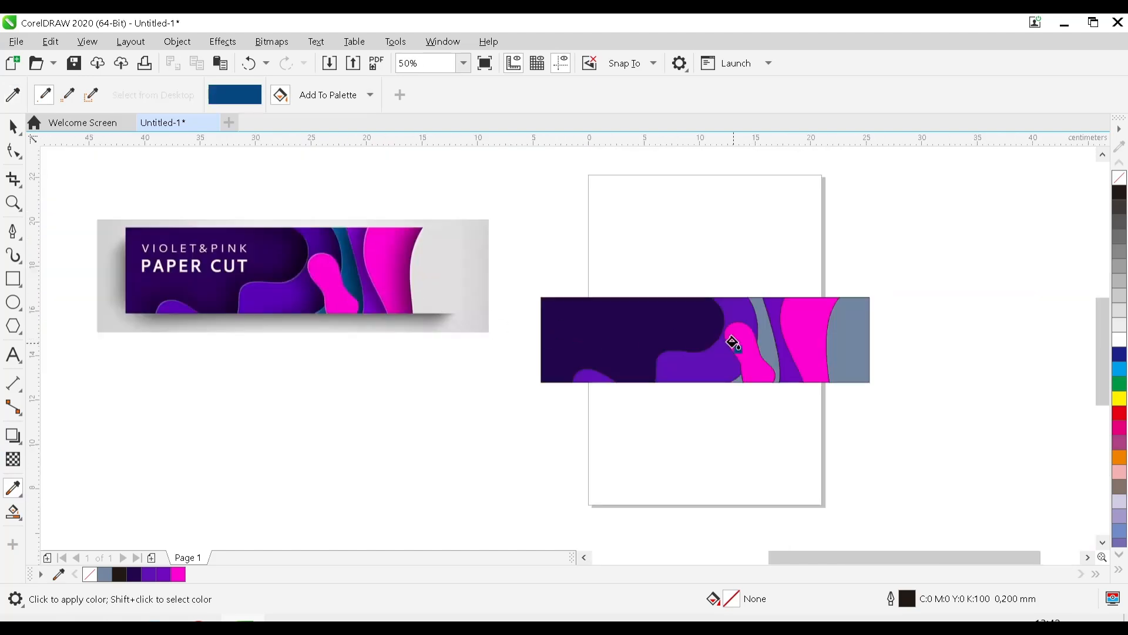
{"action": "scroll", "coordinate": [733, 344], "scroll_direction": "up", "scroll_amount": 3}
{"action": "left_click", "coordinate": [830, 345]}
{"action": "scroll", "coordinate": [806, 408], "scroll_direction": "down", "scroll_amount": 1}
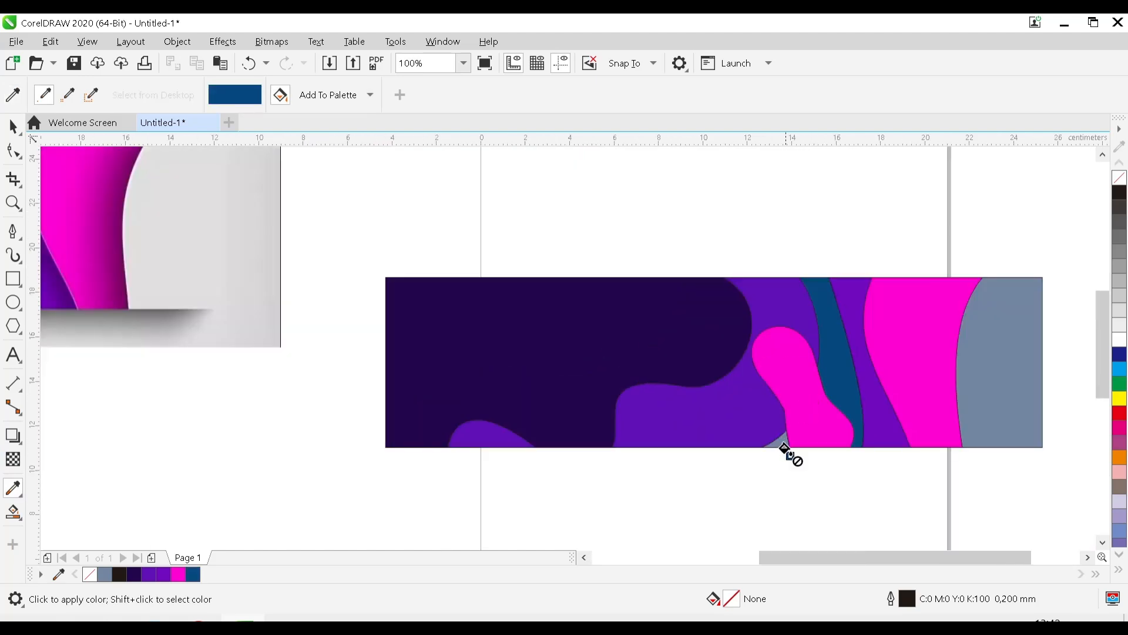
{"action": "scroll", "coordinate": [788, 449], "scroll_direction": "up", "scroll_amount": 2}
{"action": "left_click", "coordinate": [775, 425]}
{"action": "scroll", "coordinate": [758, 419], "scroll_direction": "down", "scroll_amount": 2}
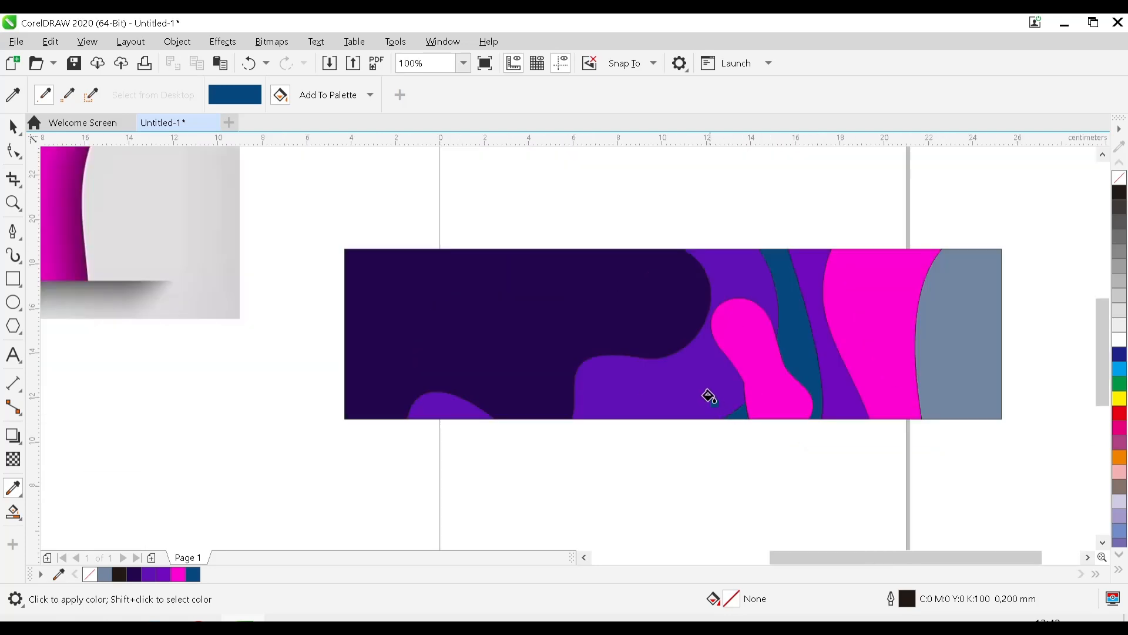
Undo the last fill and apply the same dark teal blue to the small sliver beside the pink blob again.
{"action": "scroll", "coordinate": [685, 358], "scroll_direction": "down", "scroll_amount": 1}
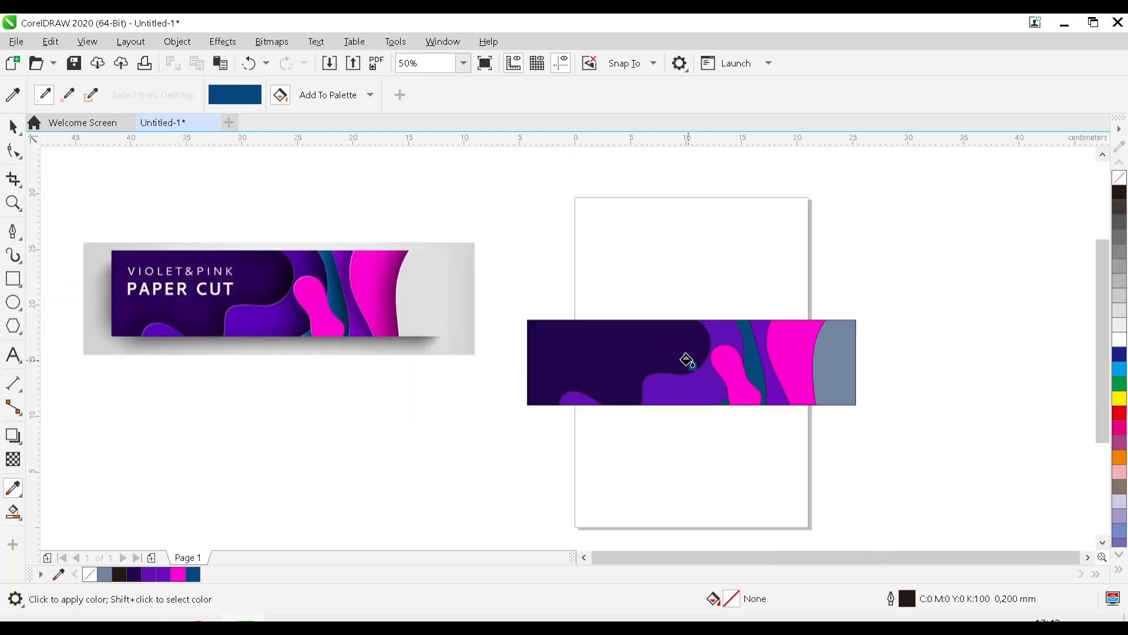
{"action": "scroll", "coordinate": [668, 365], "scroll_direction": "up", "scroll_amount": 1}
{"action": "scroll", "coordinate": [665, 362], "scroll_direction": "down", "scroll_amount": 1}
{"action": "scroll", "coordinate": [680, 364], "scroll_direction": "up", "scroll_amount": 1}
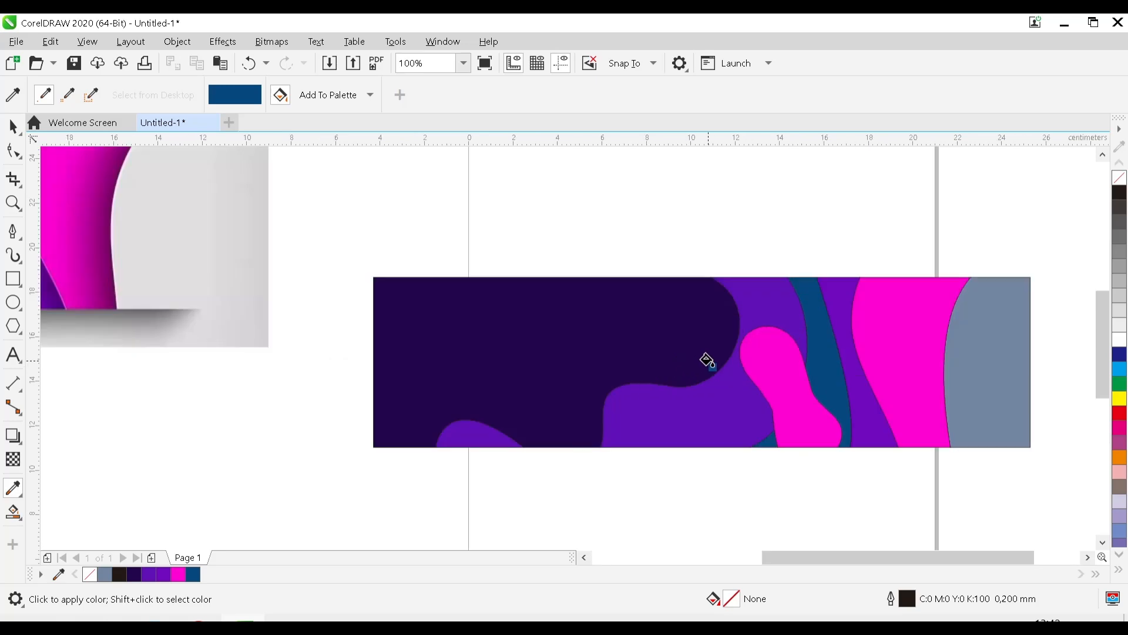
{"action": "key", "text": "ctrl+z"}
{"action": "left_click_drag", "start_coordinate": [838, 432], "coordinate": [592, 421]}
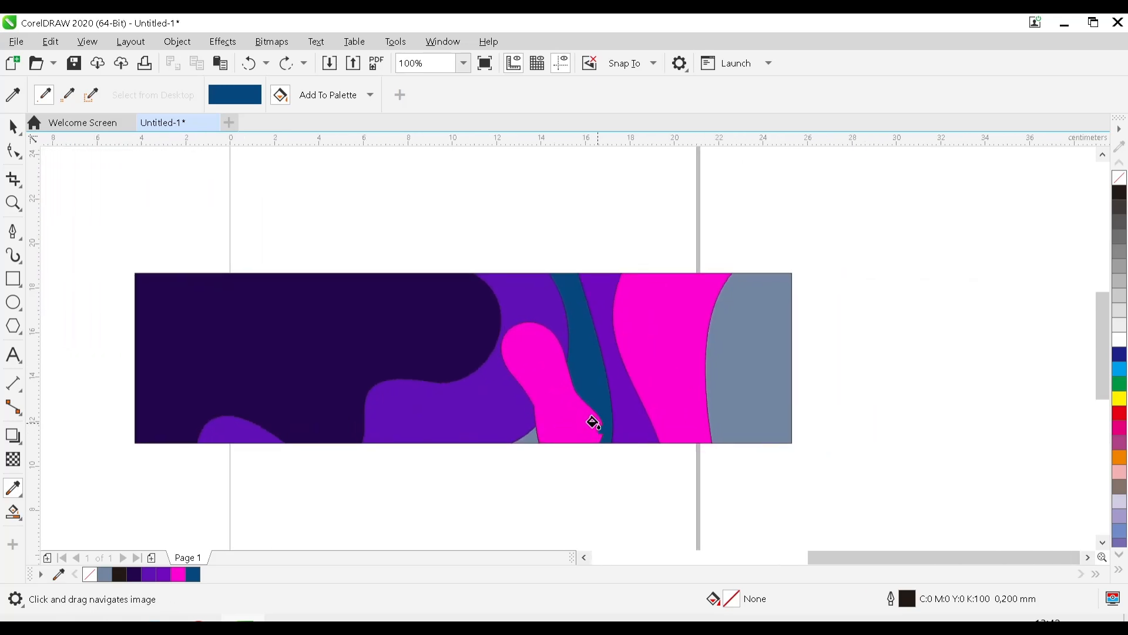
{"action": "left_click", "coordinate": [529, 435]}
{"action": "scroll", "coordinate": [373, 429], "scroll_direction": "down", "scroll_amount": 2}
{"action": "scroll", "coordinate": [376, 426], "scroll_direction": "up", "scroll_amount": 2}
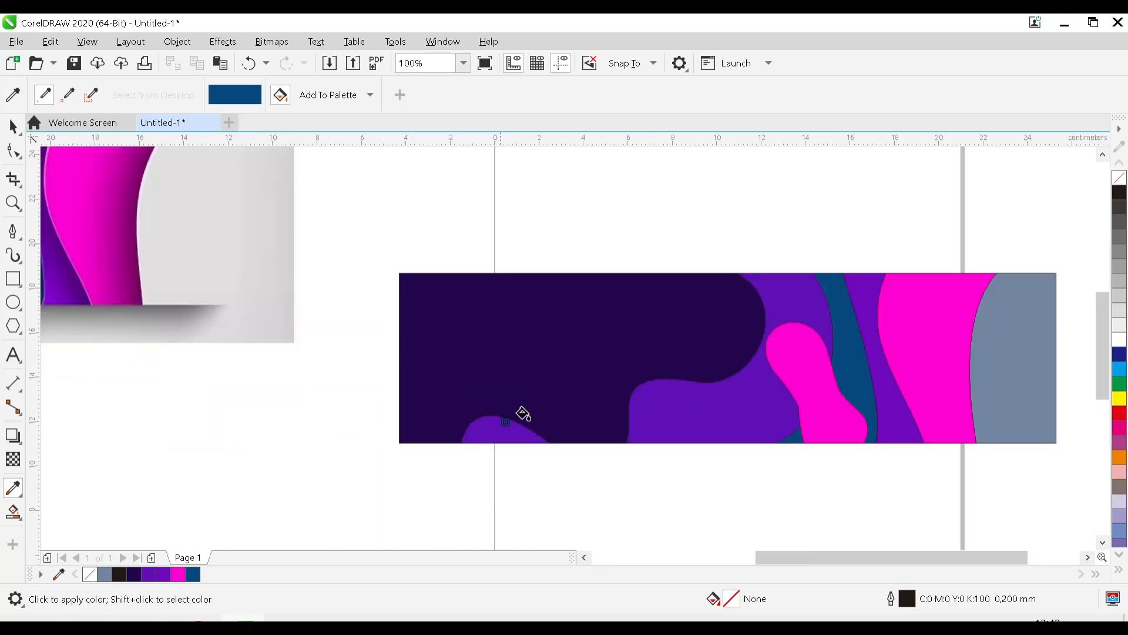
Sample the light grey #E1DFE0 from the reference banner's right end, apply it to the recreated banner's last unpainted shape, and deselect.
{"action": "scroll", "coordinate": [385, 365], "scroll_direction": "down", "scroll_amount": 1}
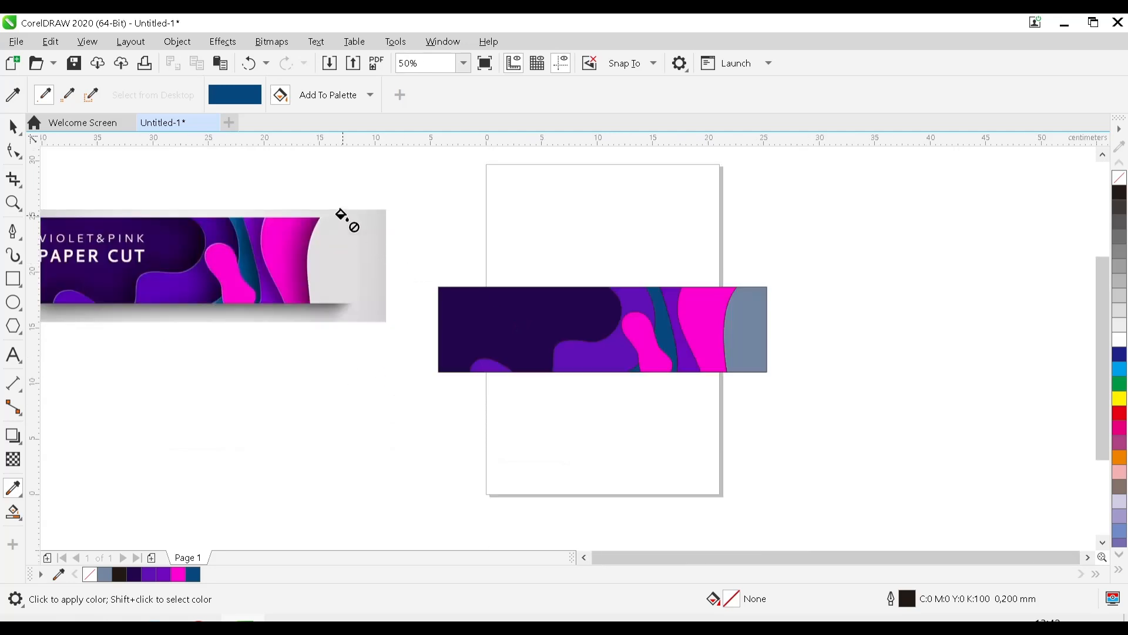
{"action": "left_click_drag", "start_coordinate": [134, 264], "coordinate": [212, 292]}
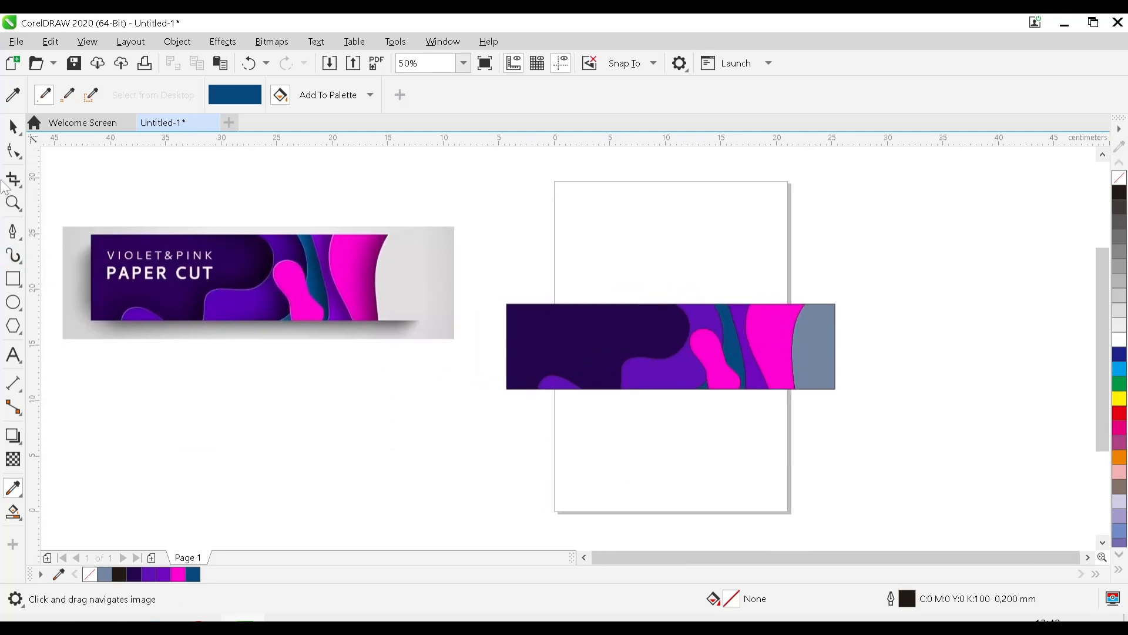
{"action": "left_click", "coordinate": [12, 127]}
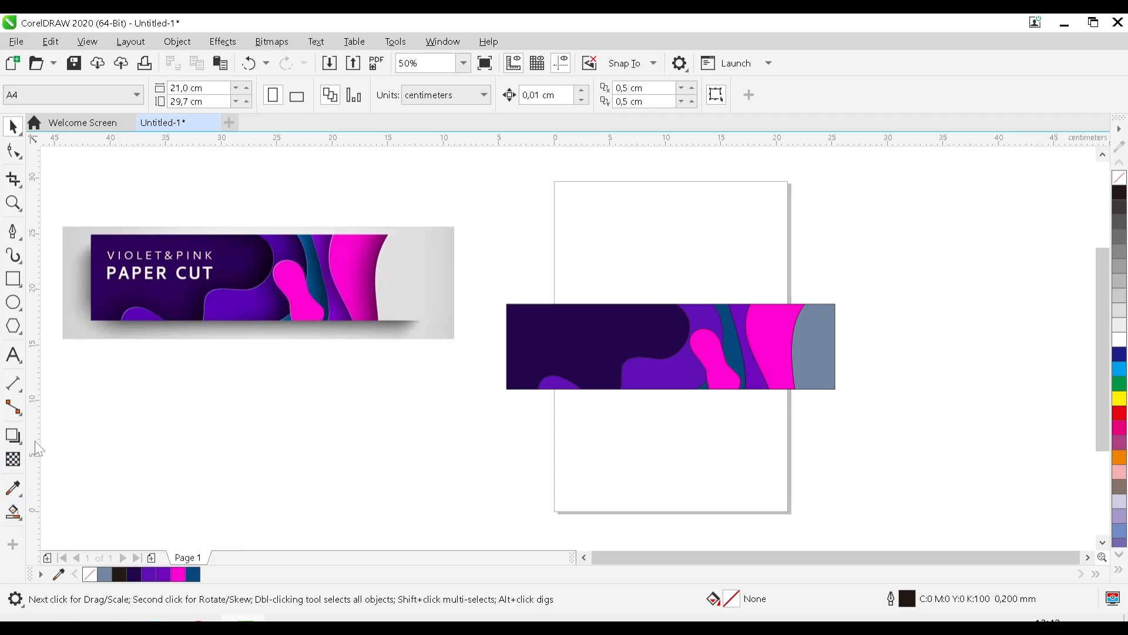
{"action": "left_click", "coordinate": [802, 363]}
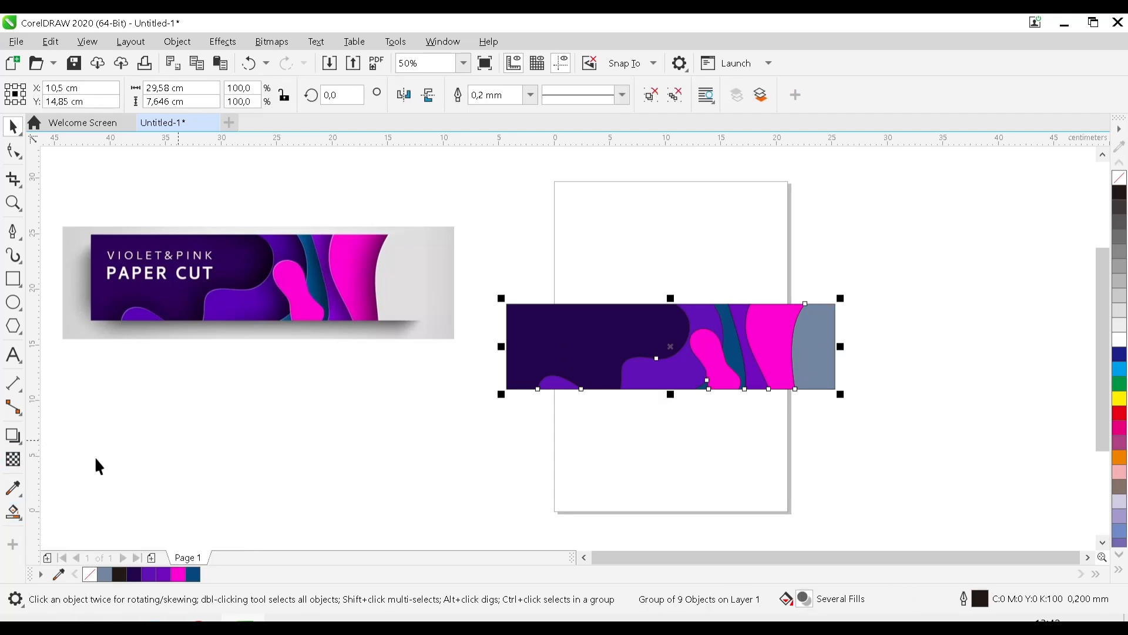
{"action": "left_click", "coordinate": [18, 490]}
{"action": "left_click", "coordinate": [398, 275]}
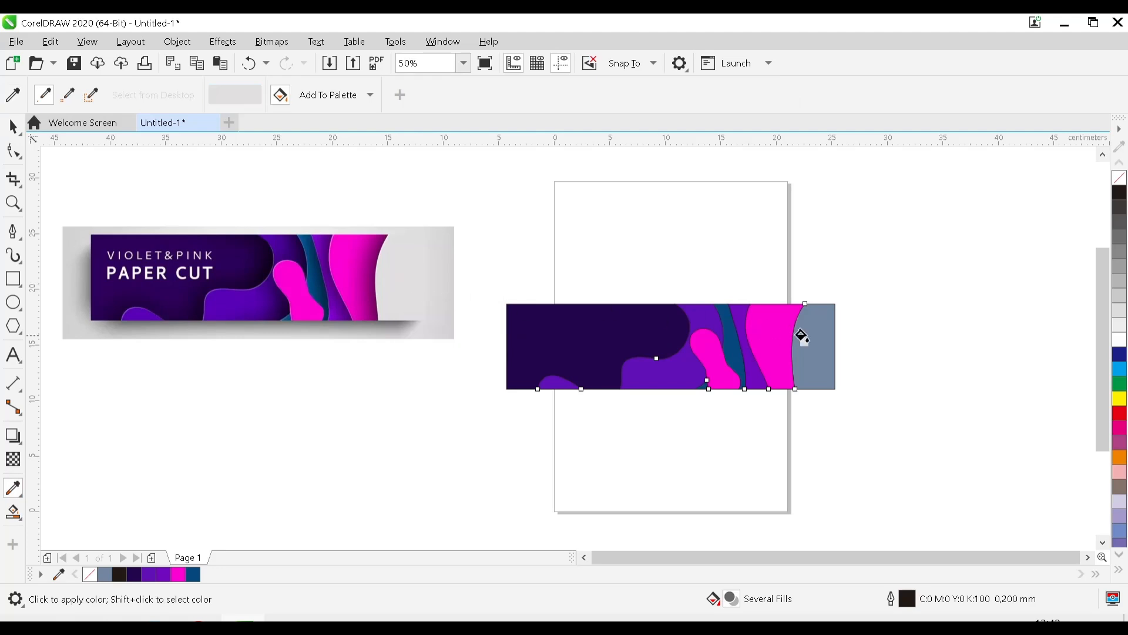
{"action": "left_click", "coordinate": [824, 336]}
{"action": "left_click", "coordinate": [13, 126]}
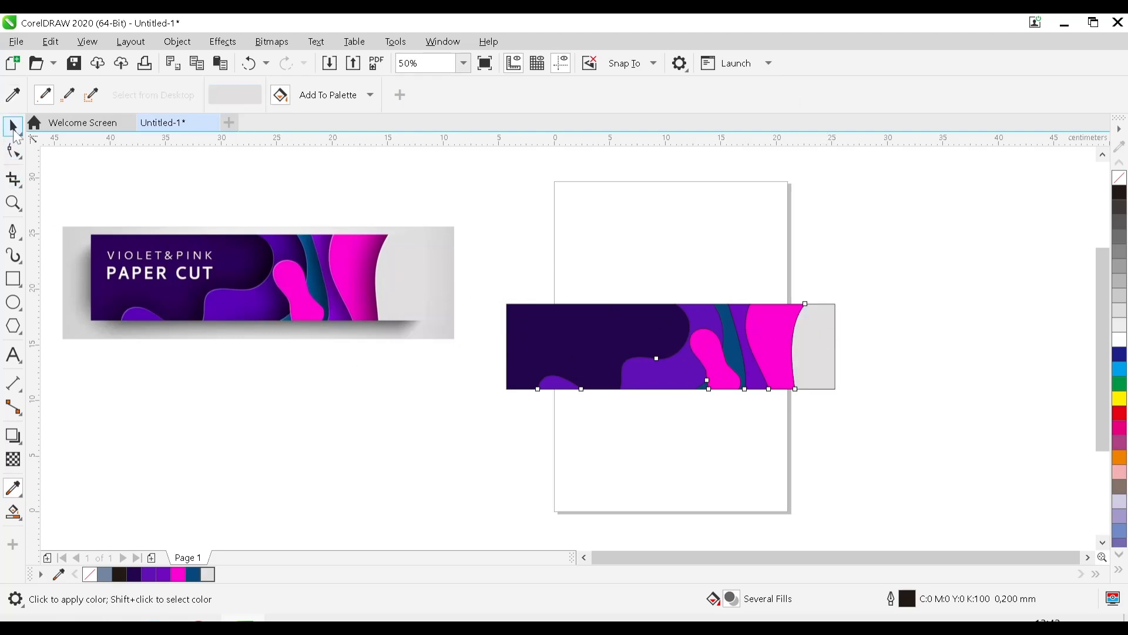
{"action": "left_click", "coordinate": [281, 421]}
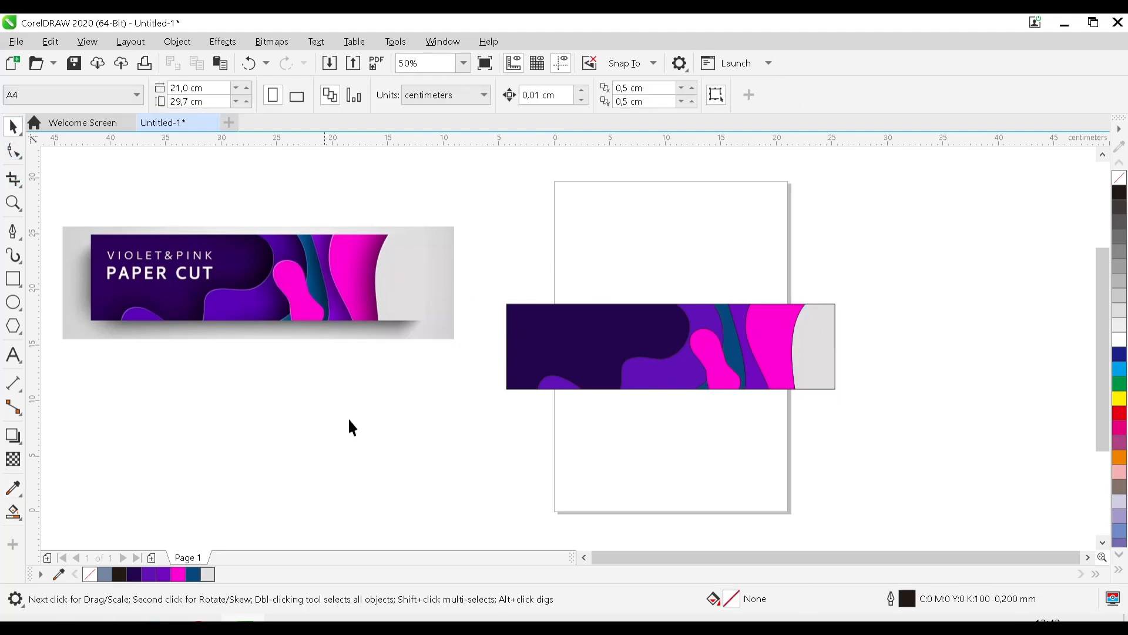
Try to cast a drop shadow toward the left from the light grey shape while the banner is still grouped.
{"action": "left_click", "coordinate": [13, 435]}
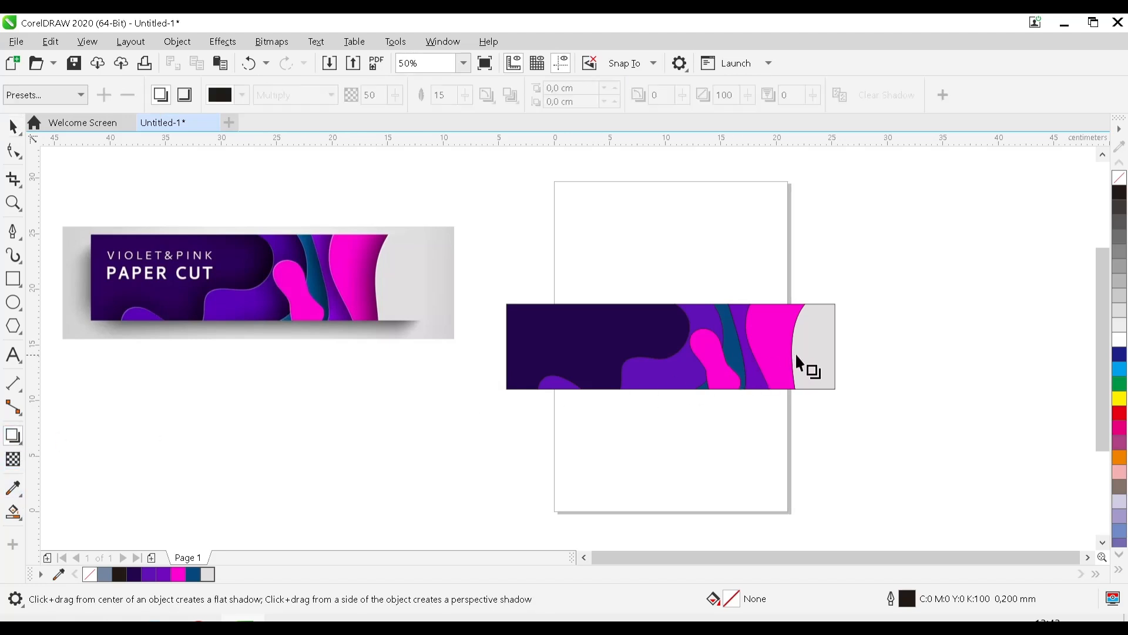
{"action": "scroll", "coordinate": [798, 351], "scroll_direction": "up", "scroll_amount": 2}
{"action": "left_click_drag", "start_coordinate": [811, 349], "coordinate": [763, 346]}
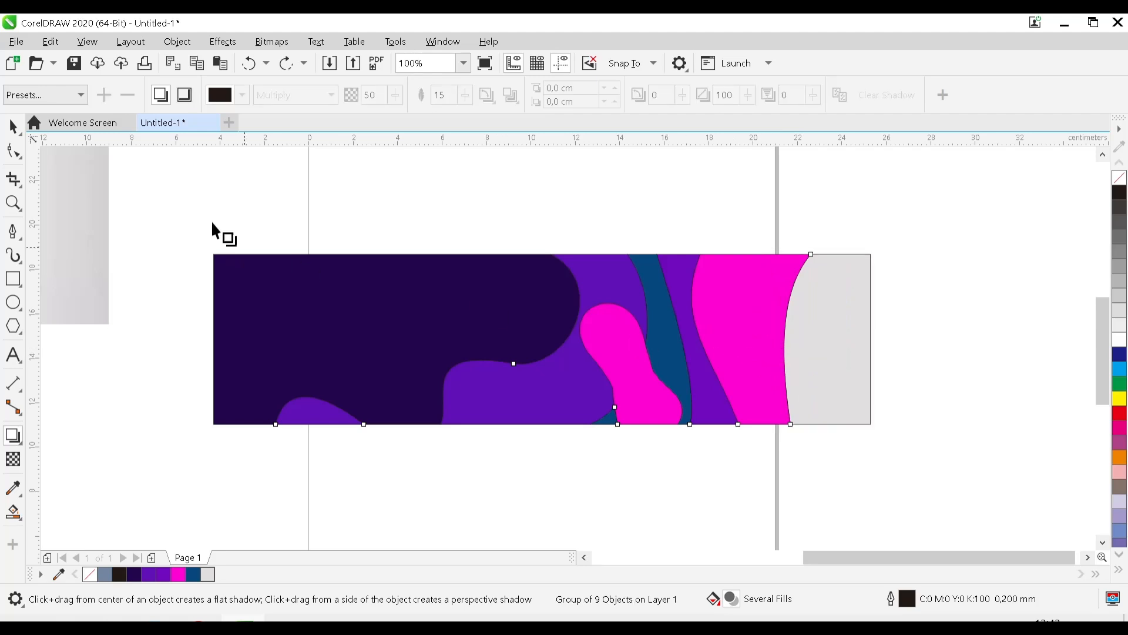
Ungroup all the banner shapes and cast a drop shadow from the light grey shape, offset about 0.59 cm left and 0.07 cm down.
{"action": "left_click", "coordinate": [13, 126]}
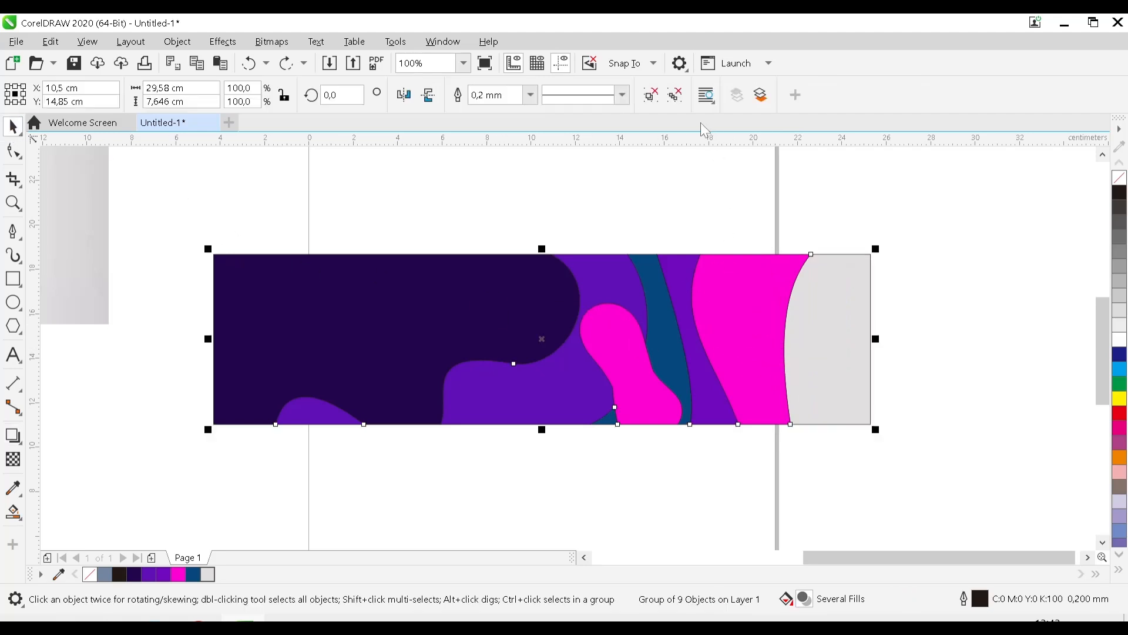
{"action": "left_click", "coordinate": [676, 96]}
{"action": "left_click", "coordinate": [845, 326]}
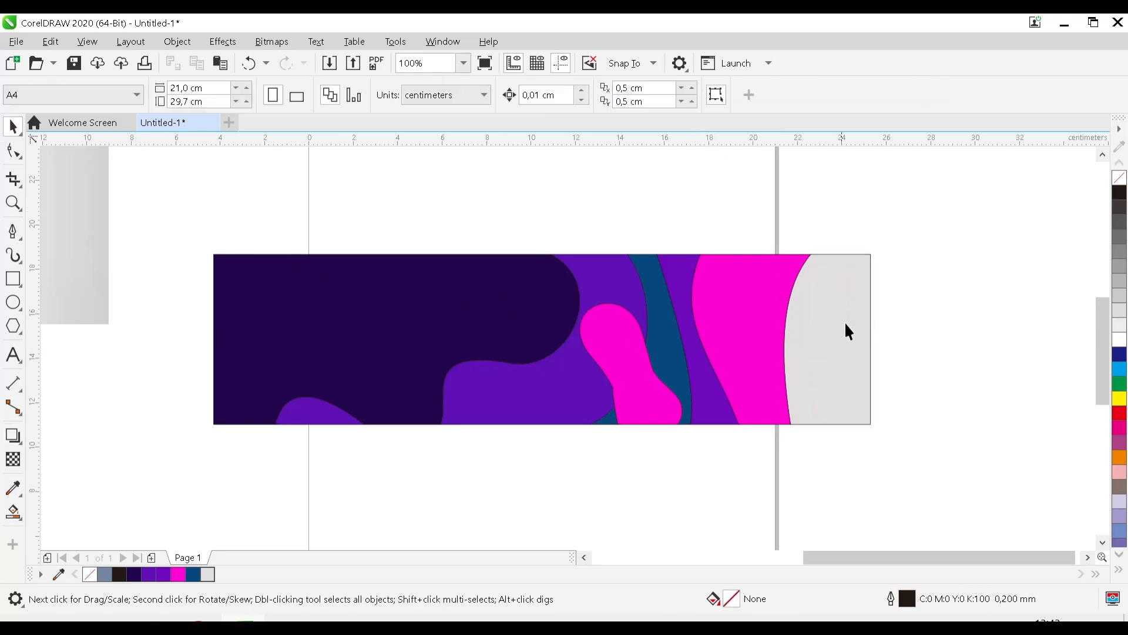
{"action": "left_click", "coordinate": [14, 438]}
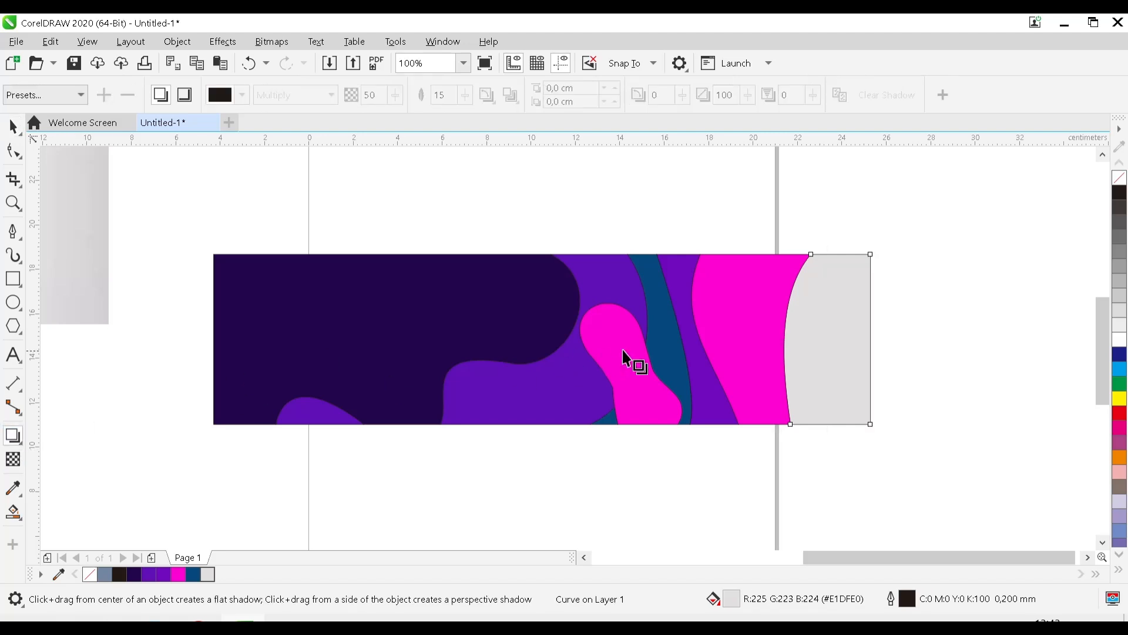
{"action": "left_click_drag", "start_coordinate": [804, 331], "coordinate": [776, 345]}
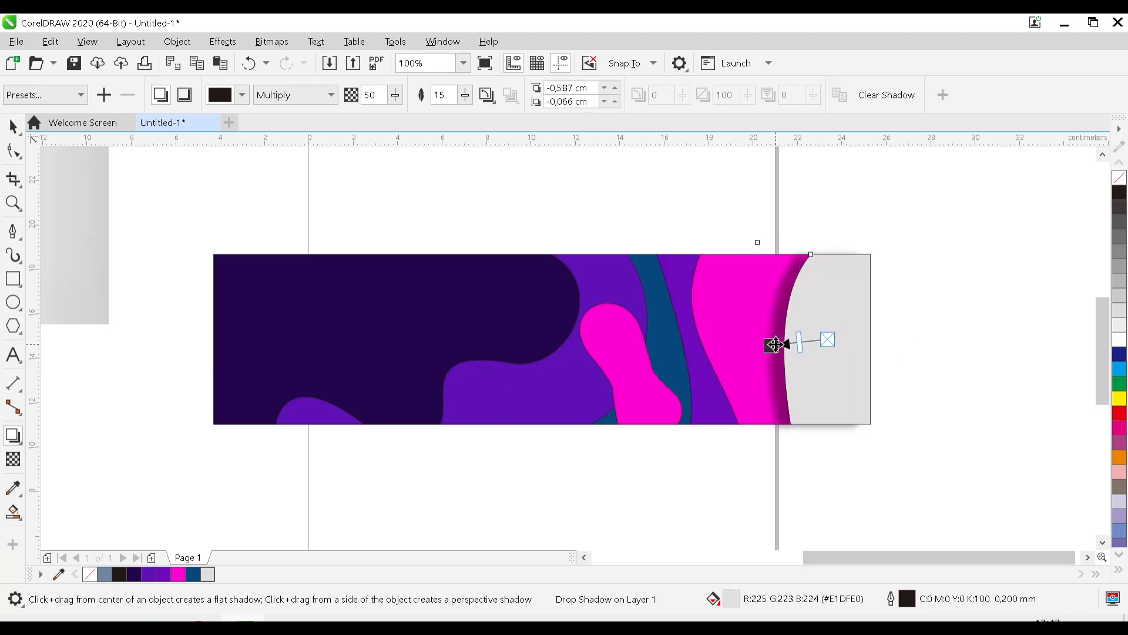
Extend the light grey shape's drop shadow straight left over the pink wave to an offset of about -1.473 cm horizontally and 0 vertically.
{"action": "scroll", "coordinate": [678, 370], "scroll_direction": "down", "scroll_amount": 2}
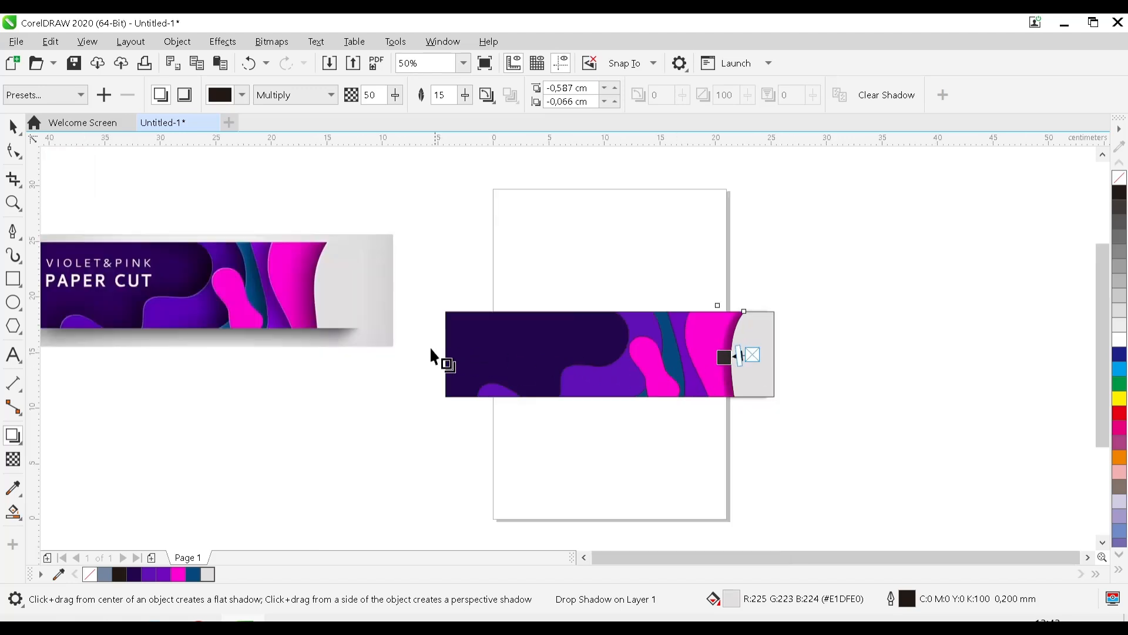
{"action": "scroll", "coordinate": [695, 353], "scroll_direction": "up", "scroll_amount": 2}
{"action": "left_click_drag", "start_coordinate": [752, 362], "coordinate": [734, 358]}
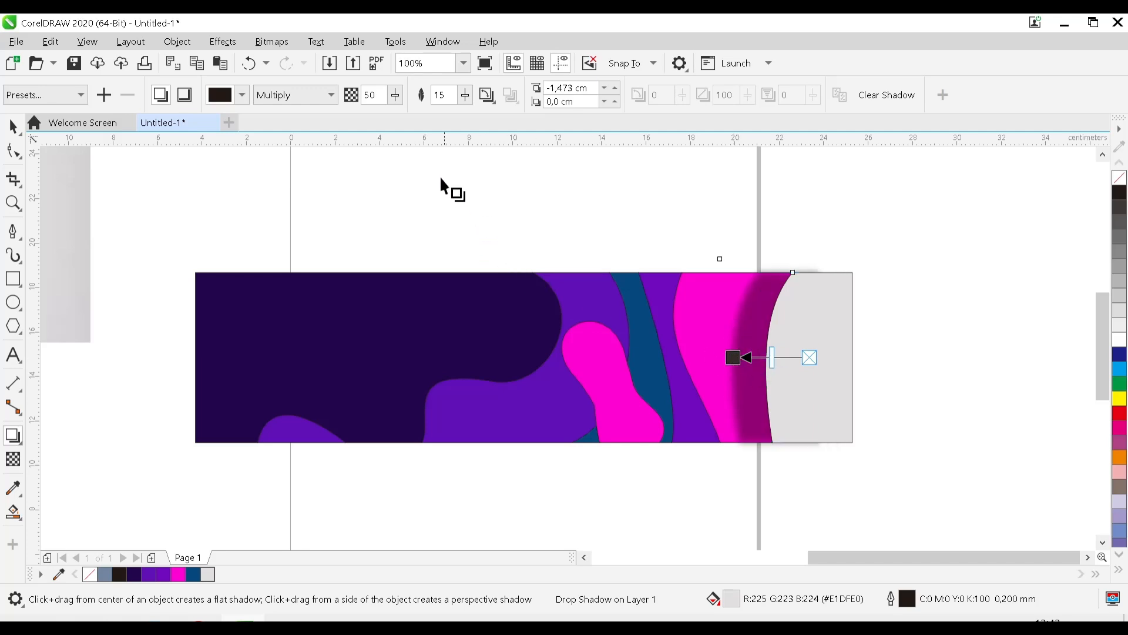
Try Normal merge mode and Outside feathering direction on the light grey shape's drop shadow, and undo both changes.
{"action": "scroll", "coordinate": [756, 370], "scroll_direction": "up", "scroll_amount": 1}
{"action": "scroll", "coordinate": [717, 327], "scroll_direction": "down", "scroll_amount": 2}
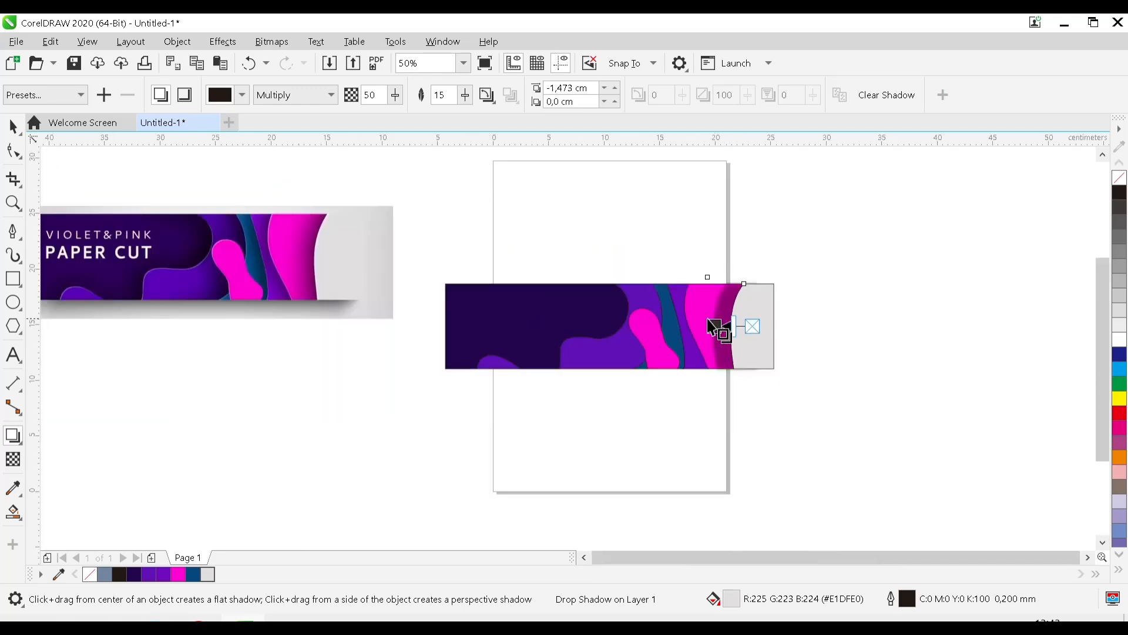
{"action": "scroll", "coordinate": [300, 267], "scroll_direction": "up", "scroll_amount": 1}
{"action": "left_click_drag", "start_coordinate": [663, 320], "coordinate": [291, 339]}
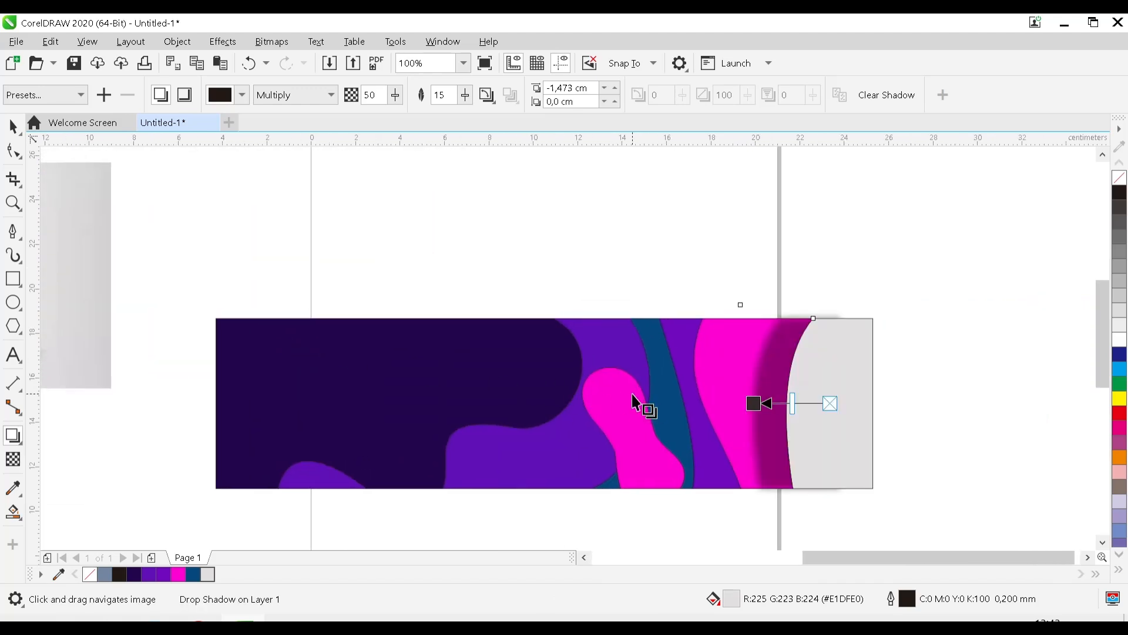
{"action": "scroll", "coordinate": [632, 394], "scroll_direction": "down", "scroll_amount": 1}
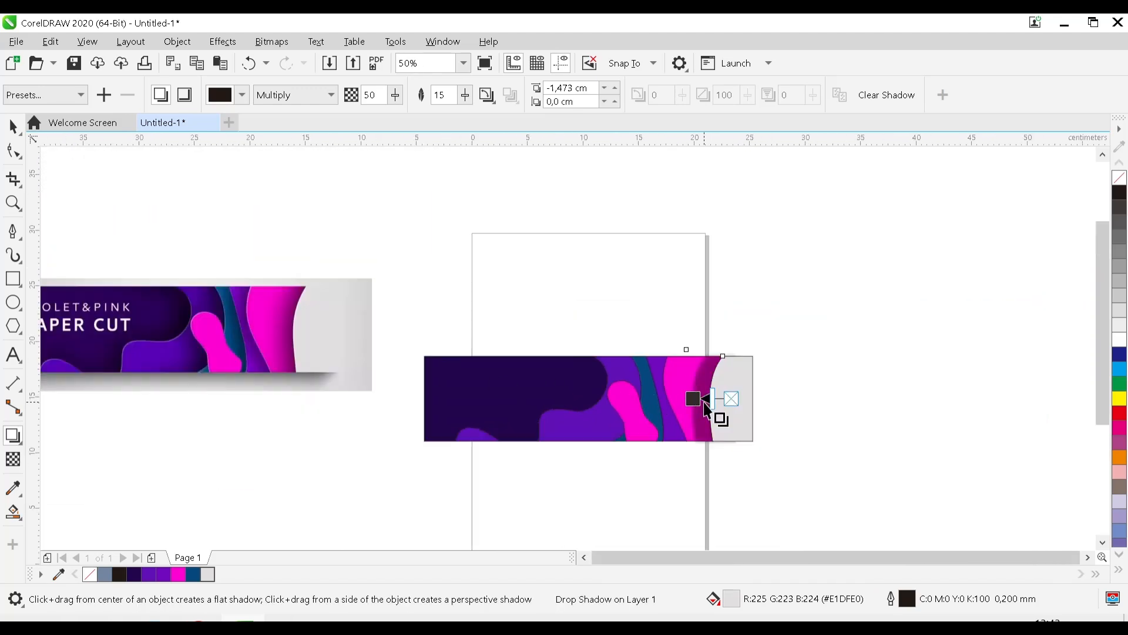
{"action": "scroll", "coordinate": [729, 416], "scroll_direction": "up", "scroll_amount": 2}
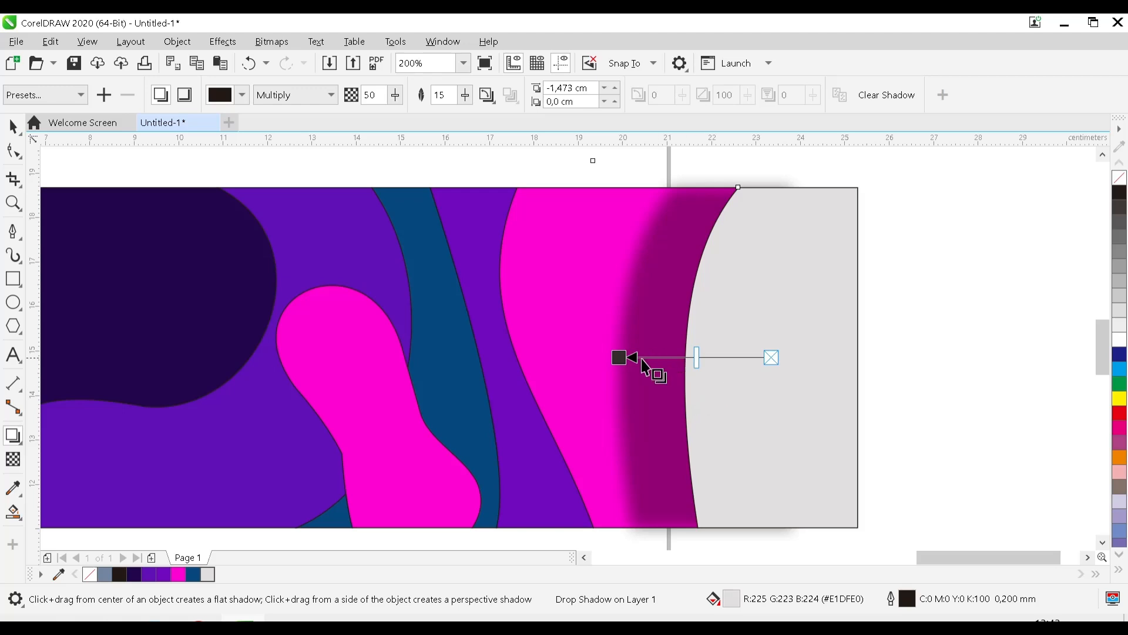
{"action": "left_click", "coordinate": [330, 95]}
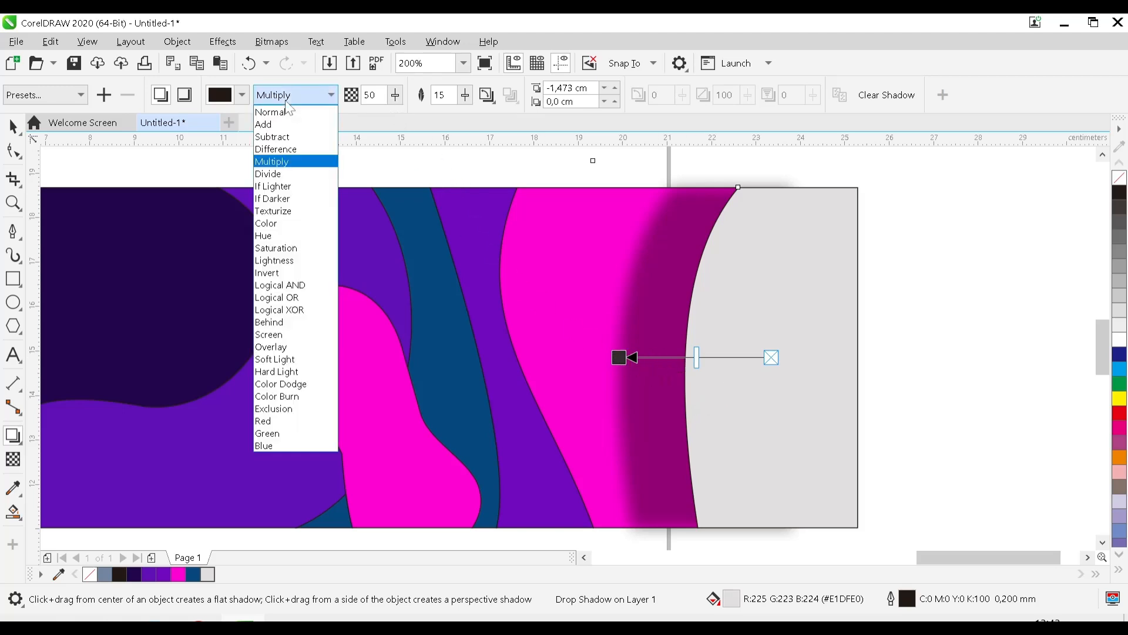
{"action": "left_click", "coordinate": [297, 112]}
{"action": "left_click", "coordinate": [488, 96]}
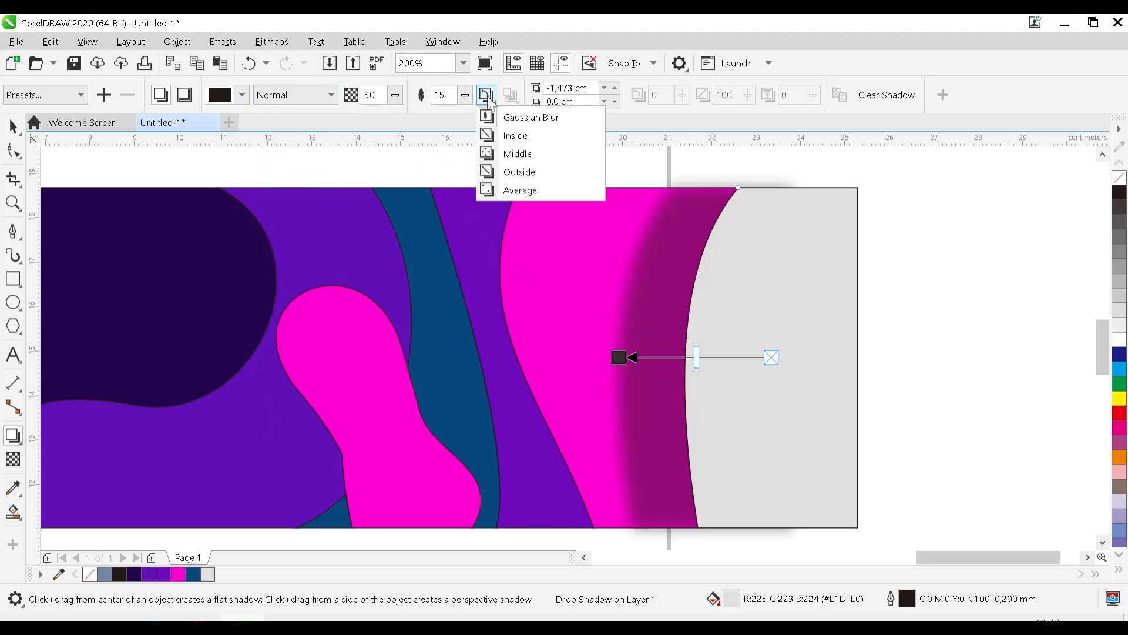
{"action": "left_click", "coordinate": [512, 171]}
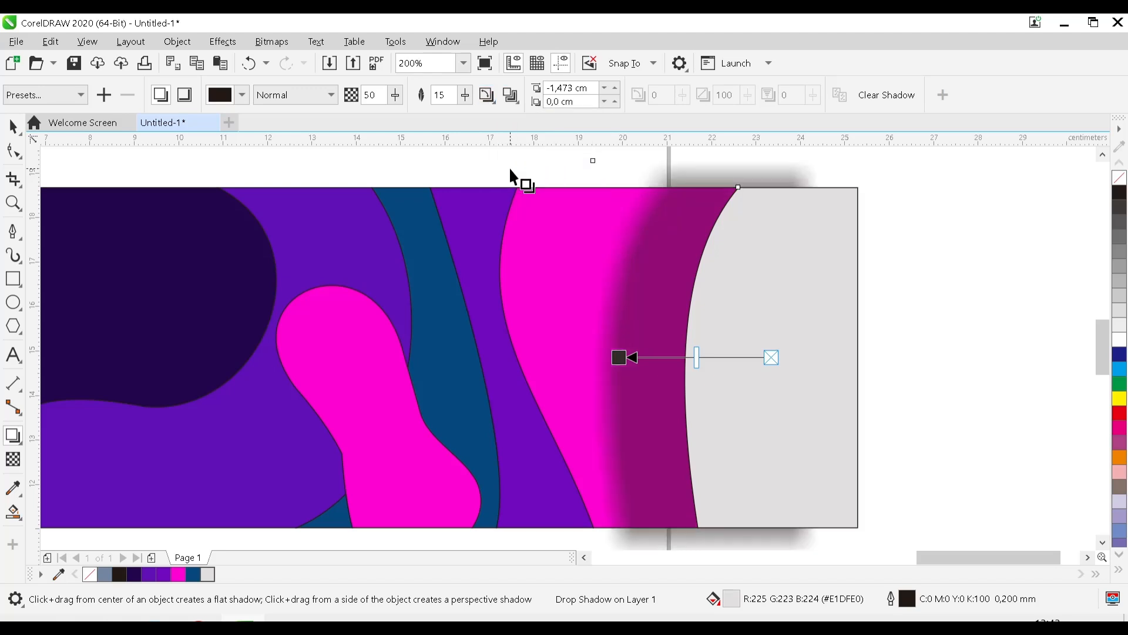
{"action": "key", "text": "ctrl+z"}
{"action": "key", "text": "ctrl+z"}
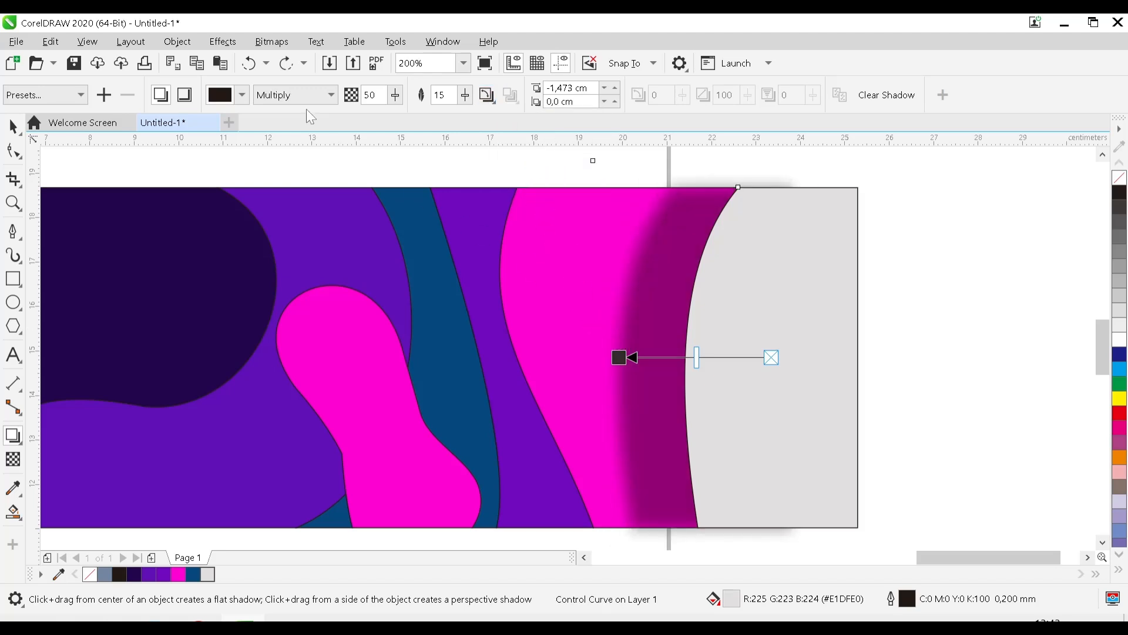
{"action": "left_click", "coordinate": [302, 91]}
{"action": "left_click", "coordinate": [302, 90]}
{"action": "scroll", "coordinate": [435, 234], "scroll_direction": "down", "scroll_amount": 4}
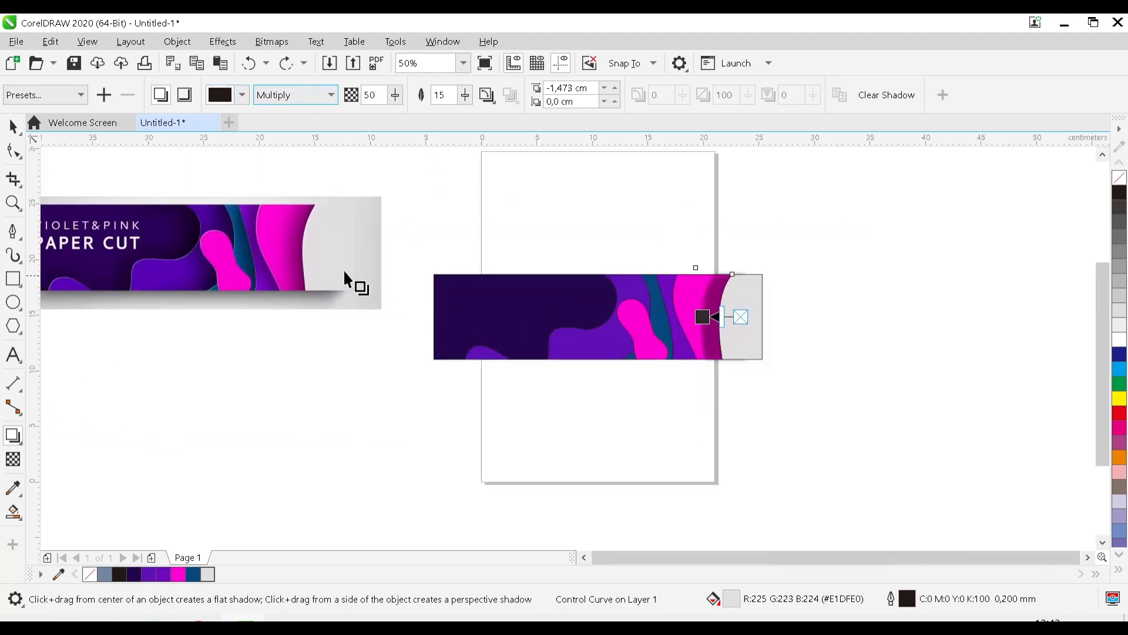
{"action": "scroll", "coordinate": [343, 269], "scroll_direction": "up", "scroll_amount": 2}
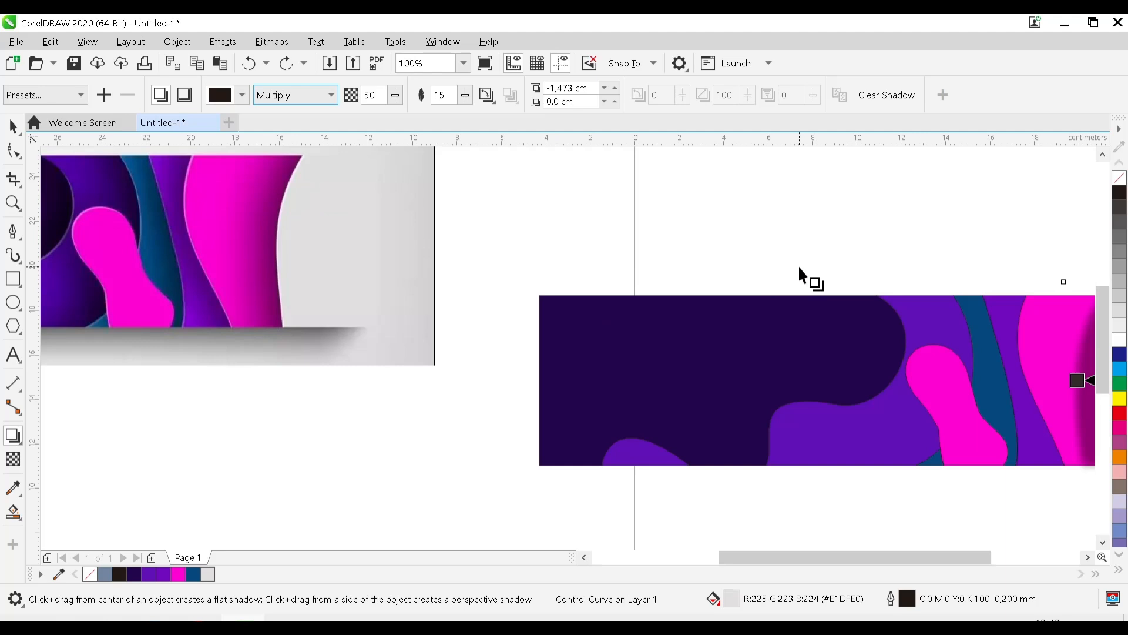
{"action": "scroll", "coordinate": [799, 267], "scroll_direction": "down", "scroll_amount": 1}
{"action": "left_click_drag", "start_coordinate": [983, 328], "coordinate": [753, 360]}
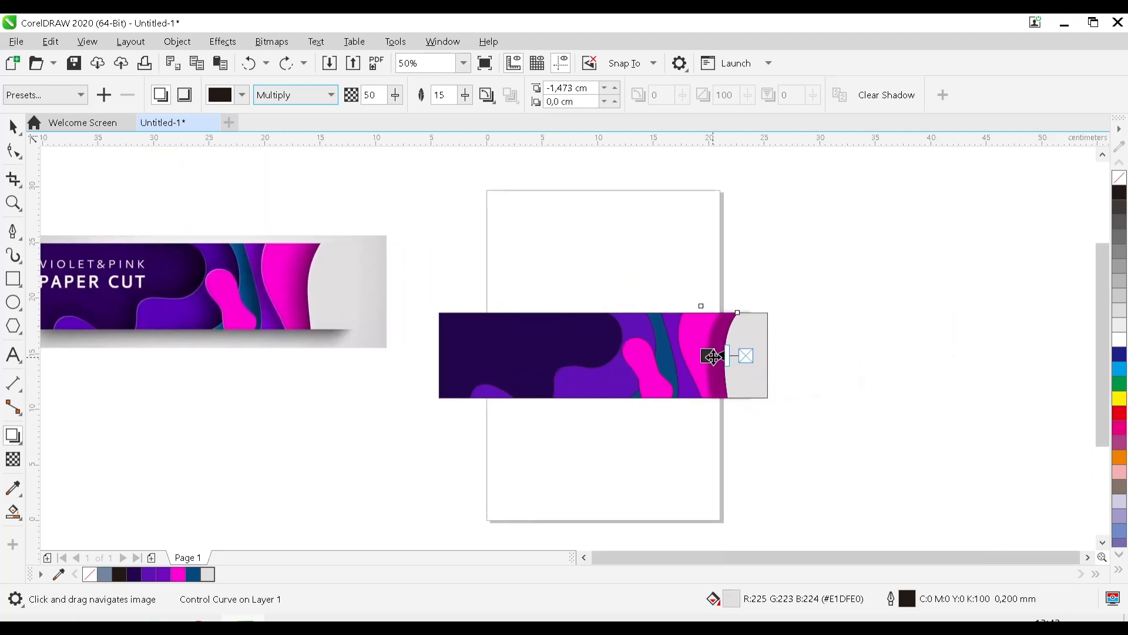
{"action": "key", "text": "F4"}
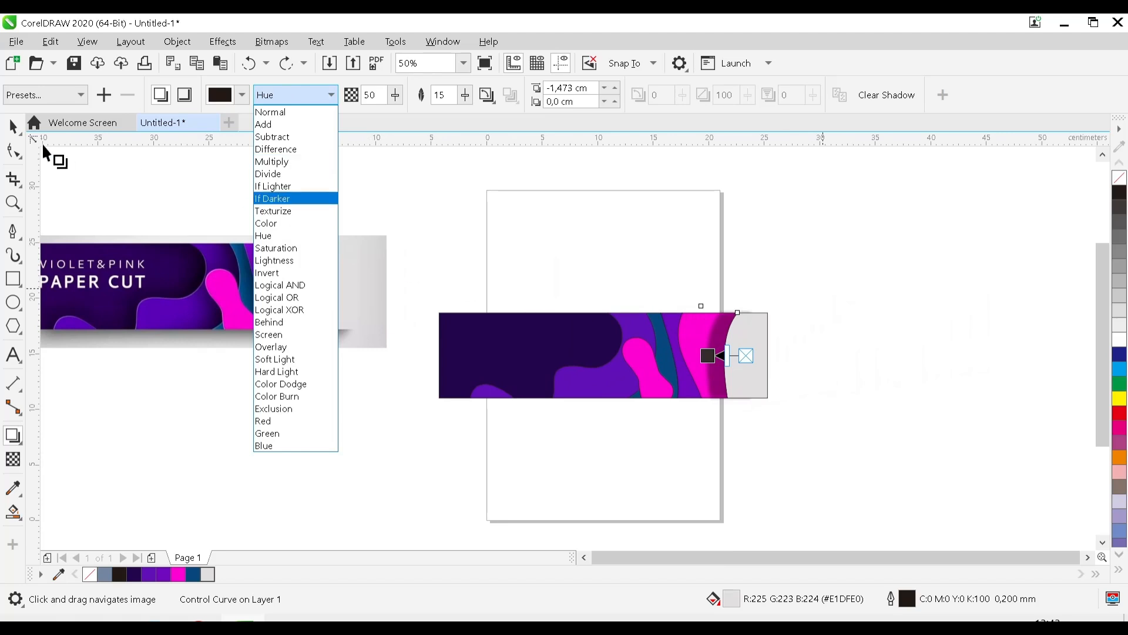
Undo the light grey shape's drop shadow completely and test moving the plain shape aside, undoing the move and deselecting.
{"action": "left_click", "coordinate": [18, 128]}
{"action": "key", "text": "ctrl+z"}
{"action": "key", "text": "ctrl+z"}
{"action": "key", "text": "ctrl+z"}
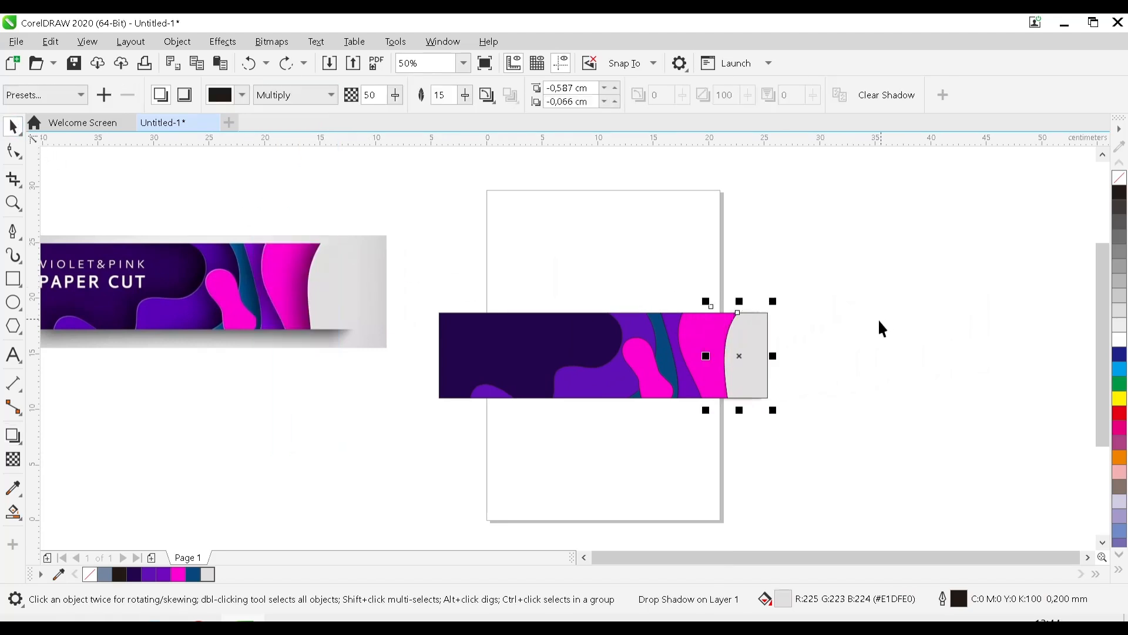
{"action": "key", "text": "ctrl+z"}
{"action": "key", "text": "ctrl+z"}
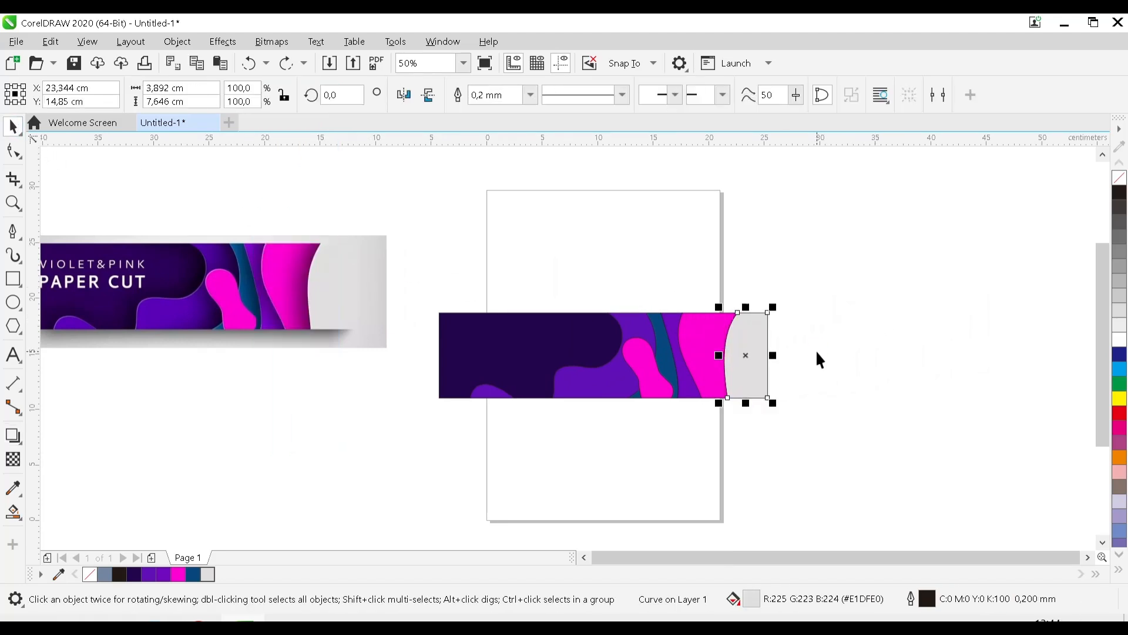
{"action": "key", "text": "ctrl+u"}
{"action": "left_click", "coordinate": [821, 359]}
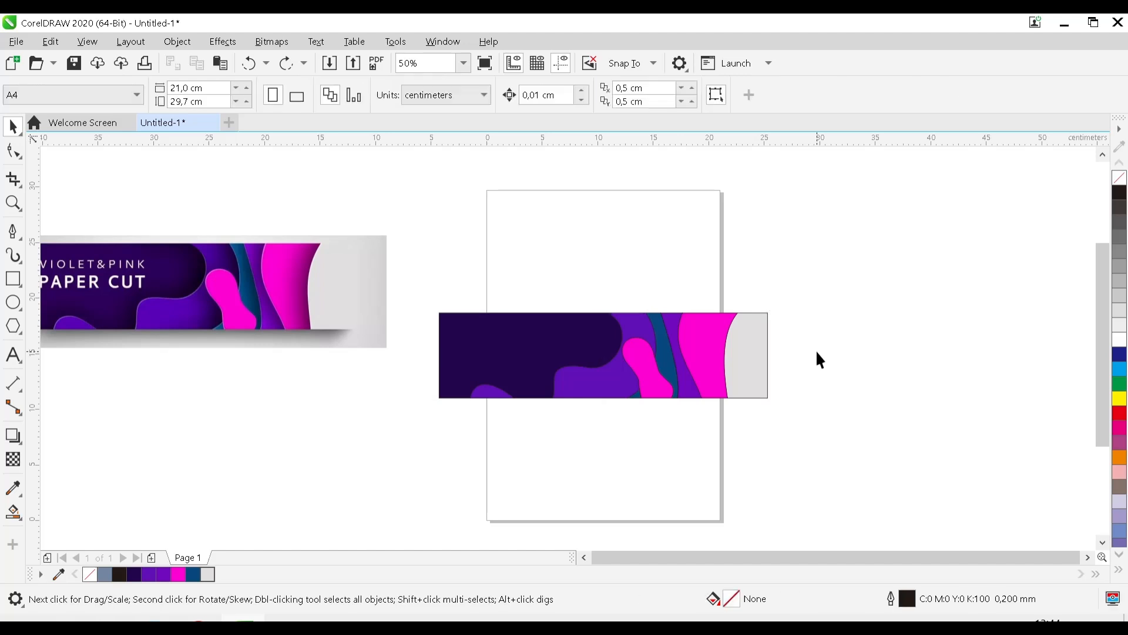
{"action": "left_click_drag", "start_coordinate": [746, 370], "coordinate": [837, 353]}
{"action": "key", "text": "ctrl+z"}
{"action": "left_click", "coordinate": [804, 372]}
Apply a horizontal white-and-pink fountain fill to the pink wave beside the light grey shape, and reverse its direction.
{"action": "scroll", "coordinate": [683, 395], "scroll_direction": "up", "scroll_amount": 2}
{"action": "left_click", "coordinate": [750, 348]}
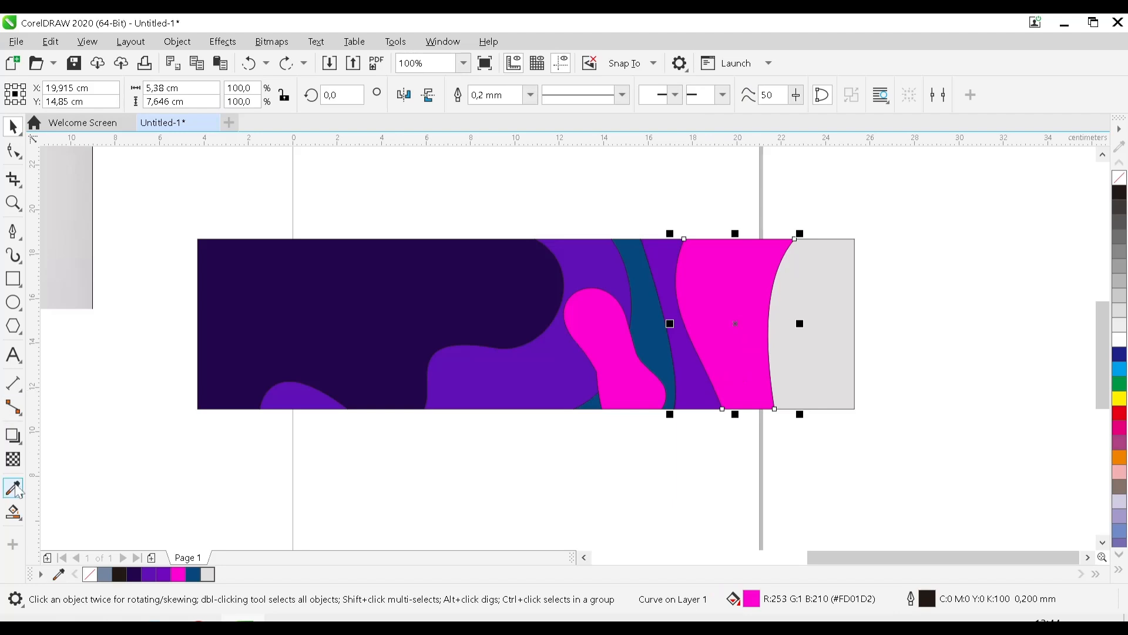
{"action": "left_click", "coordinate": [14, 514]}
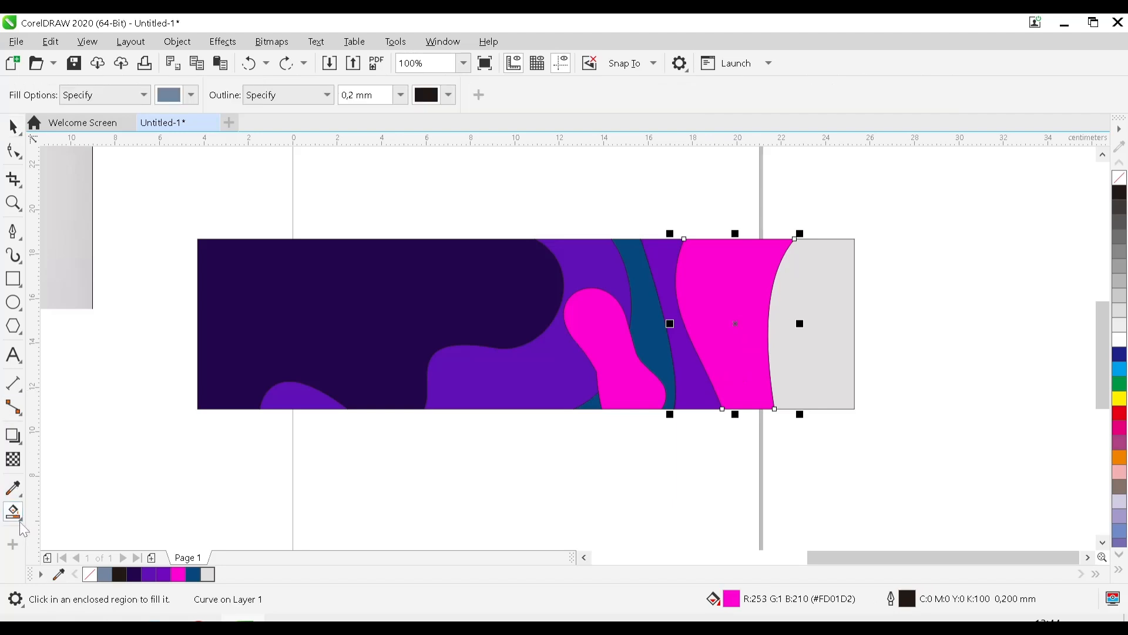
{"action": "left_click", "coordinate": [21, 519]}
{"action": "left_click", "coordinate": [65, 512]}
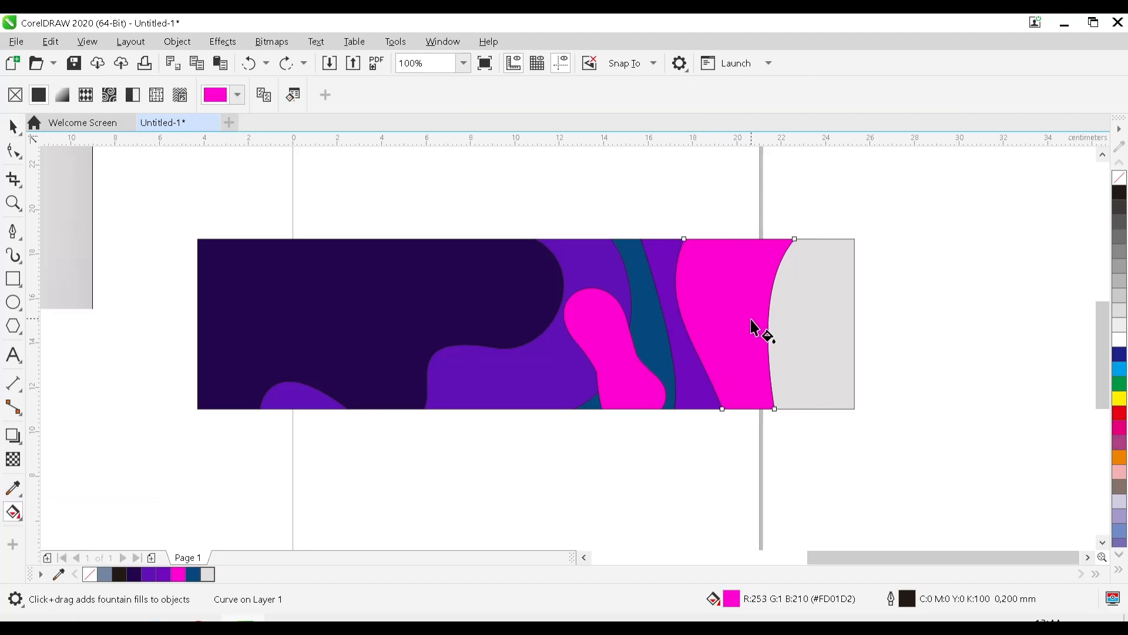
{"action": "left_click_drag", "start_coordinate": [754, 318], "coordinate": [724, 318]}
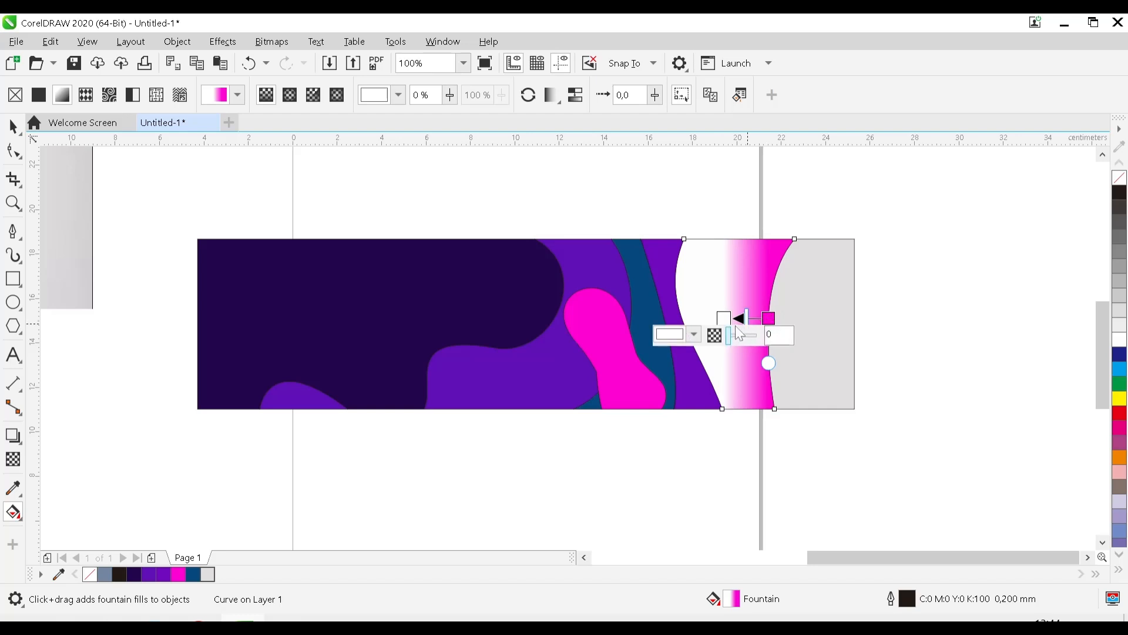
{"action": "left_click", "coordinate": [528, 95]}
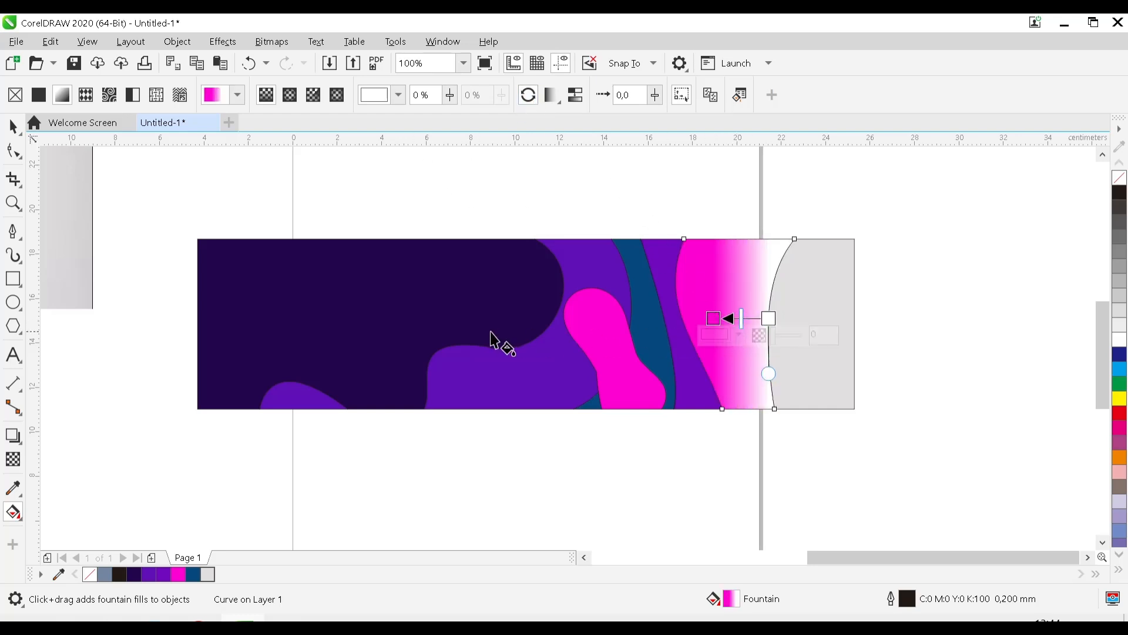
Change the fountain fill's white node to black and shift it into the light grey shape, comparing the shading with the reference banner.
{"action": "scroll", "coordinate": [496, 340], "scroll_direction": "down", "scroll_amount": 2}
{"action": "mouse_move", "coordinate": [604, 325]}
{"action": "scroll", "coordinate": [604, 325], "scroll_direction": "up", "scroll_amount": 2}
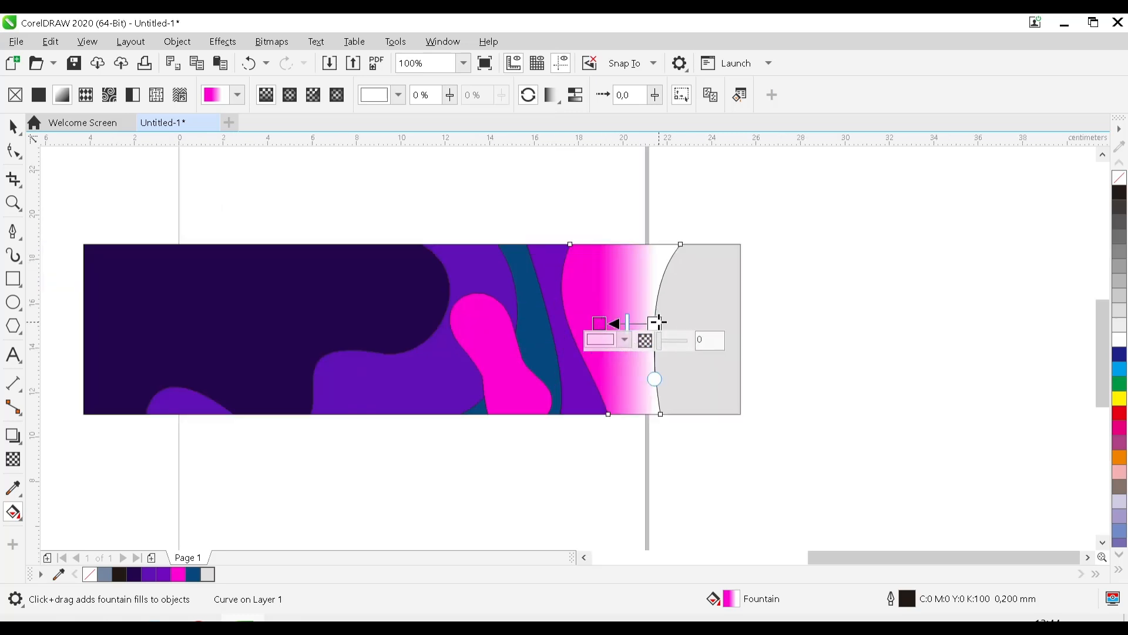
{"action": "left_click", "coordinate": [625, 340]}
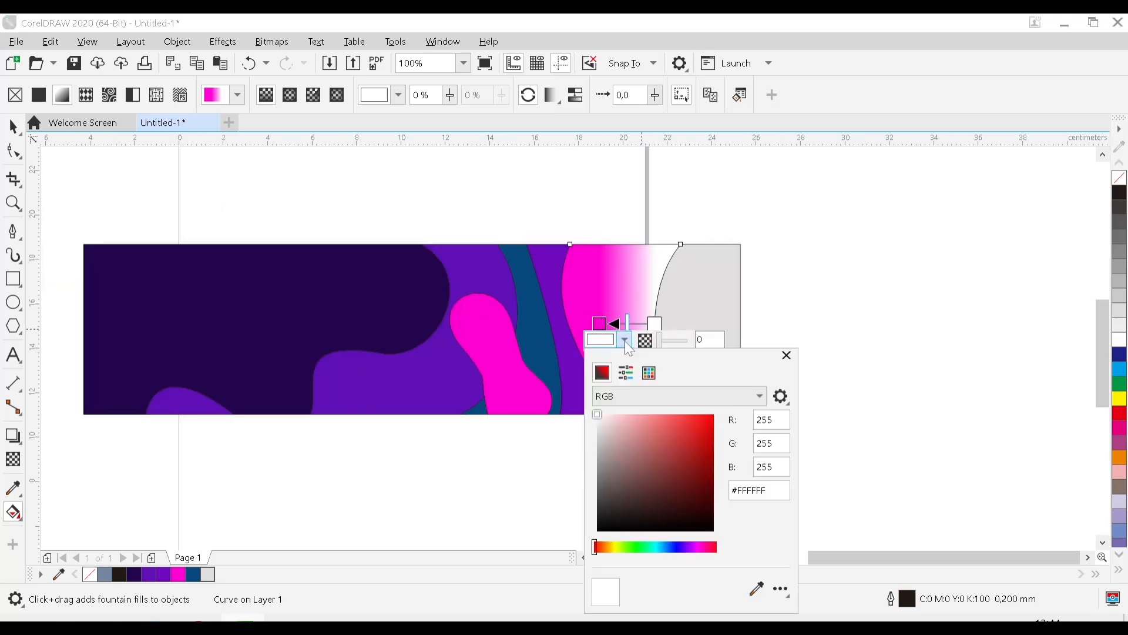
{"action": "left_click_drag", "start_coordinate": [718, 517], "coordinate": [861, 534]}
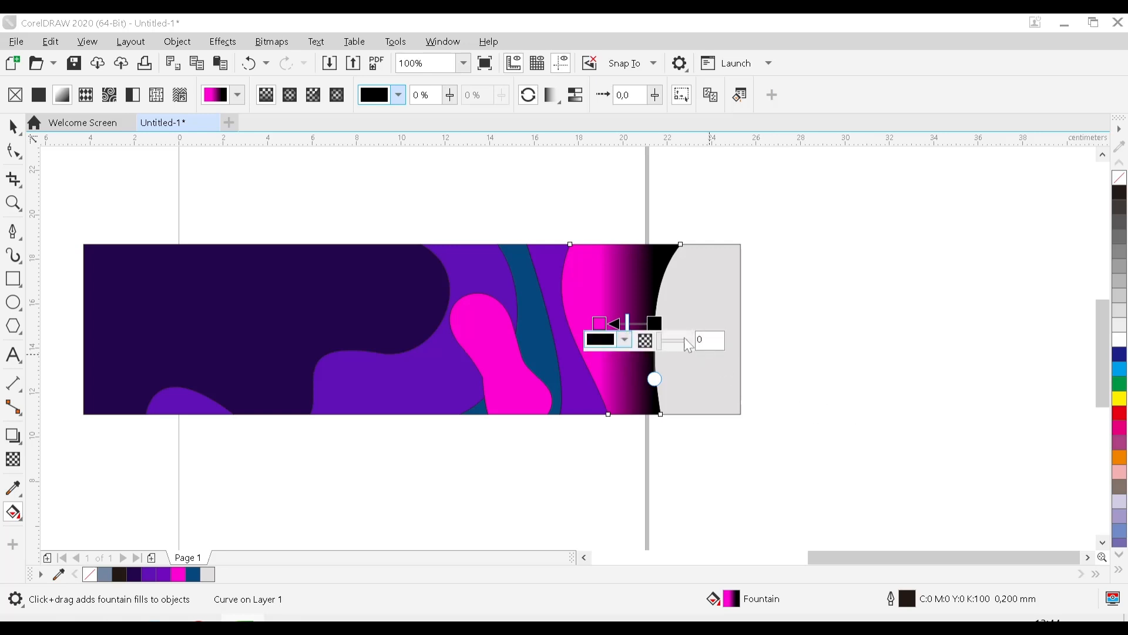
{"action": "left_click_drag", "start_coordinate": [654, 322], "coordinate": [705, 322]}
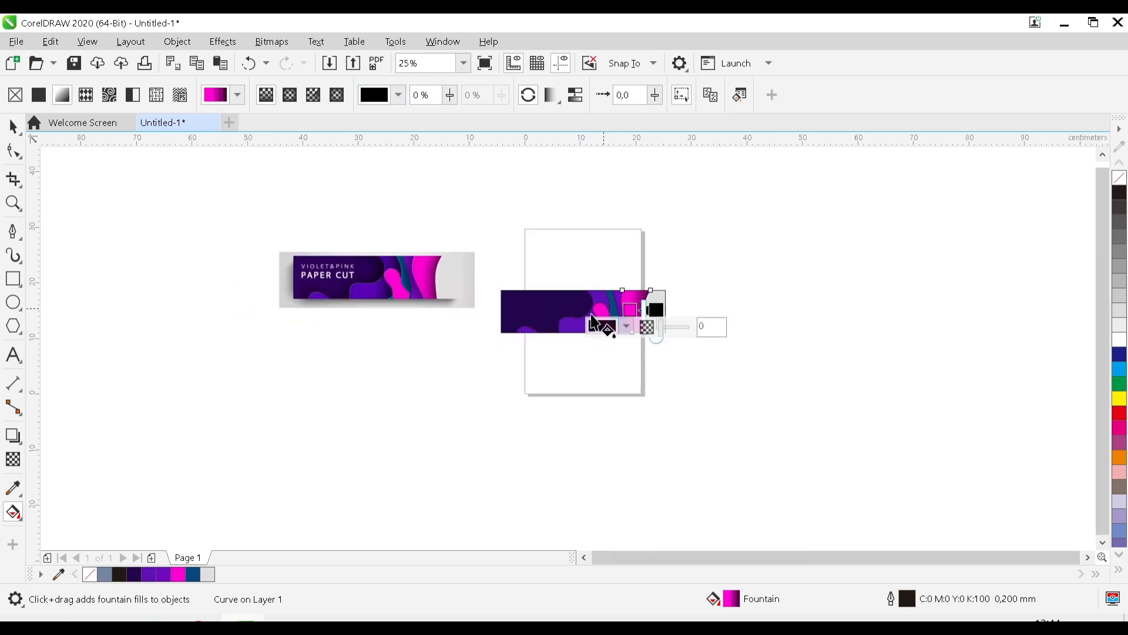
{"action": "scroll", "coordinate": [640, 306], "scroll_direction": "down", "scroll_amount": 4}
{"action": "scroll", "coordinate": [515, 335], "scroll_direction": "up", "scroll_amount": 2}
{"action": "left_click_drag", "start_coordinate": [631, 348], "coordinate": [585, 403]}
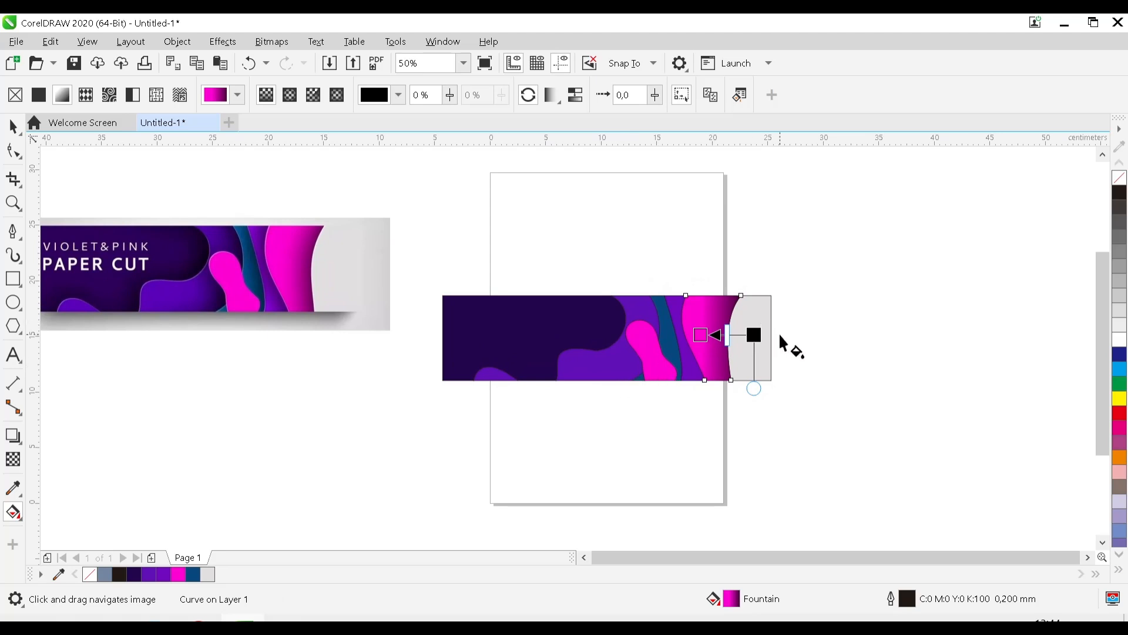
{"action": "scroll", "coordinate": [757, 332], "scroll_direction": "up", "scroll_amount": 2}
{"action": "scroll", "coordinate": [730, 300], "scroll_direction": "down", "scroll_amount": 2}
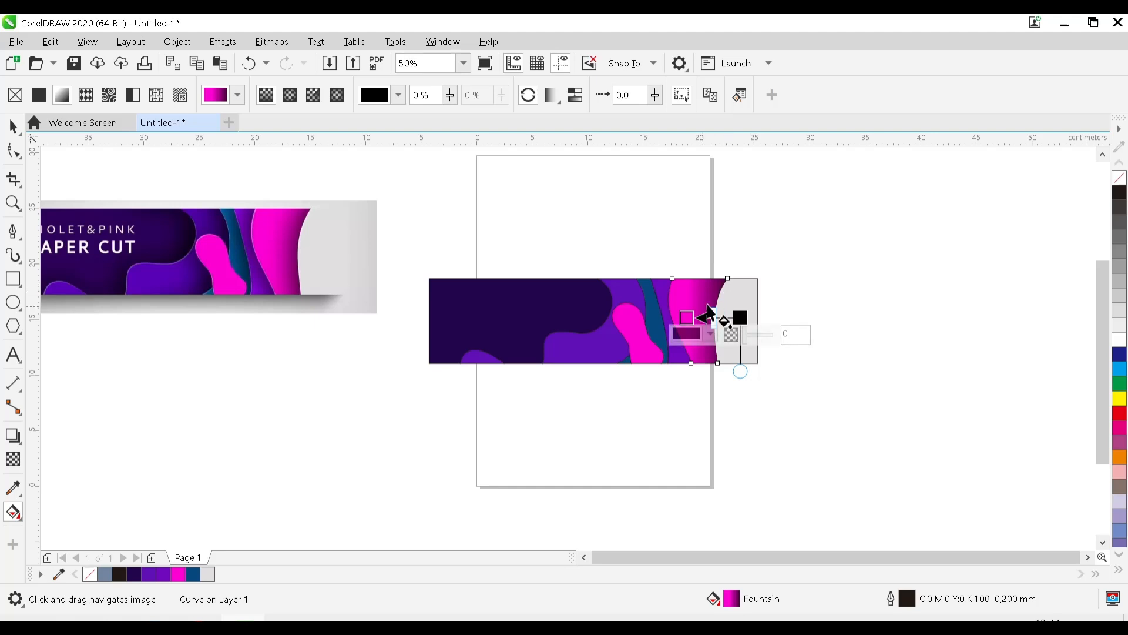
Undo the pink wave's fountain fill edits back to the solid #FD01D2 fill and deselect everything.
{"action": "key", "text": "ctrl+z"}
{"action": "key", "text": "ctrl+z"}
{"action": "key", "text": "ctrl+z"}
{"action": "key", "text": "ctrl+z"}
{"action": "key", "text": "ctrl+z"}
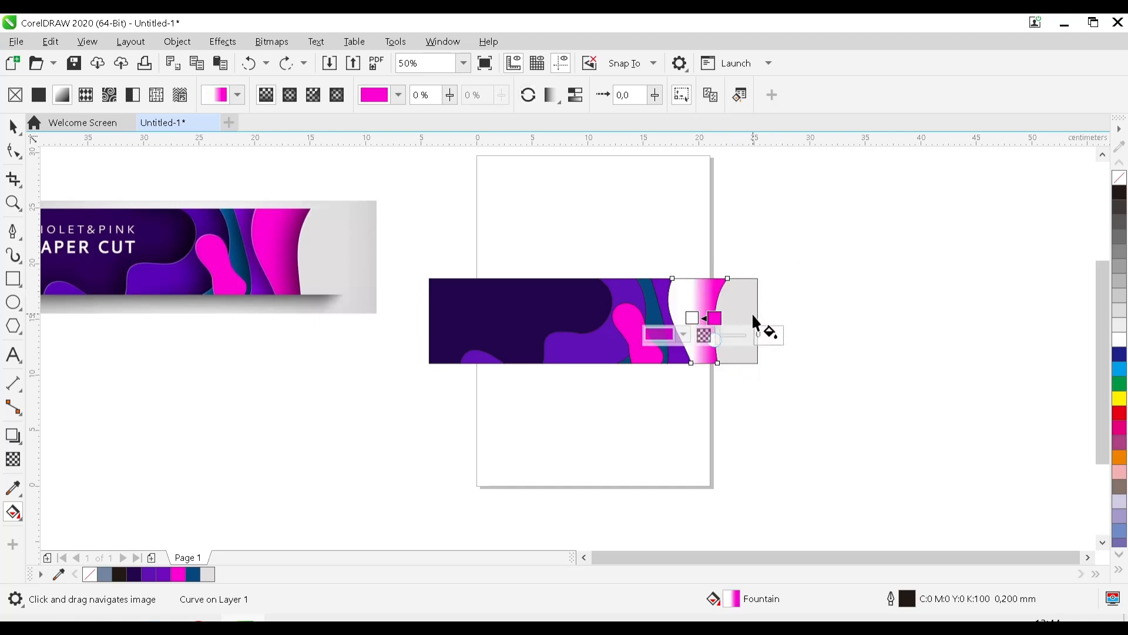
{"action": "key", "text": "ctrl+z"}
{"action": "key", "text": "ctrl+z"}
{"action": "key", "text": "ctrl+shift+z"}
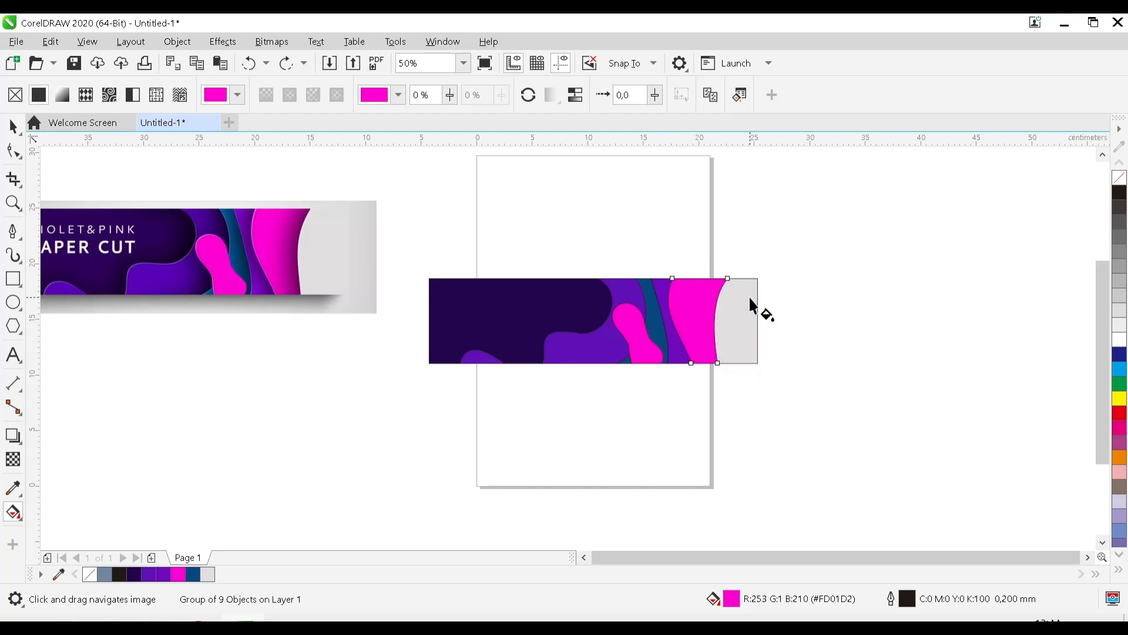
{"action": "left_click", "coordinate": [12, 126]}
{"action": "left_click", "coordinate": [818, 320]}
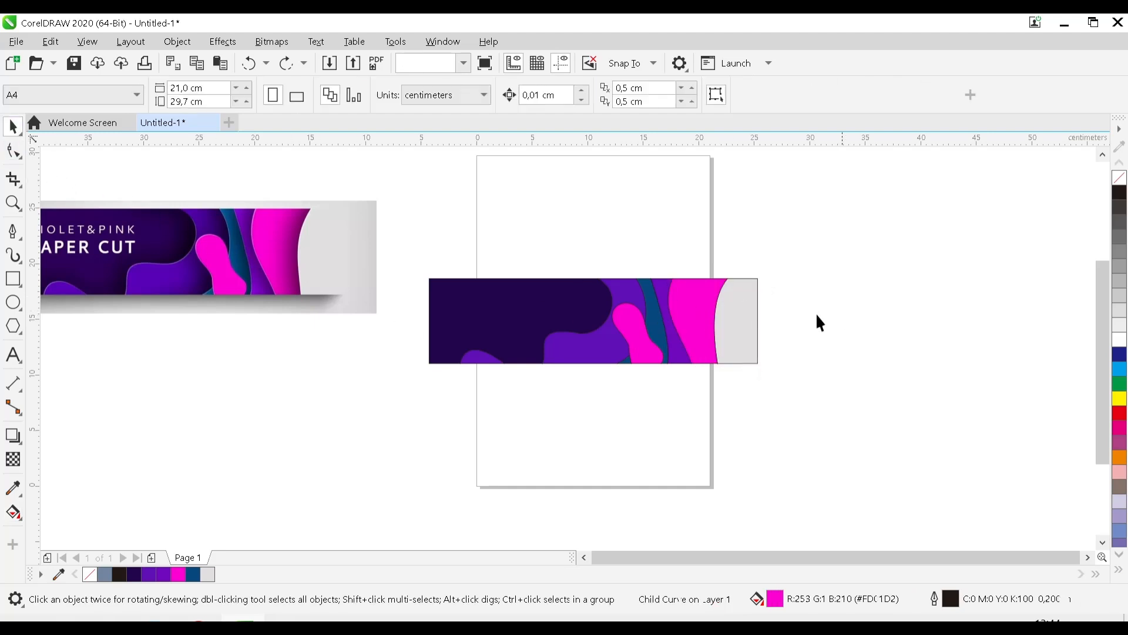
Ungroup the banner's shapes and test moving the light grey shape aside, undoing the move.
{"action": "scroll", "coordinate": [788, 324], "scroll_direction": "up", "scroll_amount": 1}
{"action": "scroll", "coordinate": [786, 322], "scroll_direction": "up", "scroll_amount": 1}
{"action": "scroll", "coordinate": [646, 353], "scroll_direction": "down", "scroll_amount": 1}
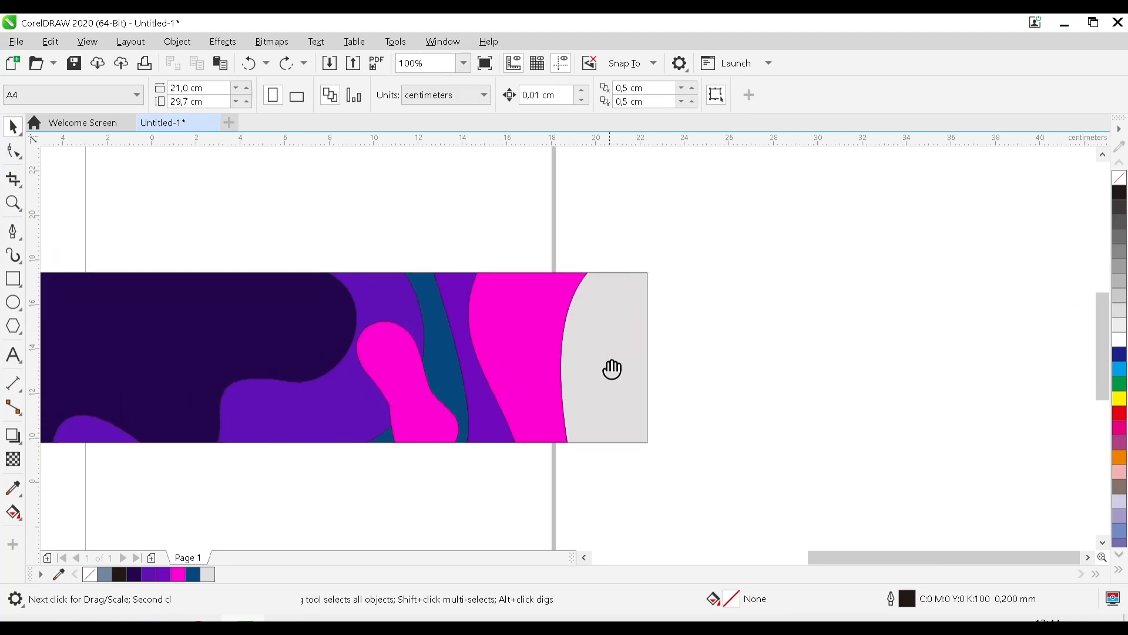
{"action": "left_click", "coordinate": [613, 358]}
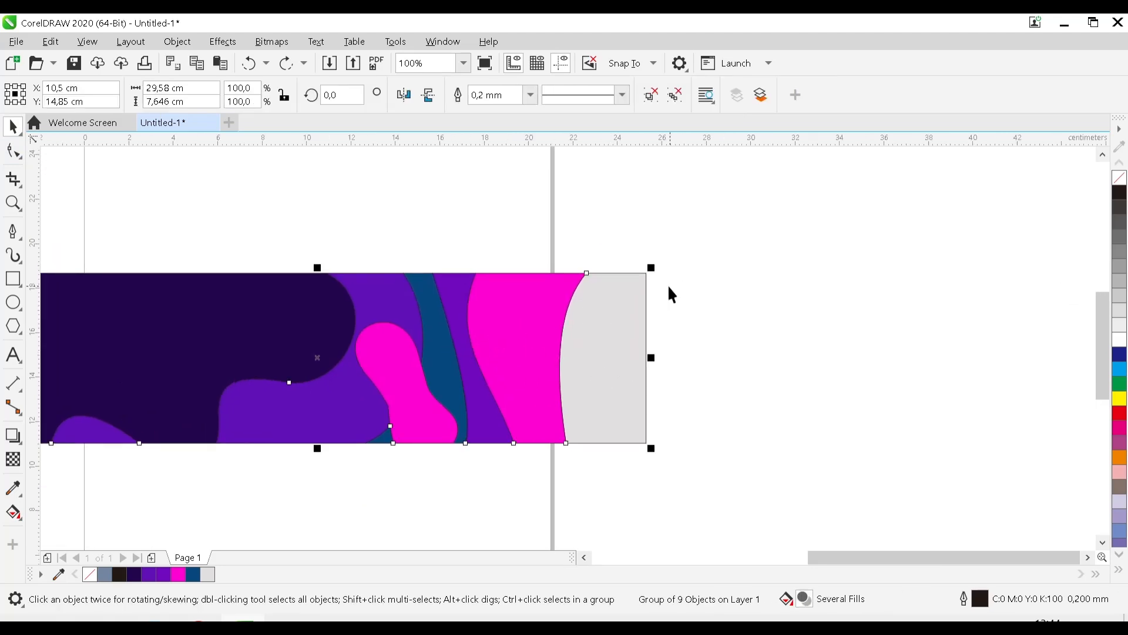
{"action": "key", "text": "ctrl+u"}
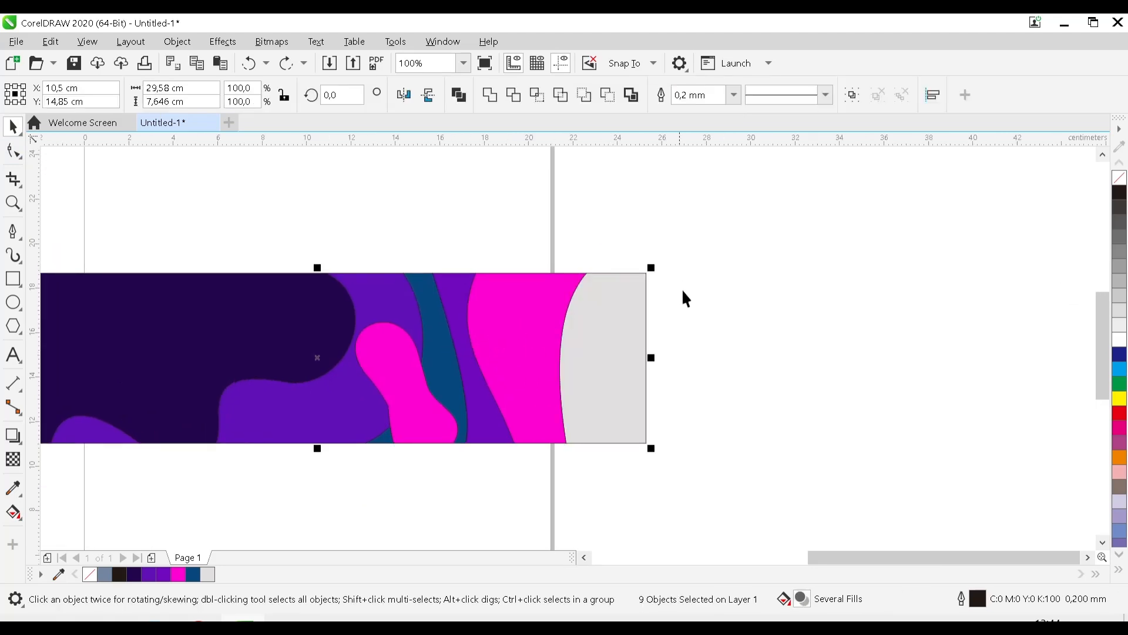
{"action": "left_click", "coordinate": [682, 288]}
{"action": "left_click_drag", "start_coordinate": [614, 338], "coordinate": [746, 330]}
{"action": "key", "text": "ctrl+z"}
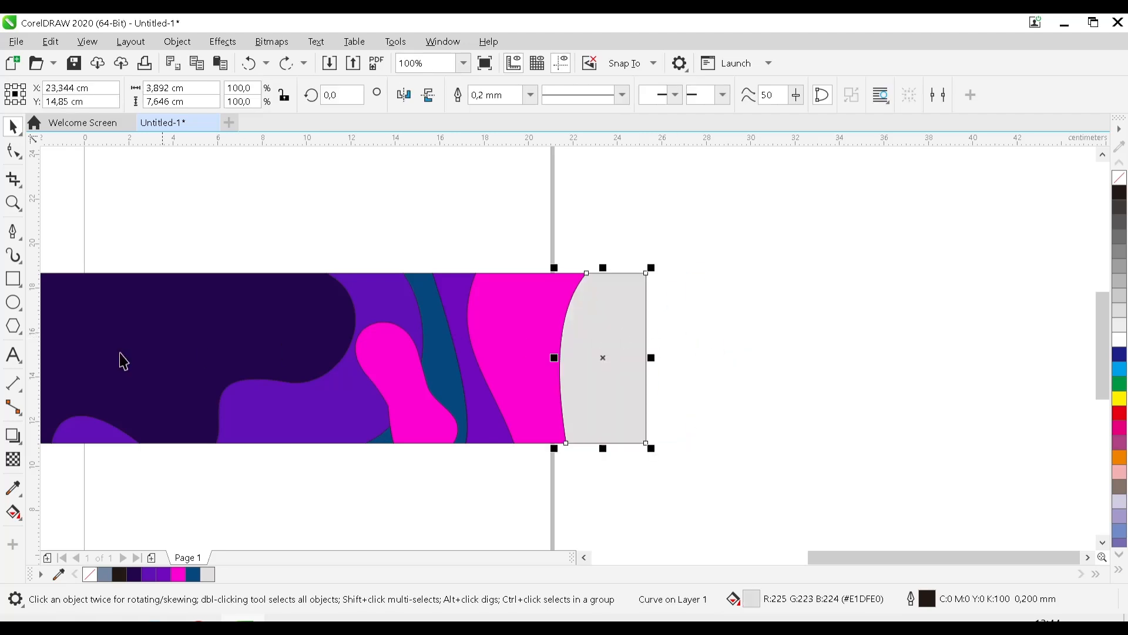
Cast a drop shadow from the light grey shape straight left, offset about -1.076 cm horizontally and 0 vertically, with feathering 52.
{"action": "left_click", "coordinate": [14, 439]}
{"action": "left_click_drag", "start_coordinate": [603, 358], "coordinate": [536, 358]}
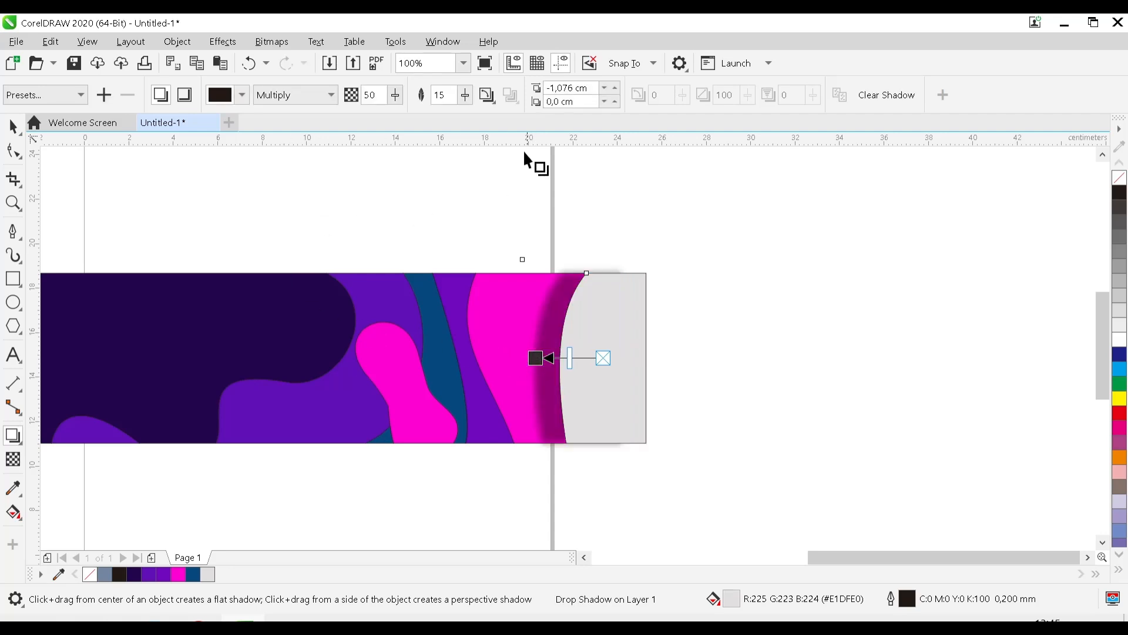
{"action": "left_click_drag", "start_coordinate": [467, 104], "coordinate": [489, 135]}
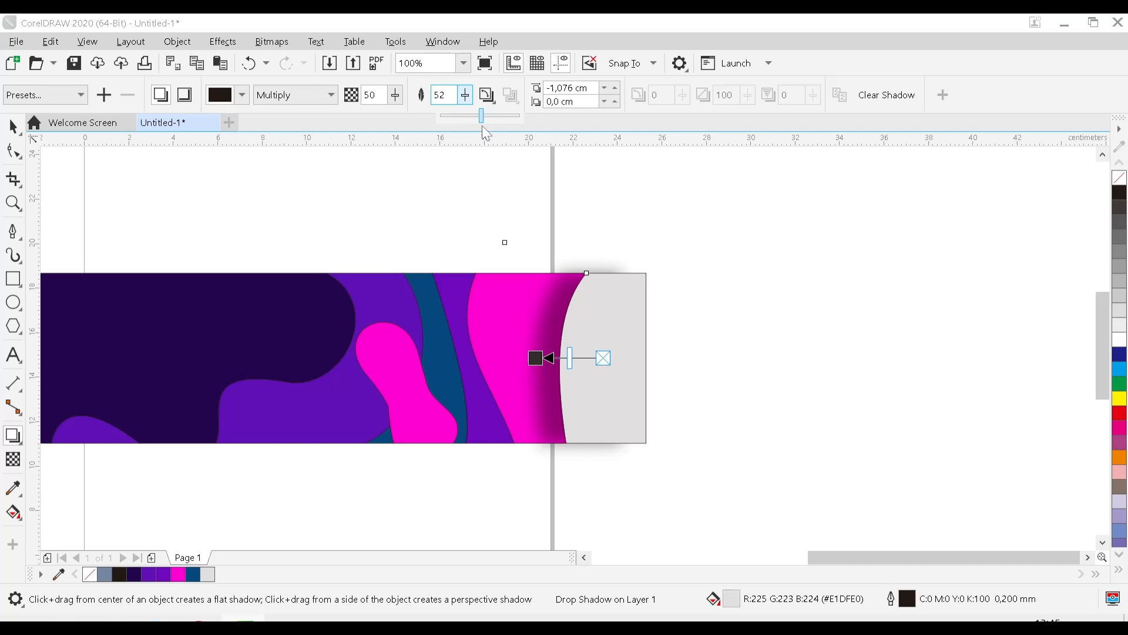
Set the light grey shape's shadow feathering to 50 and extend its horizontal offset to about -1.473 cm.
{"action": "left_click_drag", "start_coordinate": [481, 125], "coordinate": [480, 126]}
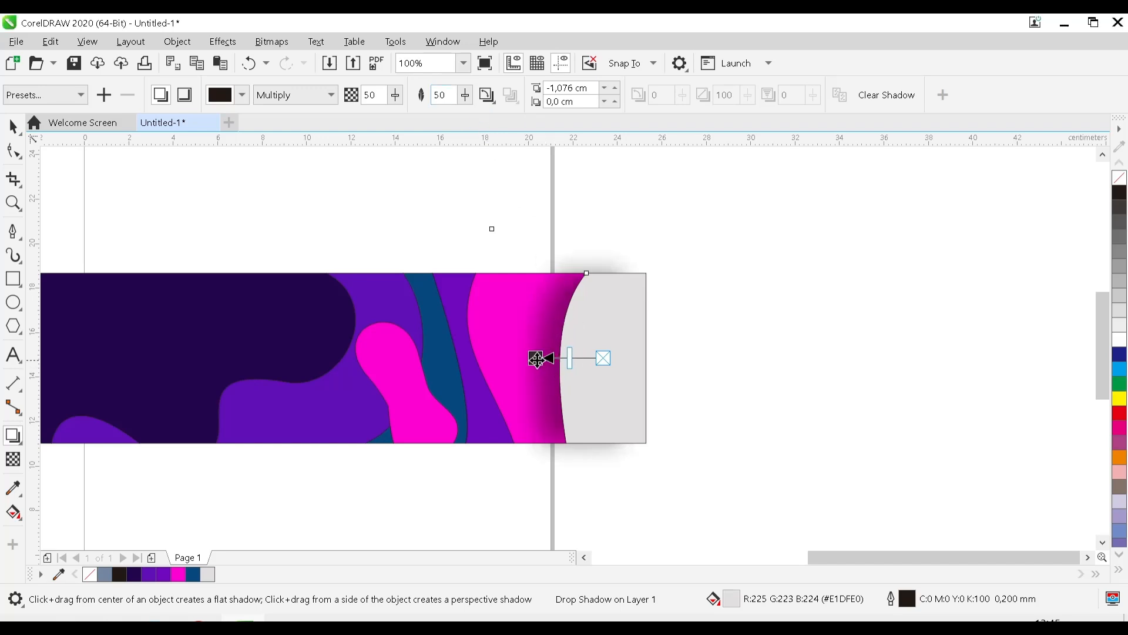
{"action": "left_click_drag", "start_coordinate": [538, 359], "coordinate": [531, 359]}
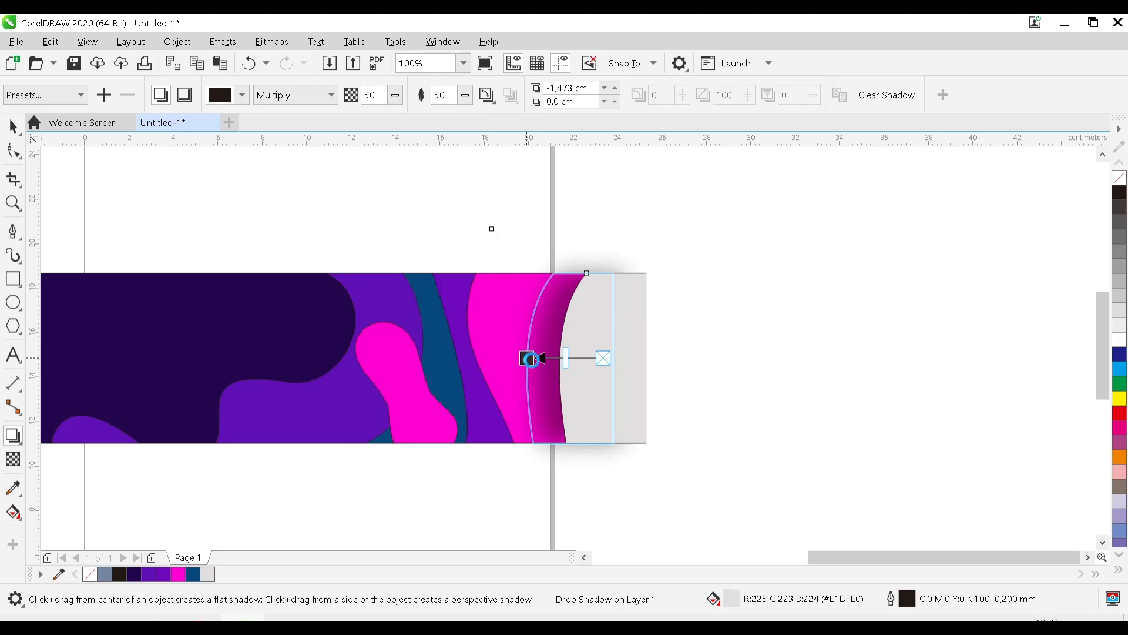
{"action": "scroll", "coordinate": [532, 359], "scroll_direction": "down", "scroll_amount": 2}
{"action": "left_click_drag", "start_coordinate": [355, 382], "coordinate": [518, 388]}
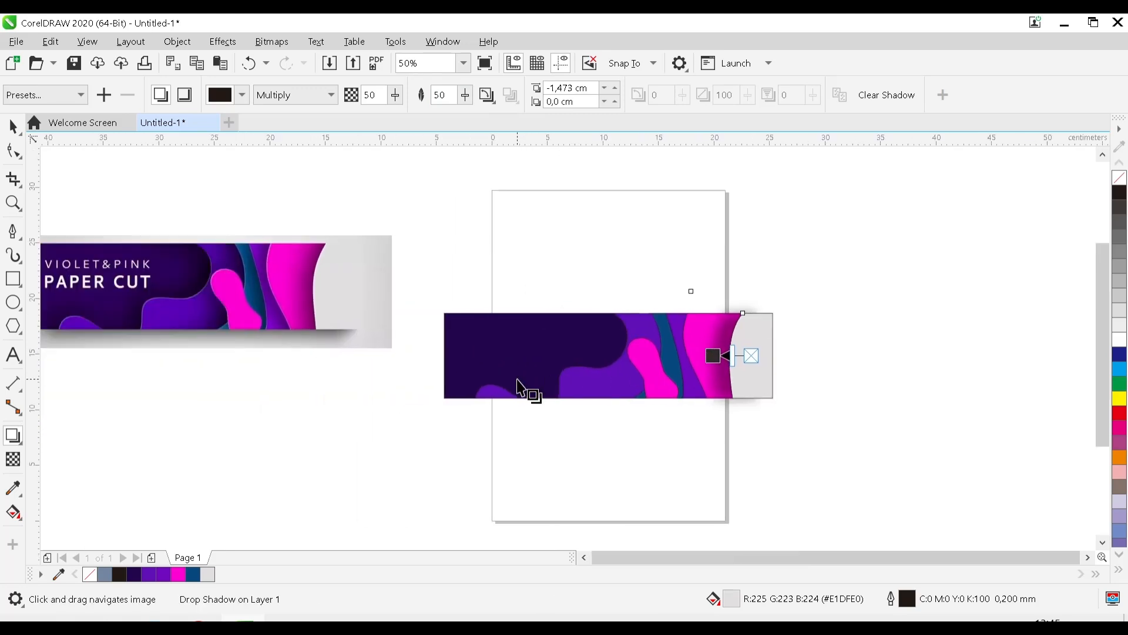
{"action": "left_click", "coordinate": [637, 280]}
Cast a drop shadow from the pink wave toward the teal strip, offset about -0.812 cm horizontally and 0 vertically.
{"action": "scroll", "coordinate": [684, 371], "scroll_direction": "up", "scroll_amount": 2}
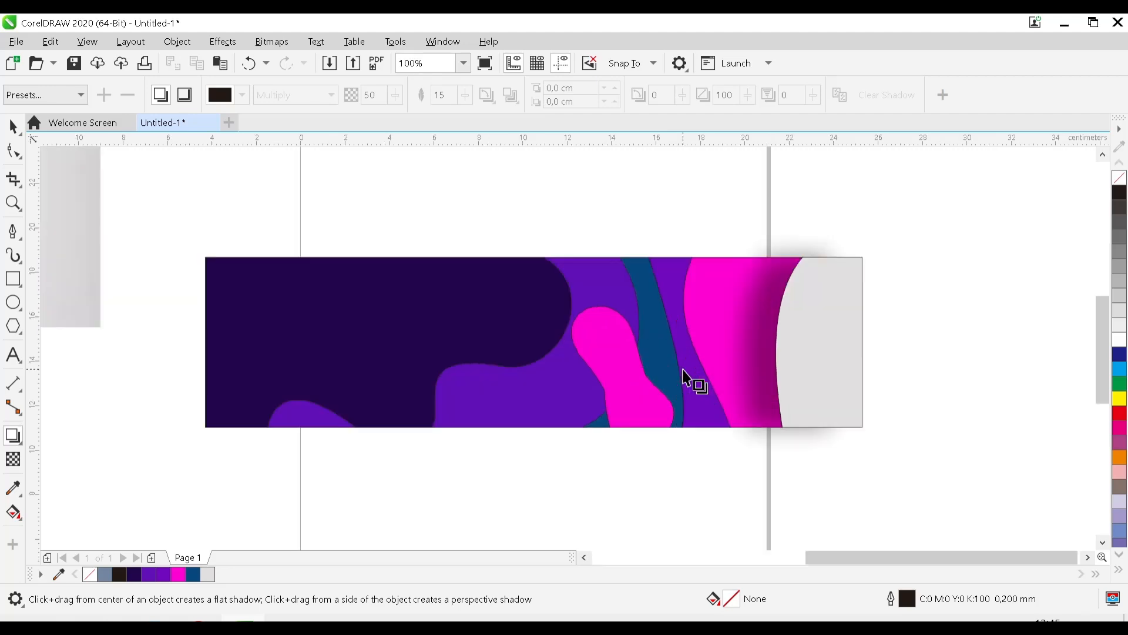
{"action": "left_click", "coordinate": [696, 334]}
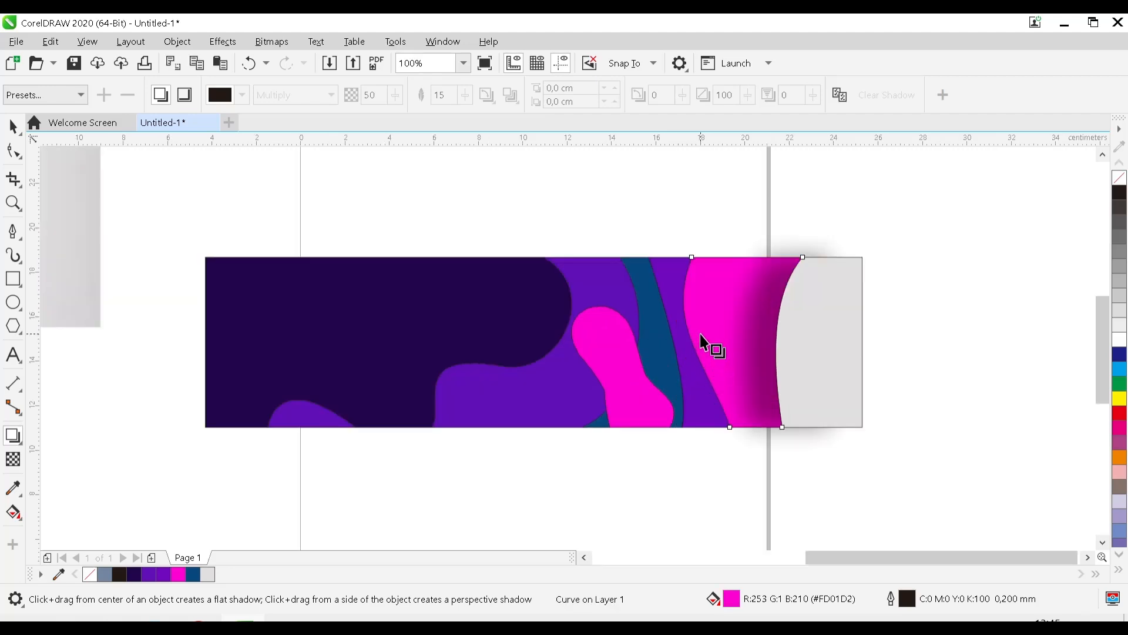
{"action": "scroll", "coordinate": [699, 336], "scroll_direction": "down", "scroll_amount": 2}
{"action": "scroll", "coordinate": [698, 340], "scroll_direction": "up", "scroll_amount": 2}
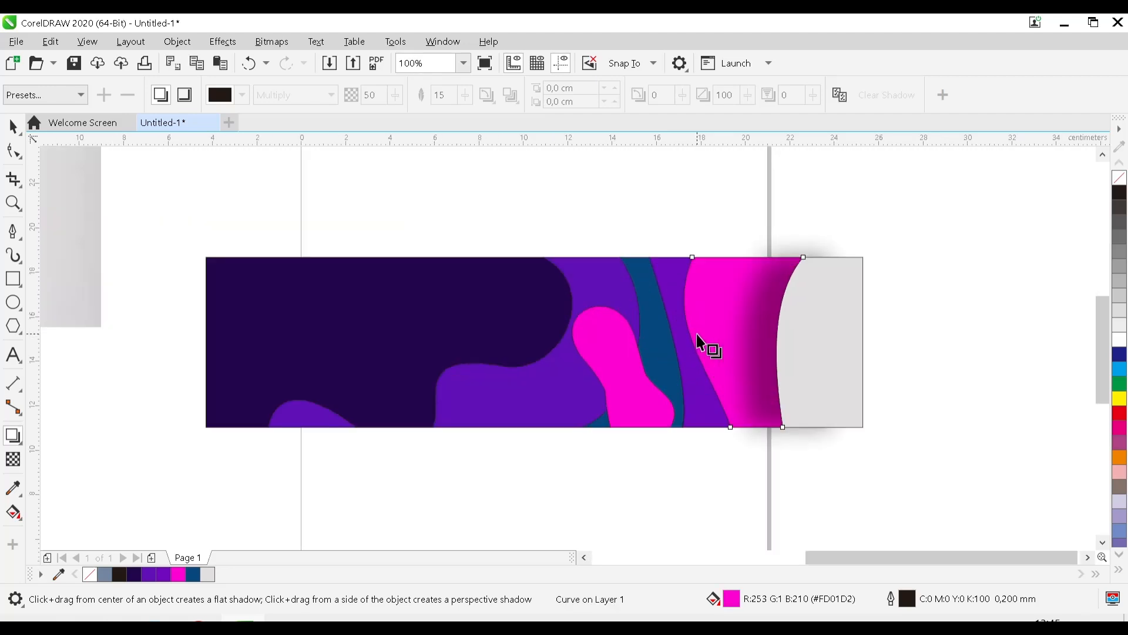
{"action": "left_click_drag", "start_coordinate": [700, 340], "coordinate": [665, 342]}
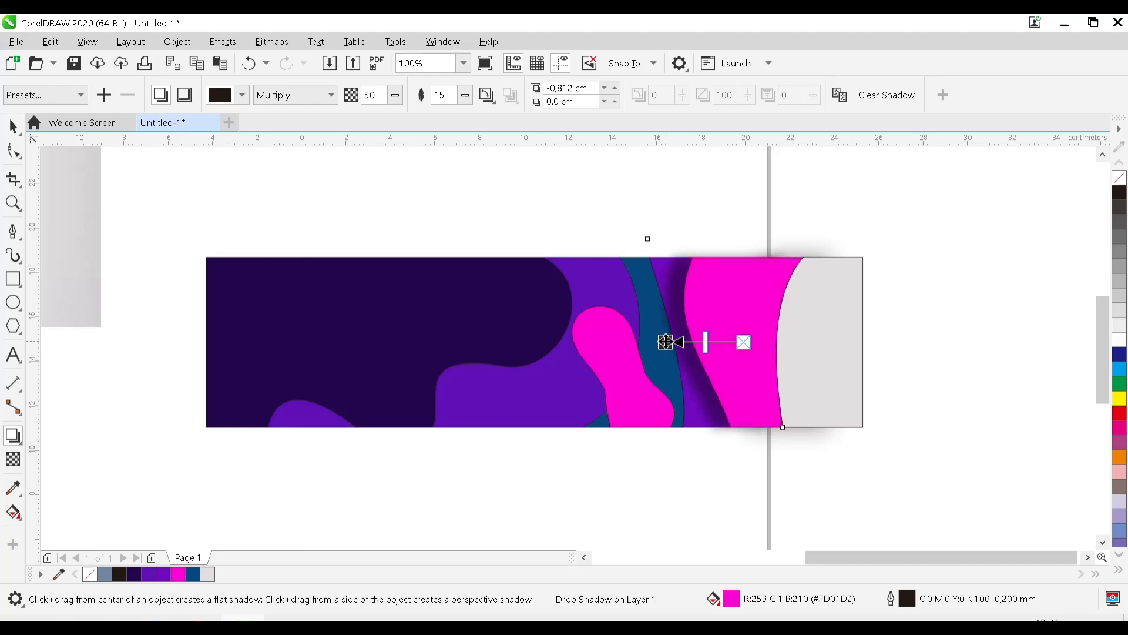
{"action": "key", "text": "ctrl+z"}
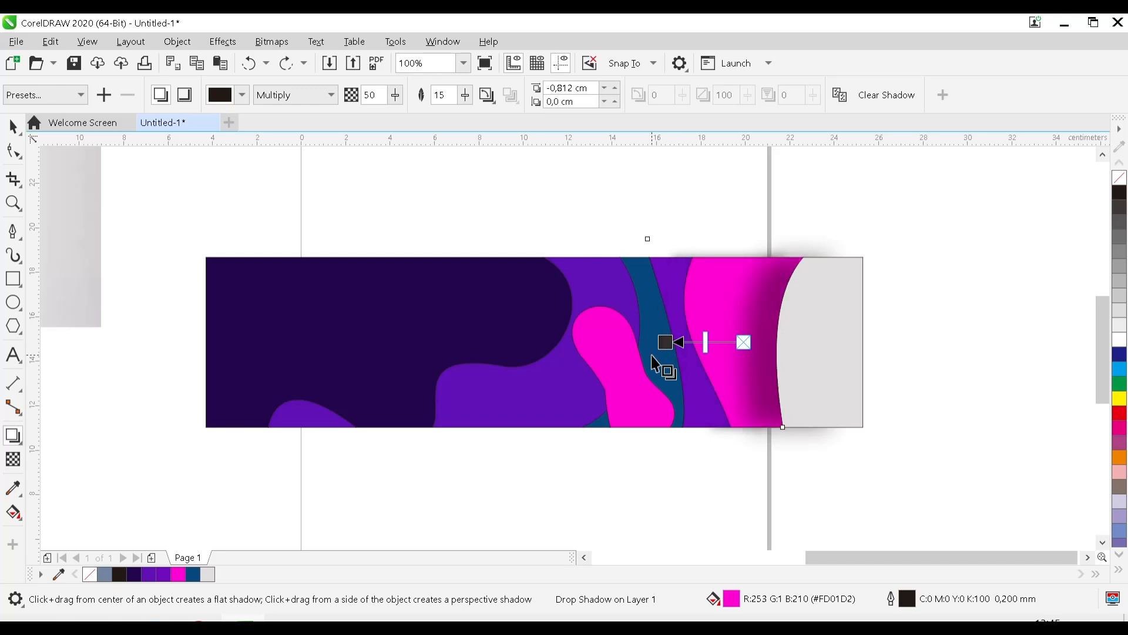
{"action": "key", "text": "ctrl+shift+z"}
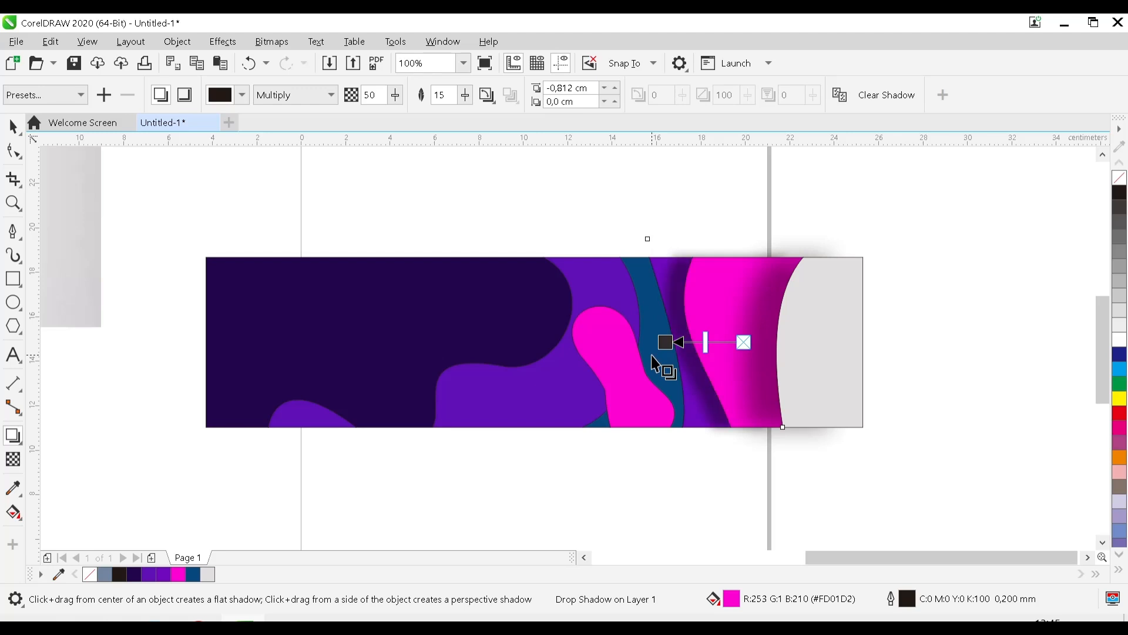
Compare the pink wave's shadow with the reference banner and set its feathering to 50.
{"action": "scroll", "coordinate": [594, 415], "scroll_direction": "down", "scroll_amount": 2}
{"action": "scroll", "coordinate": [233, 306], "scroll_direction": "up", "scroll_amount": 2}
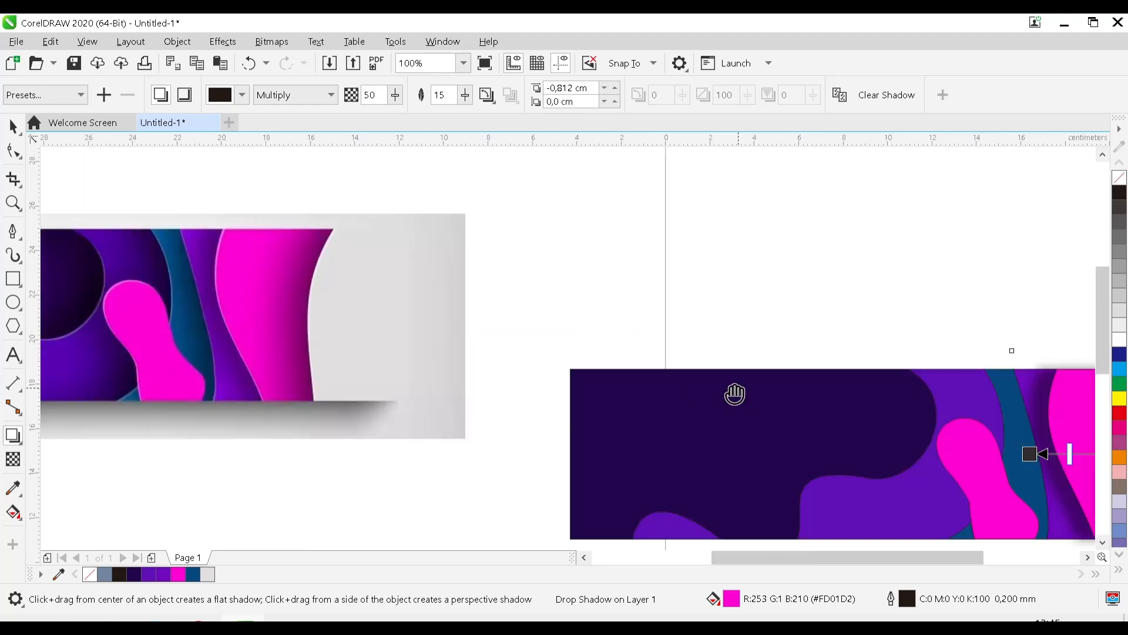
{"action": "left_click_drag", "start_coordinate": [734, 393], "coordinate": [331, 359]}
{"action": "left_click_drag", "start_coordinate": [607, 329], "coordinate": [576, 263]}
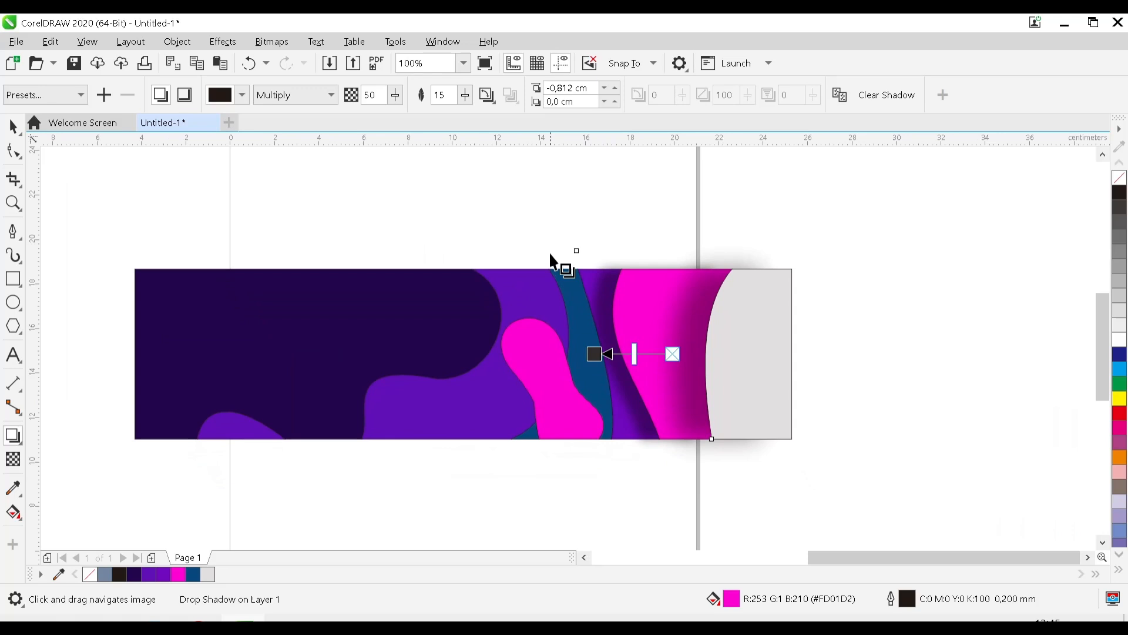
{"action": "left_click", "coordinate": [464, 95]}
{"action": "left_click_drag", "start_coordinate": [468, 116], "coordinate": [501, 158]}
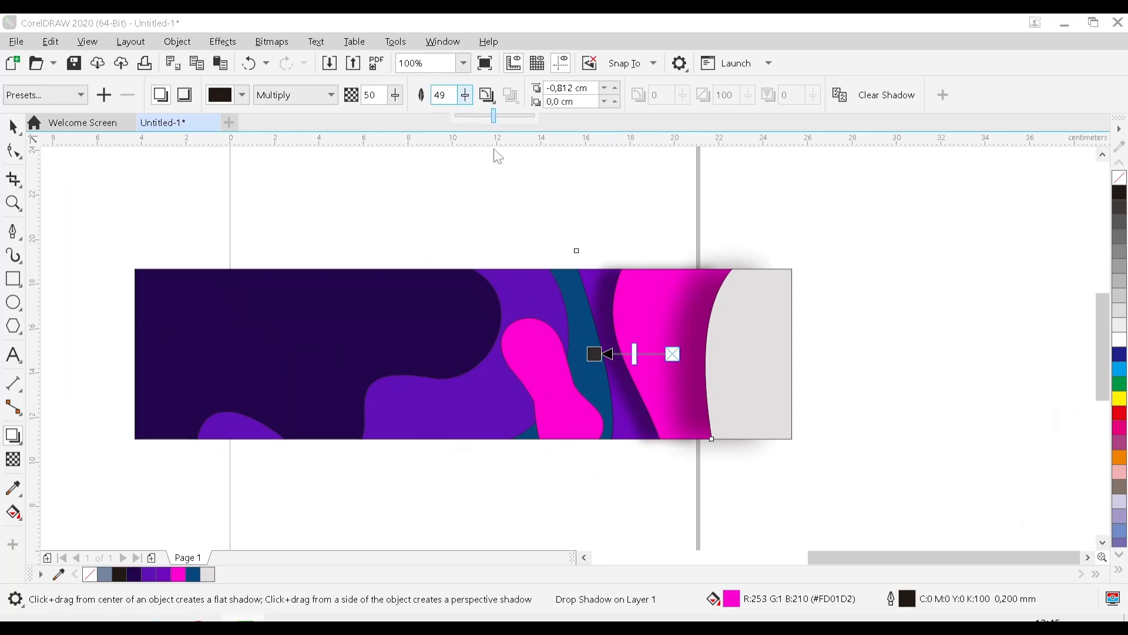
{"action": "left_click_drag", "start_coordinate": [498, 156], "coordinate": [497, 157]}
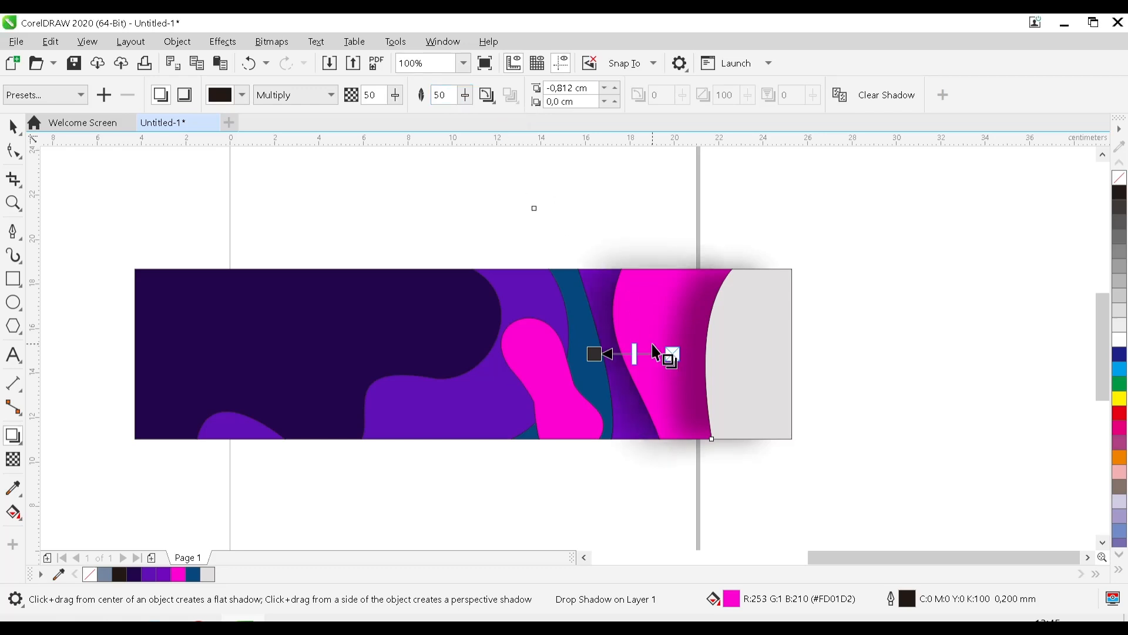
Try copying the light grey shape's drop shadow onto the teal strip and undo it.
{"action": "left_click", "coordinate": [581, 332]}
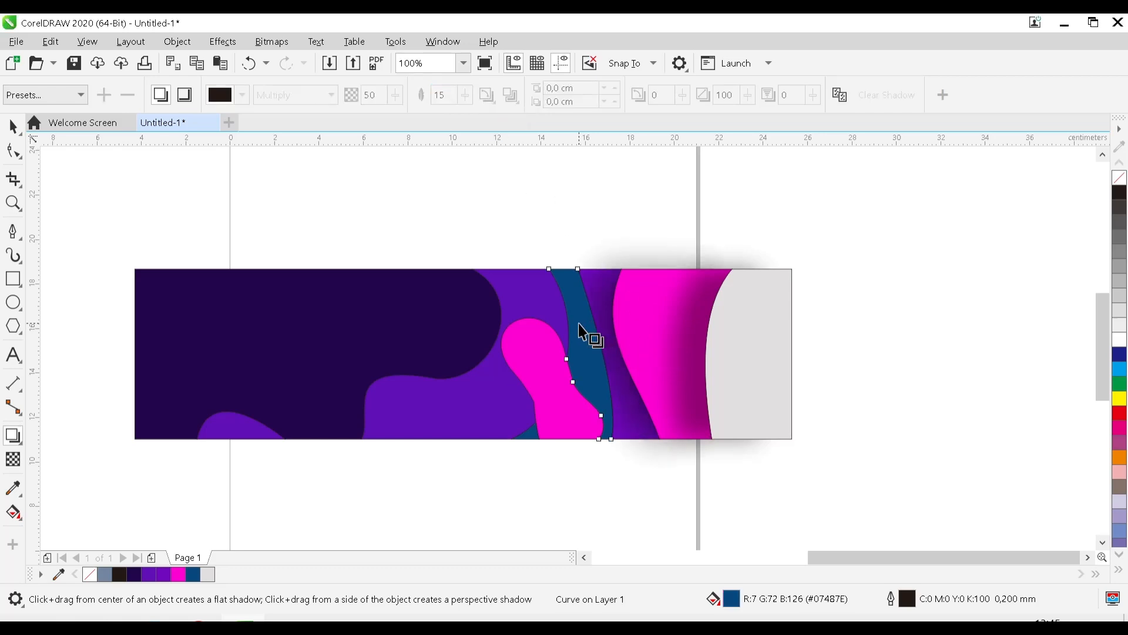
{"action": "left_click", "coordinate": [841, 97]}
{"action": "left_click", "coordinate": [698, 353]}
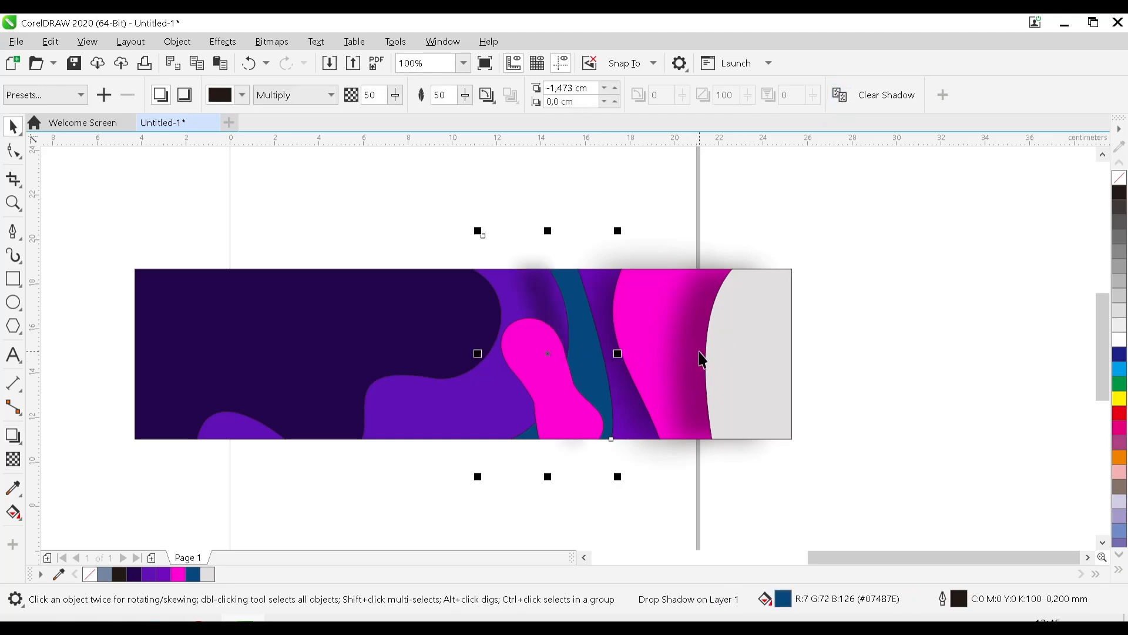
{"action": "key", "text": "ctrl+z"}
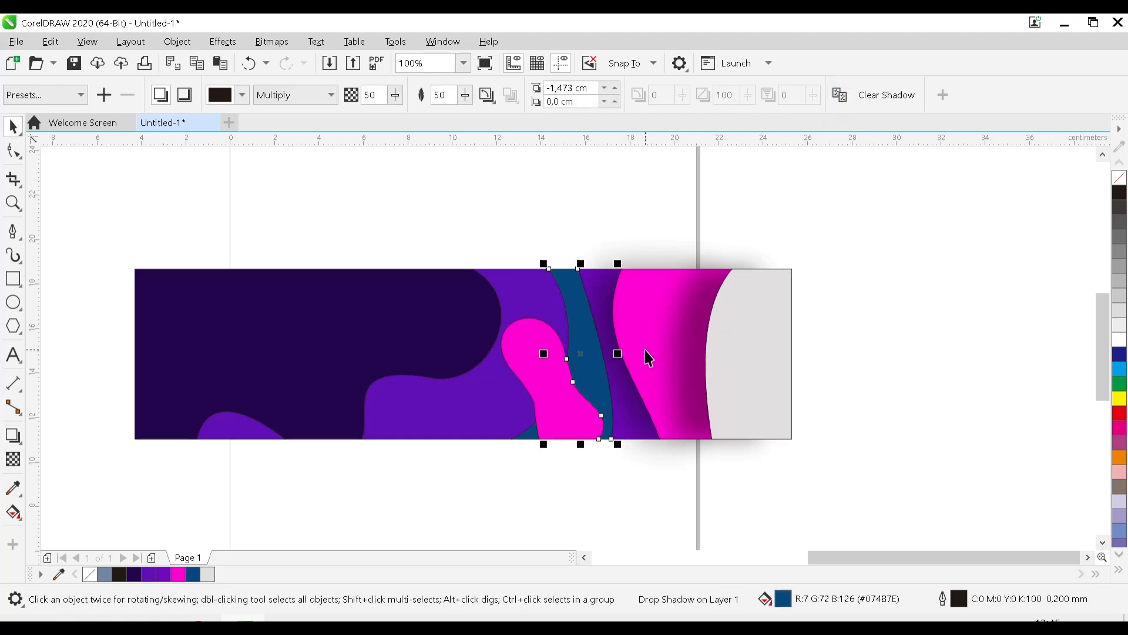
Cast a drop shadow from the teal strip toward the dark violet shape, offset about -0.631 cm horizontally, with feathering 50.
{"action": "left_click", "coordinate": [13, 436]}
{"action": "left_click_drag", "start_coordinate": [580, 353], "coordinate": [535, 363]}
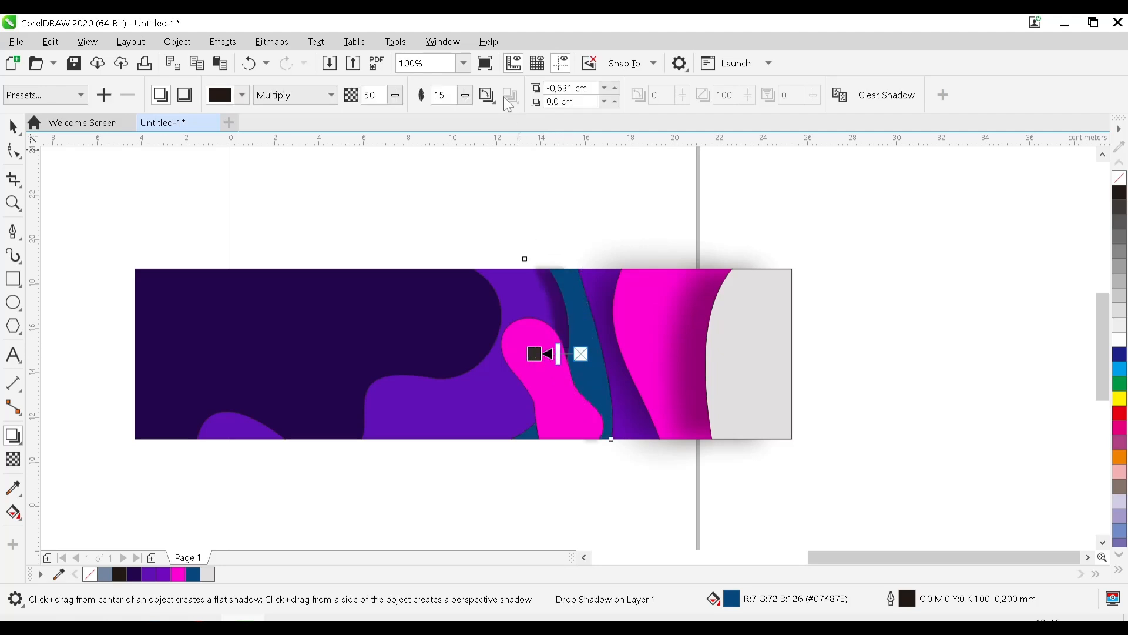
{"action": "left_click_drag", "start_coordinate": [468, 96], "coordinate": [493, 140]}
Examine the shadows along the teal strip and pink wave and compare them with the reference banner.
{"action": "scroll", "coordinate": [445, 332], "scroll_direction": "down", "scroll_amount": 1}
{"action": "left_click_drag", "start_coordinate": [395, 358], "coordinate": [549, 375]}
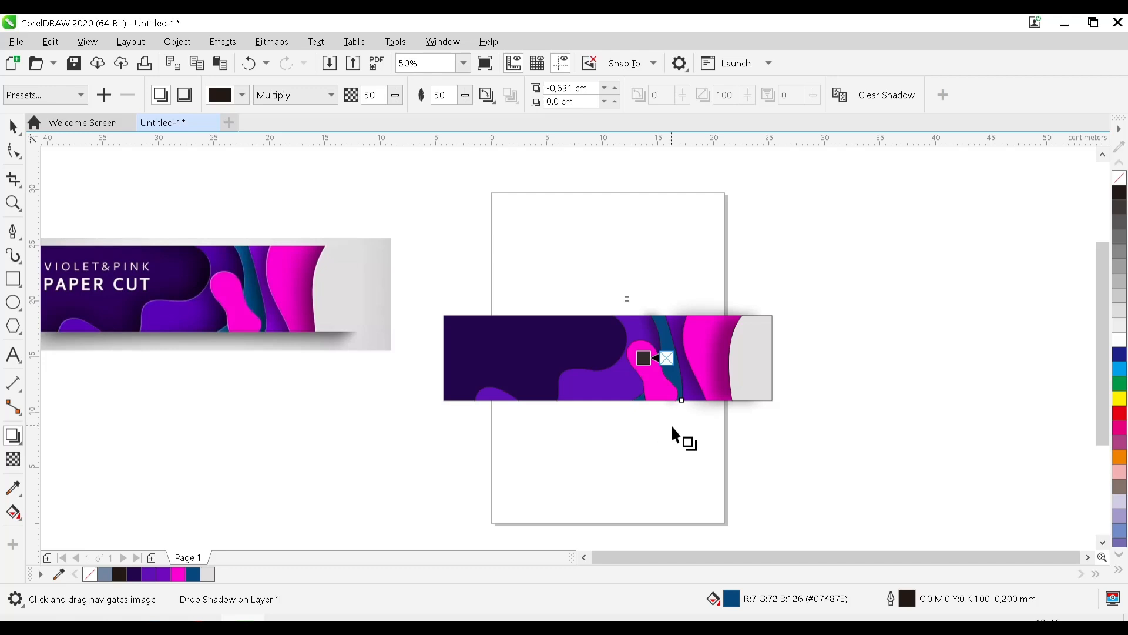
{"action": "scroll", "coordinate": [682, 428], "scroll_direction": "up", "scroll_amount": 1}
{"action": "scroll", "coordinate": [696, 415], "scroll_direction": "up", "scroll_amount": 1}
{"action": "left_click_drag", "start_coordinate": [695, 422], "coordinate": [701, 532]}
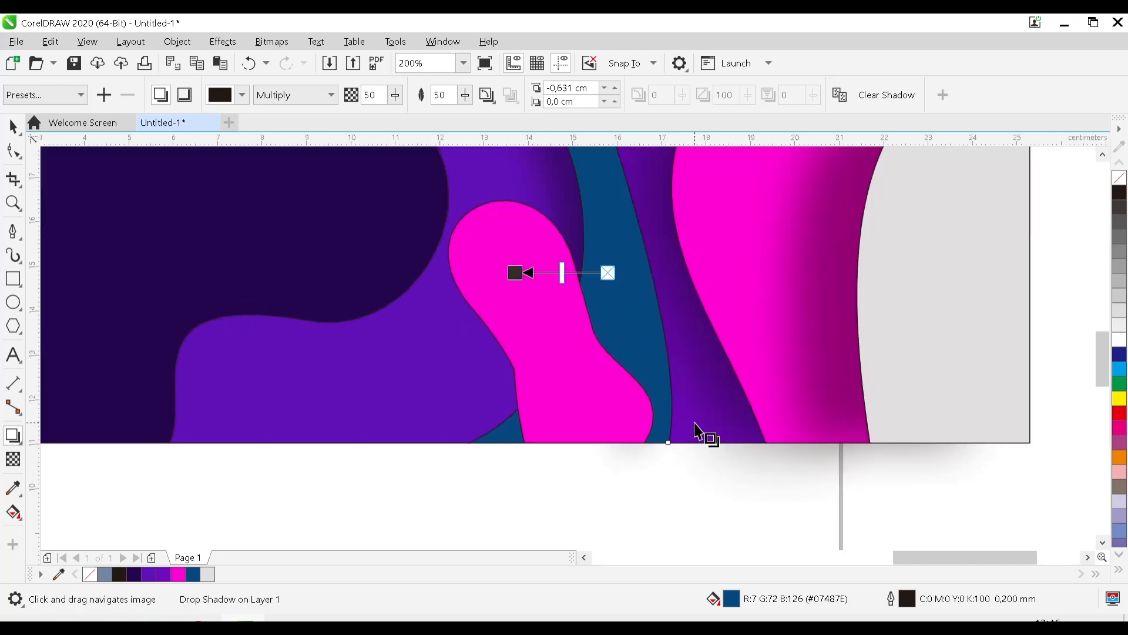
{"action": "scroll", "coordinate": [695, 423], "scroll_direction": "down", "scroll_amount": 2}
{"action": "scroll", "coordinate": [226, 333], "scroll_direction": "up", "scroll_amount": 1}
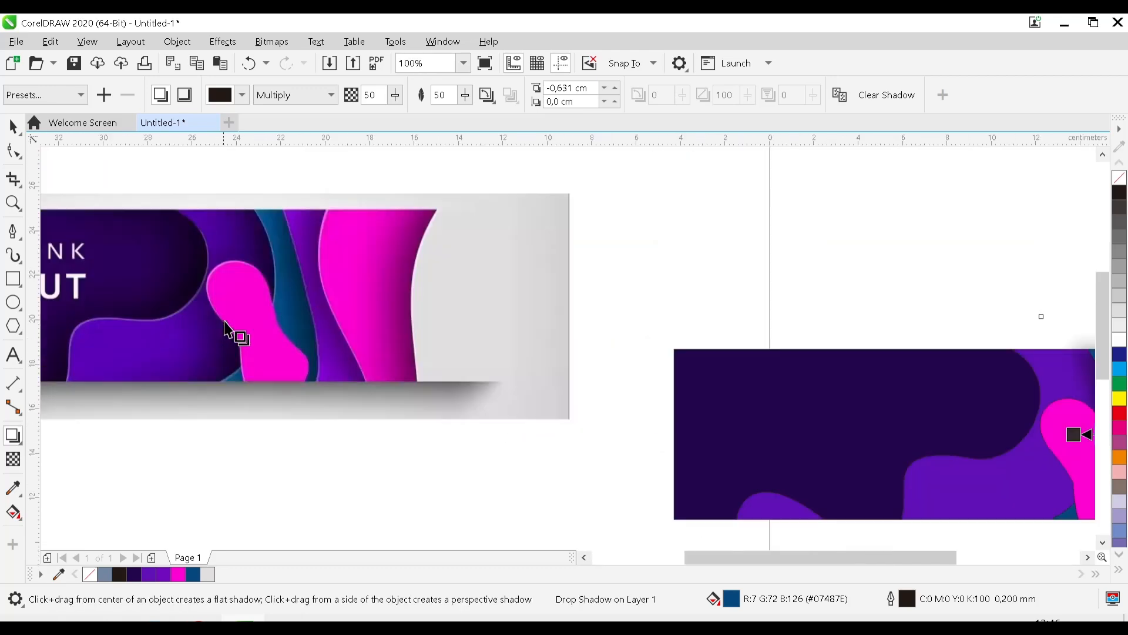
{"action": "scroll", "coordinate": [225, 323], "scroll_direction": "up", "scroll_amount": 1}
{"action": "scroll", "coordinate": [413, 378], "scroll_direction": "down", "scroll_amount": 2}
{"action": "scroll", "coordinate": [852, 448], "scroll_direction": "up", "scroll_amount": 1}
{"action": "scroll", "coordinate": [855, 448], "scroll_direction": "up", "scroll_amount": 2}
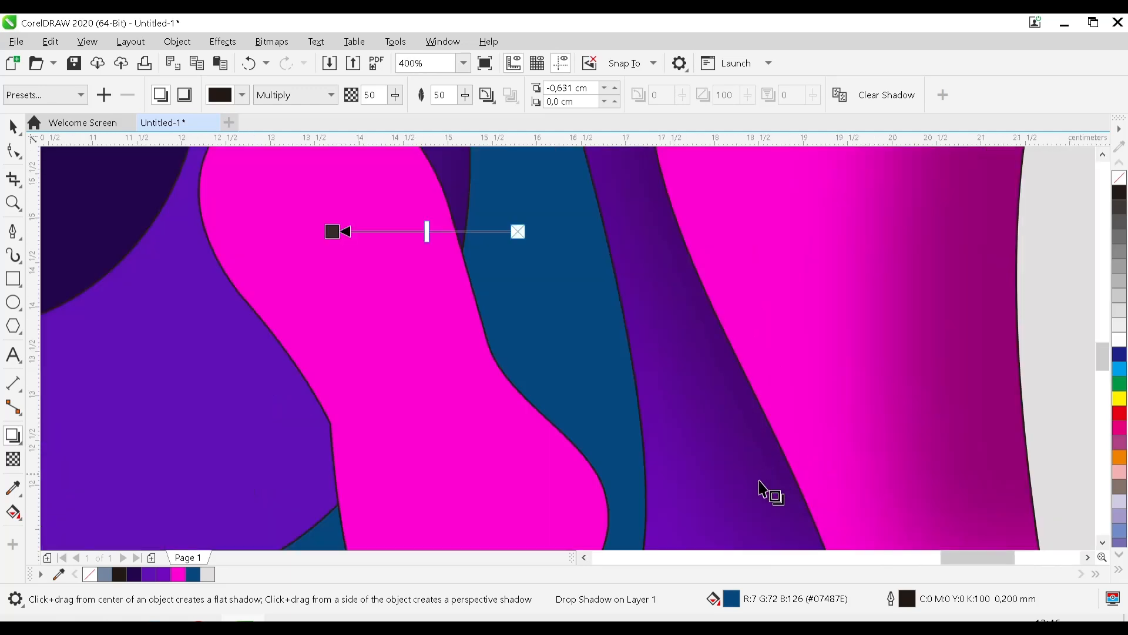
{"action": "scroll", "coordinate": [699, 498], "scroll_direction": "down", "scroll_amount": 2}
{"action": "left_click_drag", "start_coordinate": [721, 489], "coordinate": [608, 416]}
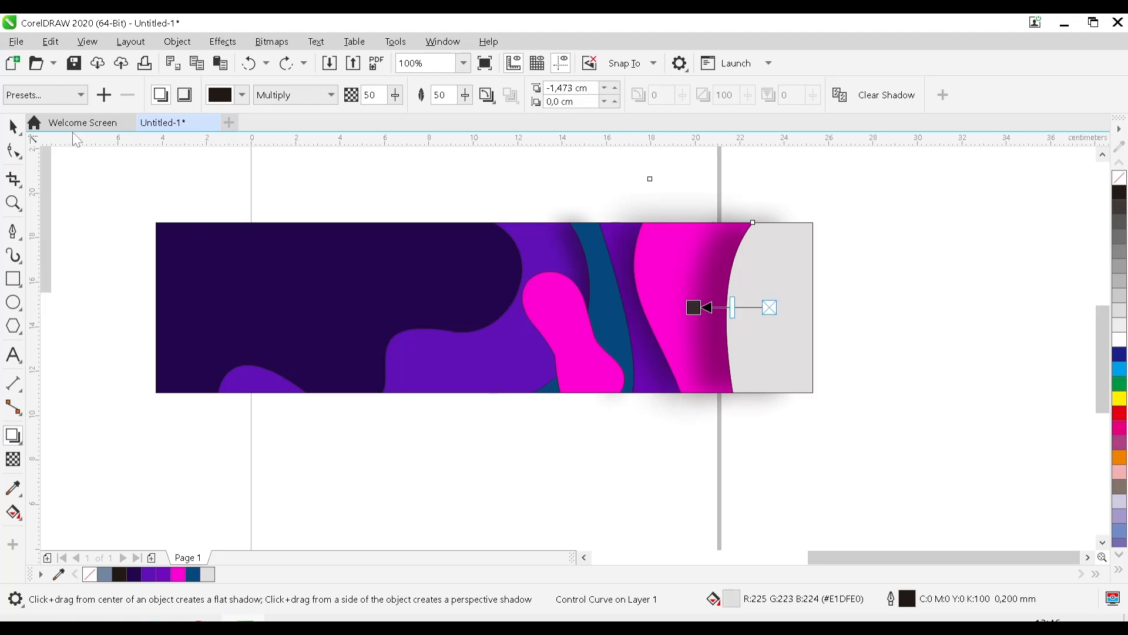
{"action": "key", "text": "space"}
{"action": "left_click", "coordinate": [761, 451]}
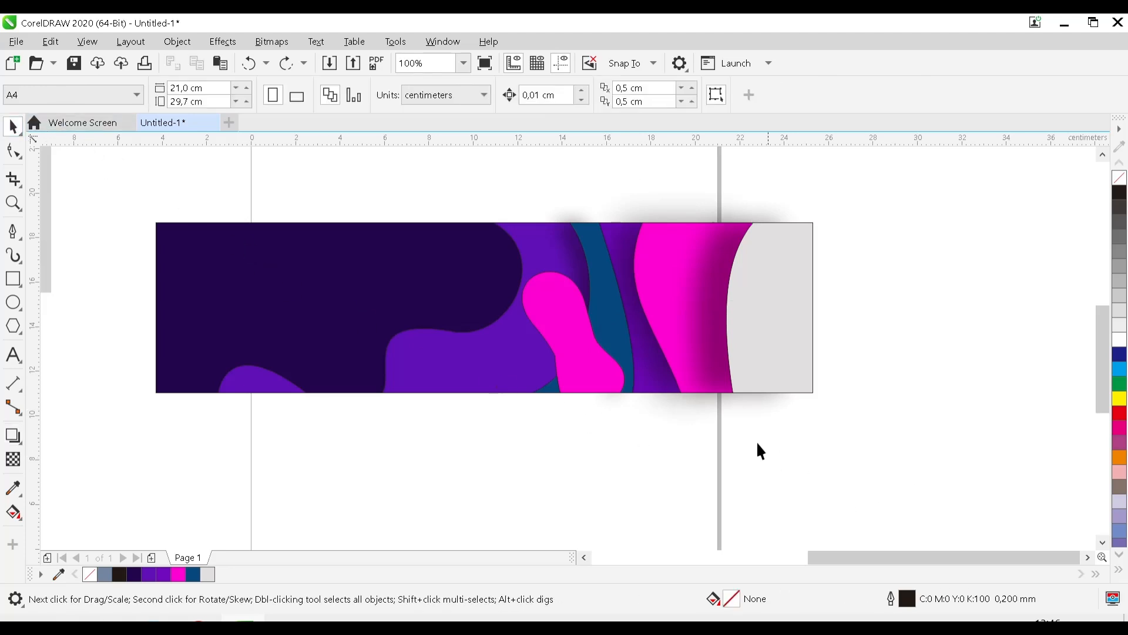
{"action": "left_click", "coordinate": [660, 395]}
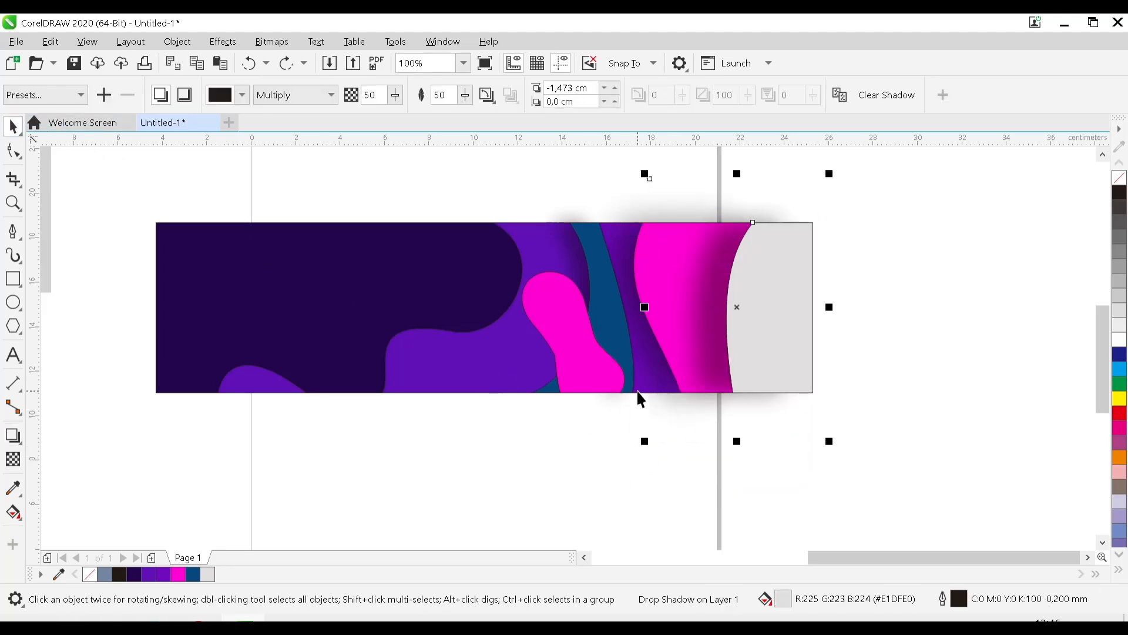
{"action": "left_click_drag", "start_coordinate": [638, 390], "coordinate": [584, 444]}
{"action": "key", "text": "ctrl+z"}
{"action": "left_click", "coordinate": [870, 477]}
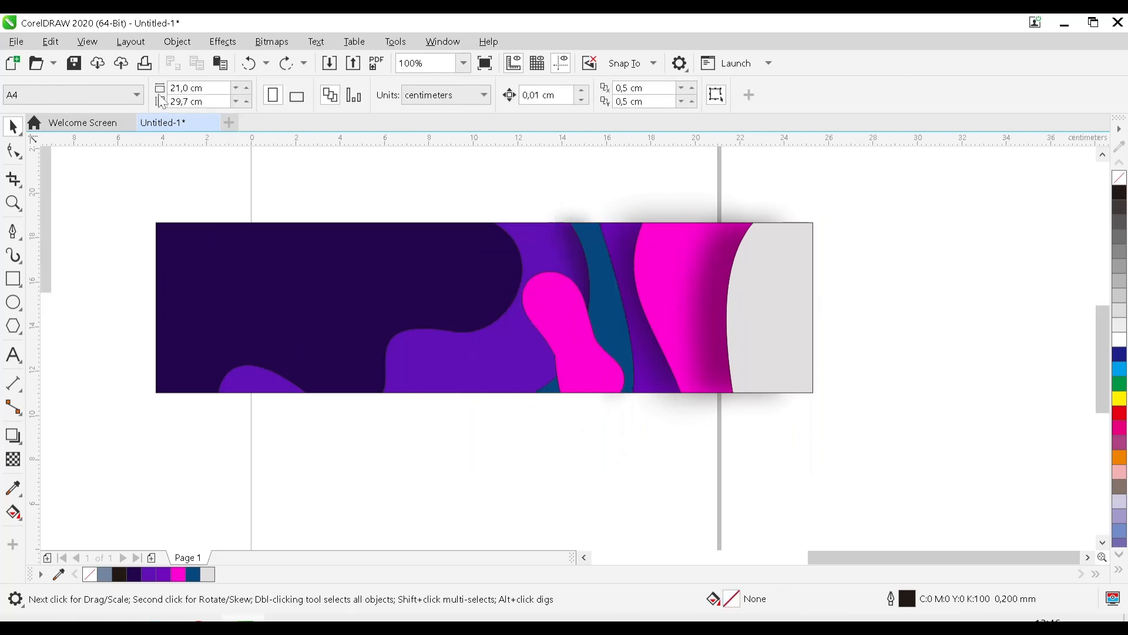
Show the Objects list with Master Page collapsed and Layer 1 expanded, and check the order of the teal curves.
{"action": "left_click", "coordinate": [177, 41]}
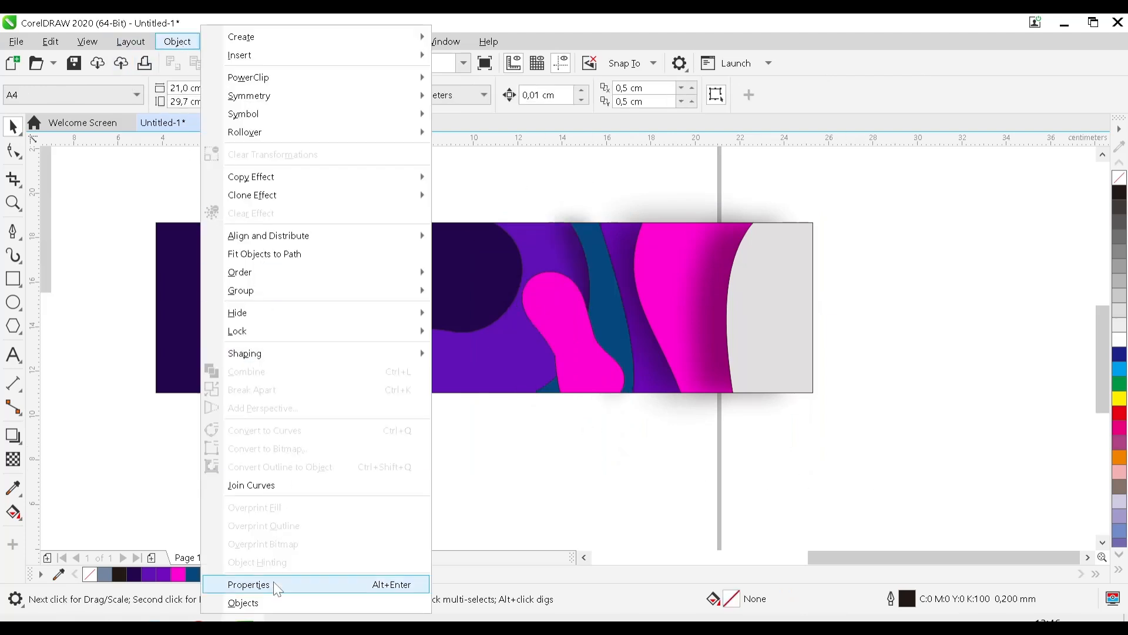
{"action": "left_click", "coordinate": [277, 602]}
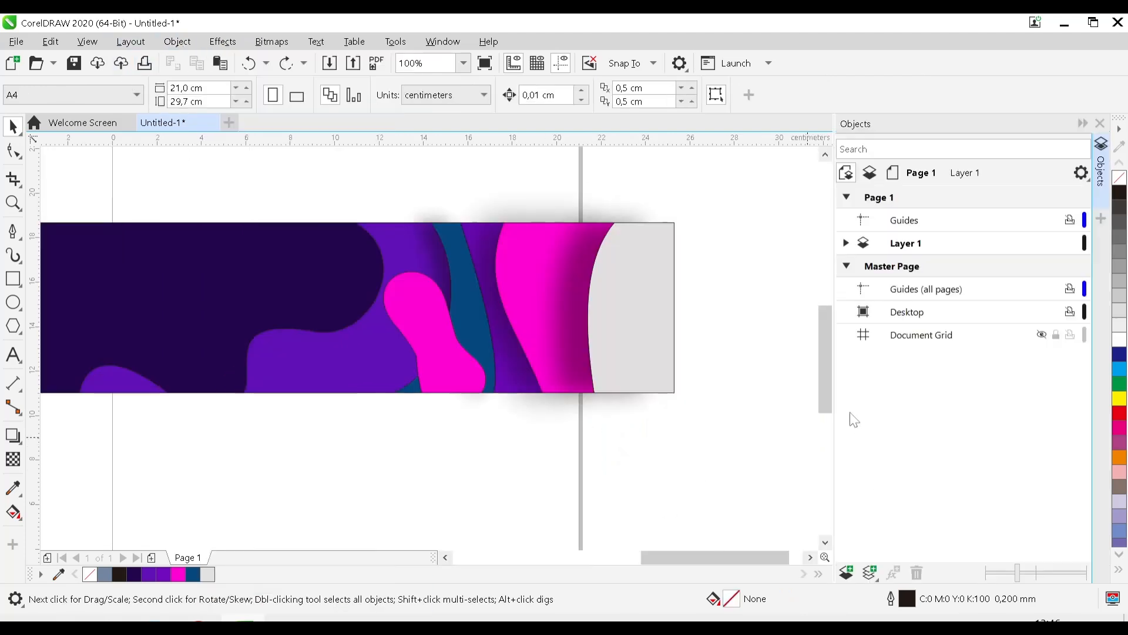
{"action": "left_click", "coordinate": [847, 265]}
{"action": "left_click", "coordinate": [847, 244]}
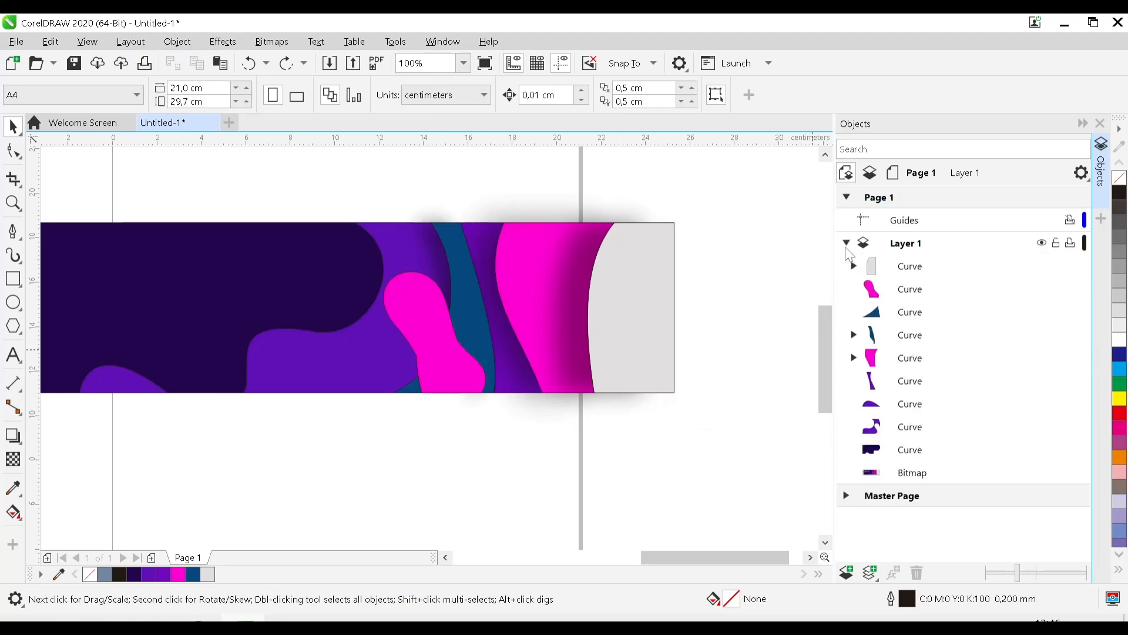
{"action": "left_click", "coordinate": [887, 321]}
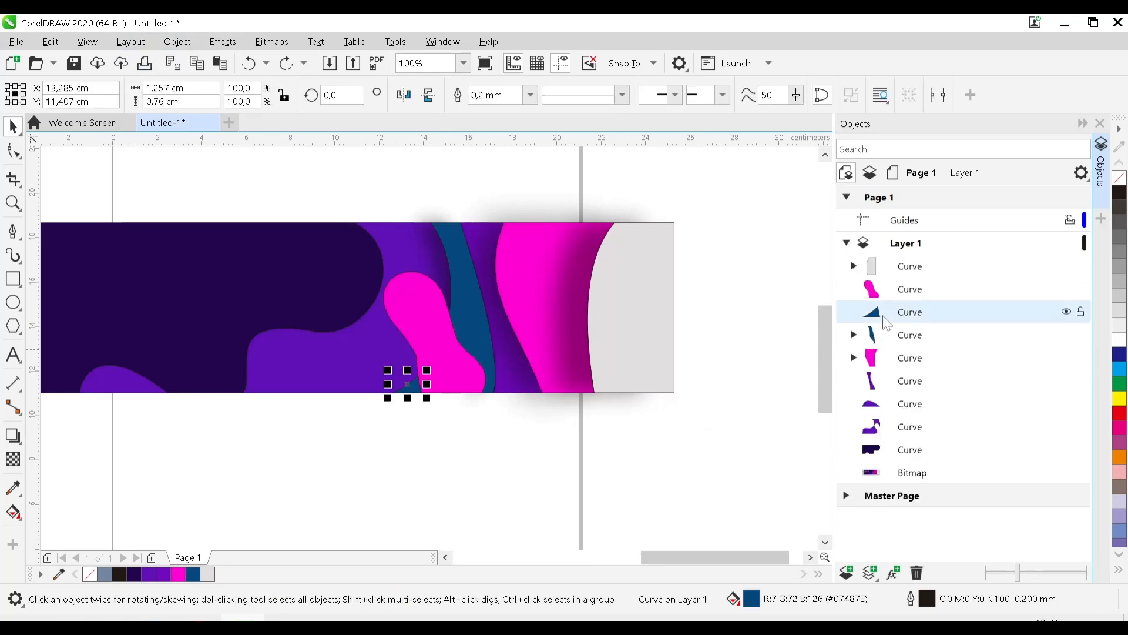
{"action": "left_click", "coordinate": [894, 344]}
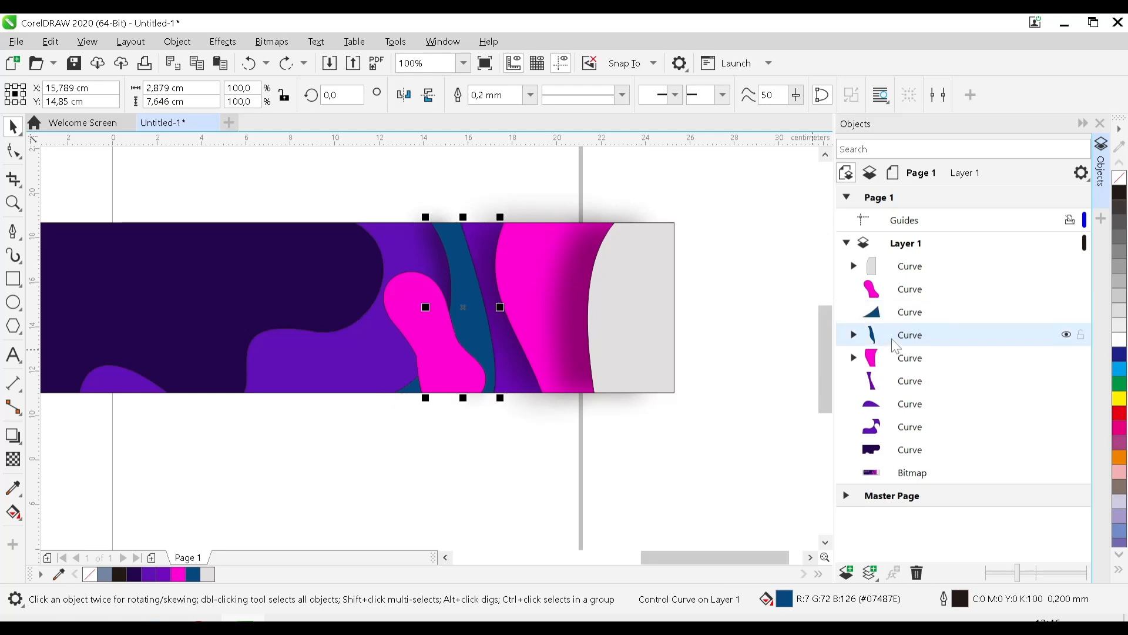
Cast a drop shadow from the violet #7008BD strip across the teal strip, offset about -0.489 cm horizontally and 0 vertically.
{"action": "left_click", "coordinate": [892, 385]}
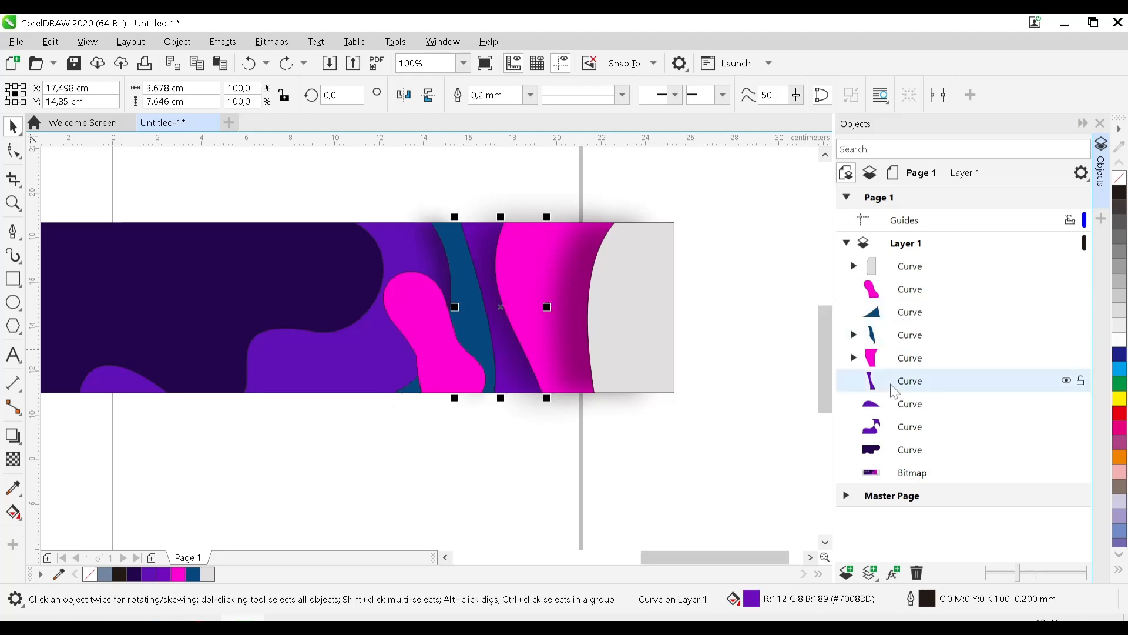
{"action": "left_click", "coordinate": [12, 435]}
{"action": "left_click_drag", "start_coordinate": [501, 382], "coordinate": [443, 292]}
{"action": "left_click_drag", "start_coordinate": [499, 390], "coordinate": [498, 327]}
{"action": "left_click_drag", "start_coordinate": [443, 207], "coordinate": [450, 309]}
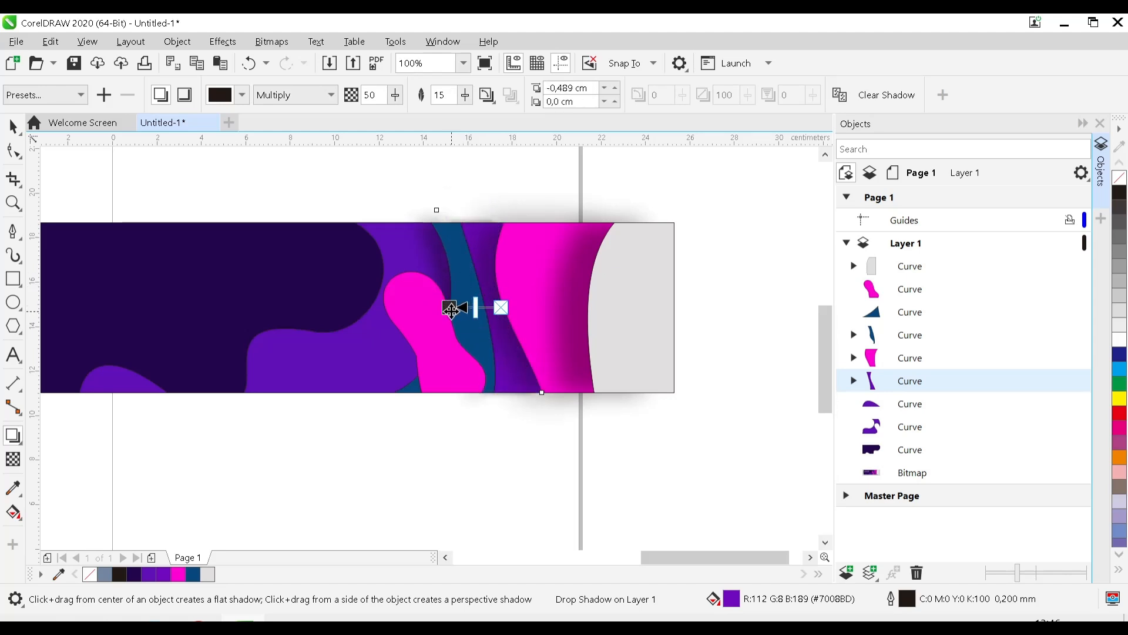
Raise the violet #7008BD strip above the pink wave and the teal strip, and set its shadow feathering to 51.
{"action": "key", "text": "ctrl+Page_Up"}
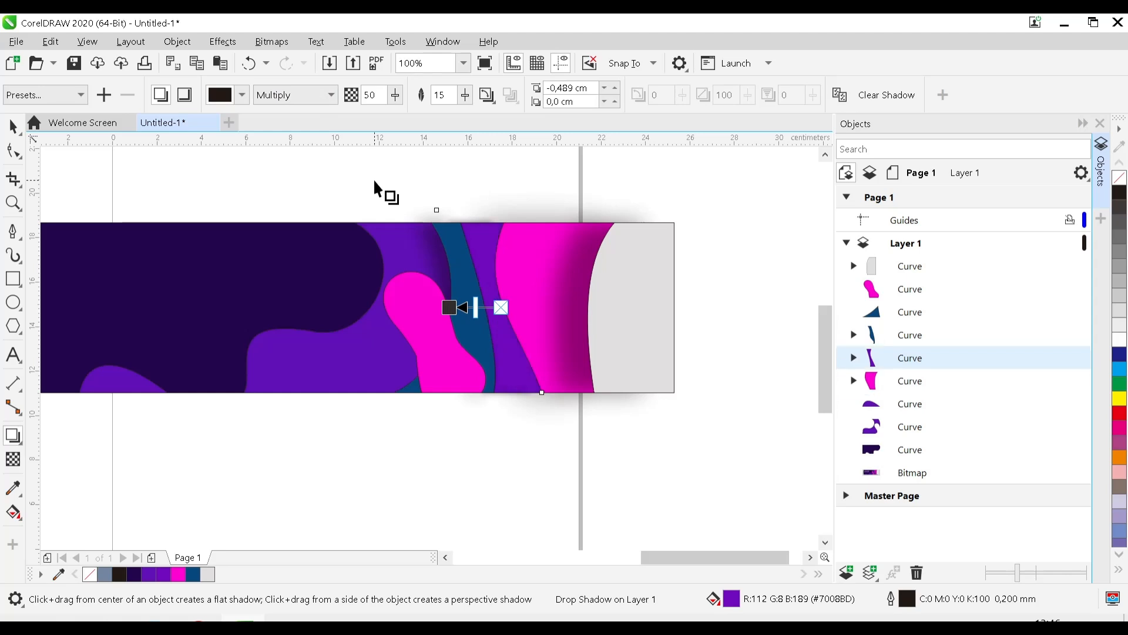
{"action": "key", "text": "ctrl+Page_Up"}
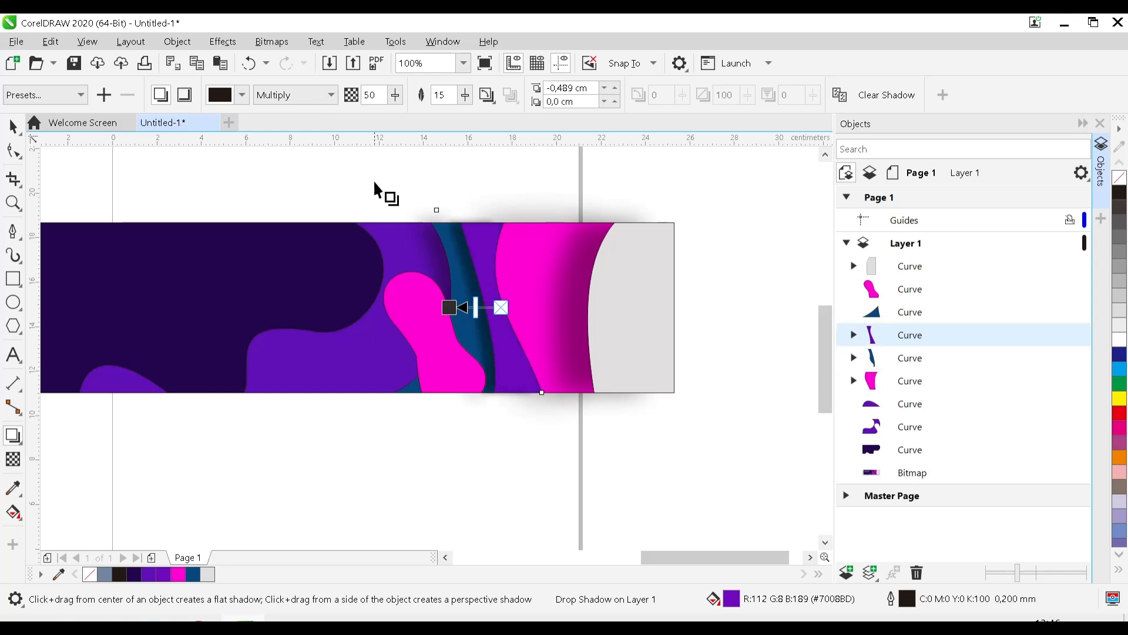
{"action": "left_click", "coordinate": [465, 95]}
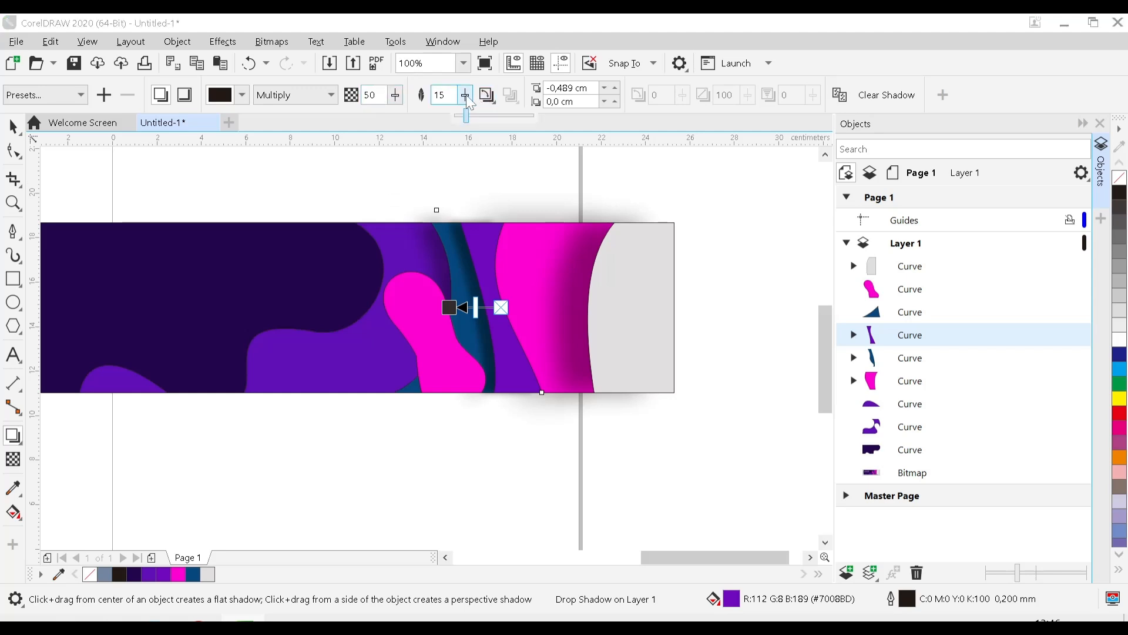
{"action": "left_click_drag", "start_coordinate": [502, 144], "coordinate": [498, 145]}
{"action": "left_click", "coordinate": [624, 311]}
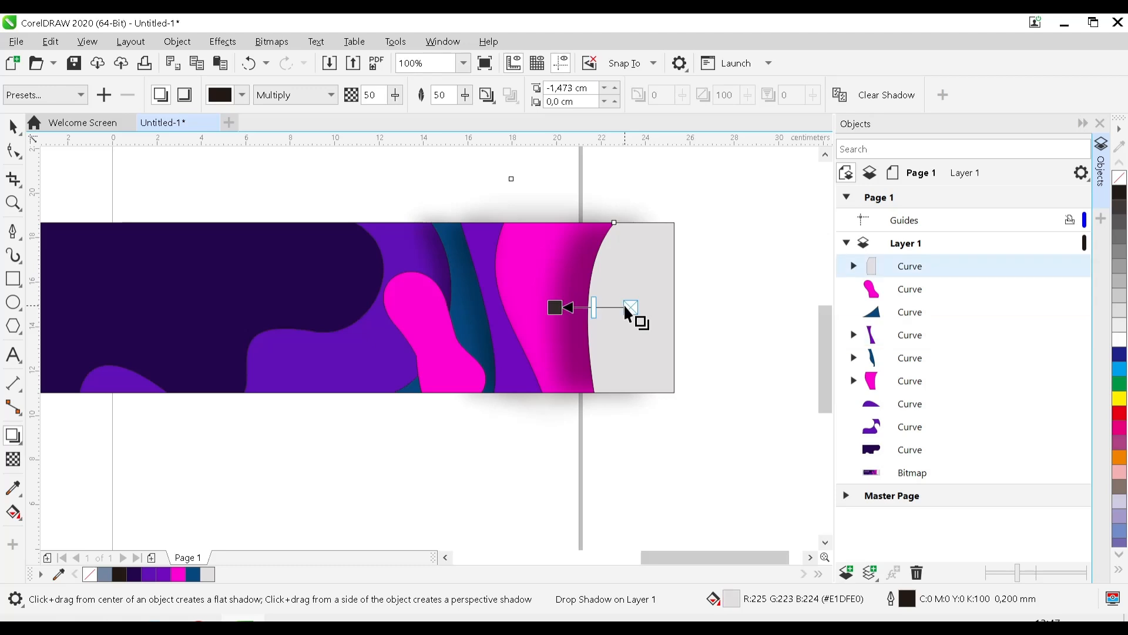
{"action": "left_click", "coordinate": [507, 267]}
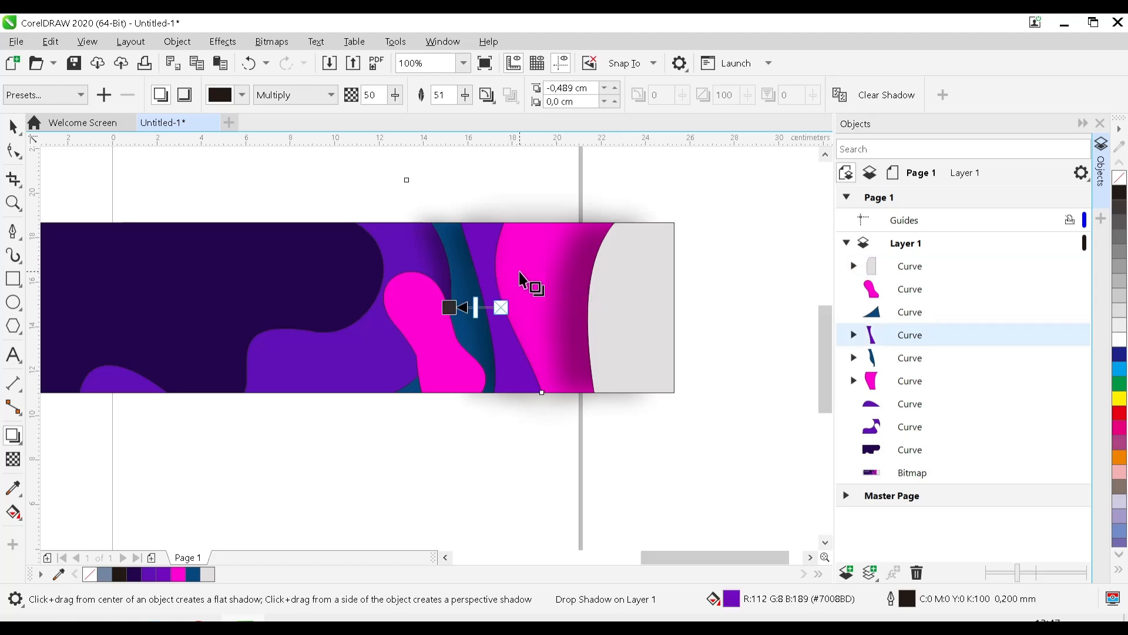
{"action": "key", "text": "ctrl+Page_Up"}
{"action": "key", "text": "ctrl+Page_Up"}
{"action": "key", "text": "ctrl+Page_Up"}
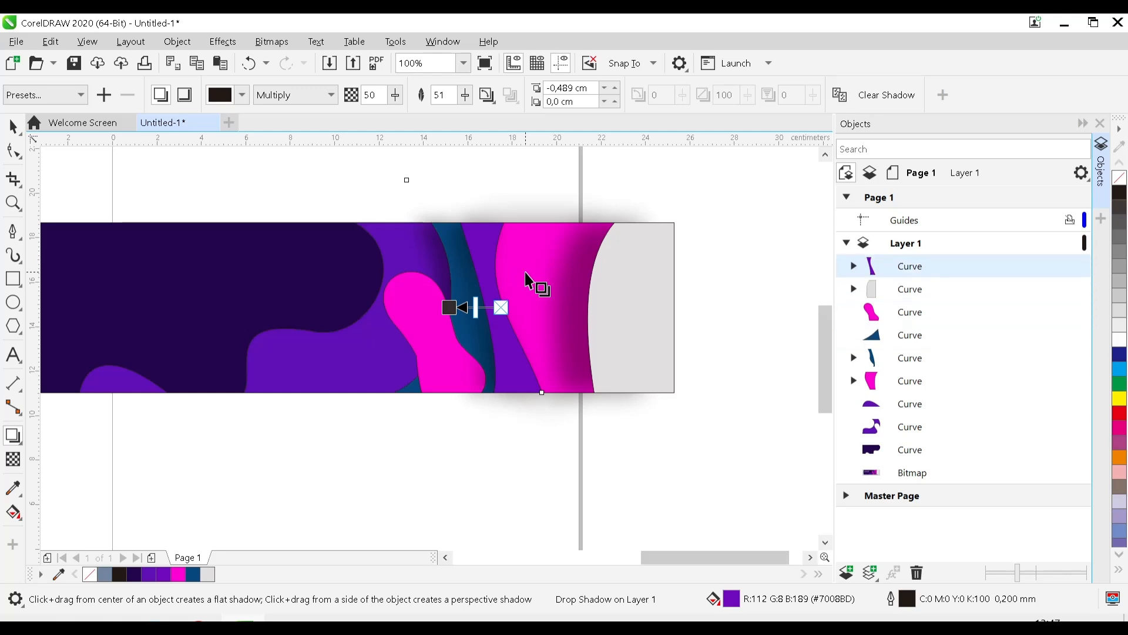
{"action": "key", "text": "ctrl+Page_Down"}
{"action": "key", "text": "ctrl+Page_Down"}
{"action": "key", "text": "ctrl+Page_Down"}
{"action": "key", "text": "ctrl+Page_Down"}
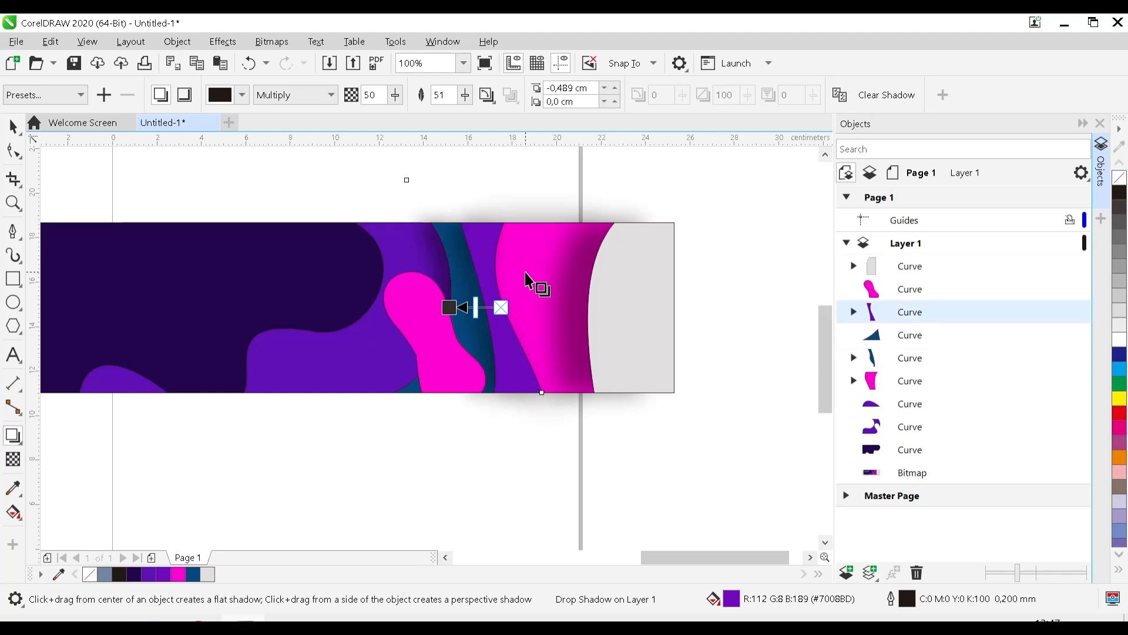
{"action": "key", "text": "ctrl+Page_Up"}
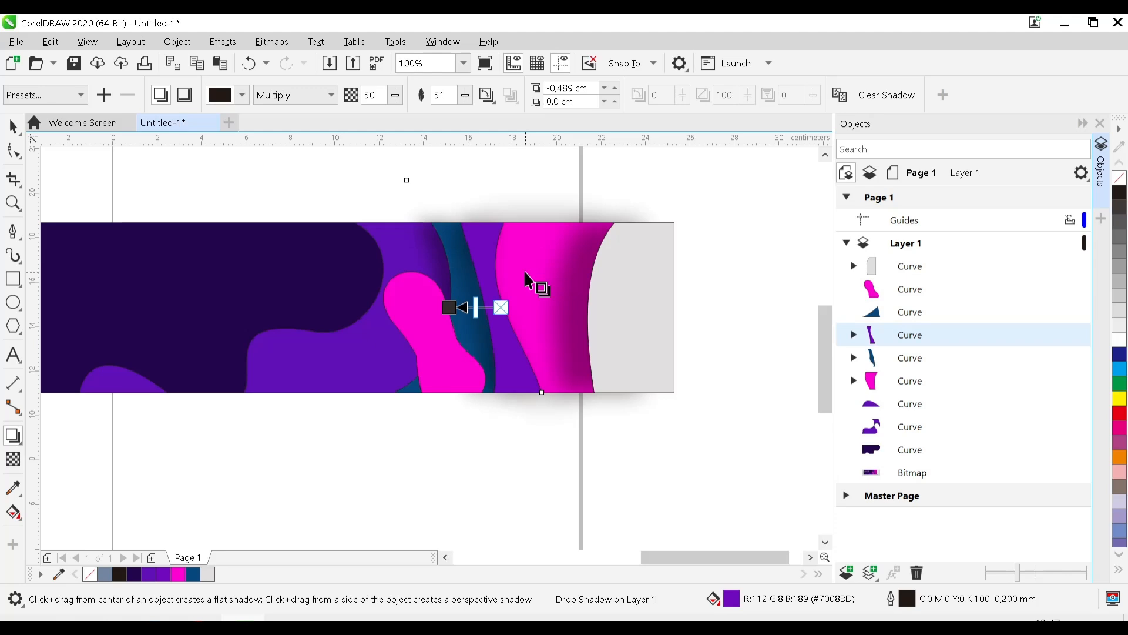
Raise the large pink wave two levels in the stack, above the teal strip and the violet strip.
{"action": "left_click", "coordinate": [892, 389]}
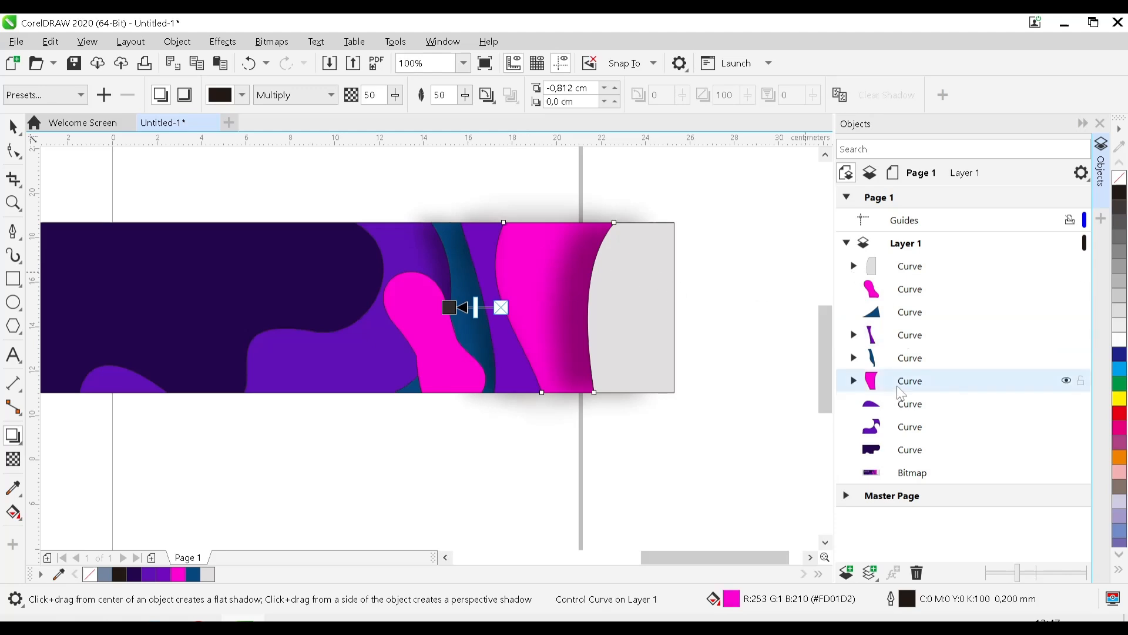
{"action": "key", "text": "ctrl+Page_Up"}
{"action": "key", "text": "ctrl+Page_Up"}
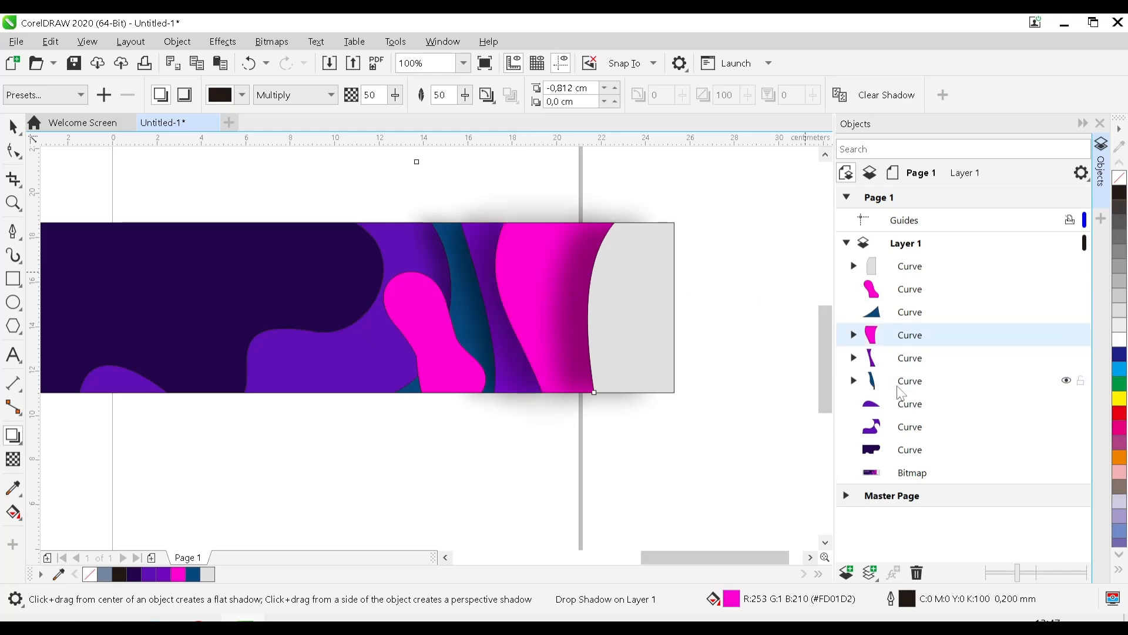
{"action": "left_click_drag", "start_coordinate": [302, 497], "coordinate": [608, 444]}
{"action": "scroll", "coordinate": [601, 437], "scroll_direction": "down", "scroll_amount": 2}
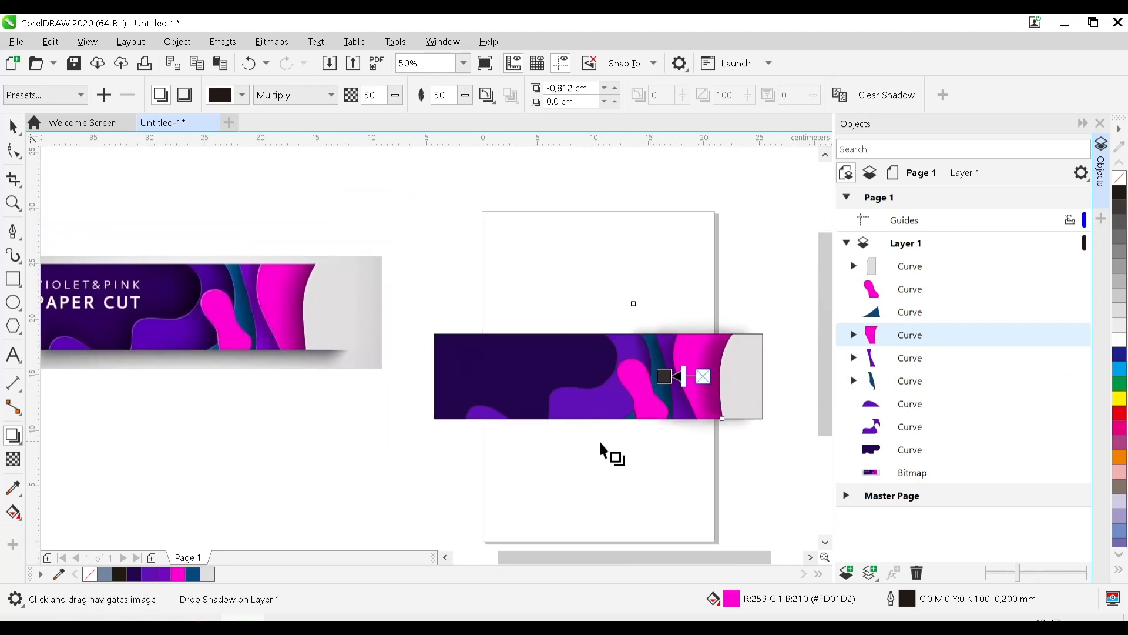
{"action": "scroll", "coordinate": [642, 430], "scroll_direction": "up", "scroll_amount": 2}
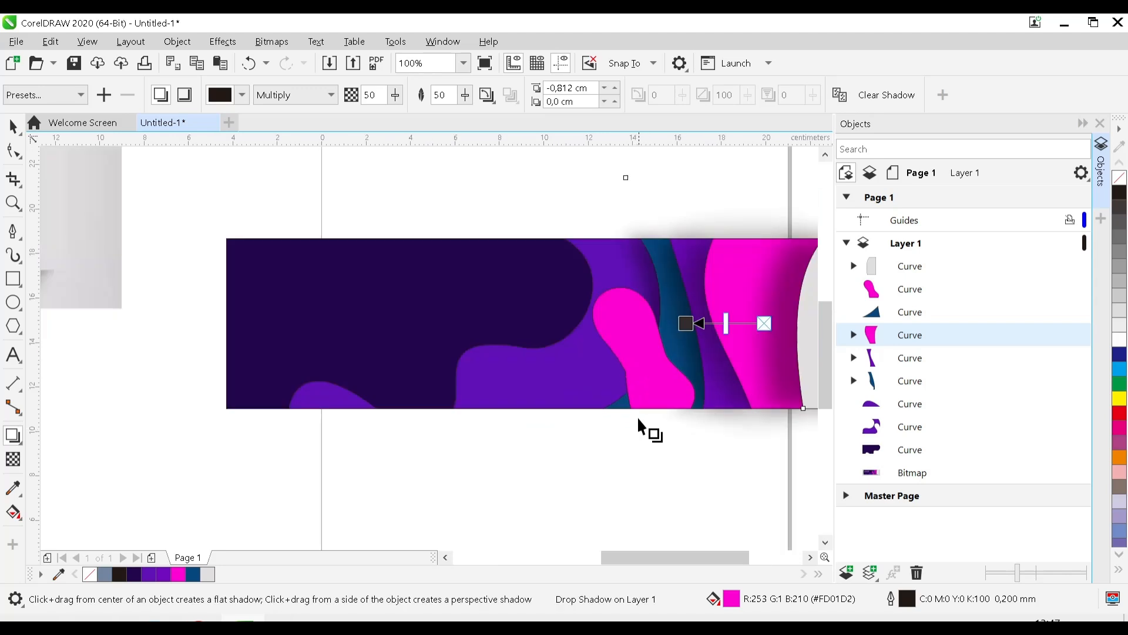
{"action": "left_click_drag", "start_coordinate": [638, 417], "coordinate": [463, 496]}
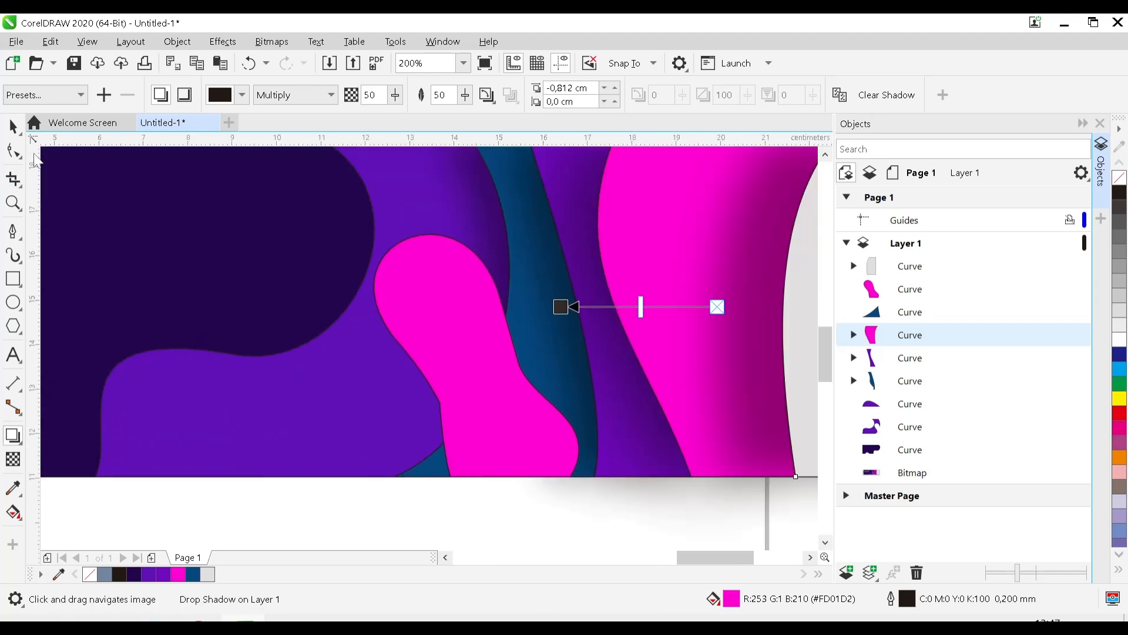
Group the small teal corner piece with the teal strip.
{"action": "left_click", "coordinate": [13, 126]}
{"action": "scroll", "coordinate": [249, 353], "scroll_direction": "down", "scroll_amount": 1}
{"action": "left_click", "coordinate": [709, 483]}
{"action": "scroll", "coordinate": [340, 404], "scroll_direction": "up", "scroll_amount": 1}
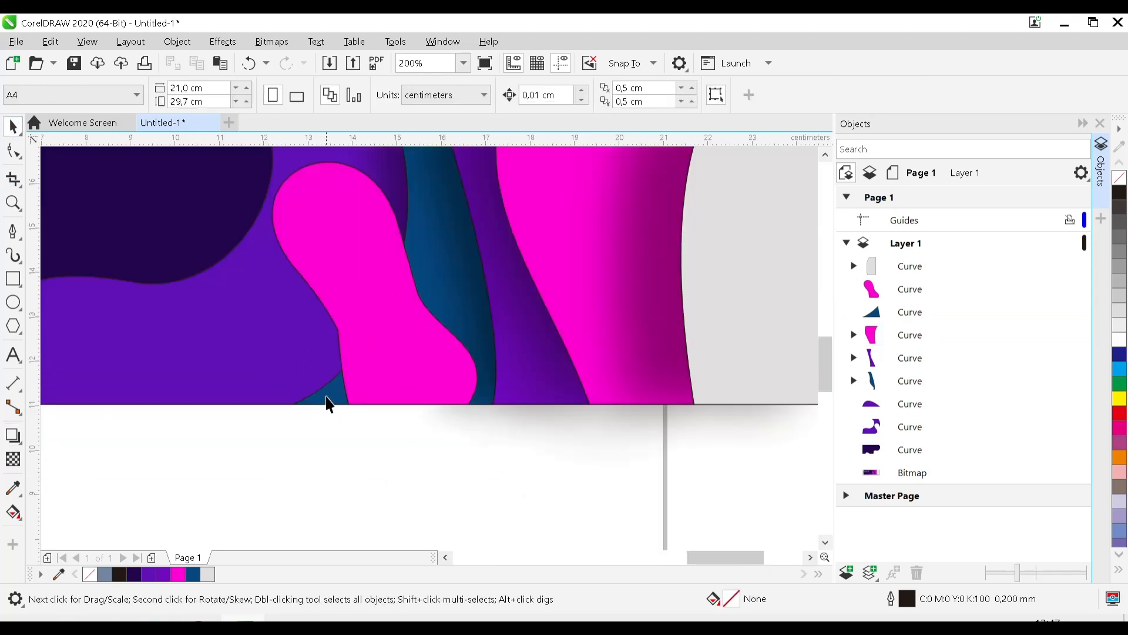
{"action": "left_click", "coordinate": [327, 398]}
{"action": "left_click", "coordinate": [421, 266]}
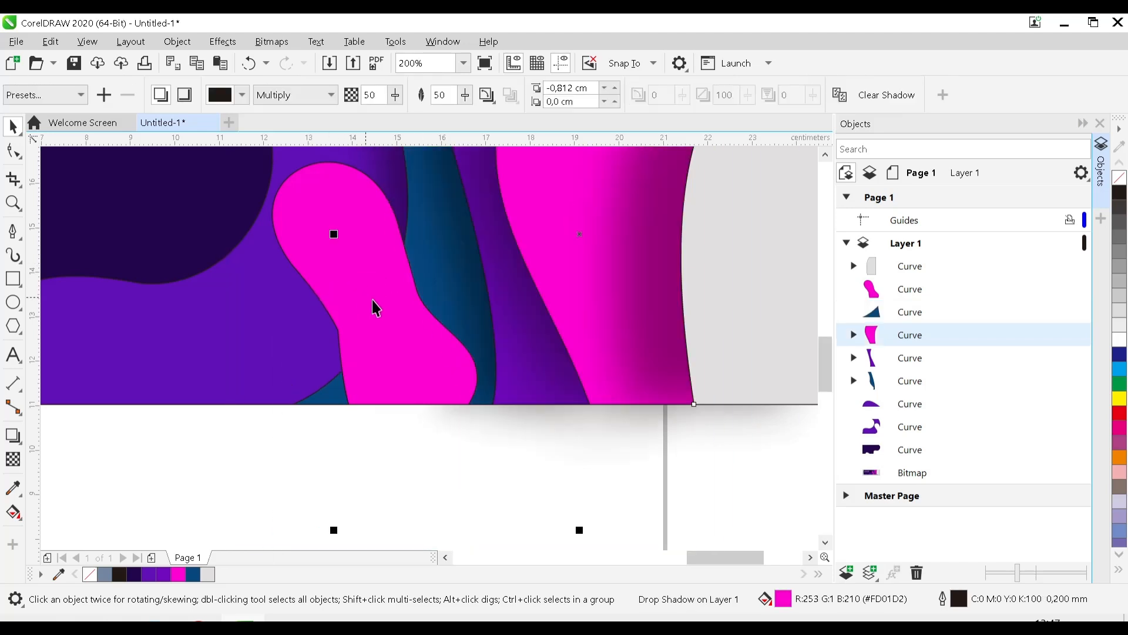
{"action": "scroll", "coordinate": [376, 306], "scroll_direction": "down", "scroll_amount": 1}
{"action": "left_click", "coordinate": [904, 313]}
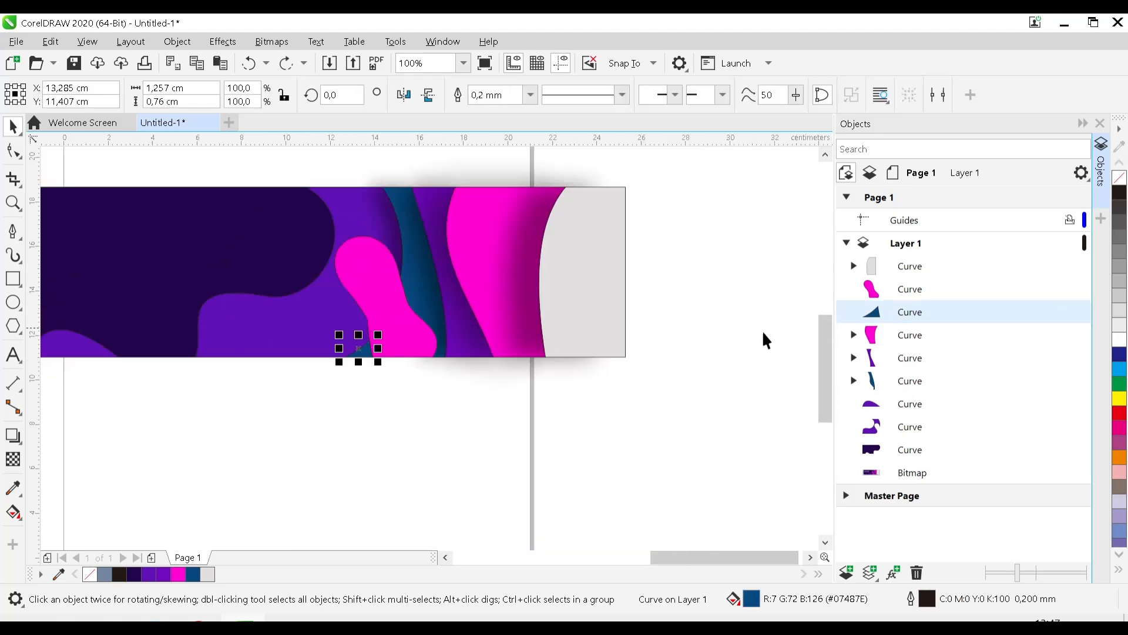
{"action": "left_click", "coordinate": [907, 391]}
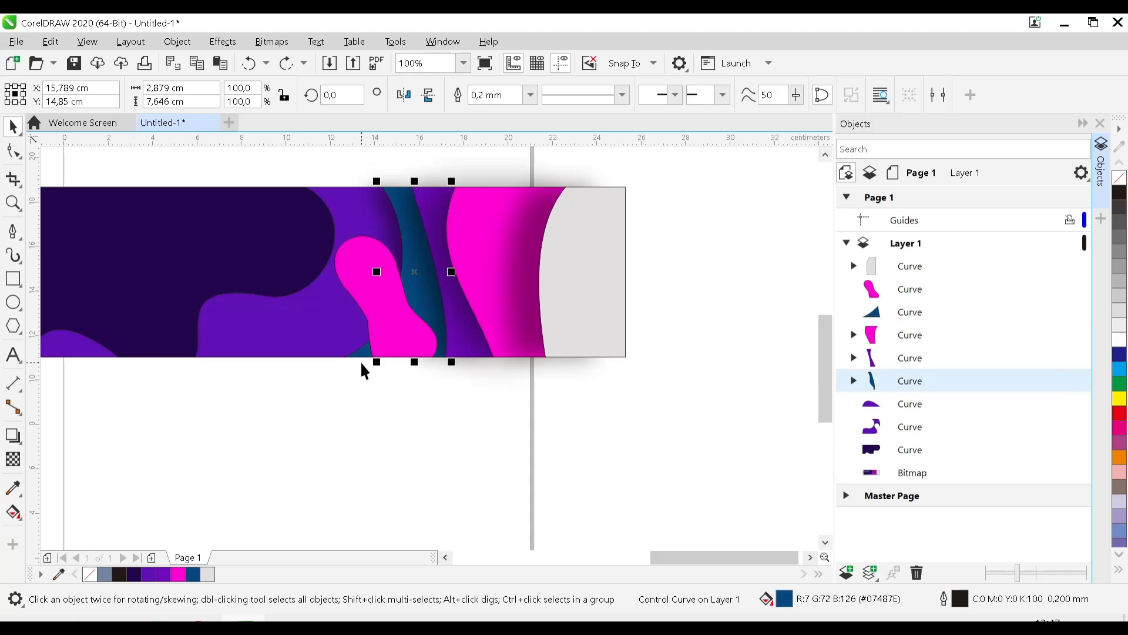
{"action": "scroll", "coordinate": [365, 368], "scroll_direction": "up", "scroll_amount": 2}
{"action": "left_click", "coordinate": [365, 337], "text": "shift"}
{"action": "scroll", "coordinate": [364, 336], "scroll_direction": "down", "scroll_amount": 3}
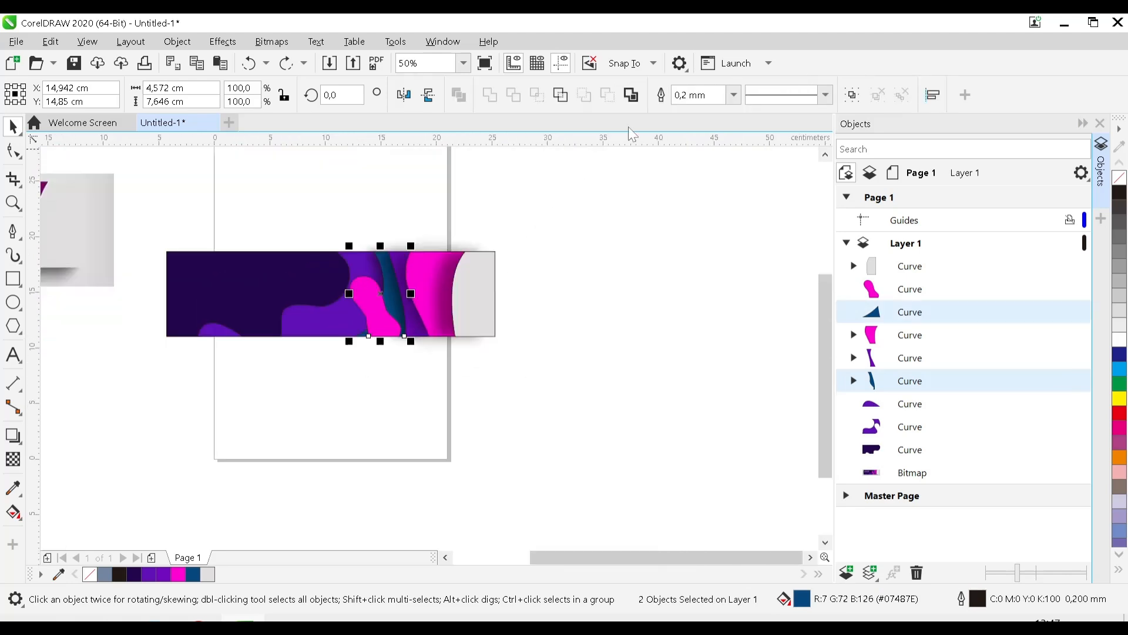
{"action": "left_click", "coordinate": [854, 96]}
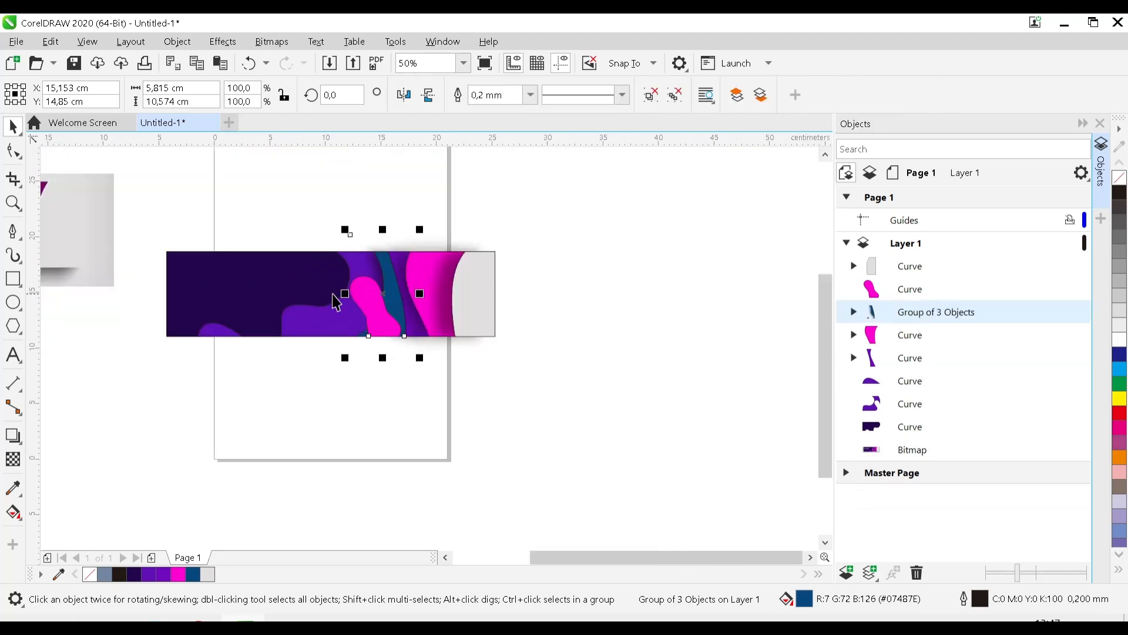
Try to cast a flat drop shadow from the teal group toward the dark violet shape, offset about -0.453 cm horizontally.
{"action": "scroll", "coordinate": [335, 302], "scroll_direction": "up", "scroll_amount": 2}
{"action": "left_click_drag", "start_coordinate": [434, 292], "coordinate": [579, 282]}
{"action": "key", "text": "ctrl+z"}
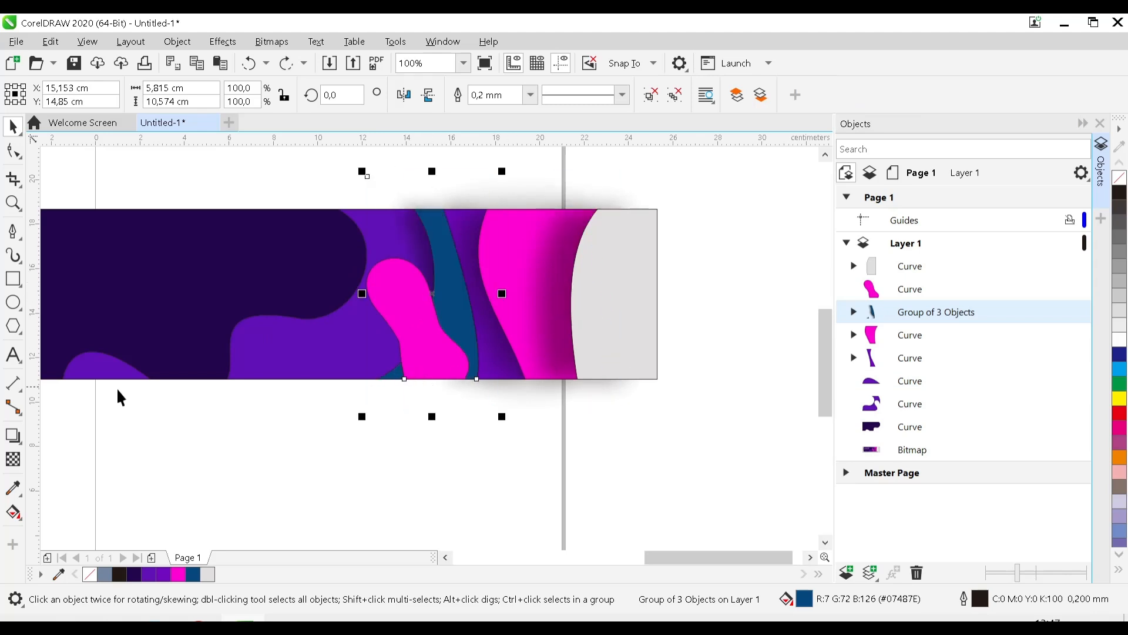
{"action": "left_click", "coordinate": [15, 445]}
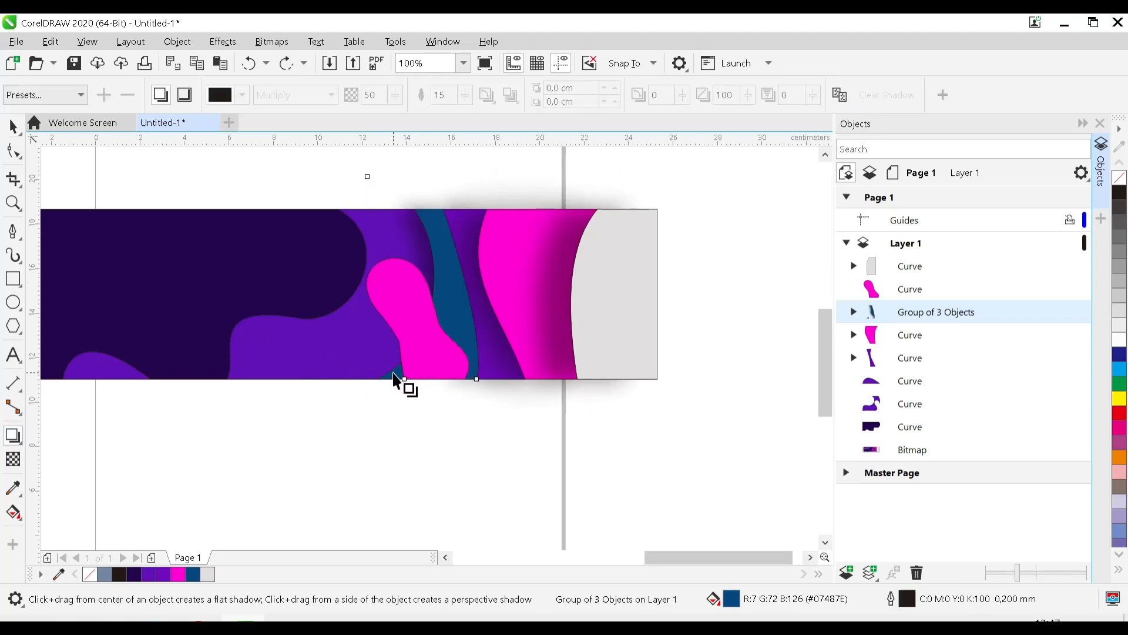
{"action": "left_click_drag", "start_coordinate": [404, 381], "coordinate": [373, 353]}
{"action": "left_click_drag", "start_coordinate": [429, 411], "coordinate": [358, 294]}
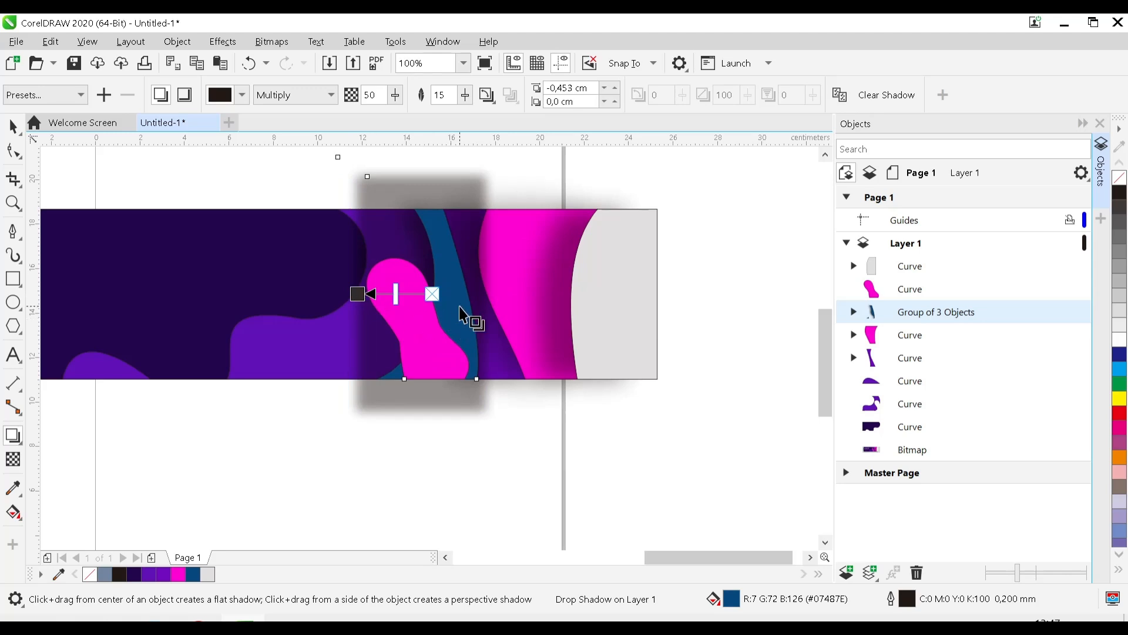
Undo the teal group's shadows and the grouping, keeping the pink wave stacked above the violet strip.
{"action": "key", "text": "ctrl+z"}
{"action": "key", "text": "ctrl+z"}
{"action": "key", "text": "ctrl+z"}
{"action": "key", "text": "ctrl+z"}
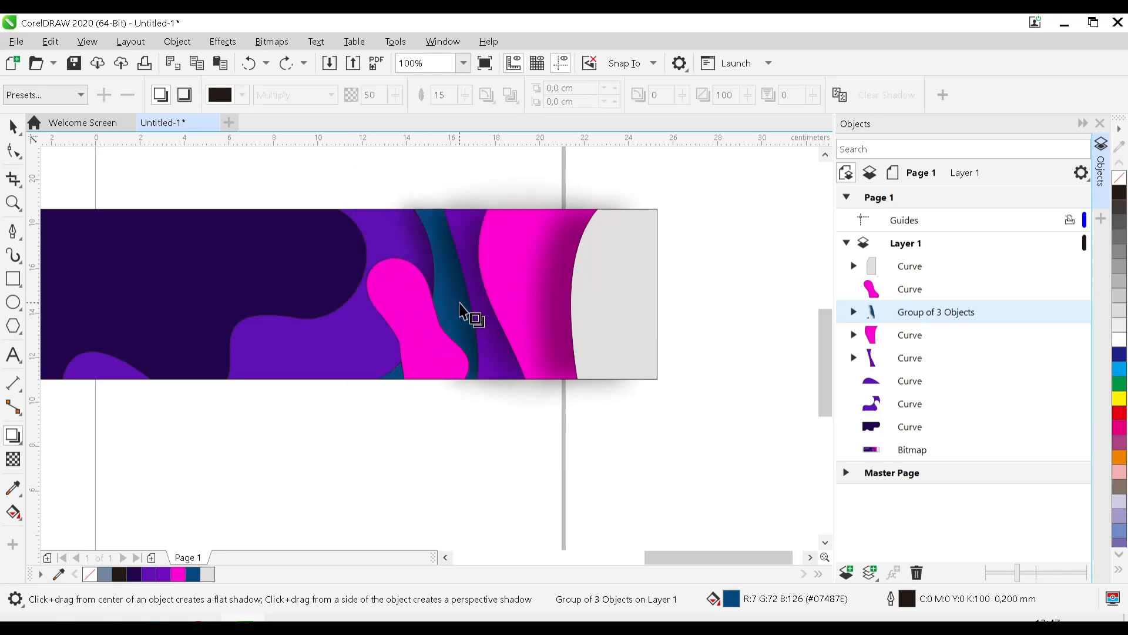
{"action": "key", "text": "ctrl+z"}
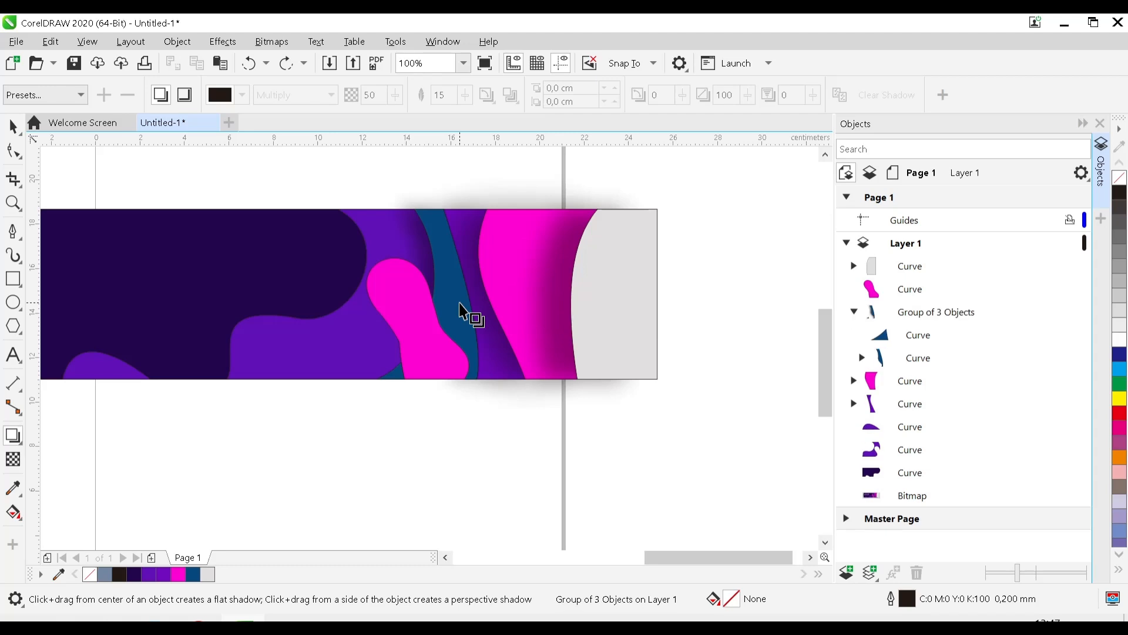
{"action": "key", "text": "ctrl+z"}
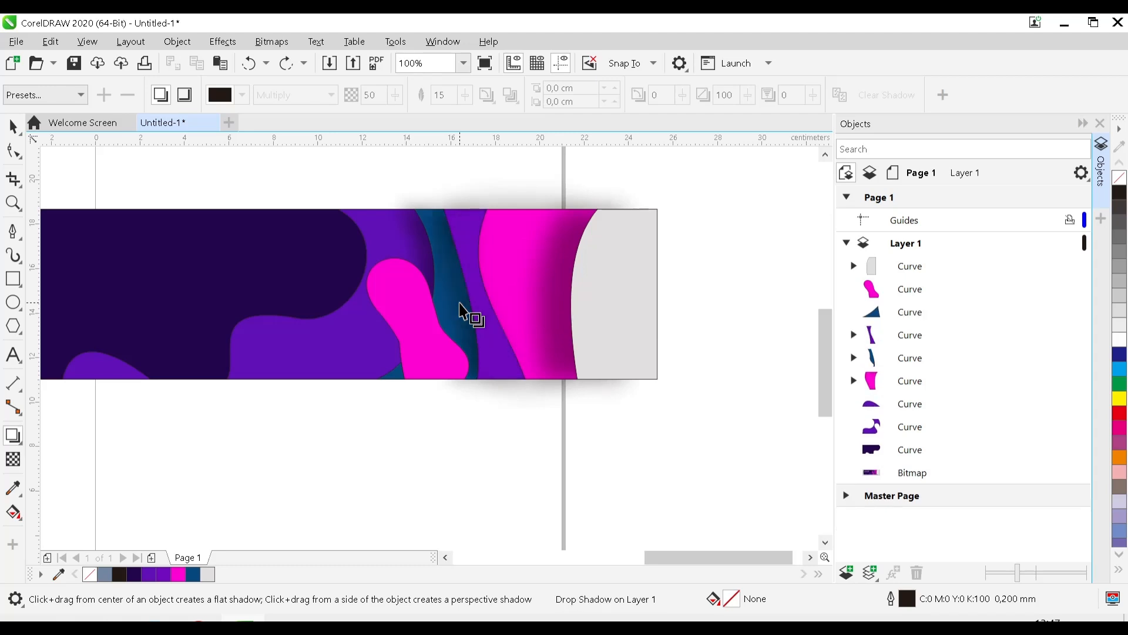
{"action": "key", "text": "ctrl+shift+z"}
{"action": "key", "text": "ctrl+shift+z"}
{"action": "key", "text": "ctrl+shift+z"}
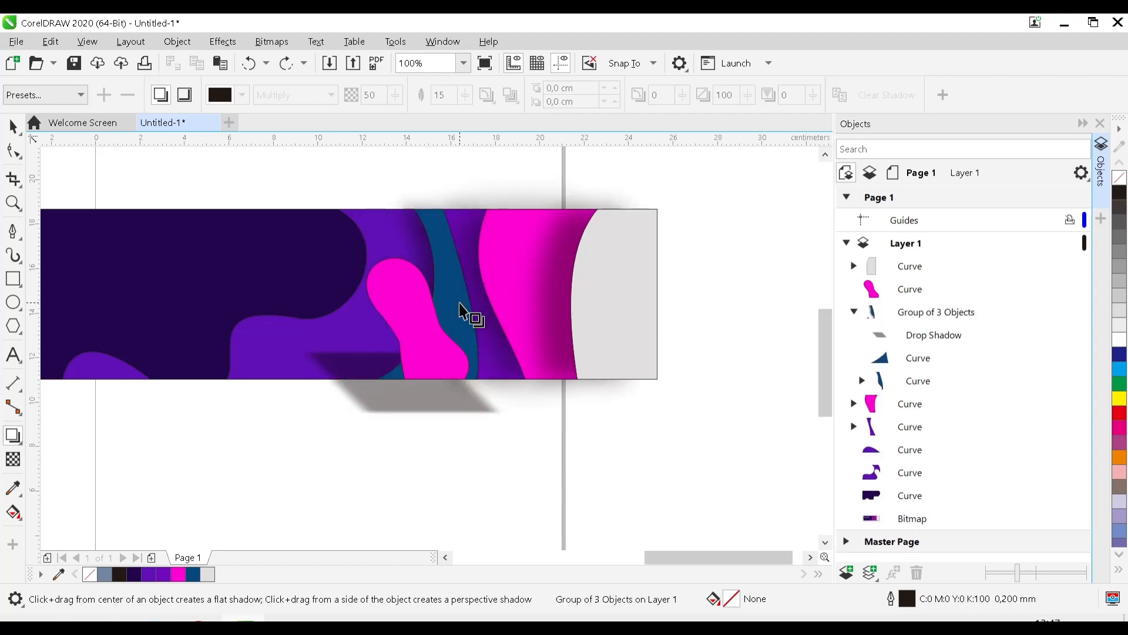
{"action": "key", "text": "ctrl+z"}
{"action": "key", "text": "ctrl+z"}
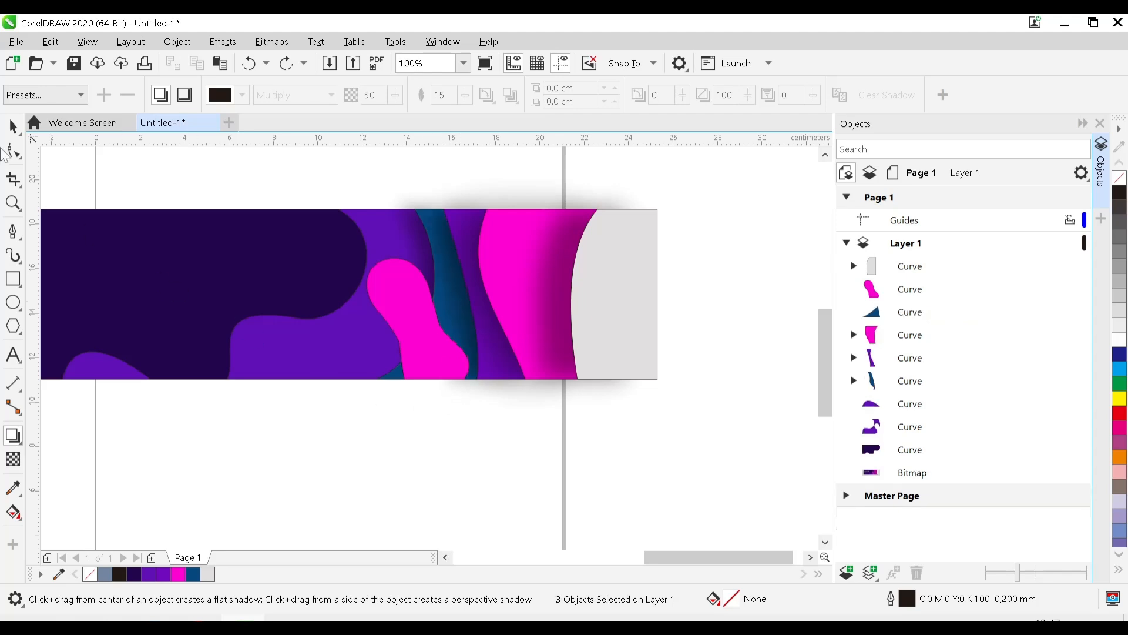
Cast a perspective drop shadow from the small teal corner piece across the violet shape, with direction 180 and extent 145, and adjust its feathering.
{"action": "left_click", "coordinate": [13, 127]}
{"action": "left_click", "coordinate": [424, 469]}
{"action": "left_click_drag", "start_coordinate": [395, 378], "coordinate": [378, 384]}
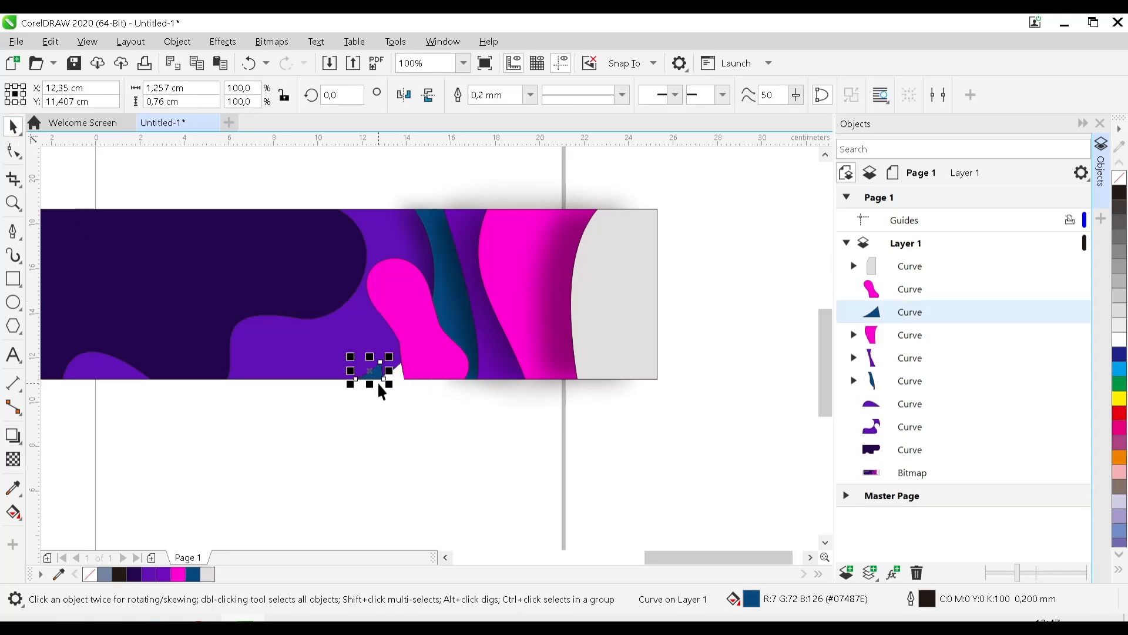
{"action": "left_click", "coordinate": [12, 435]}
{"action": "scroll", "coordinate": [434, 373], "scroll_direction": "up", "scroll_amount": 2}
{"action": "left_click_drag", "start_coordinate": [425, 368], "coordinate": [370, 355]}
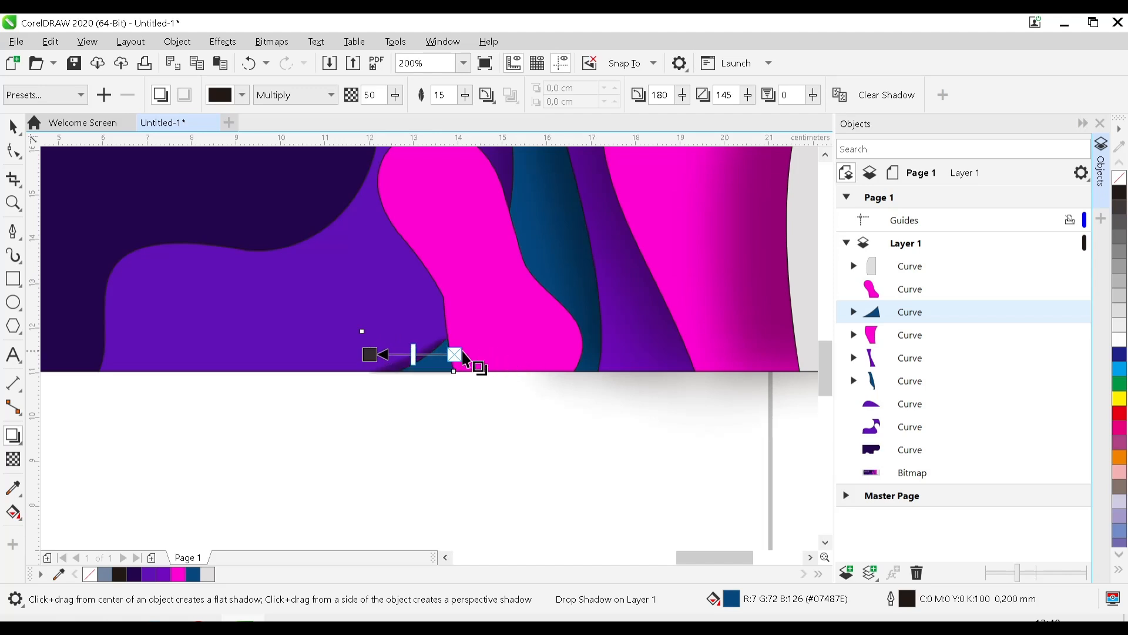
{"action": "scroll", "coordinate": [462, 351], "scroll_direction": "down", "scroll_amount": 2}
{"action": "left_click_drag", "start_coordinate": [465, 98], "coordinate": [496, 125]}
{"action": "scroll", "coordinate": [470, 358], "scroll_direction": "down", "scroll_amount": 2}
{"action": "left_click", "coordinate": [558, 409]}
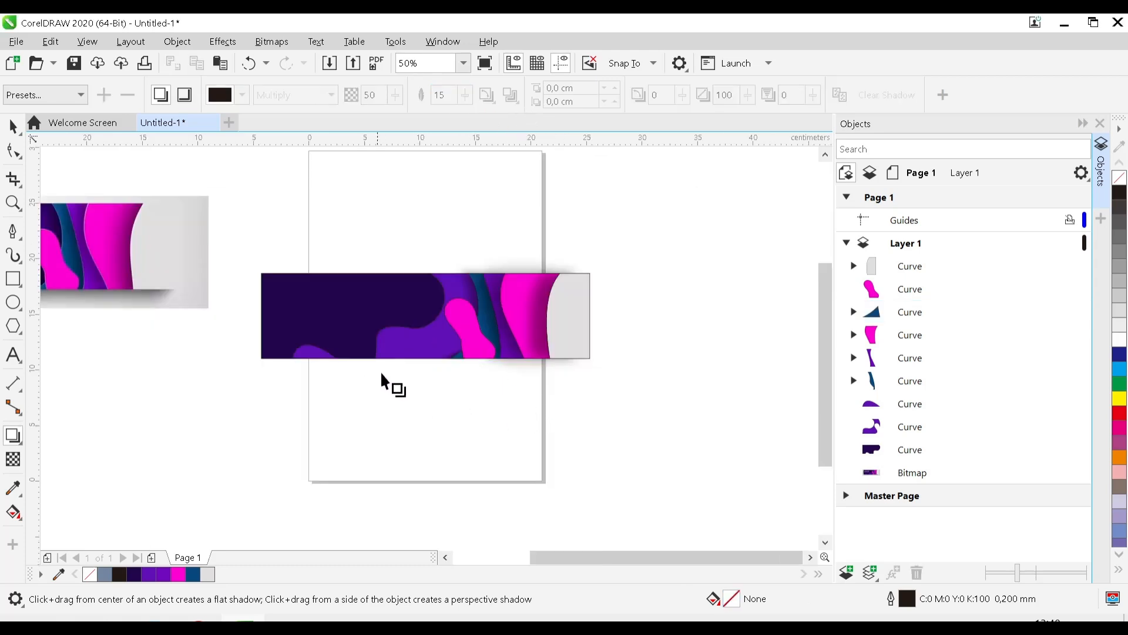
Cast a drop shadow from the pink blob toward the dark violet shape, offset about -0.801 cm horizontally and 0 vertically.
{"action": "left_click_drag", "start_coordinate": [307, 371], "coordinate": [417, 426]}
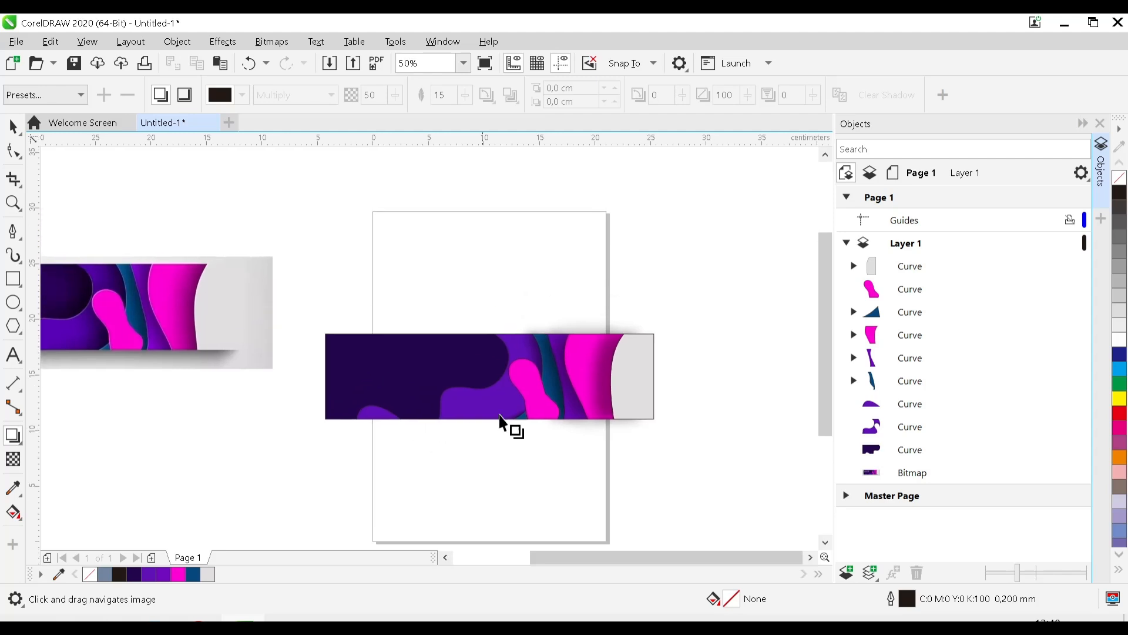
{"action": "scroll", "coordinate": [563, 383], "scroll_direction": "up", "scroll_amount": 2}
{"action": "scroll", "coordinate": [438, 440], "scroll_direction": "down", "scroll_amount": 1}
{"action": "left_click_drag", "start_coordinate": [364, 476], "coordinate": [474, 418]}
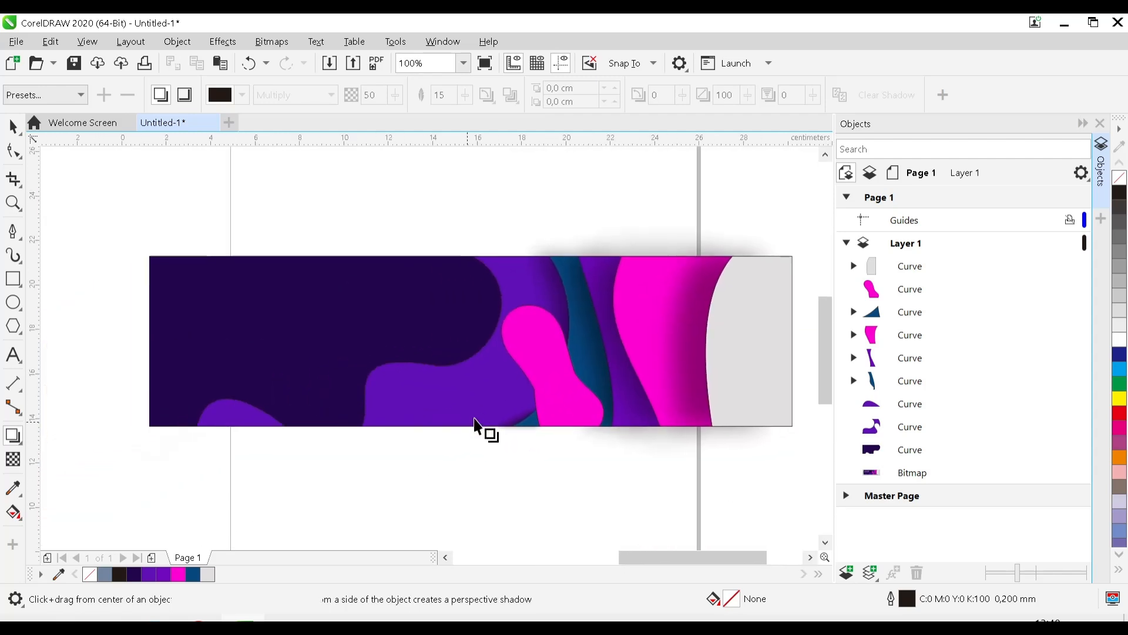
{"action": "scroll", "coordinate": [474, 427], "scroll_direction": "down", "scroll_amount": 1}
{"action": "scroll", "coordinate": [511, 391], "scroll_direction": "up", "scroll_amount": 1}
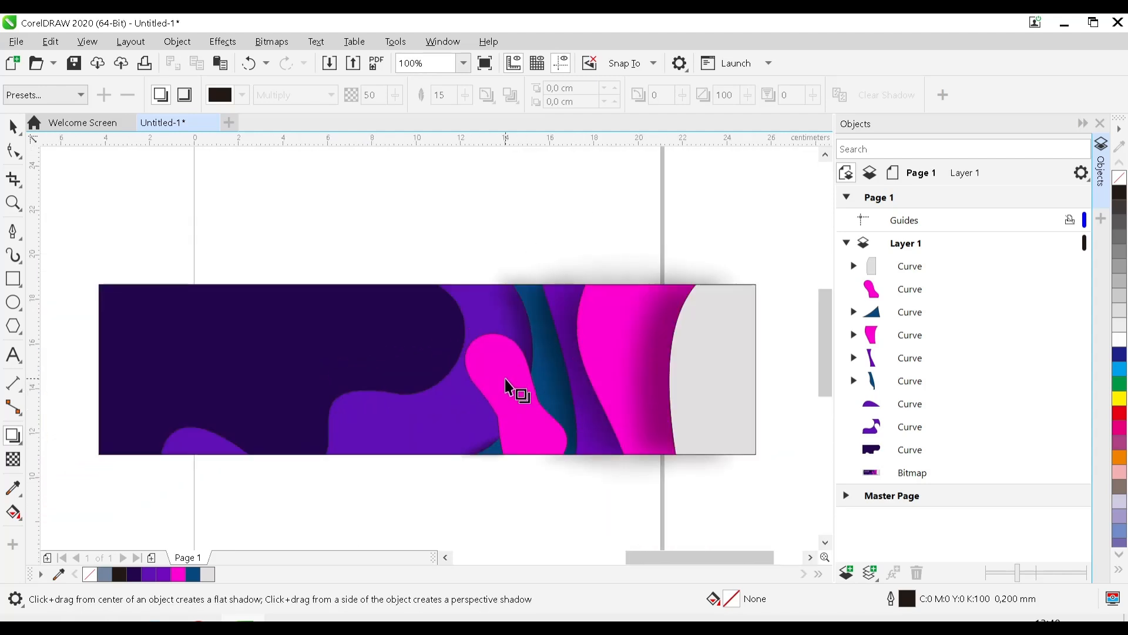
{"action": "left_click_drag", "start_coordinate": [507, 380], "coordinate": [448, 395]}
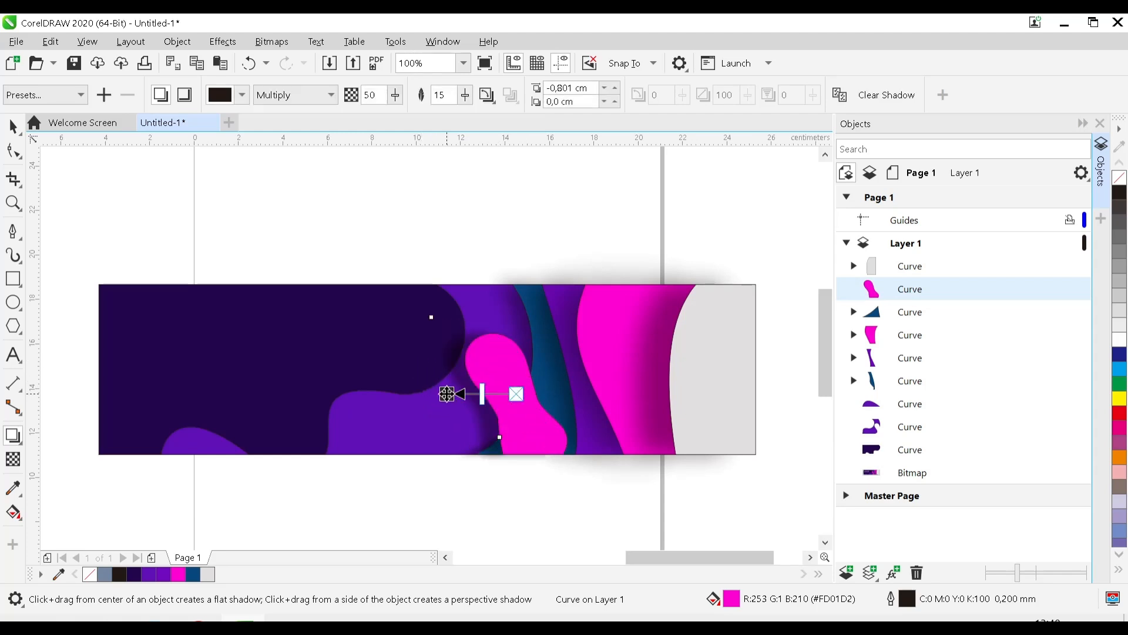
{"action": "scroll", "coordinate": [400, 392], "scroll_direction": "down", "scroll_amount": 1}
{"action": "left_click_drag", "start_coordinate": [222, 392], "coordinate": [390, 386]}
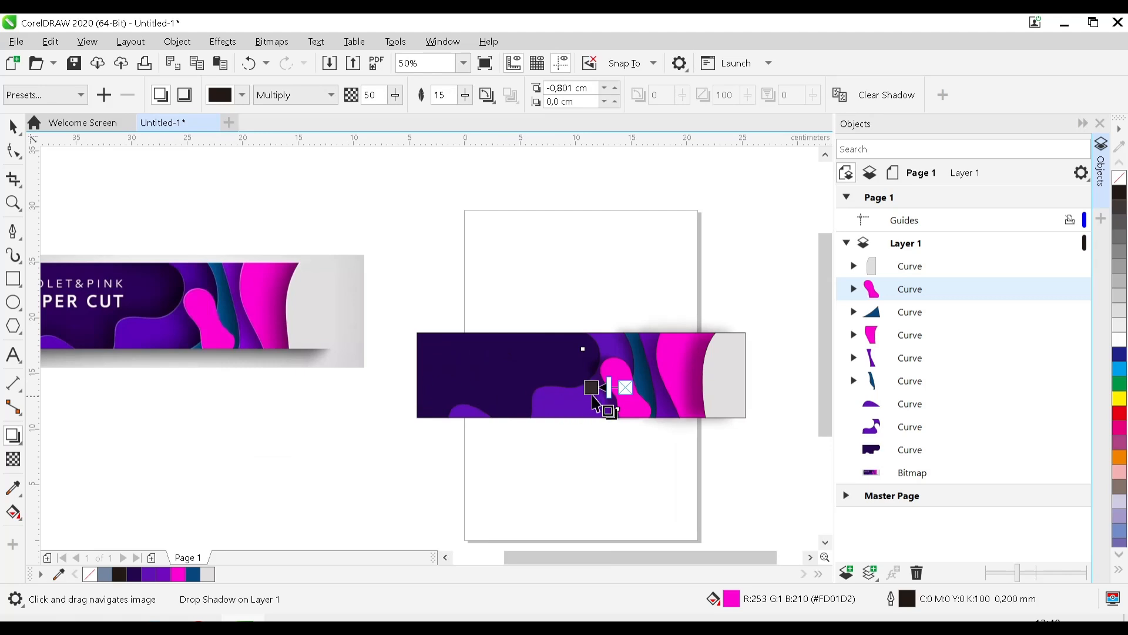
Set the feathering of the pink blob's drop shadow to 50.
{"action": "scroll", "coordinate": [610, 391], "scroll_direction": "up", "scroll_amount": 2}
{"action": "left_click", "coordinate": [463, 101]}
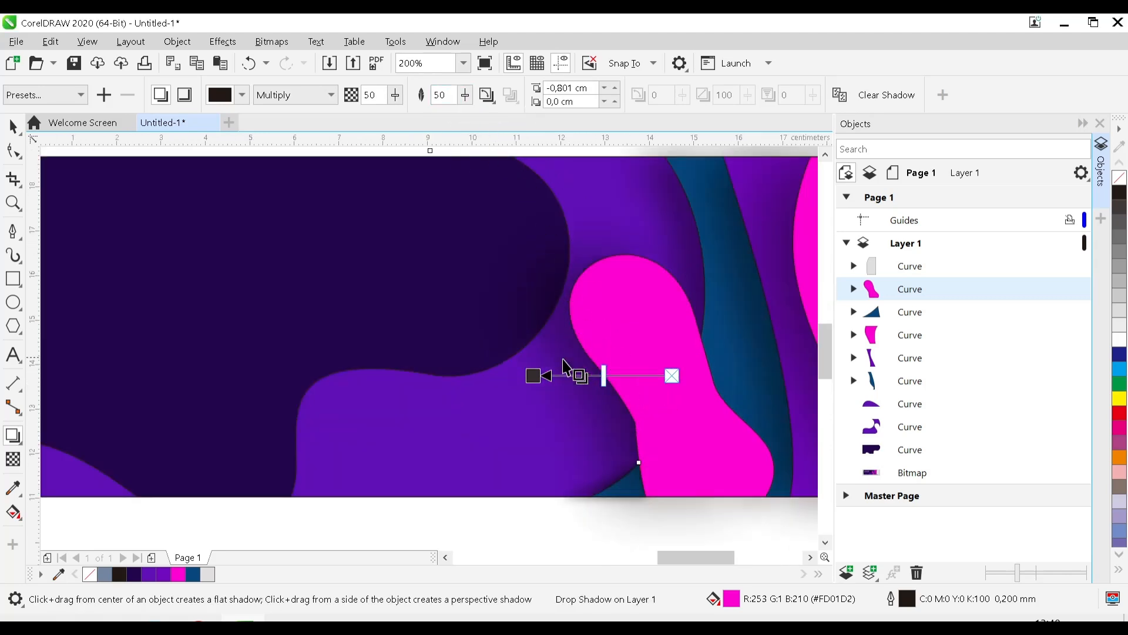
{"action": "scroll", "coordinate": [564, 359], "scroll_direction": "down", "scroll_amount": 1}
{"action": "scroll", "coordinate": [621, 425], "scroll_direction": "down", "scroll_amount": 1}
{"action": "left_click", "coordinate": [699, 467]}
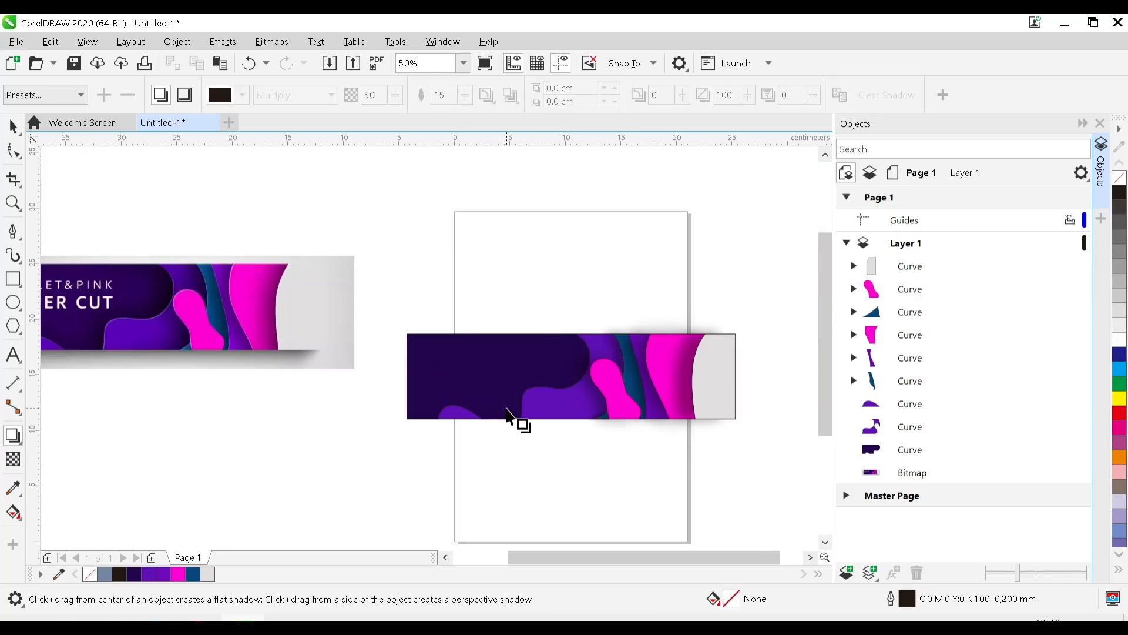
Cast a flat drop shadow from the large violet wave across the dark violet shape, offset about -1.15 cm horizontally, with feathering 50.
{"action": "left_click", "coordinate": [539, 405]}
{"action": "scroll", "coordinate": [533, 405], "scroll_direction": "up", "scroll_amount": 1}
{"action": "left_click_drag", "start_coordinate": [541, 401], "coordinate": [416, 371]}
{"action": "left_click_drag", "start_coordinate": [507, 349], "coordinate": [641, 344]}
{"action": "left_click_drag", "start_coordinate": [713, 348], "coordinate": [483, 346]}
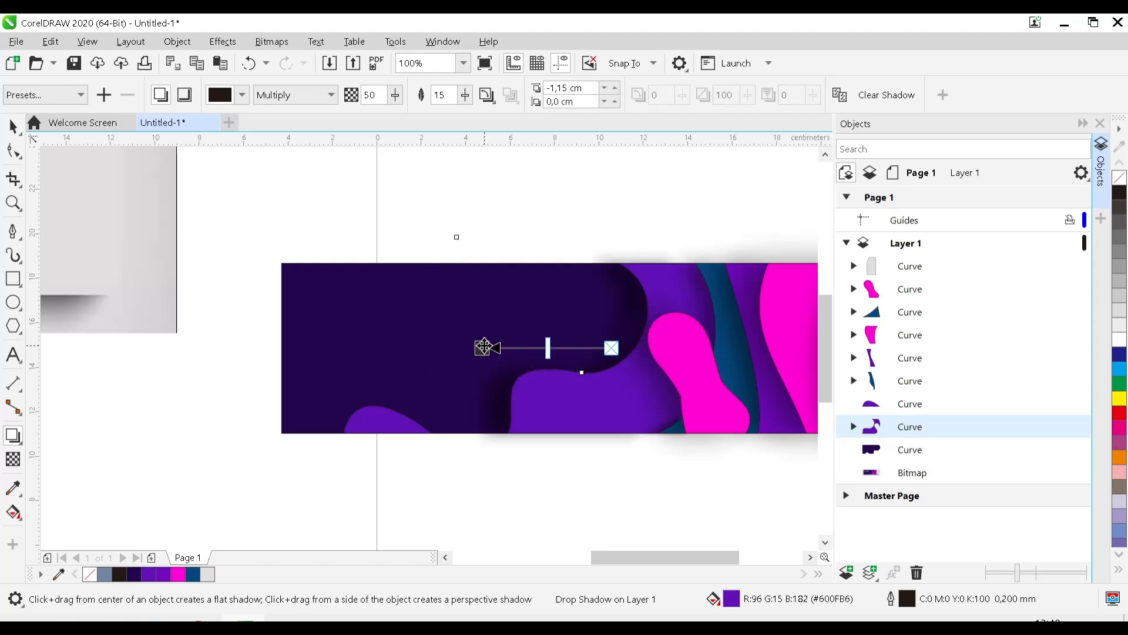
{"action": "left_click_drag", "start_coordinate": [465, 97], "coordinate": [492, 129]}
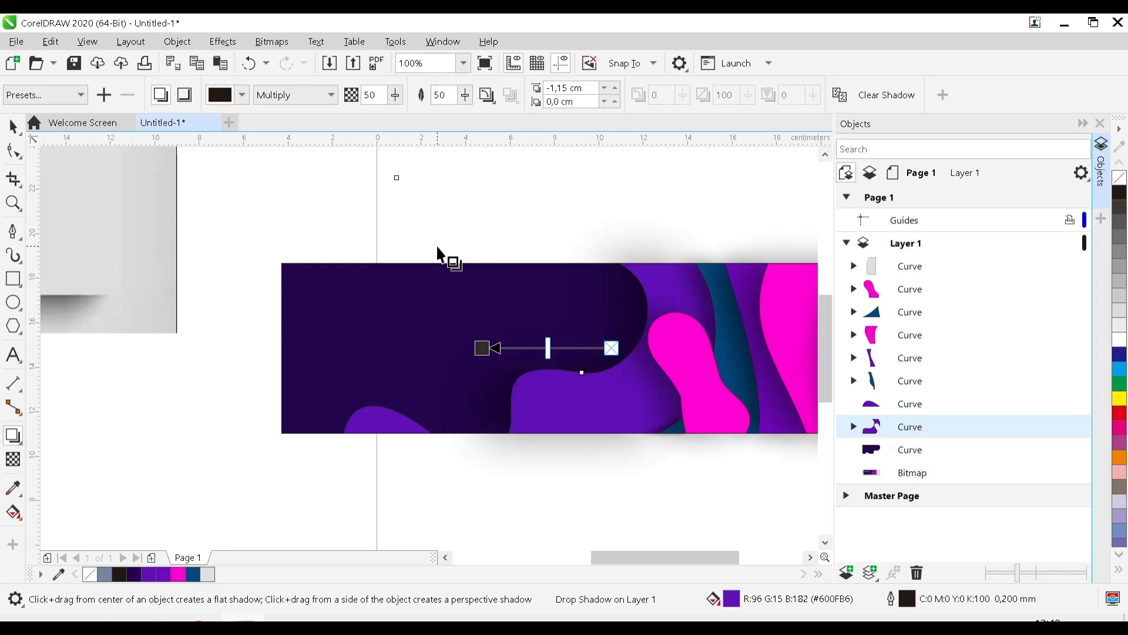
Cast a flat drop shadow from the small violet hump on the banner's lower edge, offset about -0.903 cm horizontally, with feathering 50.
{"action": "scroll", "coordinate": [441, 253], "scroll_direction": "down", "scroll_amount": 1}
{"action": "left_click_drag", "start_coordinate": [398, 280], "coordinate": [492, 315]}
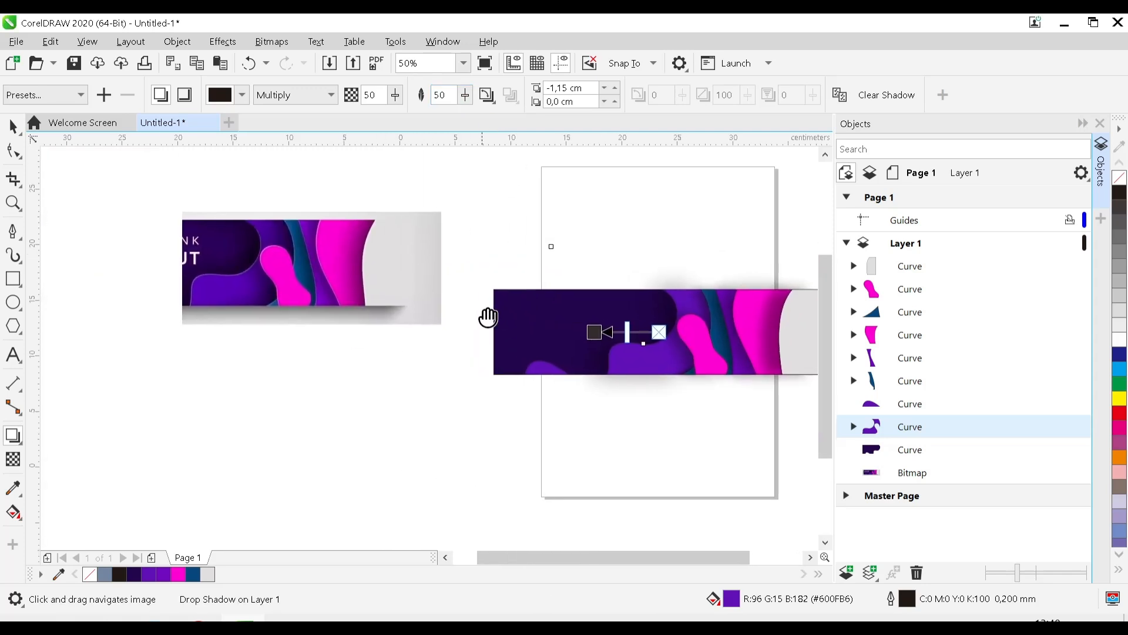
{"action": "scroll", "coordinate": [549, 380], "scroll_direction": "up", "scroll_amount": 1}
{"action": "left_click", "coordinate": [543, 374]}
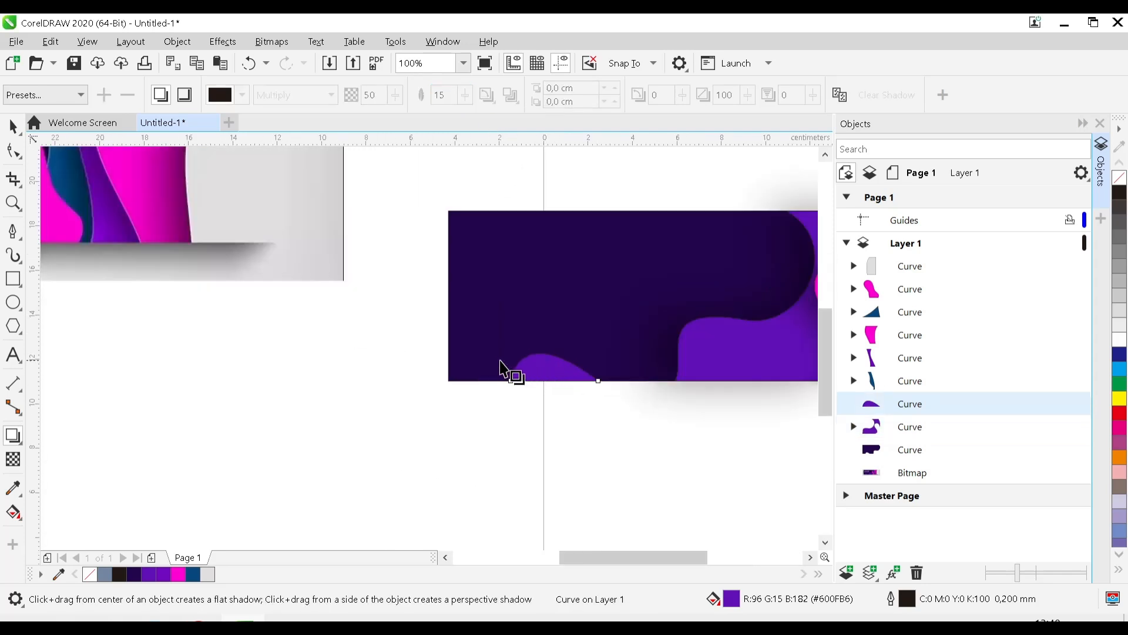
{"action": "left_click_drag", "start_coordinate": [554, 368], "coordinate": [493, 370]}
{"action": "left_click_drag", "start_coordinate": [467, 100], "coordinate": [496, 145]}
{"action": "scroll", "coordinate": [473, 282], "scroll_direction": "down", "scroll_amount": 2}
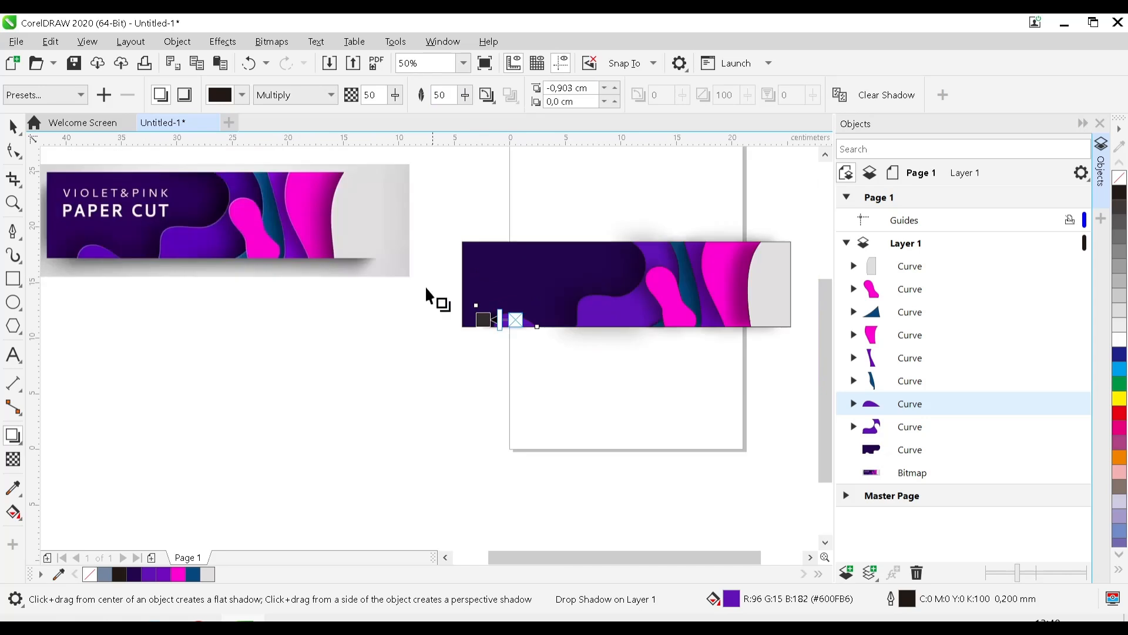
{"action": "left_click", "coordinate": [415, 430]}
{"action": "left_click_drag", "start_coordinate": [566, 448], "coordinate": [460, 438]}
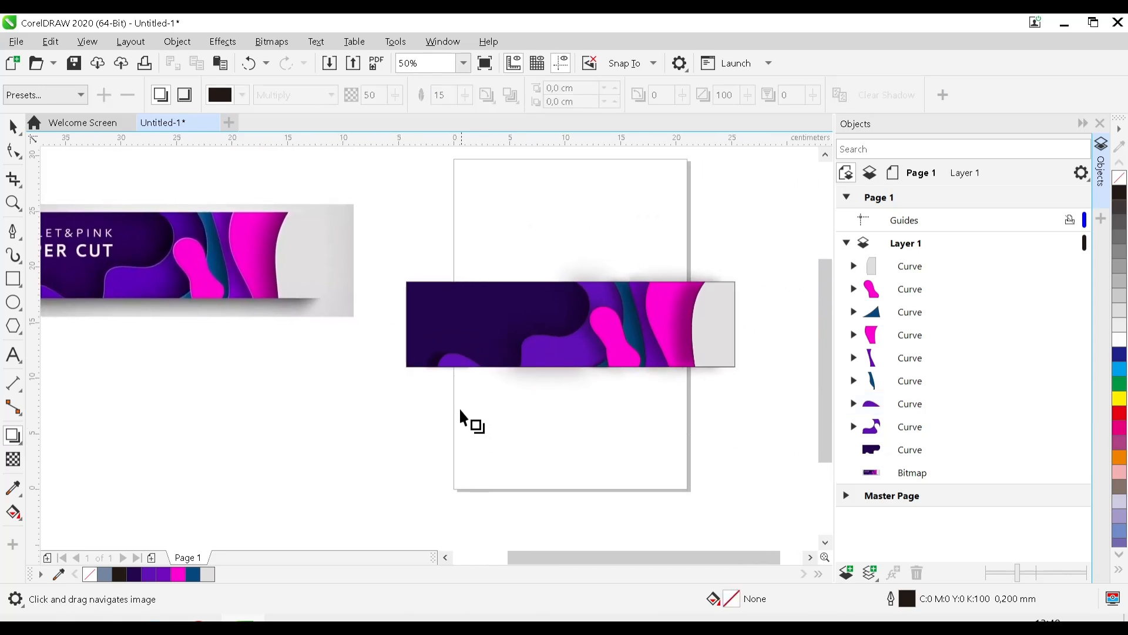
Remove the outlines from all the shapes of the recreated banner.
{"action": "left_click", "coordinate": [11, 125]}
{"action": "left_click_drag", "start_coordinate": [573, 406], "coordinate": [371, 446]}
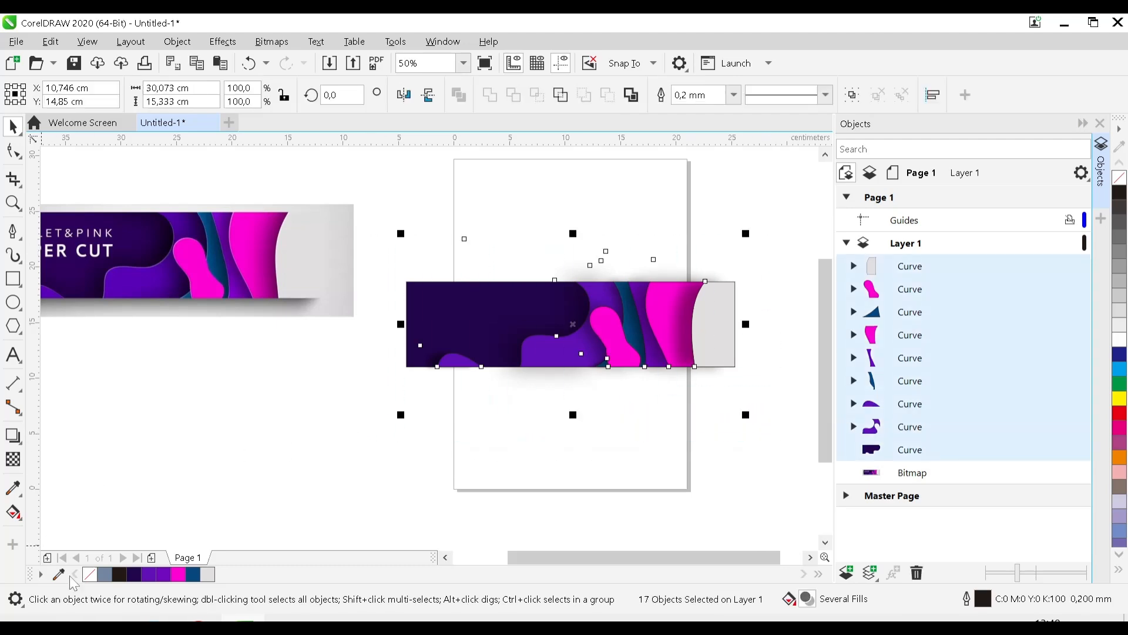
{"action": "right_click", "coordinate": [89, 576]}
{"action": "left_click", "coordinate": [232, 429]}
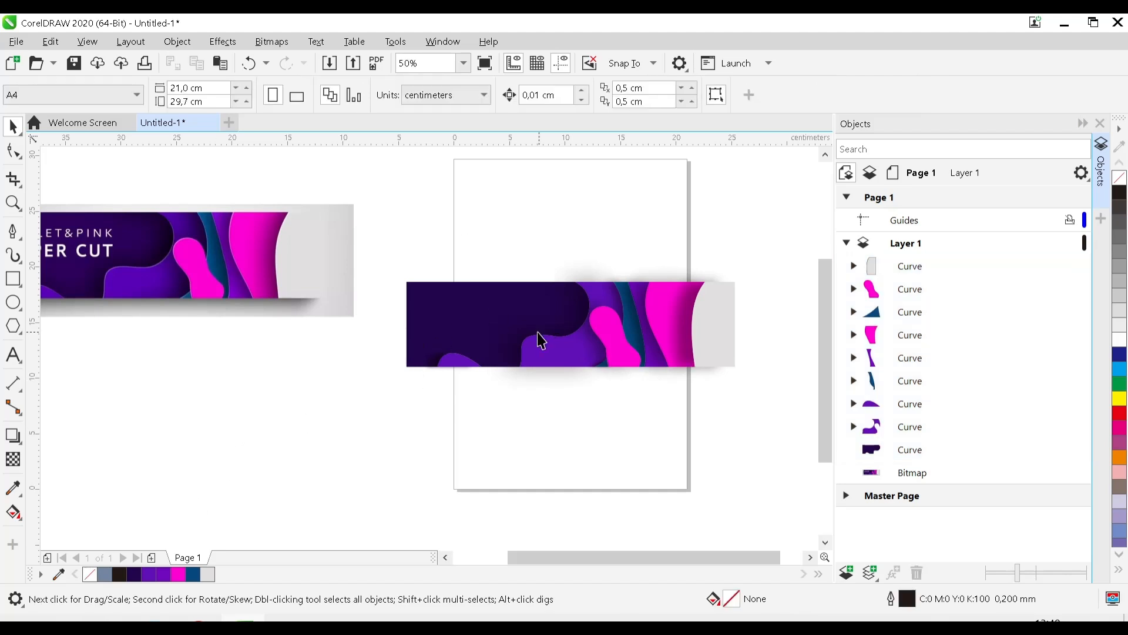
Draw a rectangle of about 29.58 × 7.646 cm exactly covering the banner and fill it with the light grey from the document palette.
{"action": "left_click", "coordinate": [12, 280]}
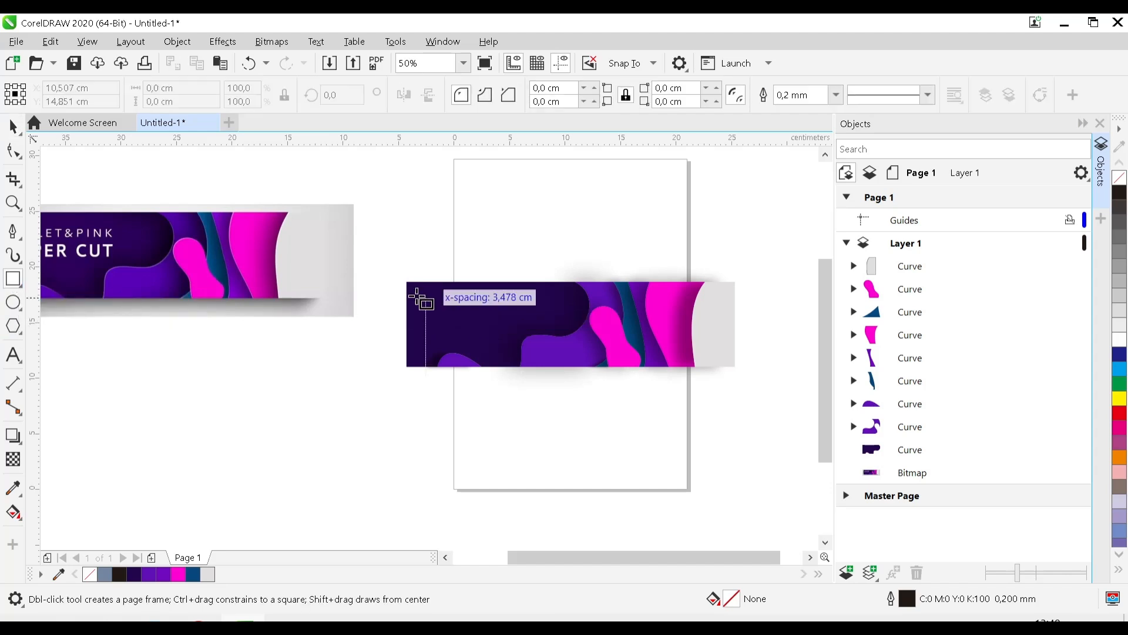
{"action": "left_click_drag", "start_coordinate": [406, 282], "coordinate": [735, 366]}
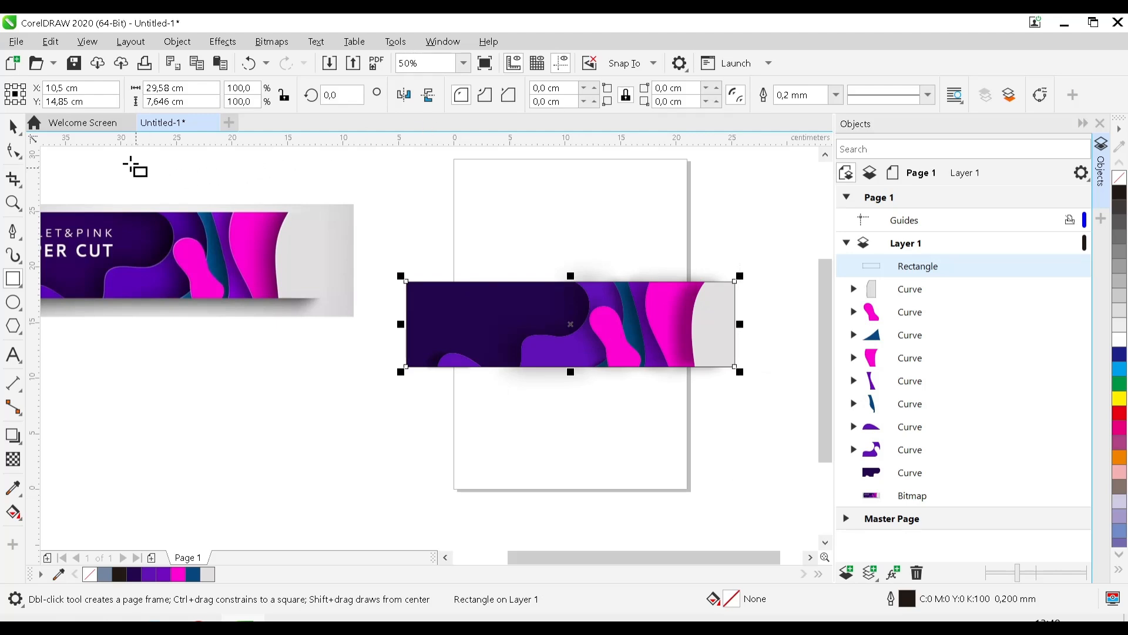
{"action": "left_click", "coordinate": [12, 127]}
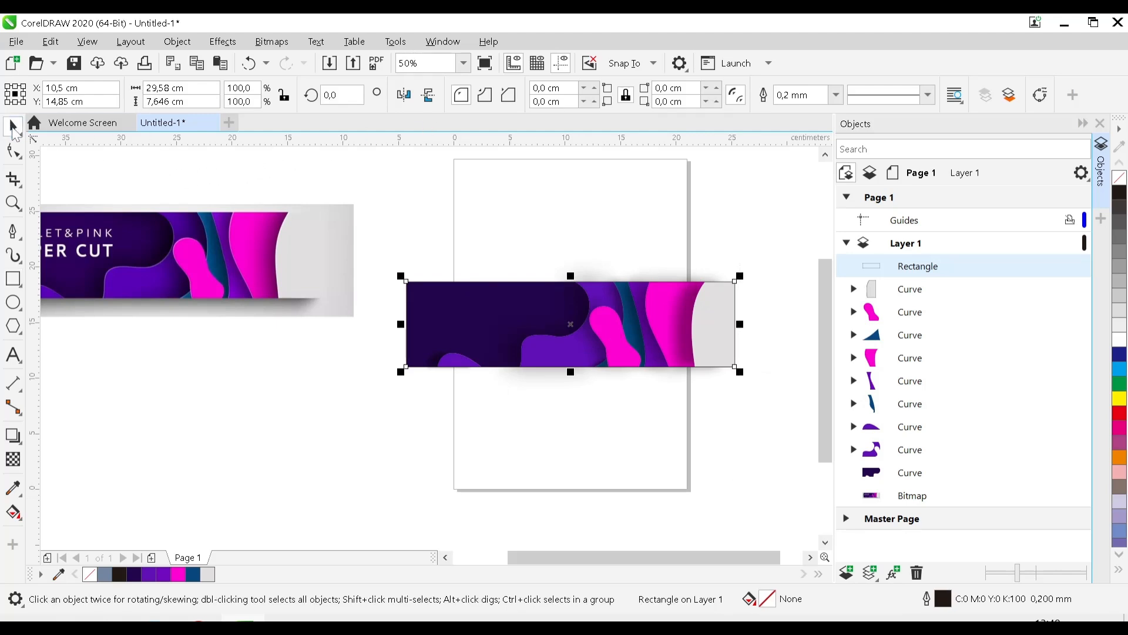
{"action": "left_click", "coordinate": [208, 574]}
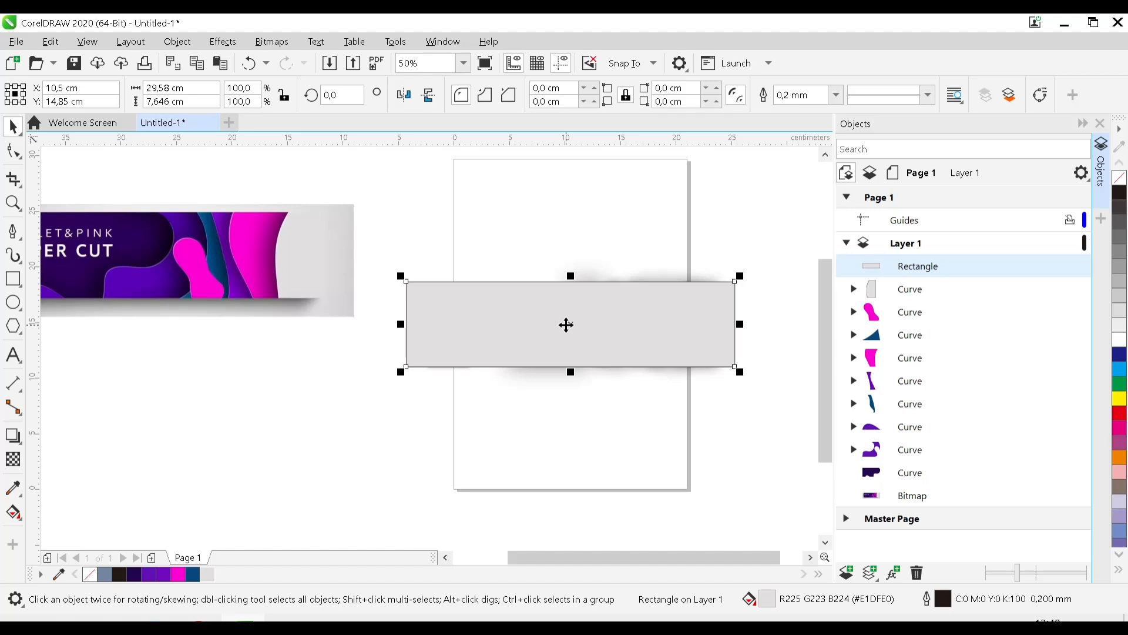
Move the grey rectangle clear of the artwork and group all the banner's shapes and shadows.
{"action": "left_click_drag", "start_coordinate": [583, 327], "coordinate": [313, 445]}
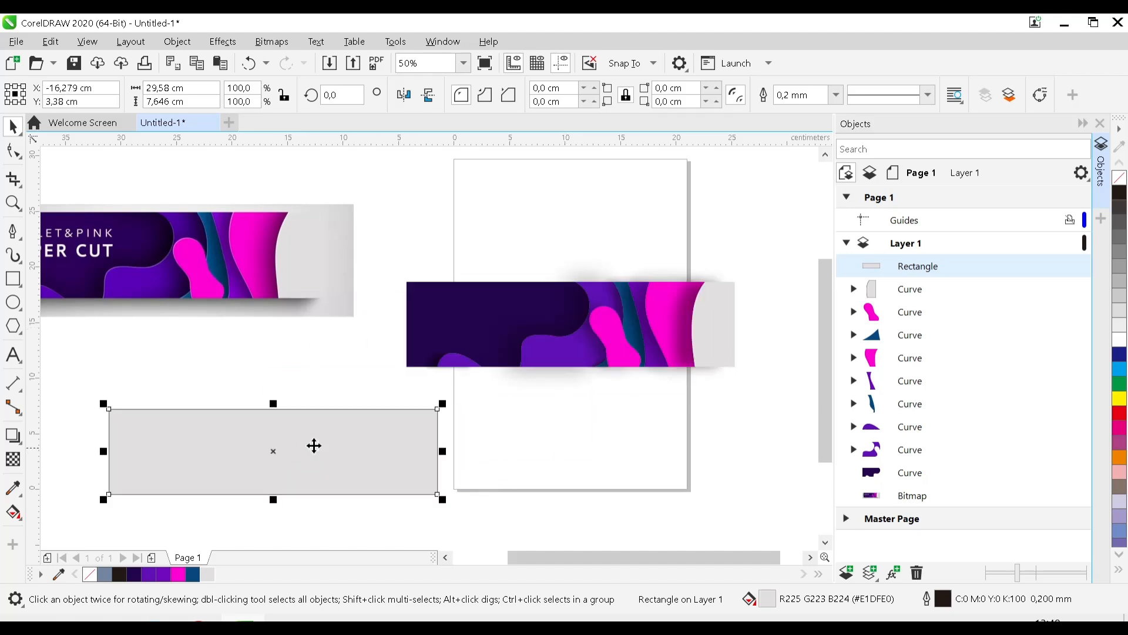
{"action": "left_click", "coordinate": [801, 244]}
{"action": "left_click_drag", "start_coordinate": [802, 233], "coordinate": [348, 419]}
{"action": "key", "text": "ctrl+g"}
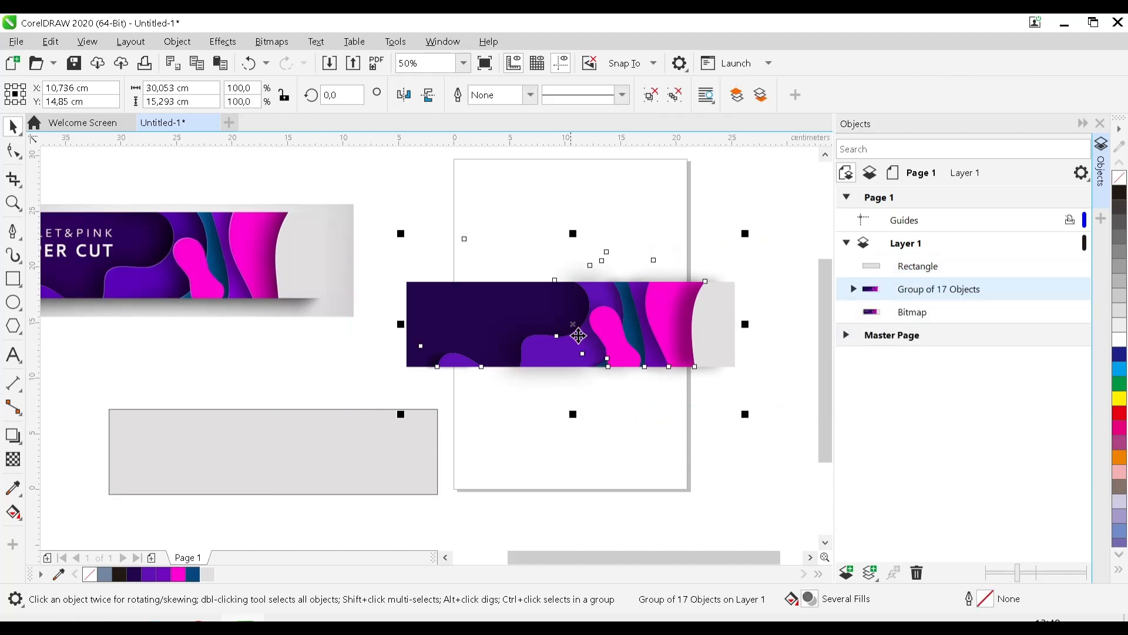
PowerClip the banner group inside the grey rectangle and centre the clipped banner on the page.
{"action": "right_click", "coordinate": [582, 332]}
{"action": "left_click", "coordinate": [646, 337]}
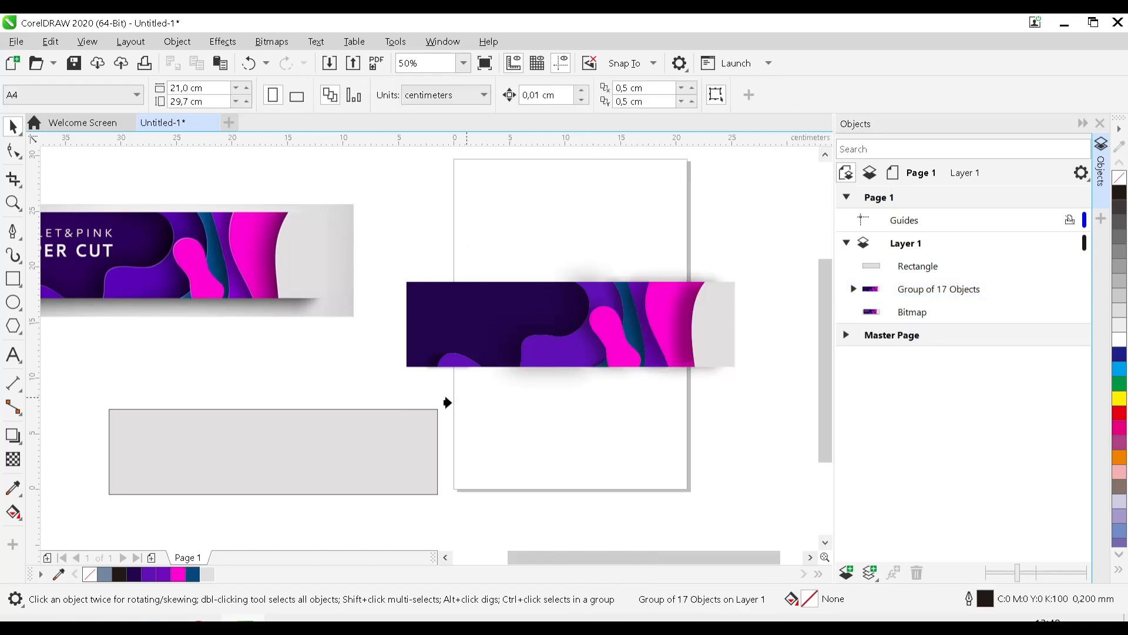
{"action": "left_click", "coordinate": [288, 455]}
{"action": "key", "text": "p"}
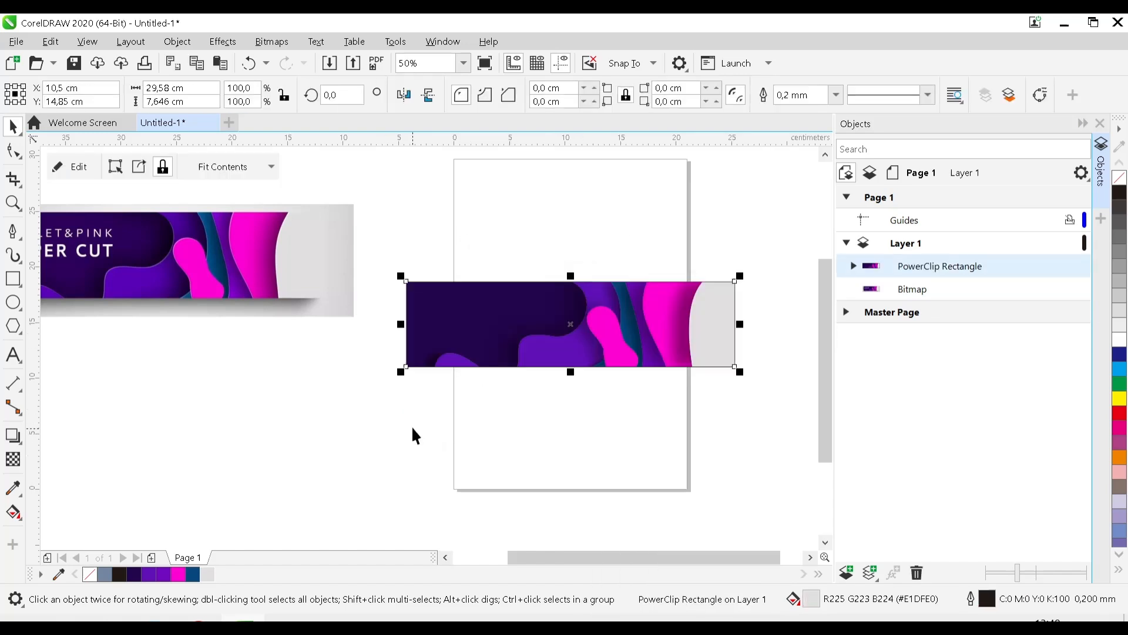
{"action": "left_click", "coordinate": [595, 429]}
Remove the outline from the clipped banner's rectangle.
{"action": "left_click", "coordinate": [642, 351]}
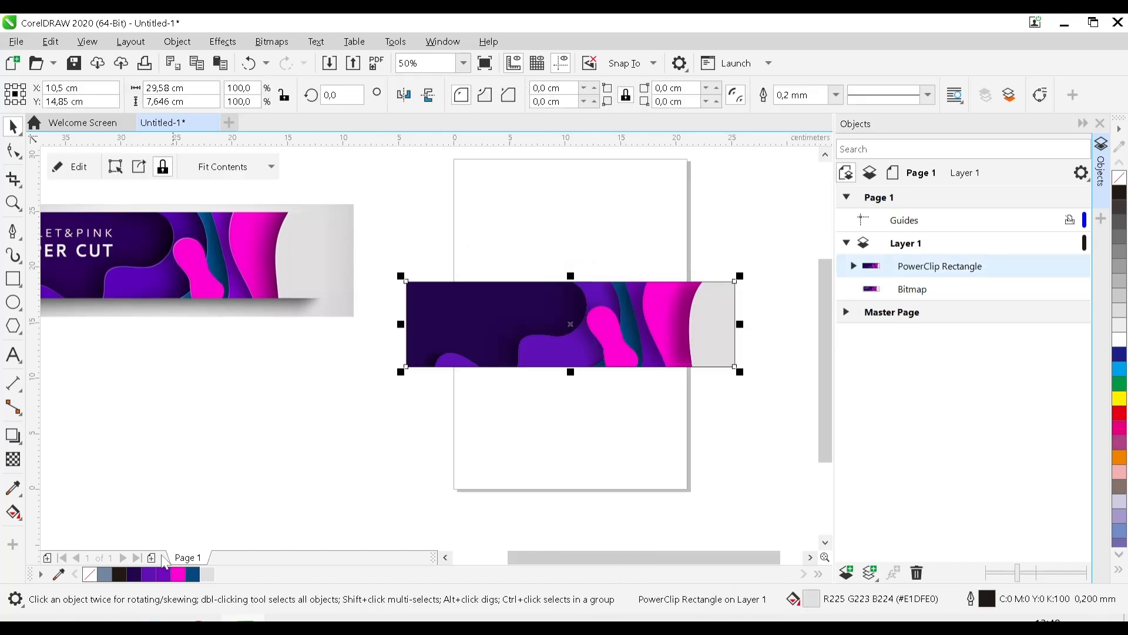
{"action": "right_click", "coordinate": [90, 574]}
{"action": "left_click", "coordinate": [283, 451]}
Cast a flat drop shadow toward the lower left of the clipped banner with feathering 50, and pull it slightly closer to the banner.
{"action": "left_click", "coordinate": [469, 361]}
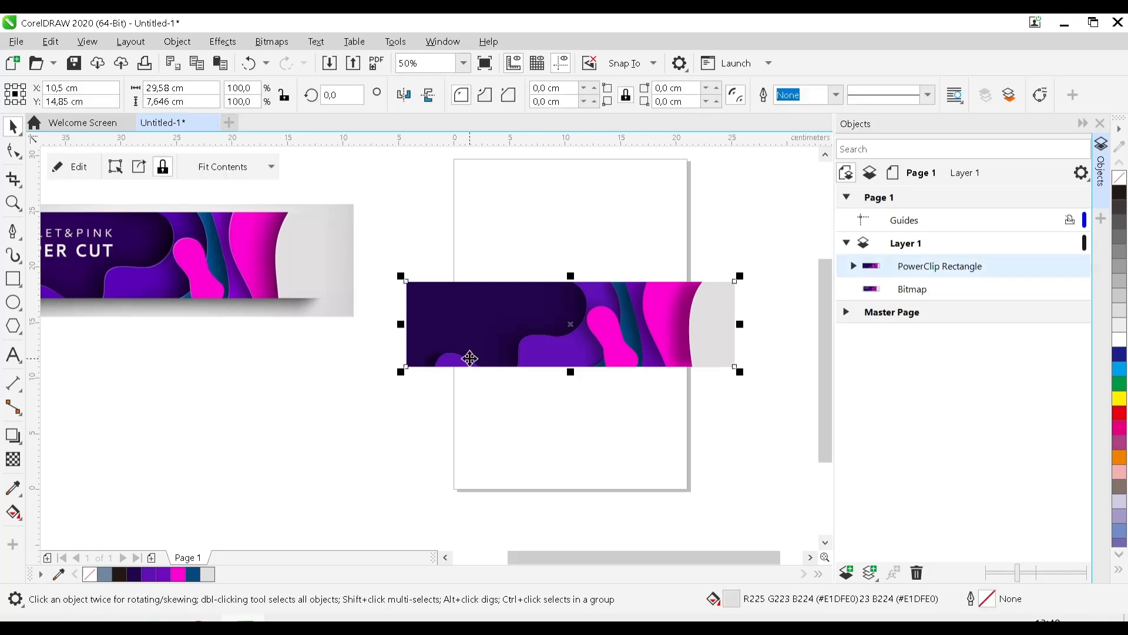
{"action": "left_click", "coordinate": [13, 435]}
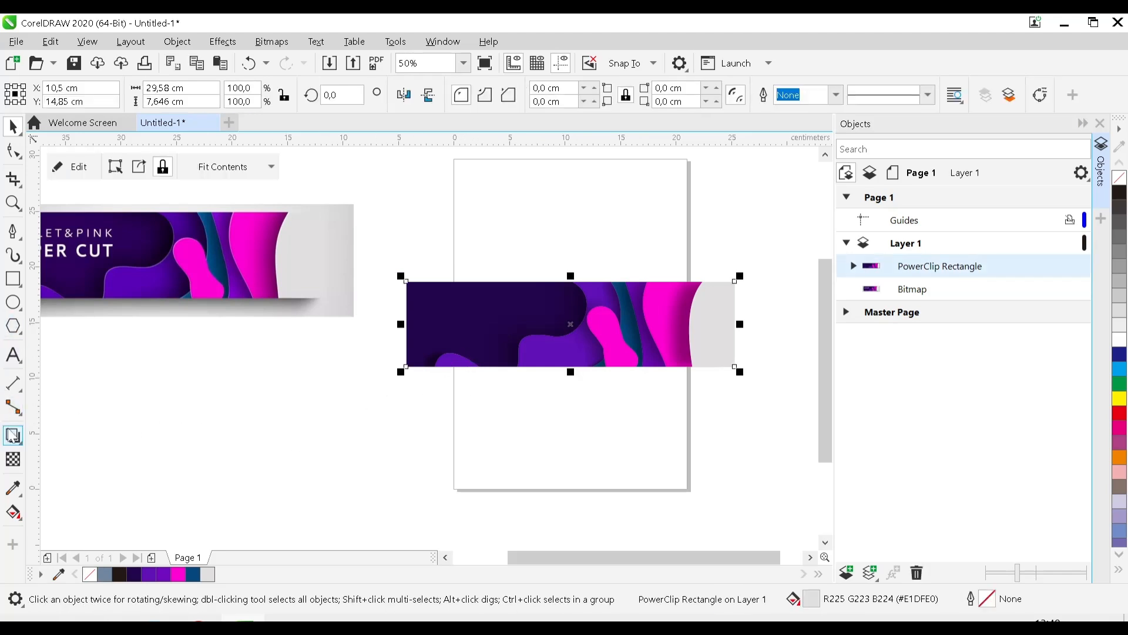
{"action": "left_click_drag", "start_coordinate": [571, 324], "coordinate": [517, 383]}
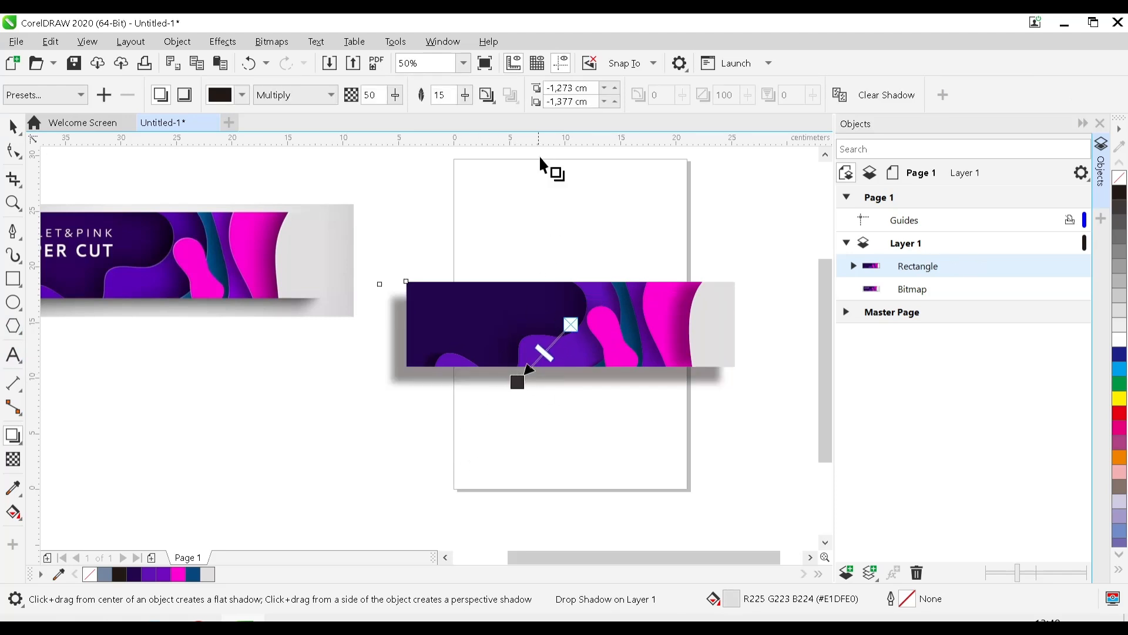
{"action": "left_click_drag", "start_coordinate": [471, 100], "coordinate": [496, 130]}
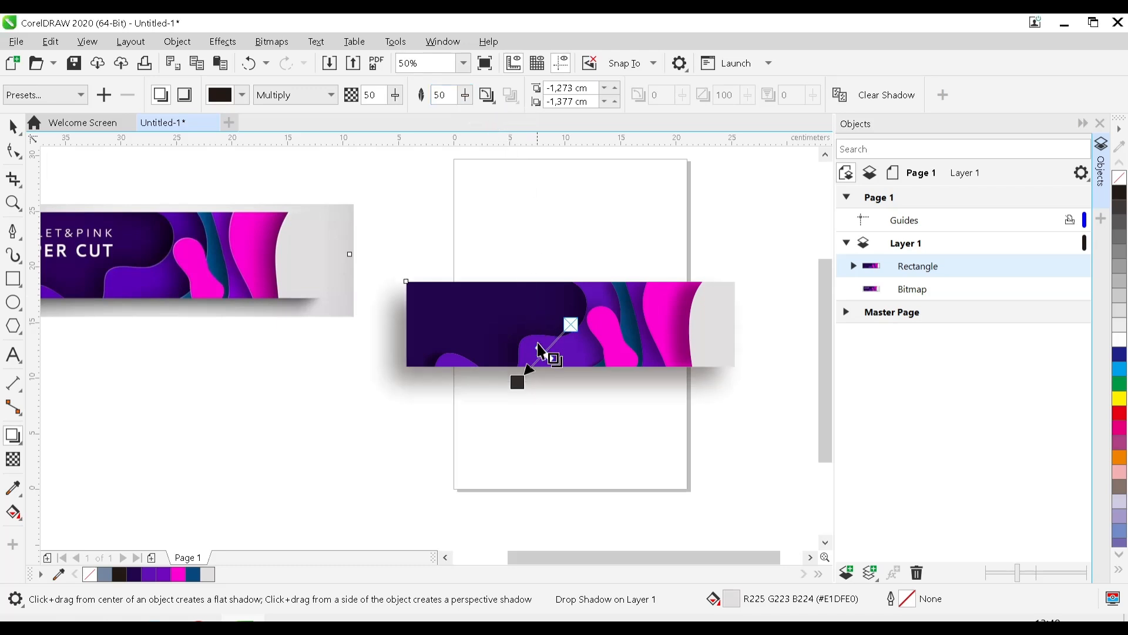
{"action": "left_click_drag", "start_coordinate": [519, 383], "coordinate": [529, 372]}
{"action": "left_click", "coordinate": [748, 231]}
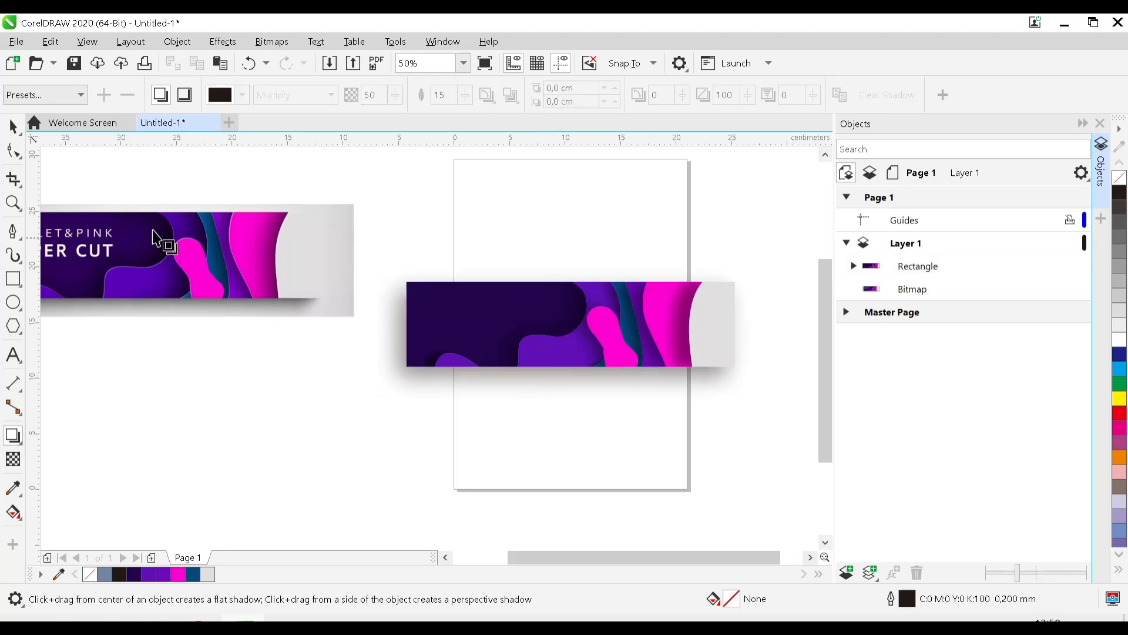
Move the finished banner directly beneath the reference image and compare the two up close.
{"action": "key", "text": "space"}
{"action": "mouse_move", "coordinate": [366, 383]}
{"action": "left_mouse_down"}
{"action": "mouse_move", "coordinate": [486, 354]}
{"action": "mouse_move", "coordinate": [375, 372]}
{"action": "left_mouse_up"}
{"action": "left_click_drag", "start_coordinate": [650, 302], "coordinate": [470, 355]}
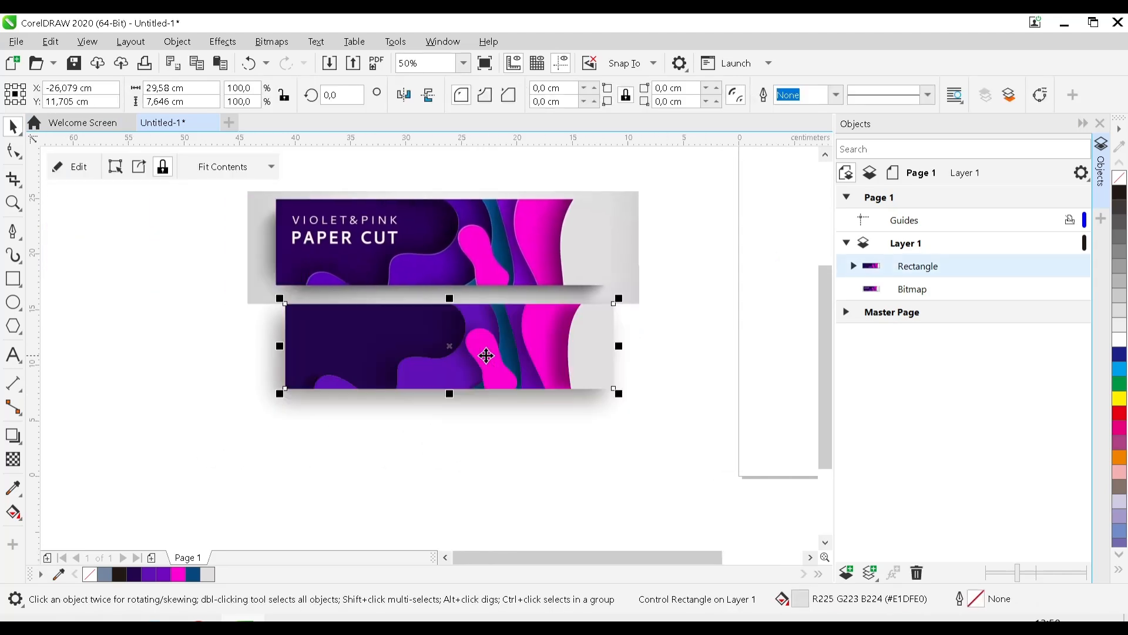
{"action": "left_click", "coordinate": [668, 277]}
{"action": "scroll", "coordinate": [502, 259], "scroll_direction": "up", "scroll_amount": 2}
{"action": "scroll", "coordinate": [499, 258], "scroll_direction": "down", "scroll_amount": 2}
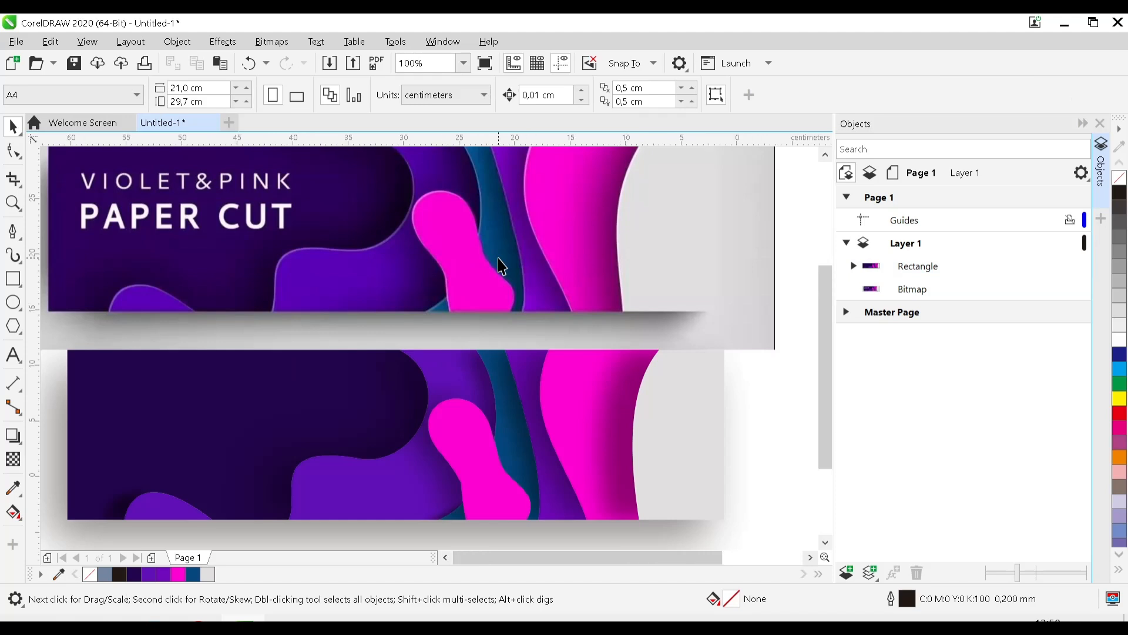